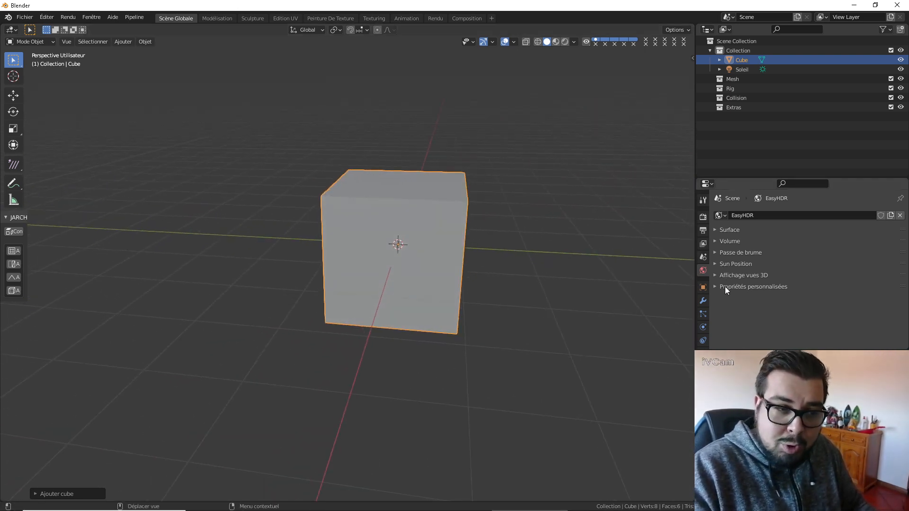
Add a Displacement modifier to the cube, give it a new texture and set its coordinates to Global.
click(704, 300)
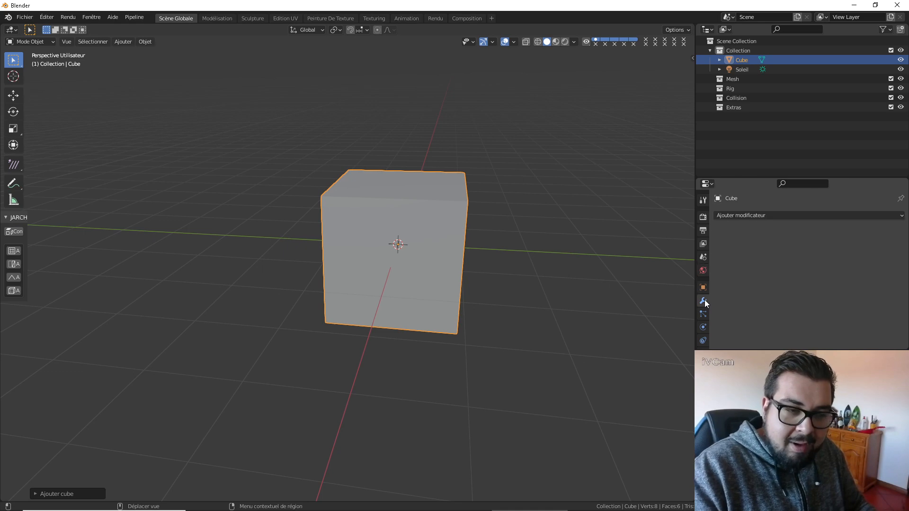
click(785, 215)
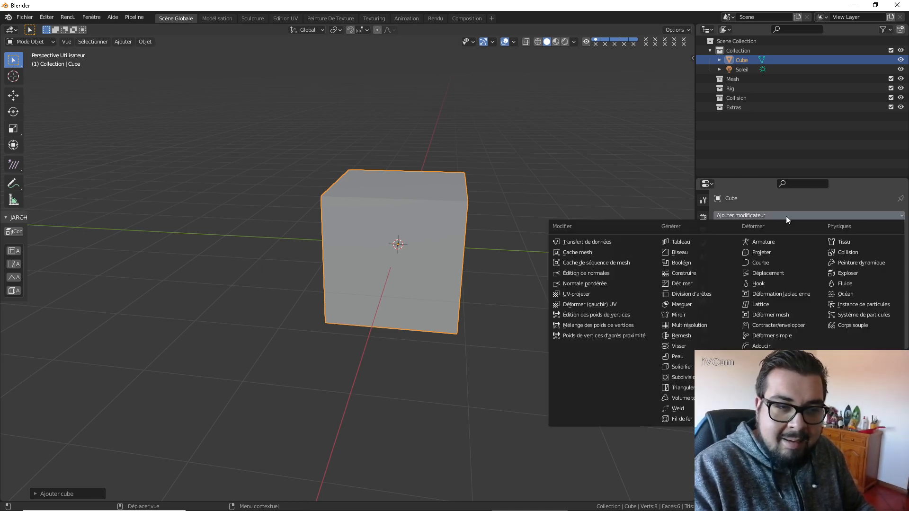
click(780, 273)
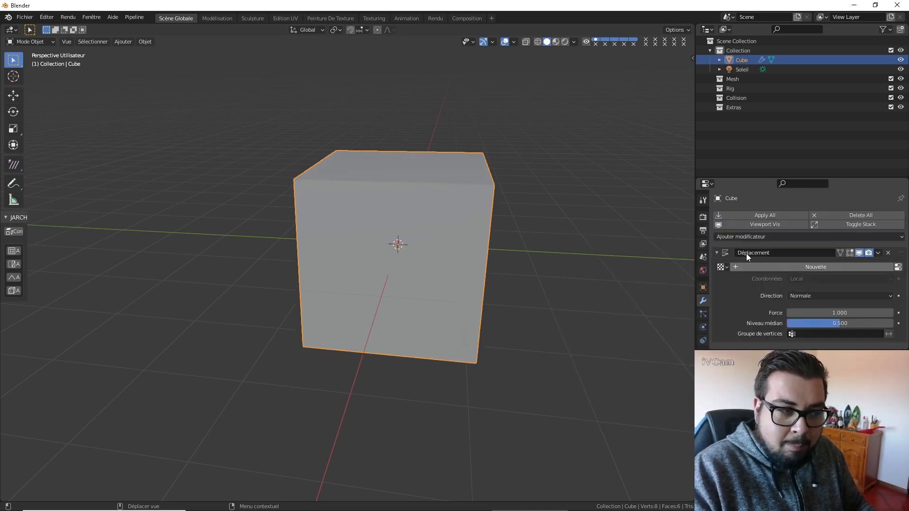
click(816, 268)
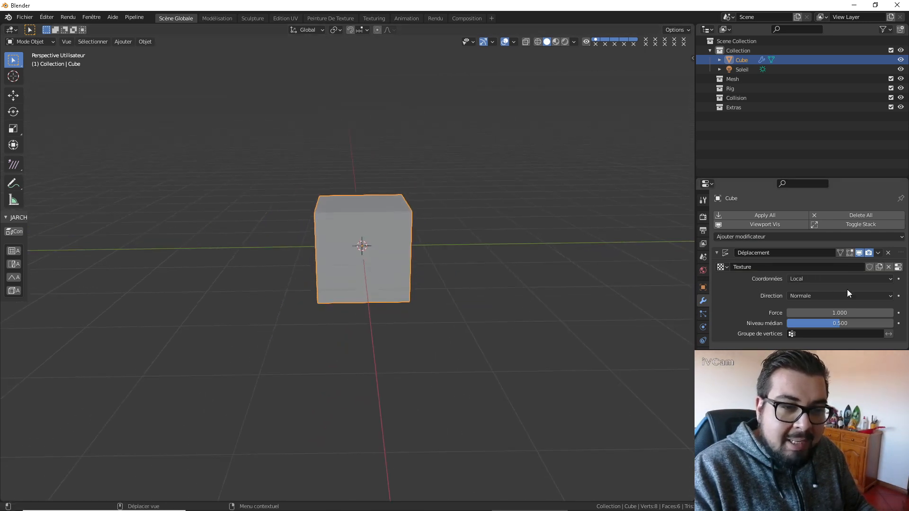
click(840, 279)
click(810, 297)
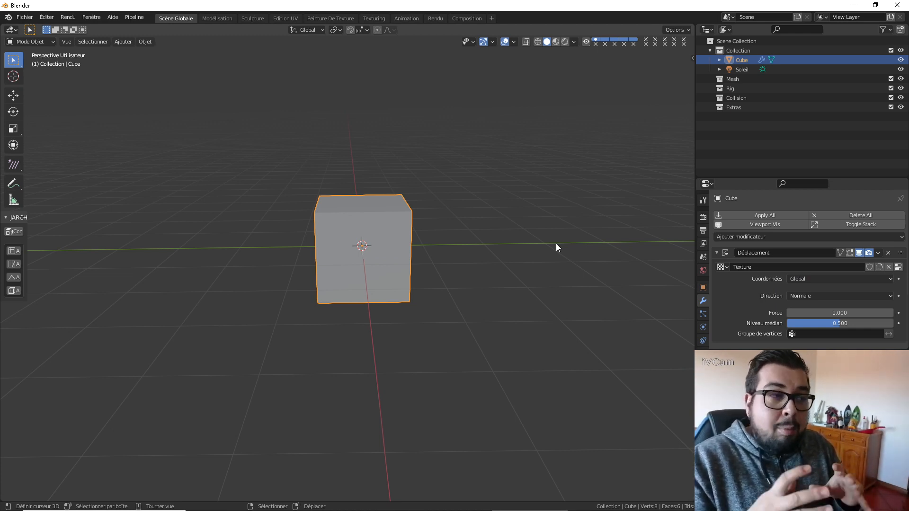
Create a new material on the cube and name it M_Pierre.
key(KP_1)
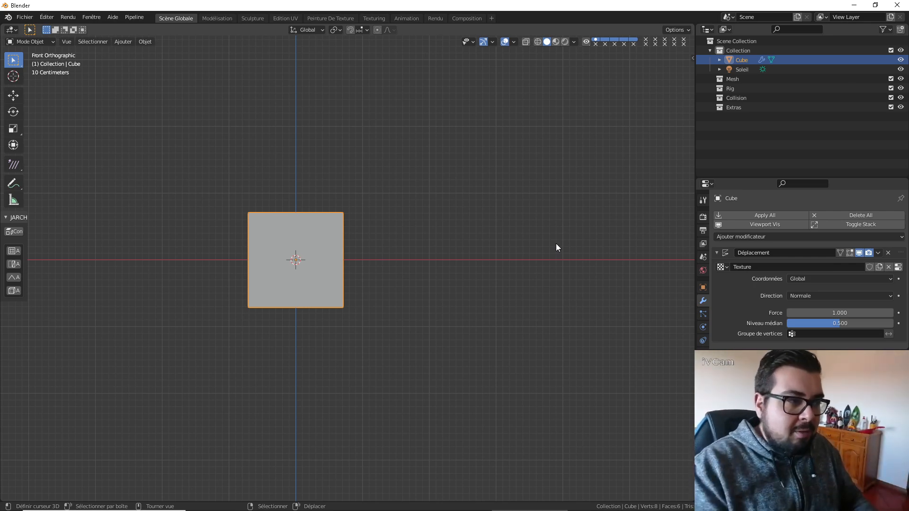
shift+middle_drag(363, 244, 419, 227)
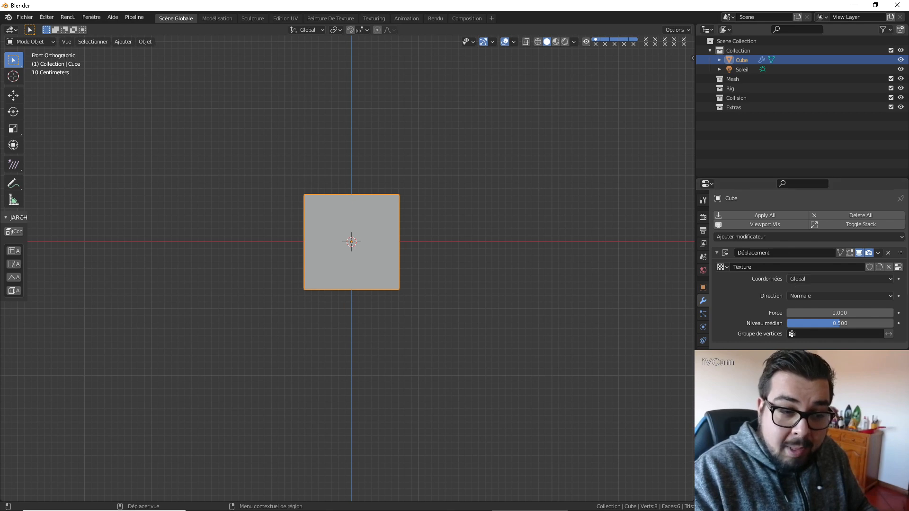
scroll(702, 322, down, 3)
click(702, 322)
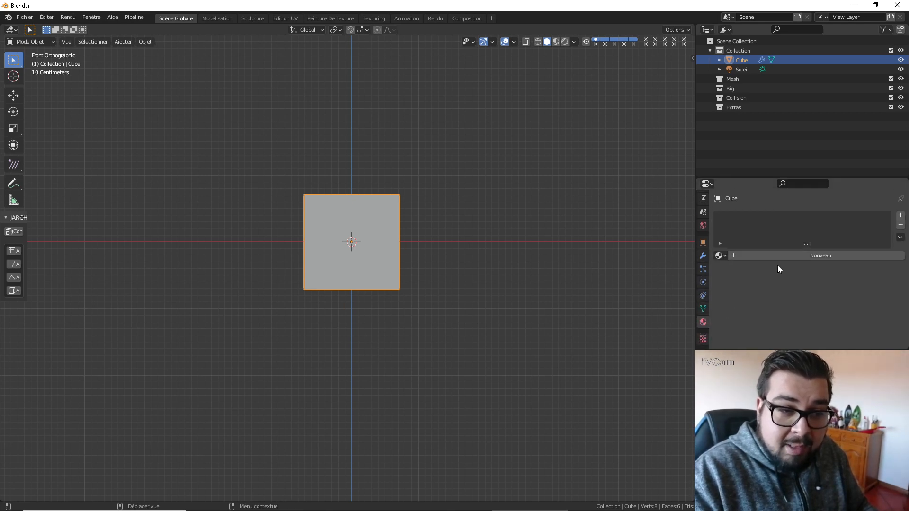
click(786, 256)
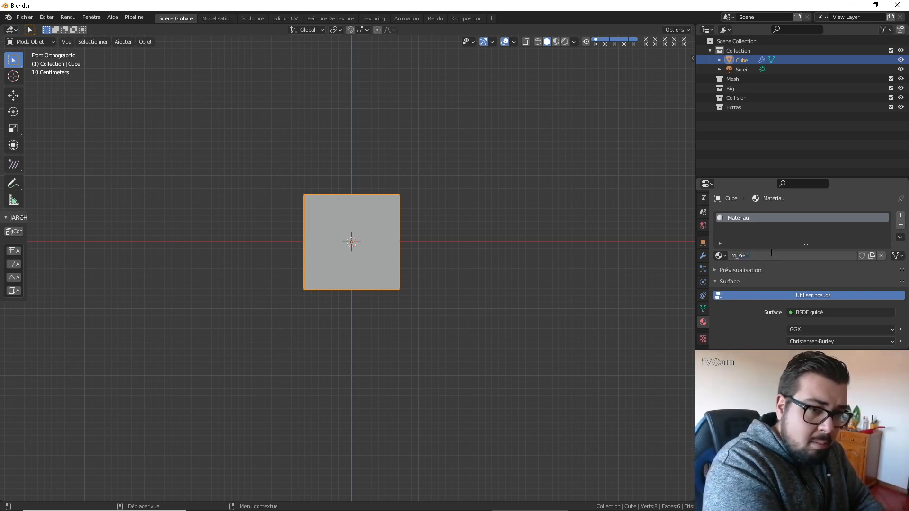
key(Return)
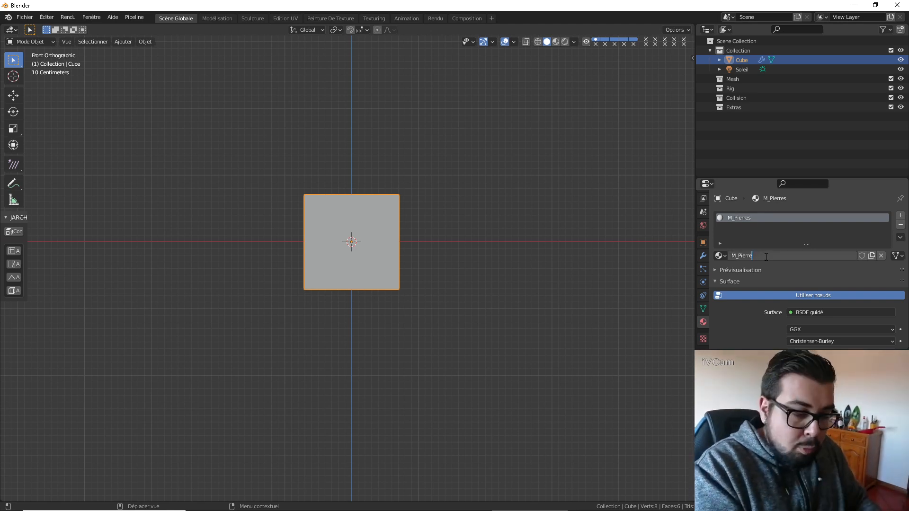
key(Return)
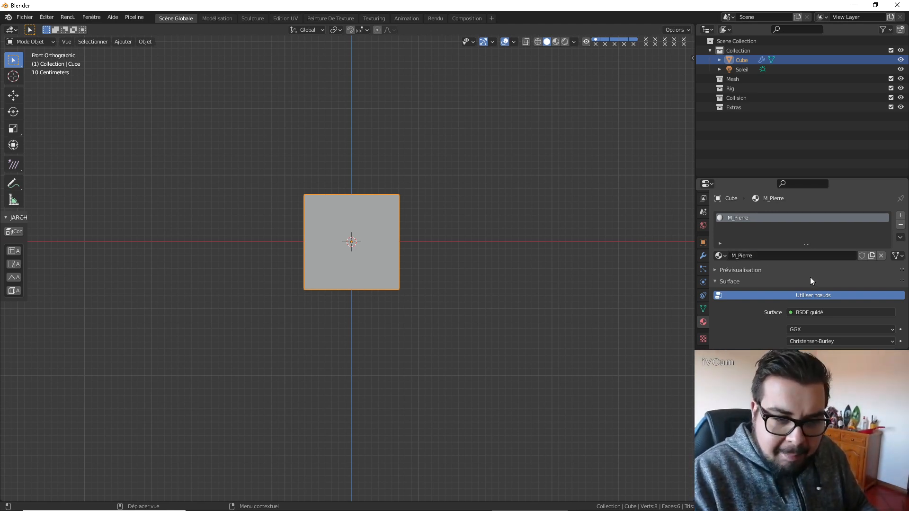
Set the type of the texture used by the Displacement modifier to Voronoi.
scroll(842, 283, down, 4)
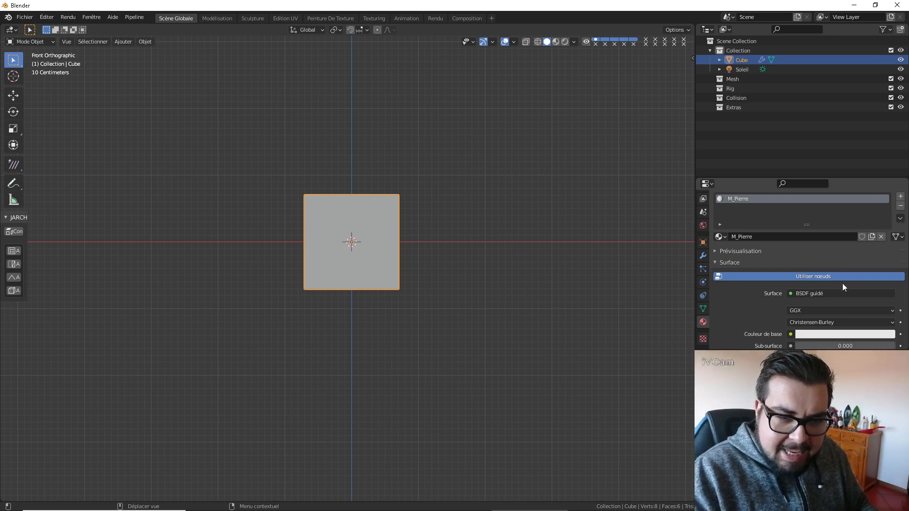
click(703, 338)
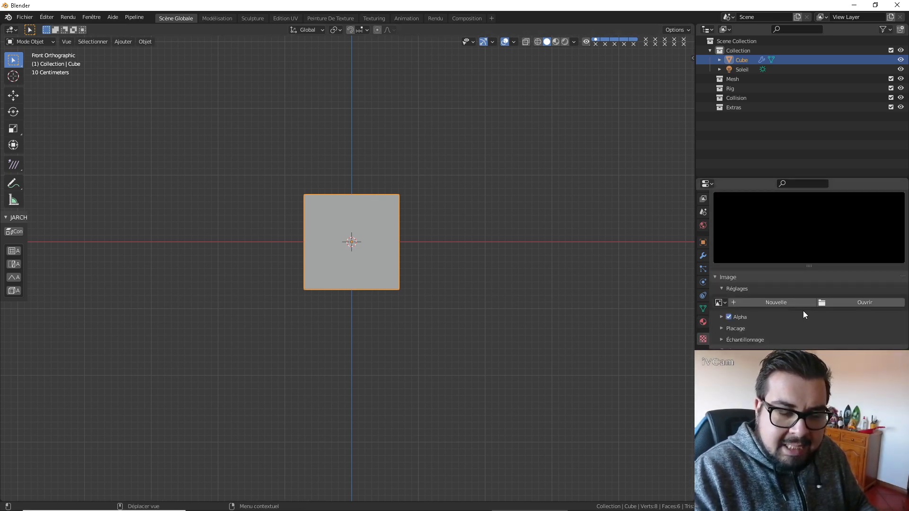
click(789, 302)
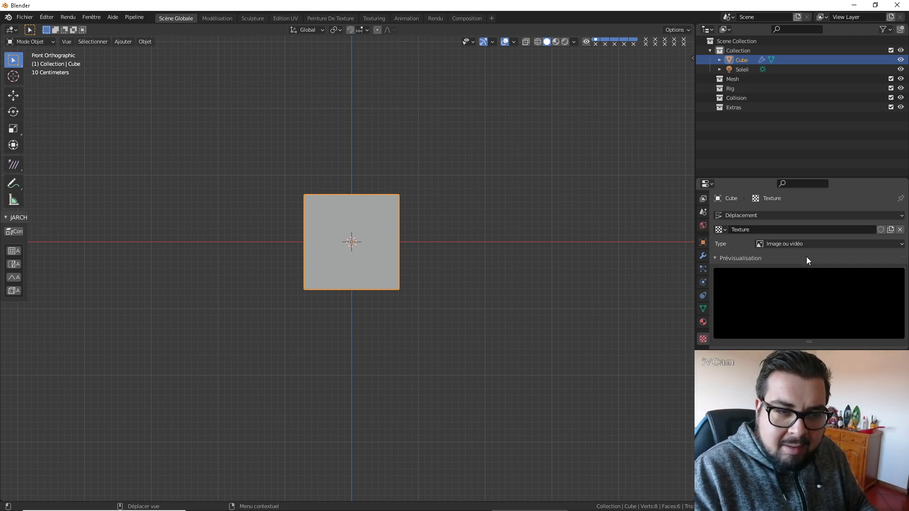
click(814, 244)
click(804, 338)
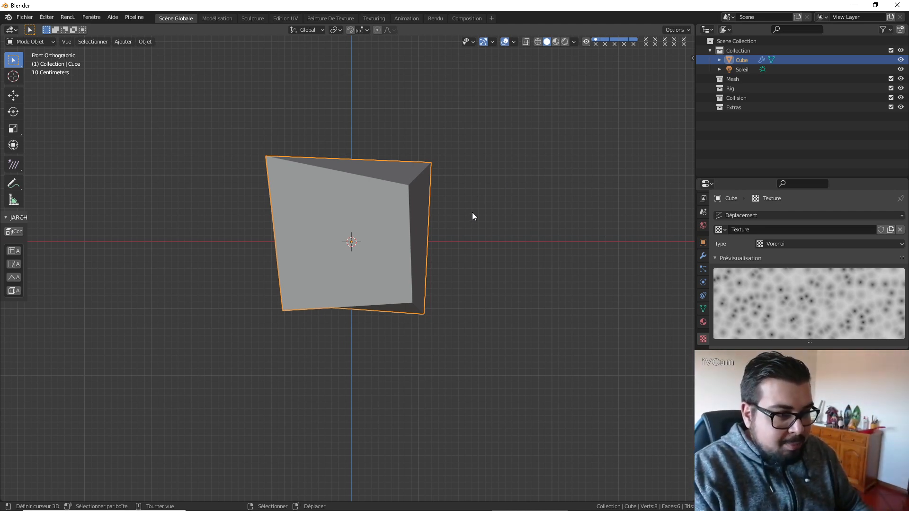
Try moving the cube freely and along the global Z, X and Y axes to test the displacement.
scroll(452, 233, up, 1)
scroll(453, 228, down, 2)
key(g)
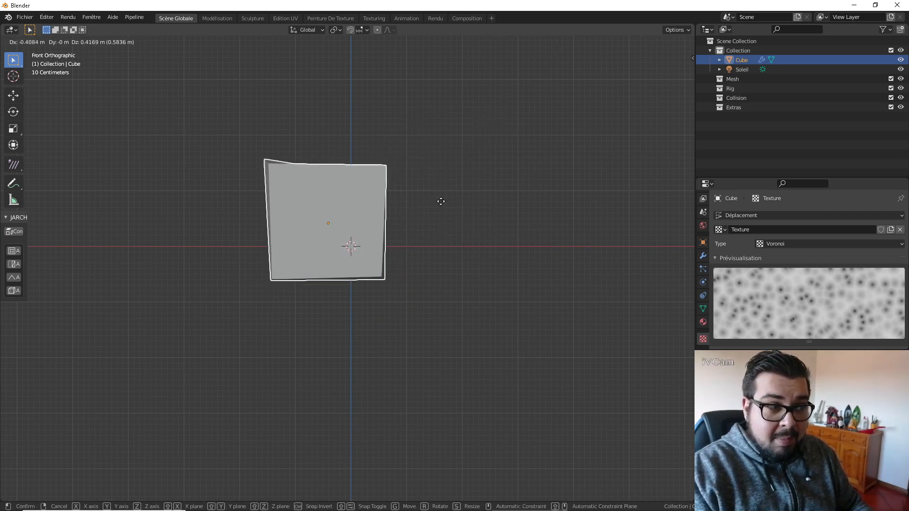
key(Escape)
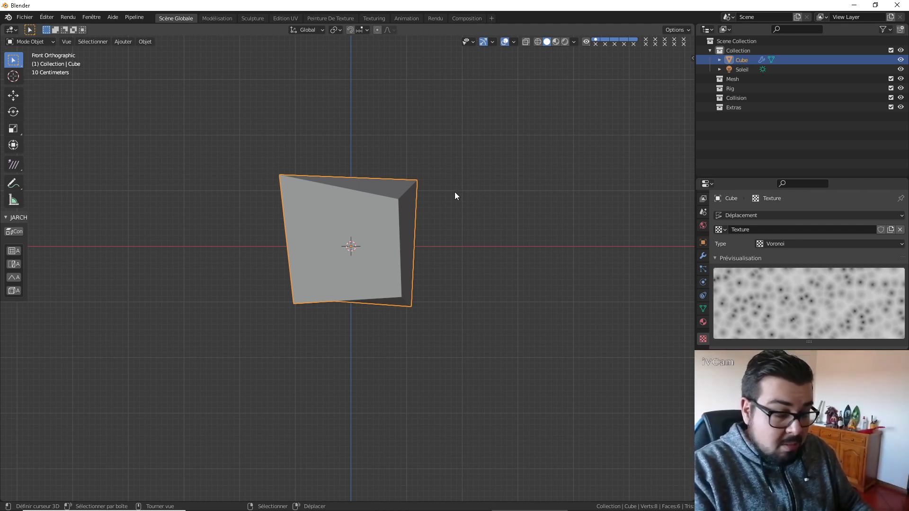
key(g)
key(z)
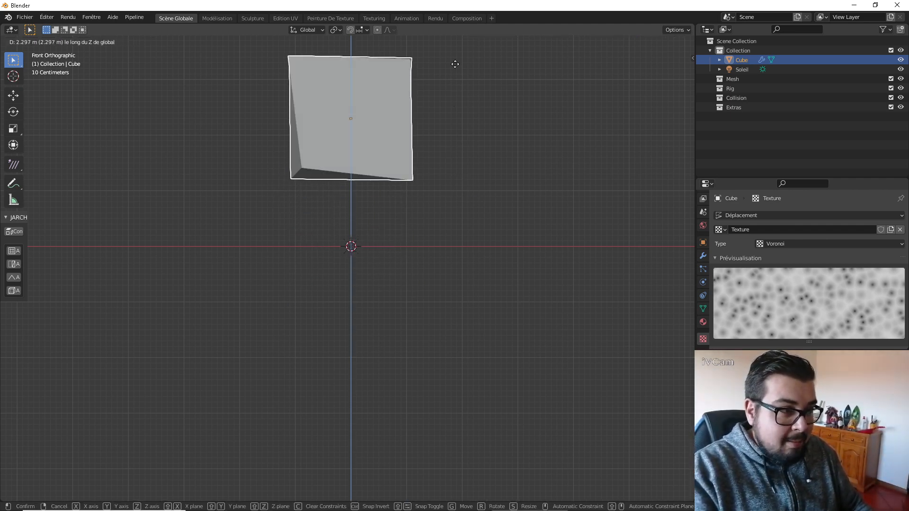
key(x)
key(y)
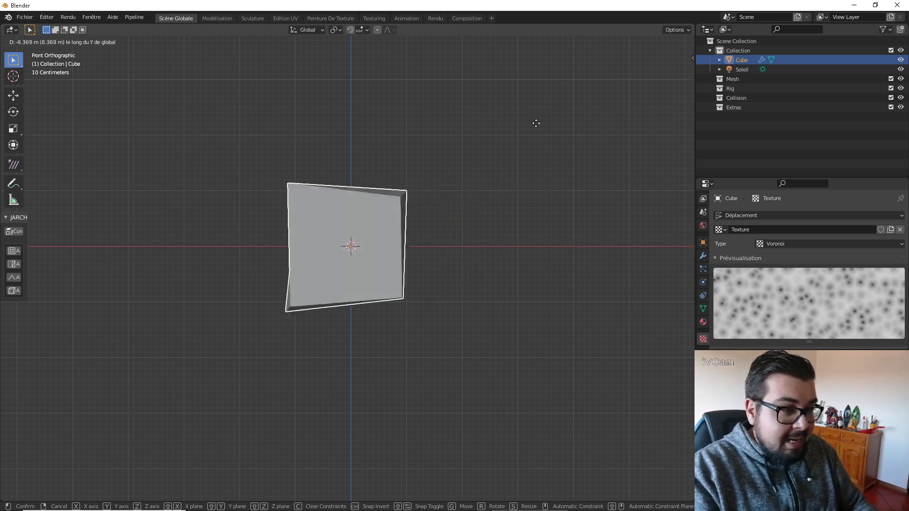
right_click(499, 221)
Try rotating and scaling the cube to test how the displacement reacts.
key(r)
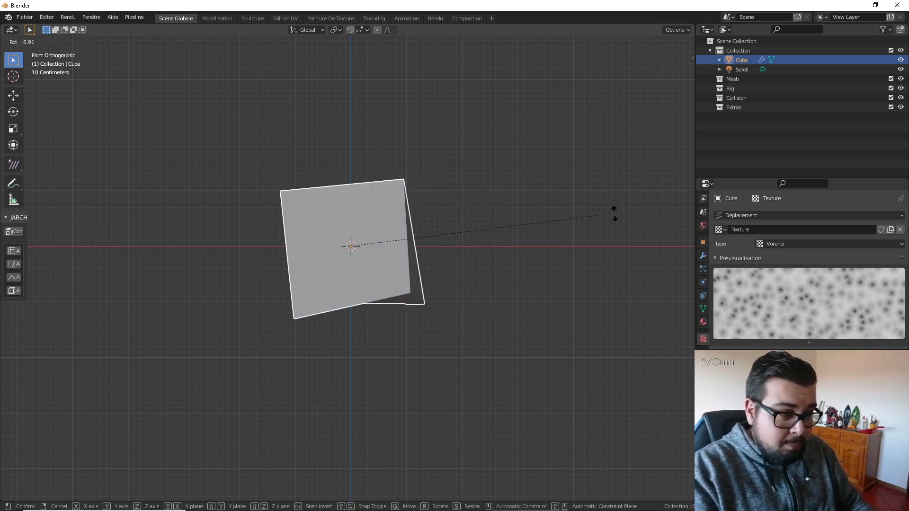
click(409, 251)
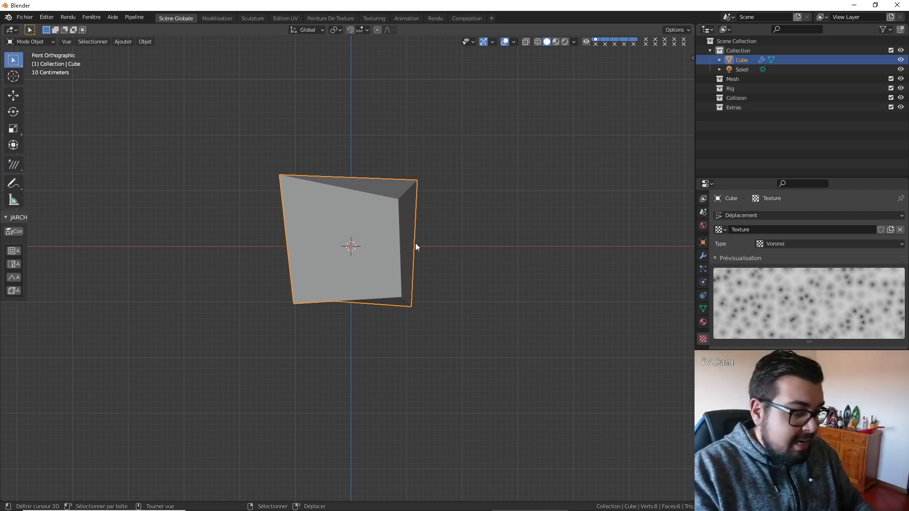
key(s)
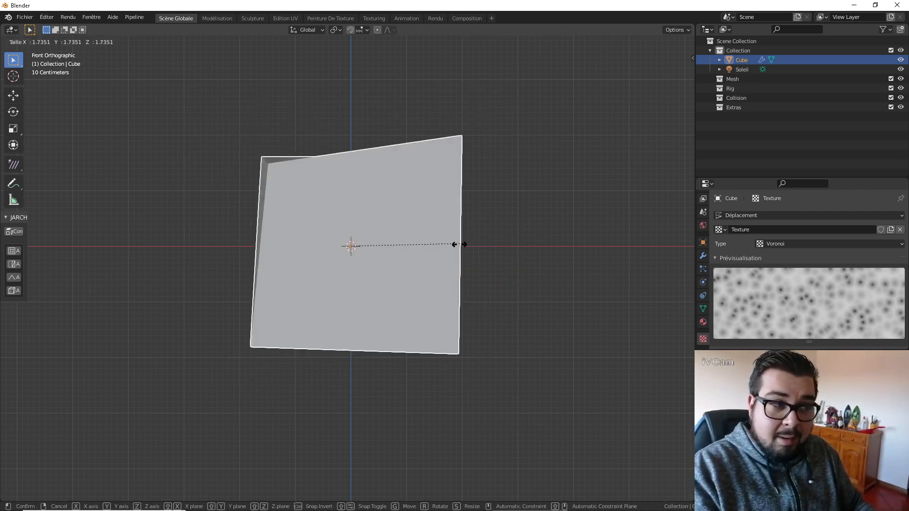
right_click(450, 250)
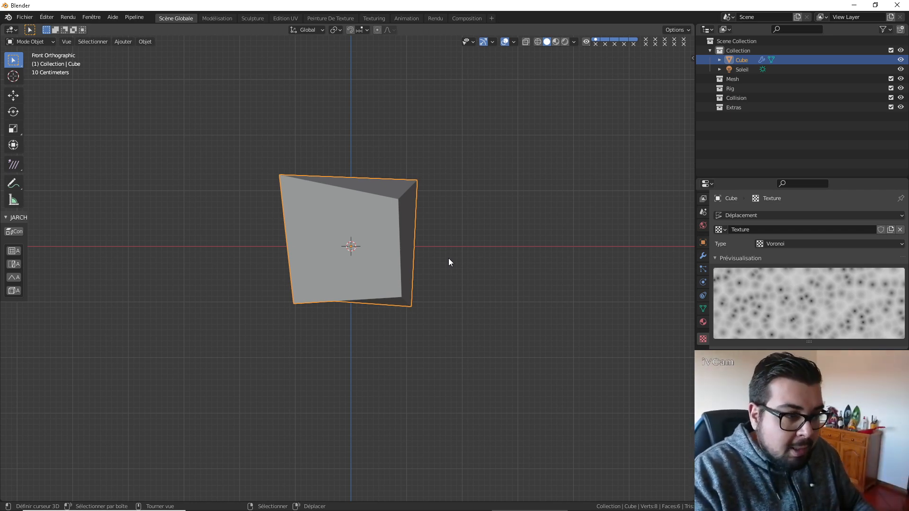
Add a Multiresolution modifier to the cube and move it above the Displacement modifier in the stack.
middle_drag(448, 257, 569, 299)
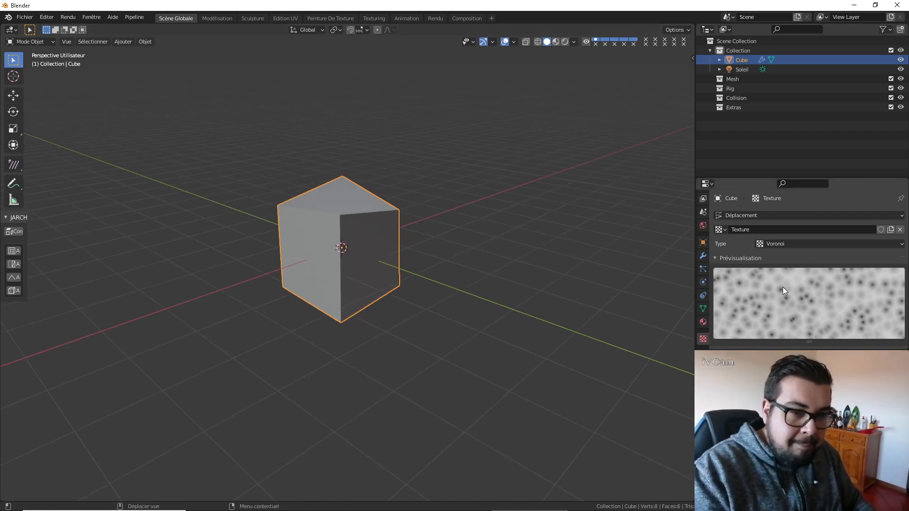
scroll(783, 305, down, 2)
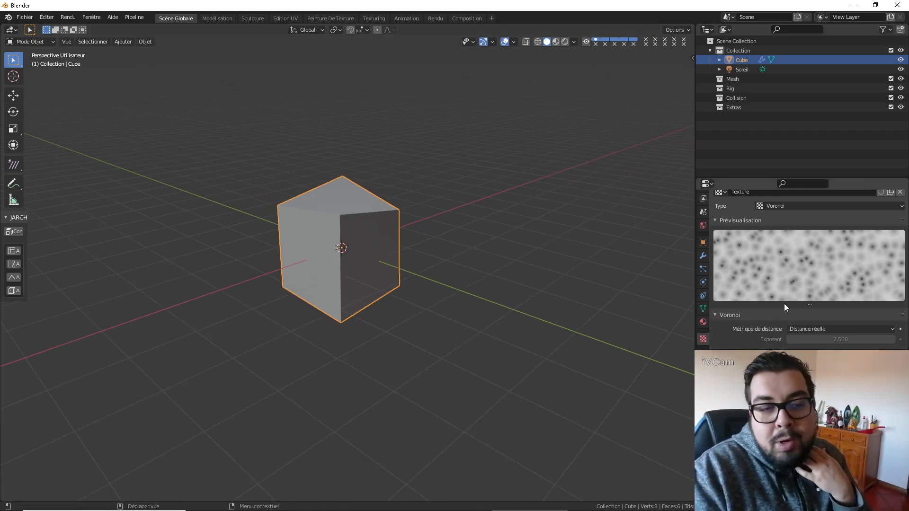
scroll(781, 284, down, 1)
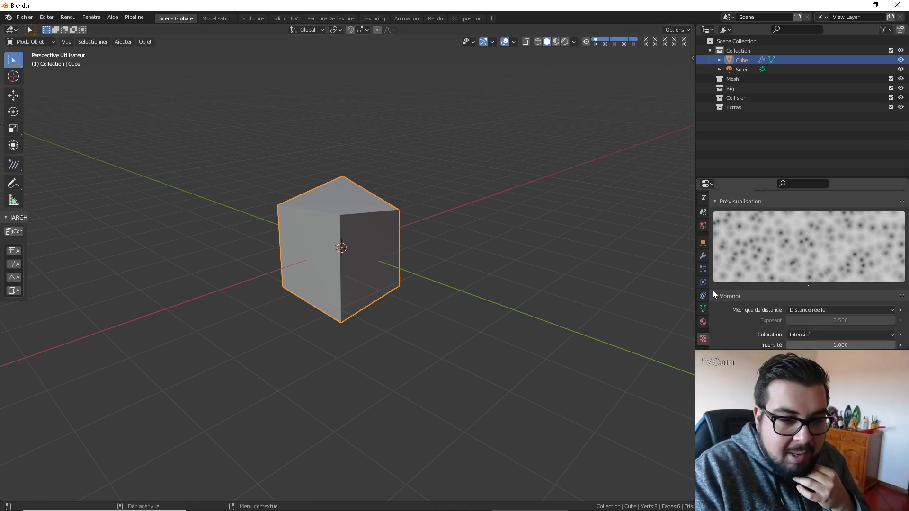
click(703, 256)
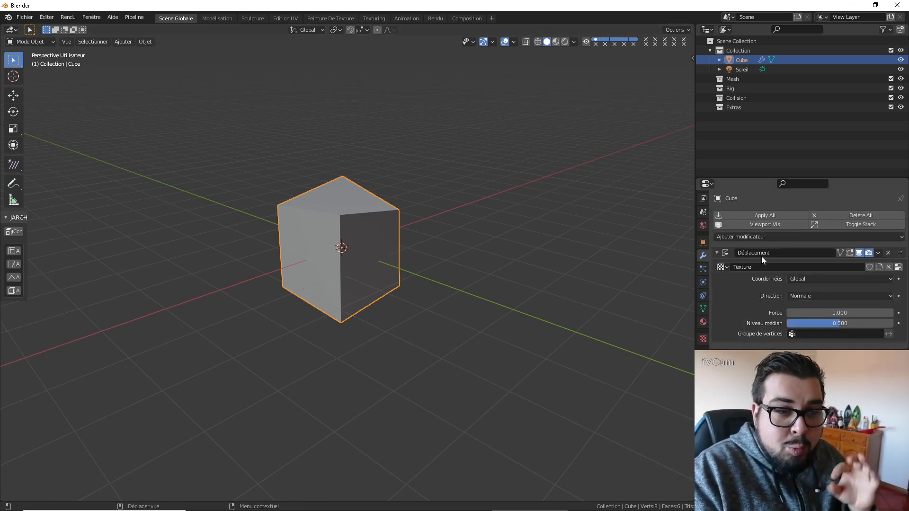
click(795, 237)
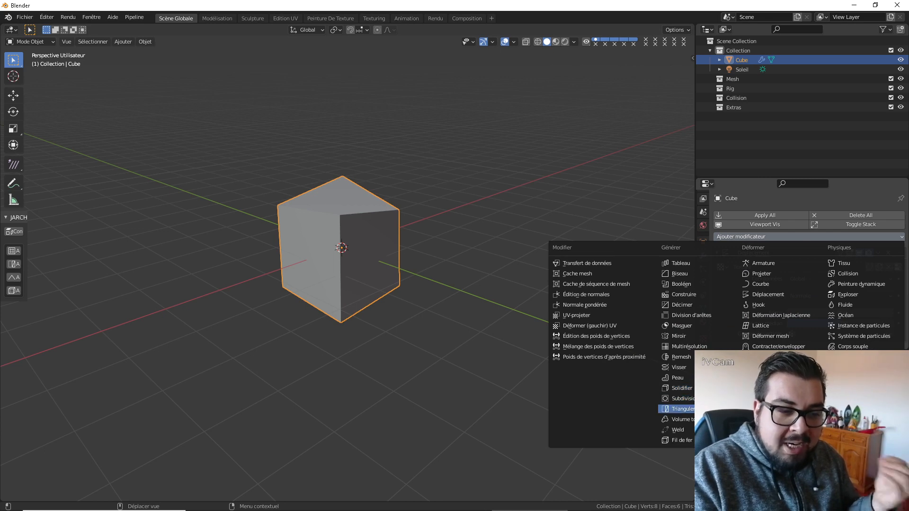
click(689, 346)
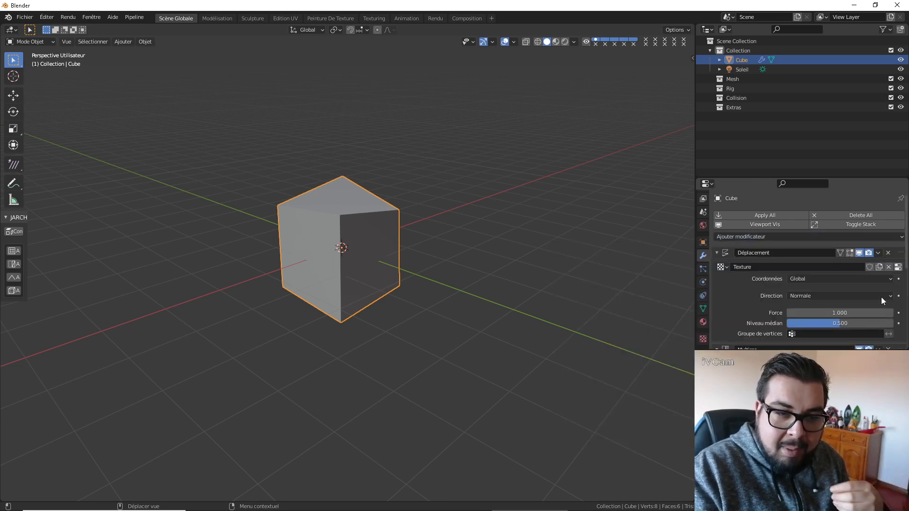
scroll(881, 297, down, 4)
scroll(890, 213, down, 3)
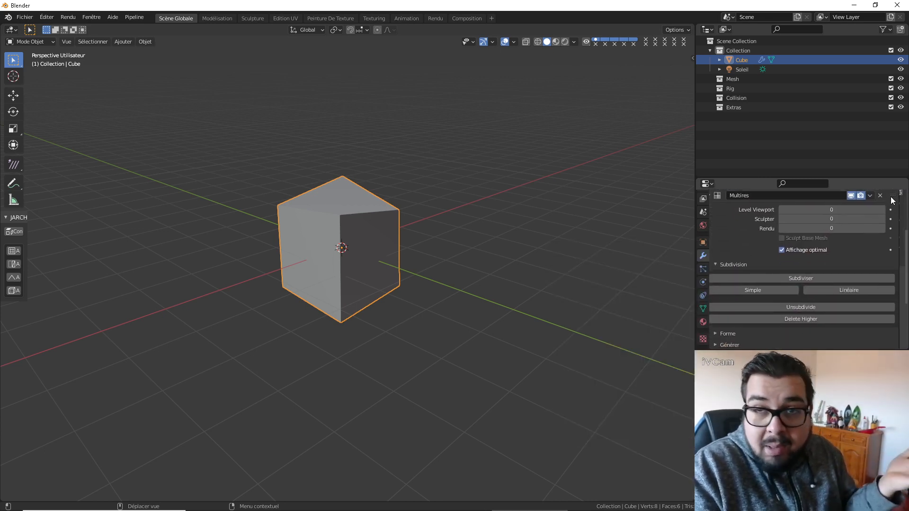
drag(891, 196, 893, 187)
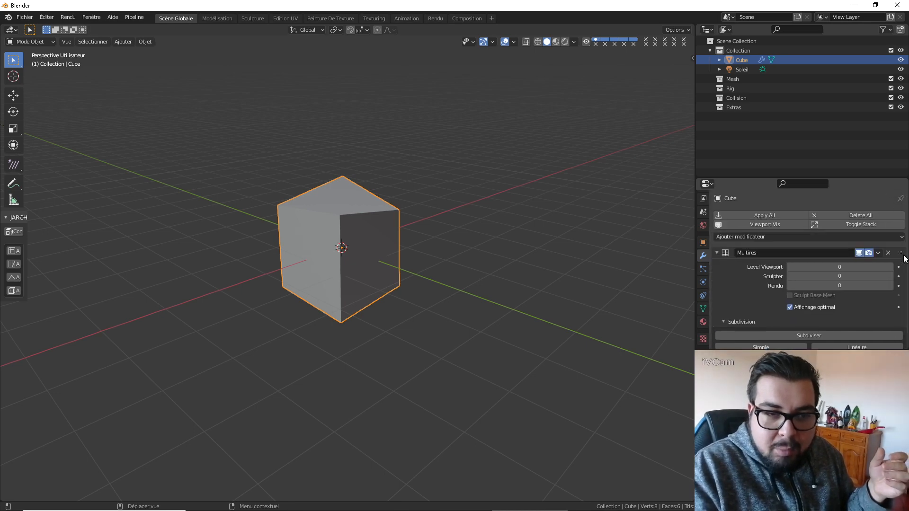
Subdivide the cube three times with the Multiresolution modifier, reaching level 3.
click(831, 334)
middle_drag(600, 225, 527, 274)
scroll(475, 239, up, 4)
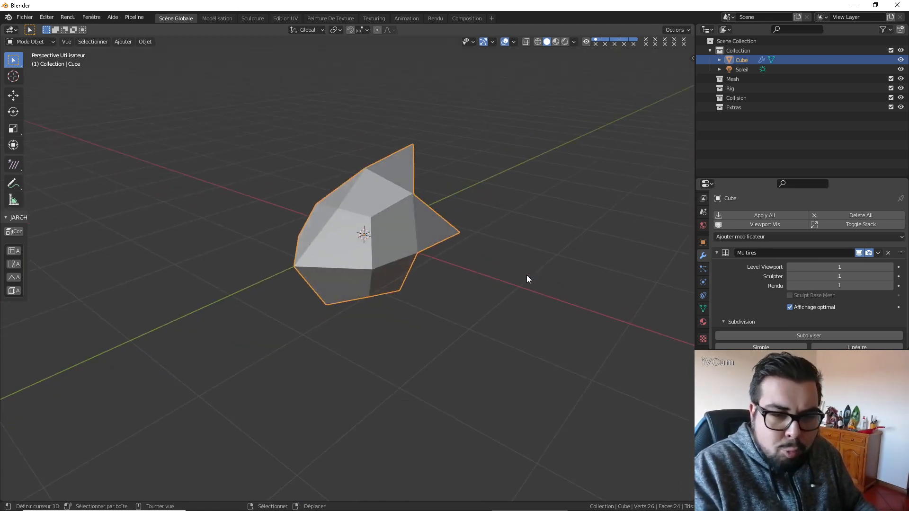
scroll(831, 306, down, 1)
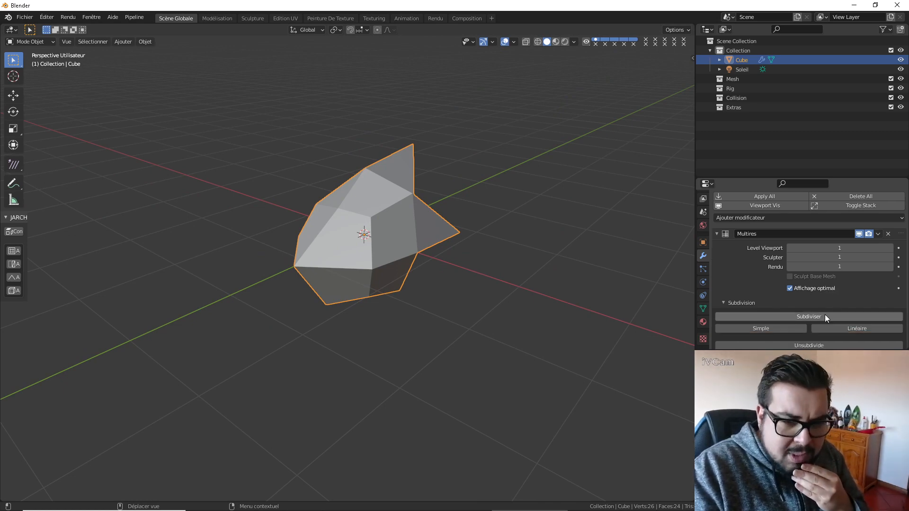
click(824, 316)
middle_drag(534, 282, 521, 265)
click(836, 316)
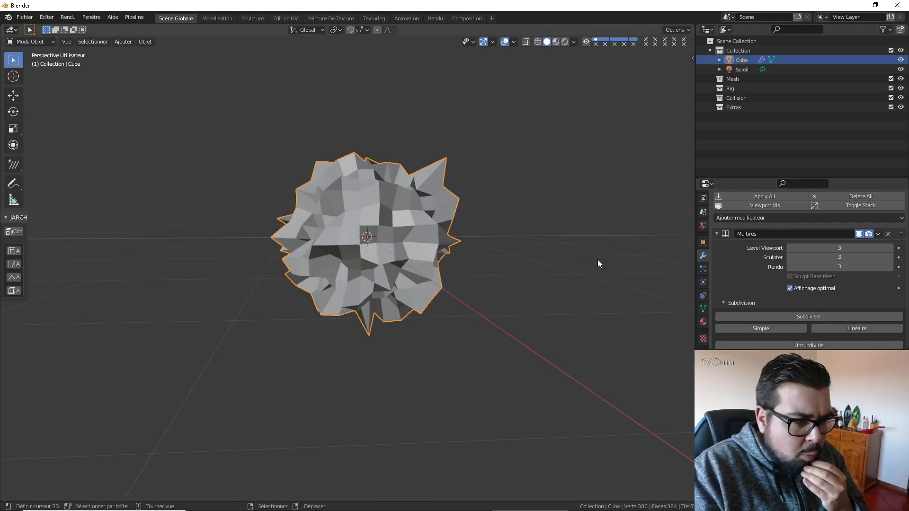
middle_drag(598, 264, 615, 282)
scroll(800, 306, down, 6)
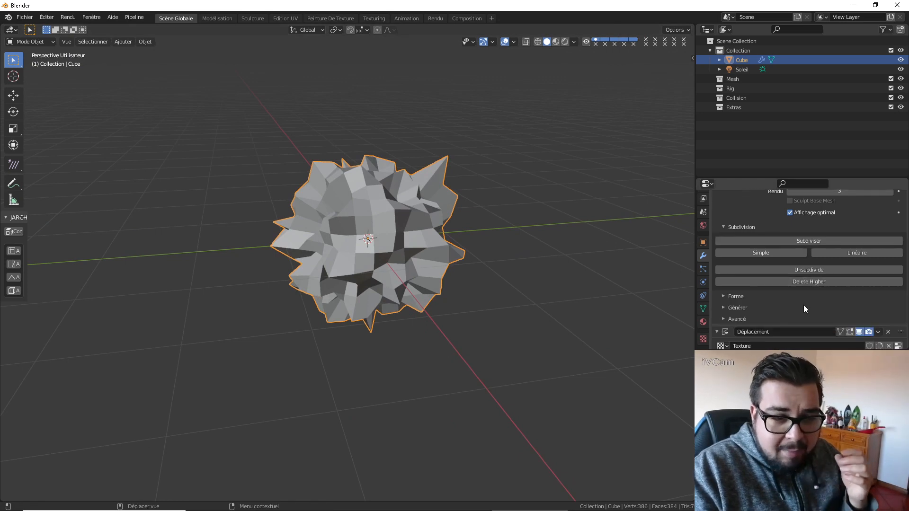
Set the Displacement modifier's strength to 0.5.
scroll(797, 307, down, 1)
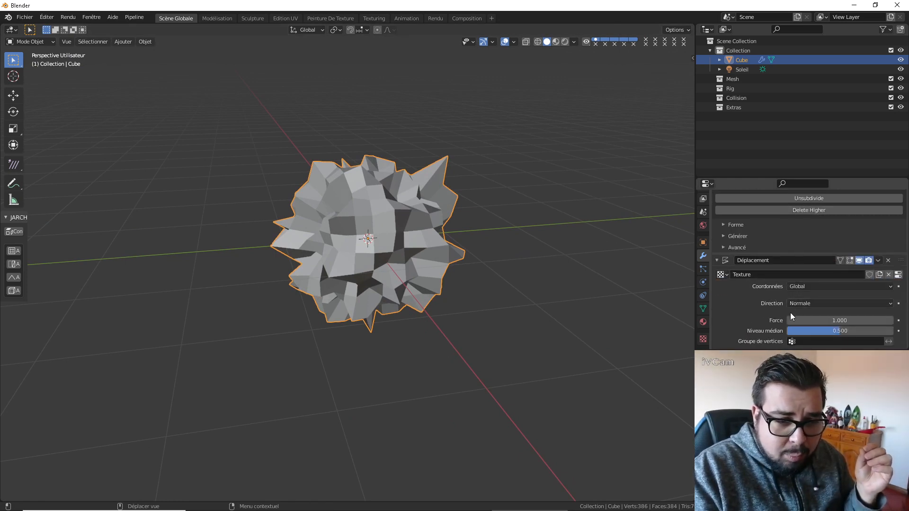
mouse_move(855, 320)
mouse_down()
mouse_move(824, 319)
mouse_move(847, 320)
mouse_up()
ctrl+scroll(839, 320, down, 3)
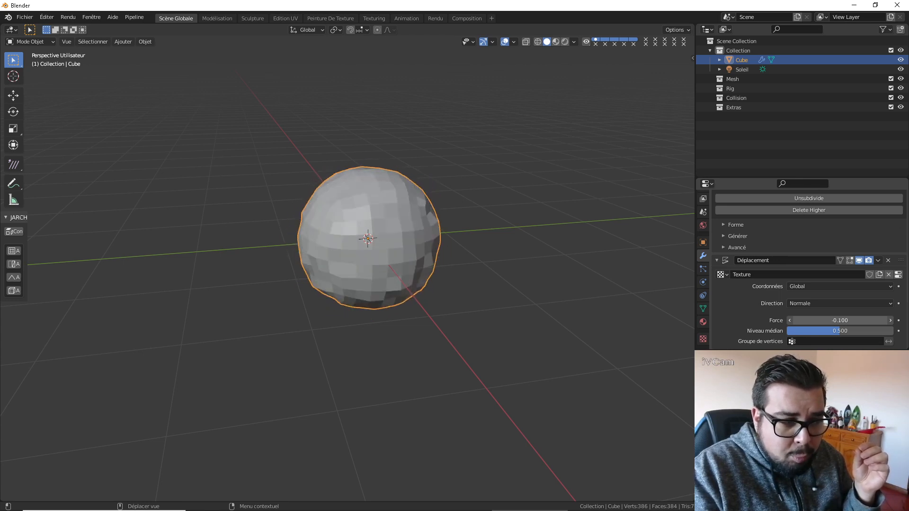
ctrl+scroll(839, 320, up, 3)
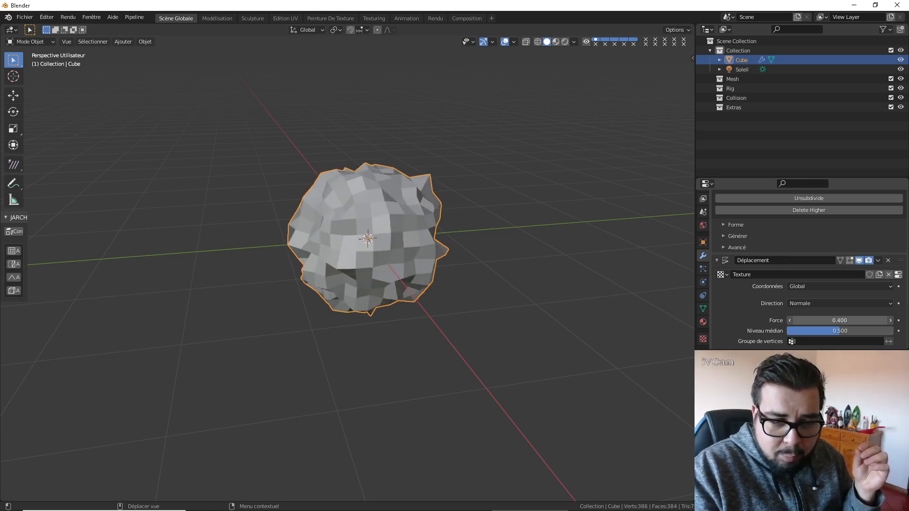
ctrl+scroll(855, 321, up, 1)
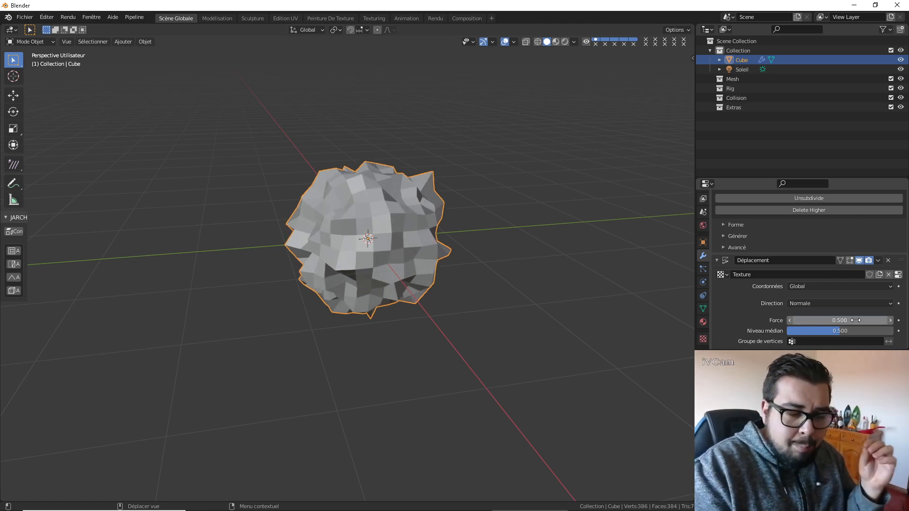
Try raising the Voronoi texture's intensity to 1.9, and restore it to 1.
click(702, 339)
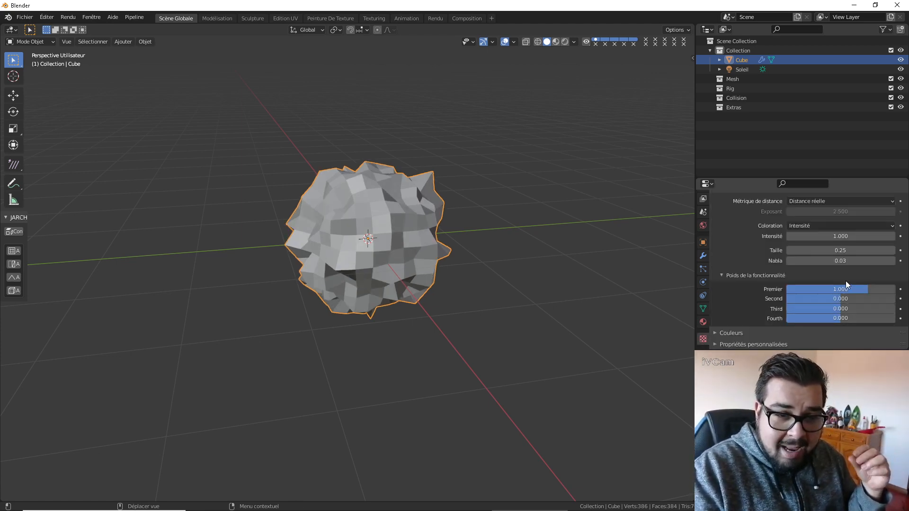
scroll(843, 283, up, 5)
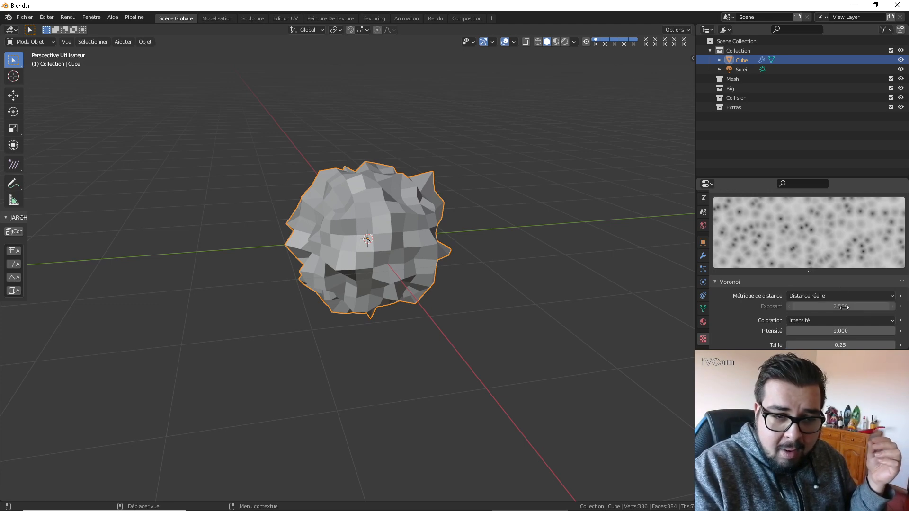
scroll(844, 323, down, 1)
mouse_move(844, 313)
mouse_down()
mouse_move(872, 313)
mouse_move(838, 313)
mouse_move(847, 313)
mouse_up()
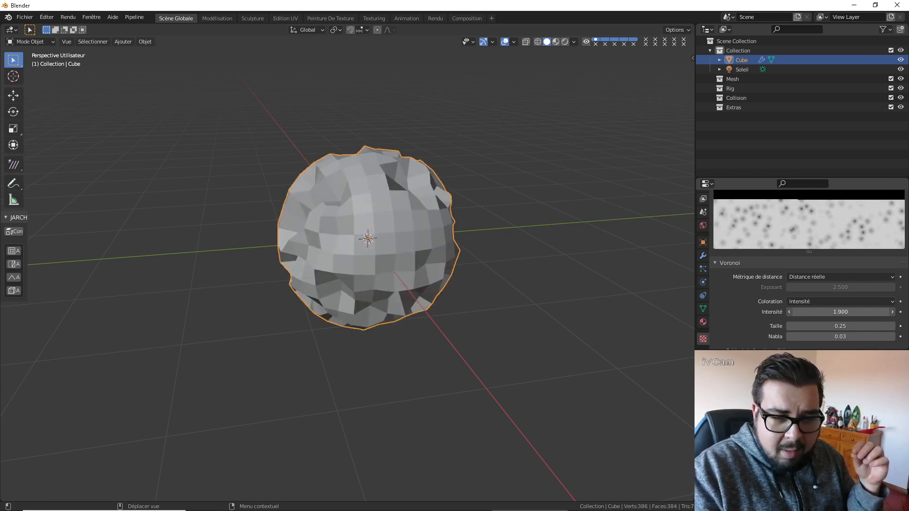
click(837, 312)
text(1.9)
key(Return)
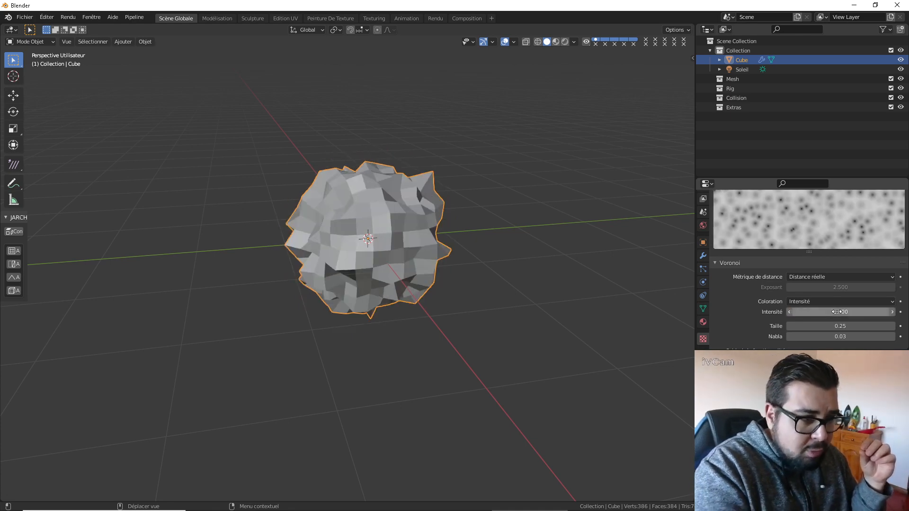
Set the Voronoi texture's size to 1.25 and inspect the stone's shape from several sides.
drag(835, 328, 867, 328)
click(837, 327)
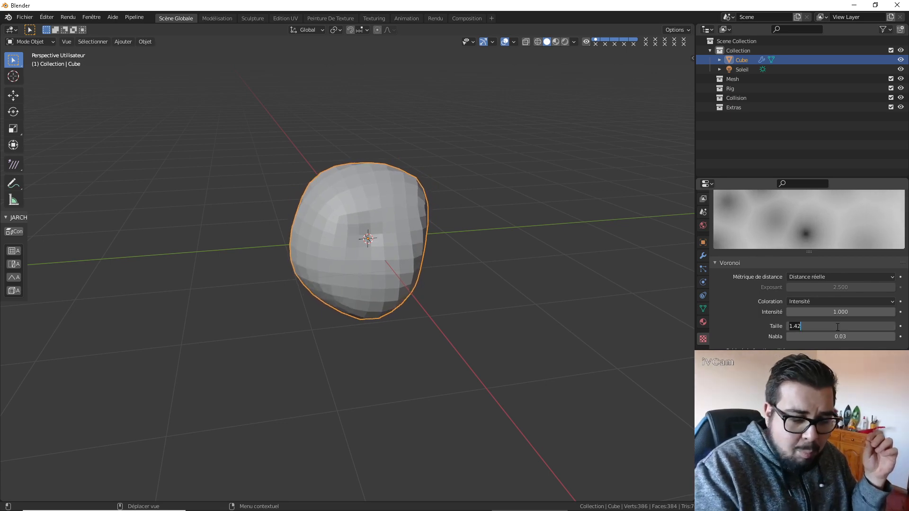
text(.25)
key(BackSpace)
key(BackSpace)
key(BackSpace)
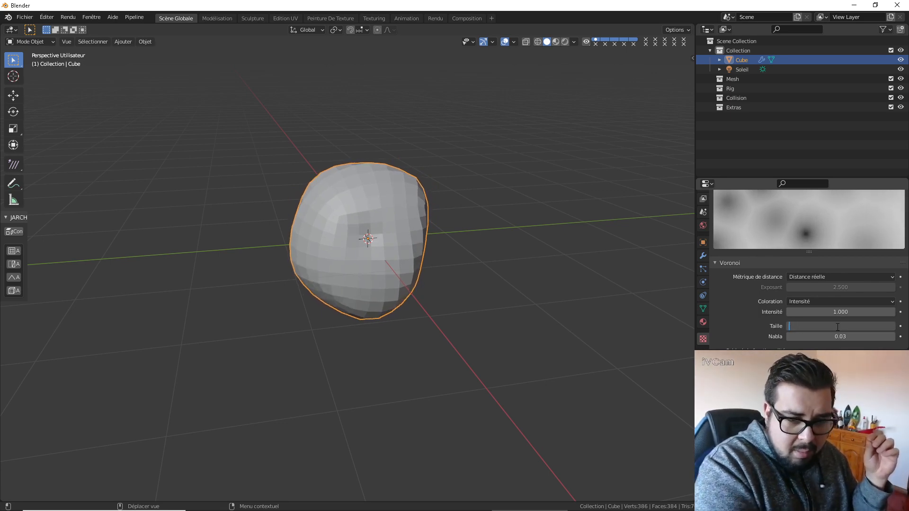
text(1.25)
key(Return)
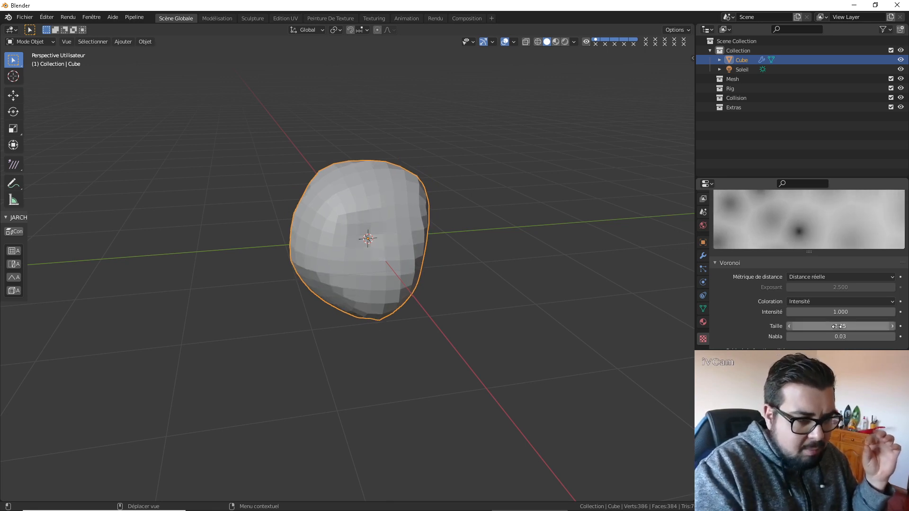
middle_drag(472, 348, 451, 322)
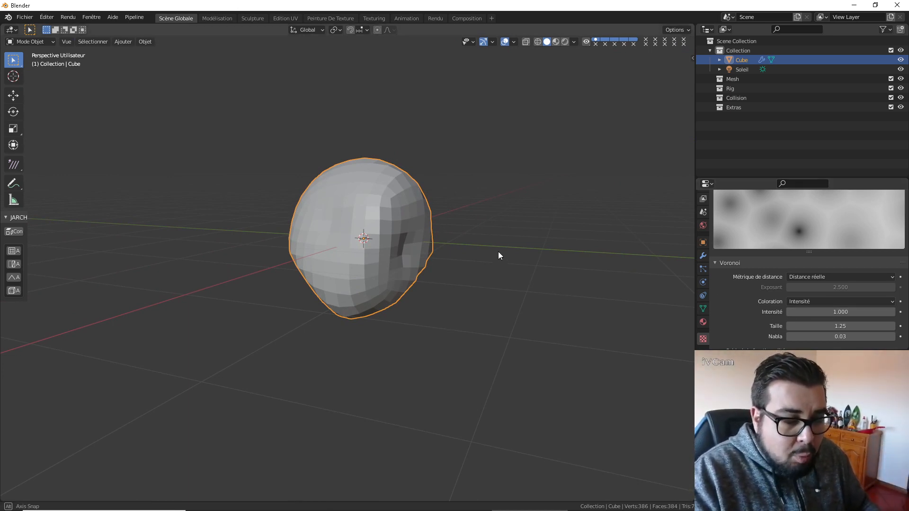
middle_drag(497, 256, 516, 240)
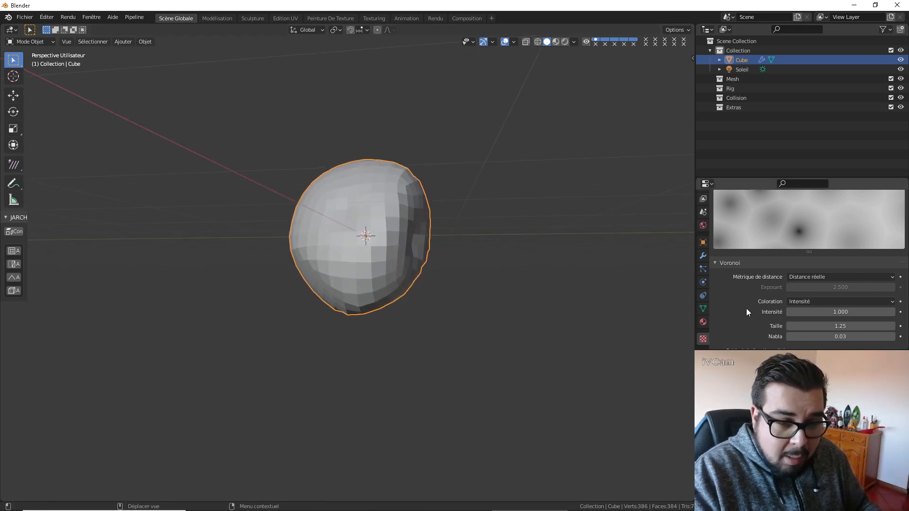
Apply the Multiresolution modifier and the Displacement modifier to the cube.
click(703, 255)
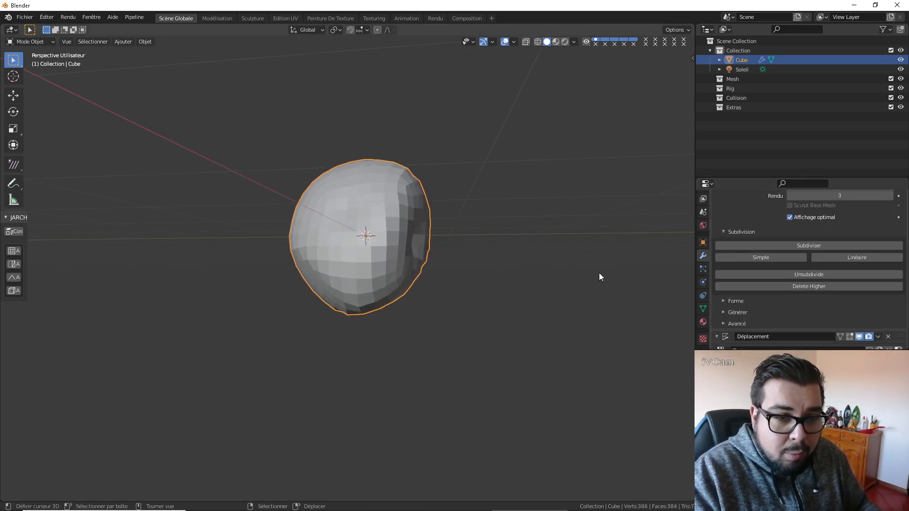
scroll(852, 298, up, 4)
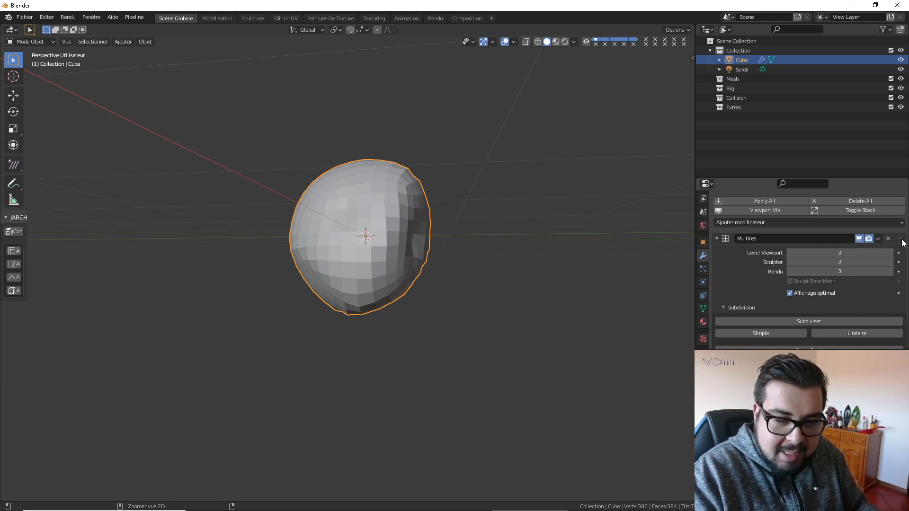
key(ctrl+a)
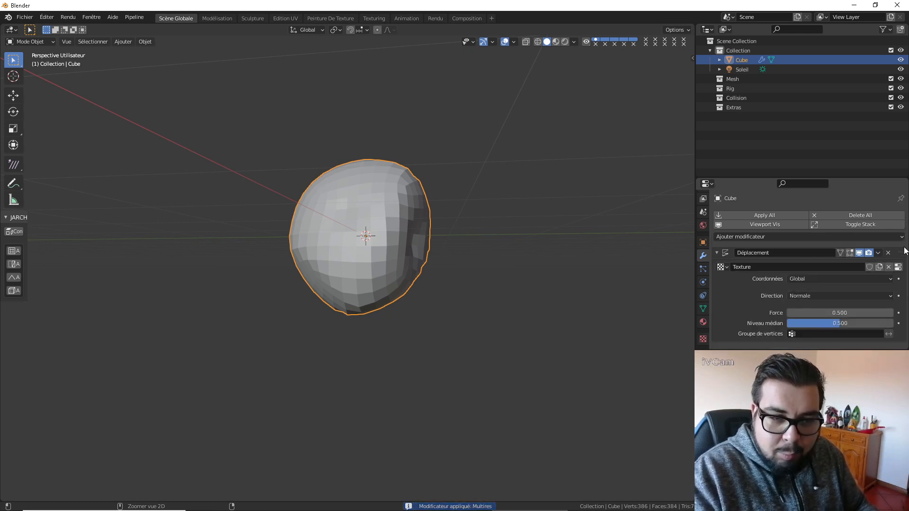
key(ctrl+a)
middle_drag(449, 261, 428, 224)
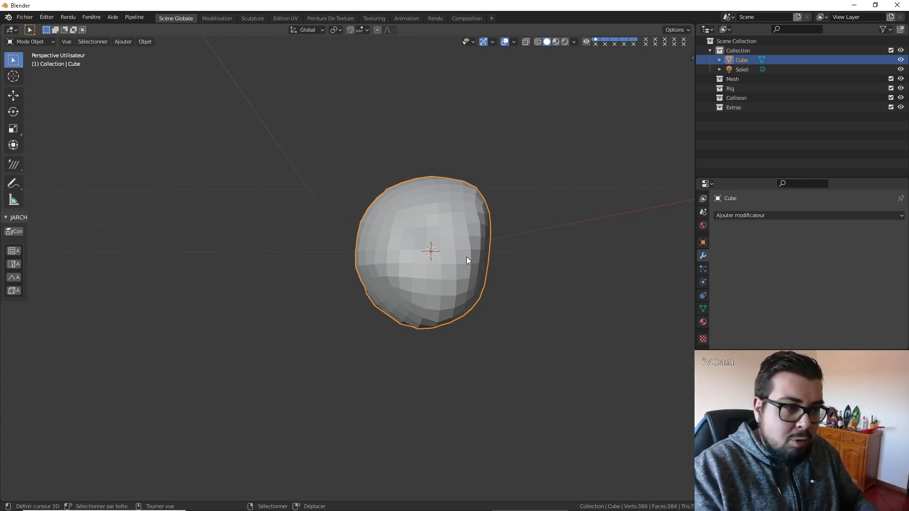
Apply the stone's rotation and scale, and set its origin to its geometry.
key(q)
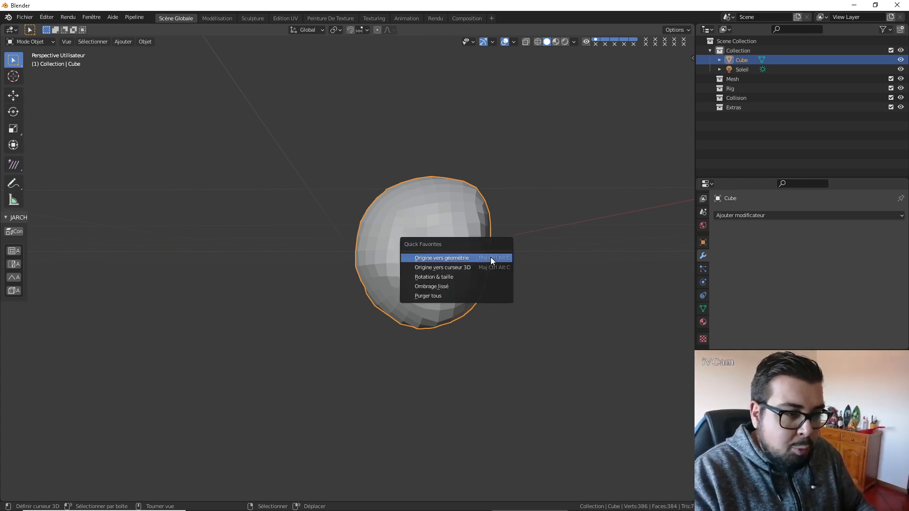
click(447, 274)
key(q)
click(433, 254)
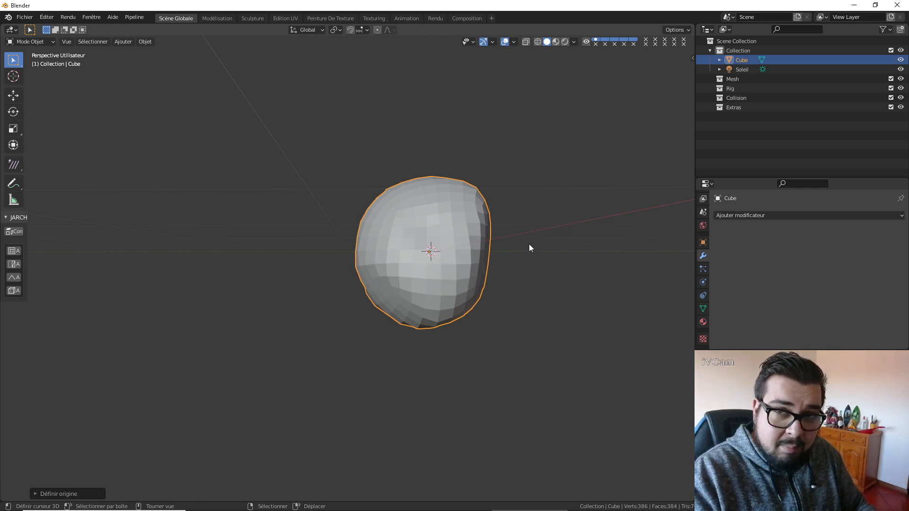
mouse_move(529, 243)
middle_down()
mouse_move(442, 256)
mouse_move(468, 261)
middle_up()
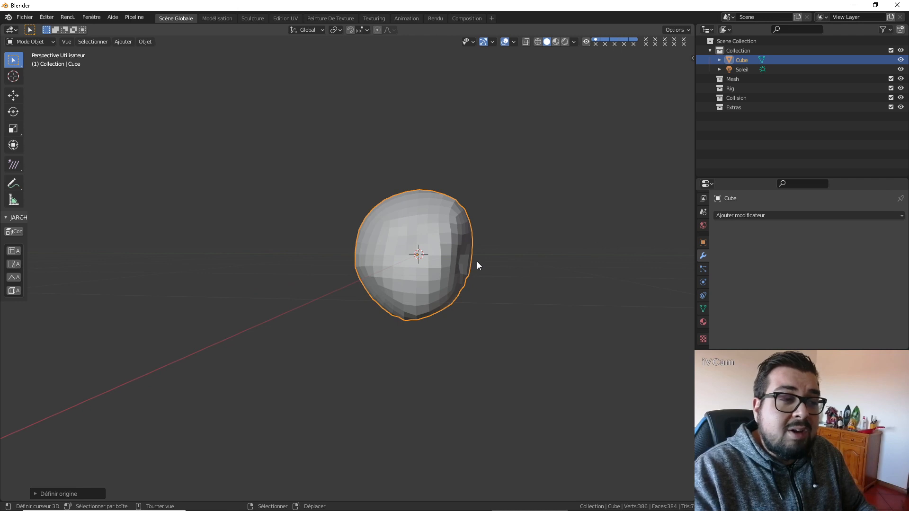
Undo the origin change and the applied modifiers so both are back in the cube's stack.
key(ctrl+z)
key(ctrl+z)
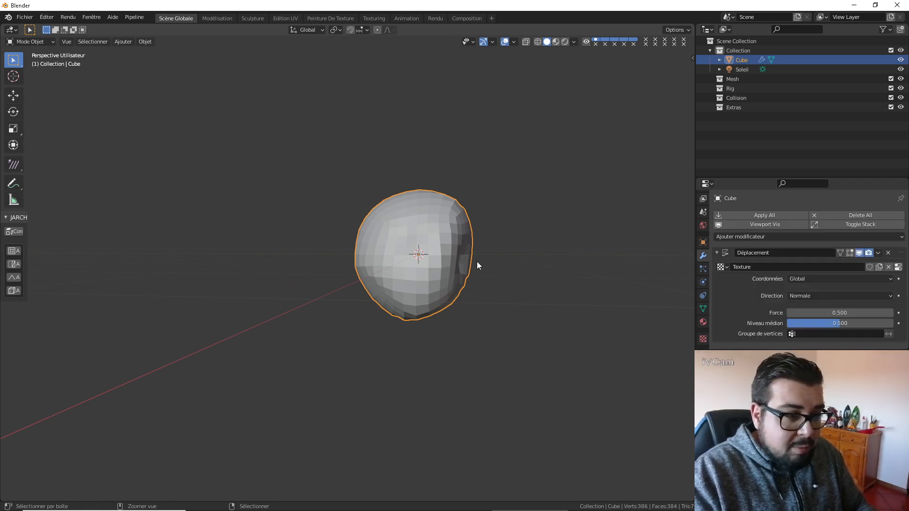
key(ctrl+z)
In front view, duplicate the stone 3 m along the global X axis.
scroll(634, 264, down, 2)
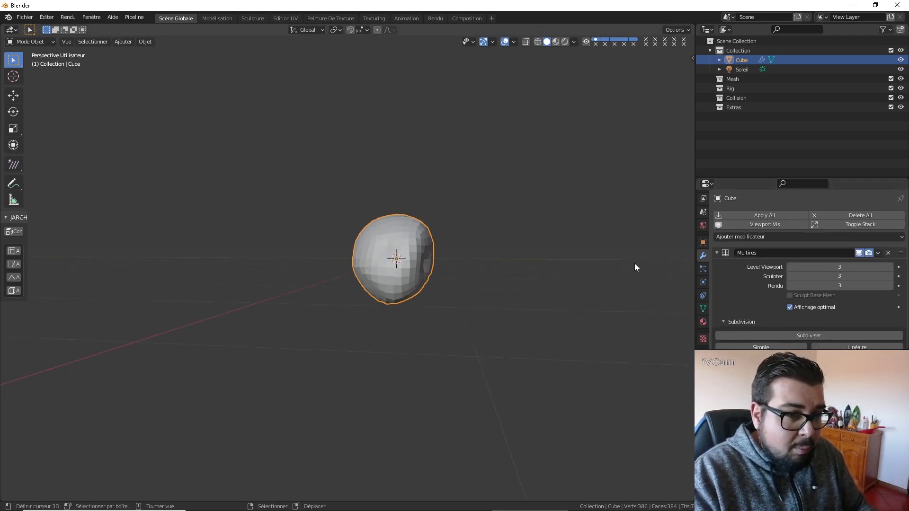
mouse_move(609, 246)
middle_down()
mouse_move(554, 250)
mouse_move(576, 242)
mouse_move(563, 242)
middle_up()
key(KP_1)
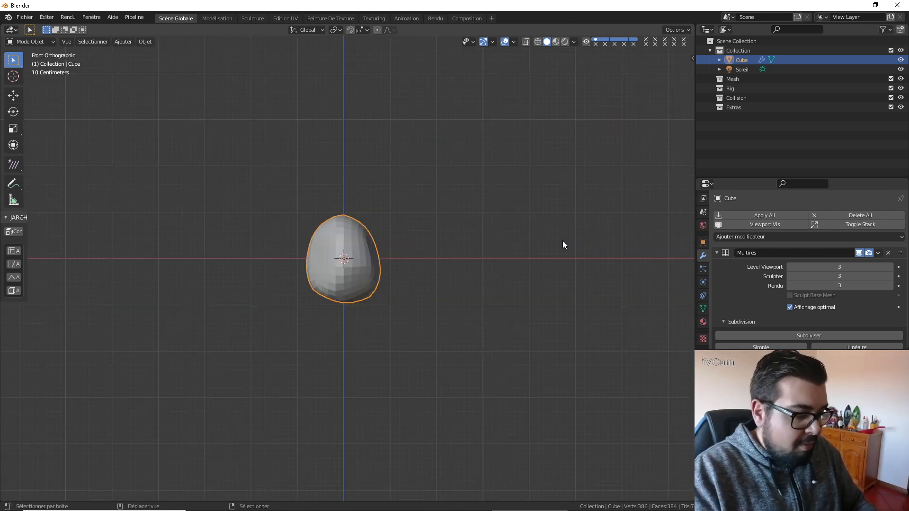
key(shift+d)
key(x)
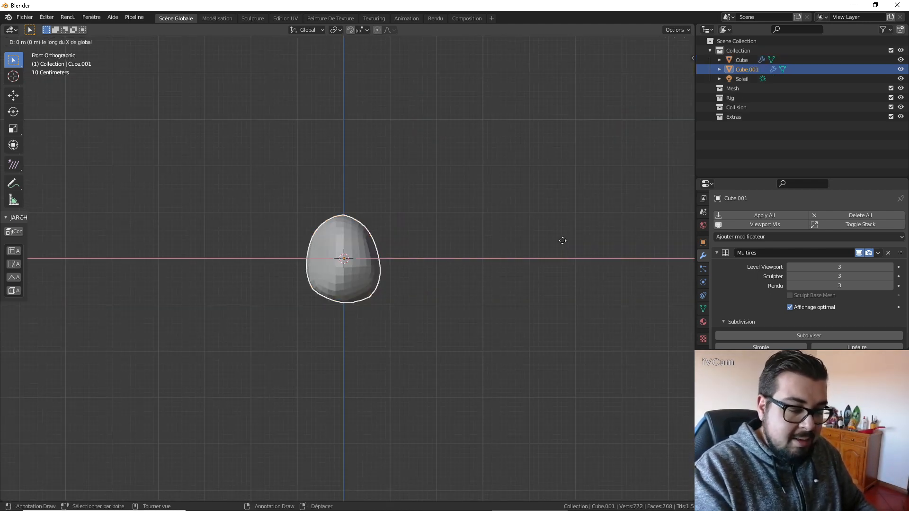
text(3)
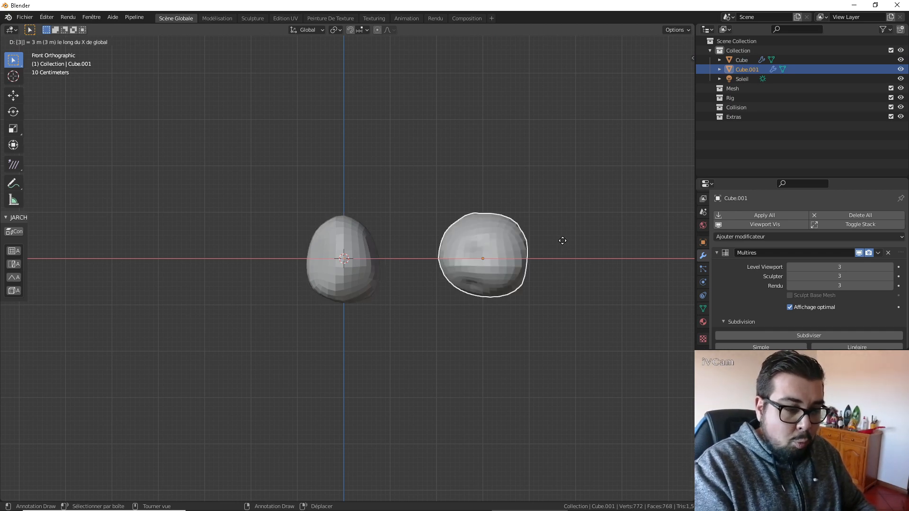
key(Return)
Duplicate the new stone another 3 m along X and repeat that duplication three times to extend the row.
key(shift+d)
text(x)
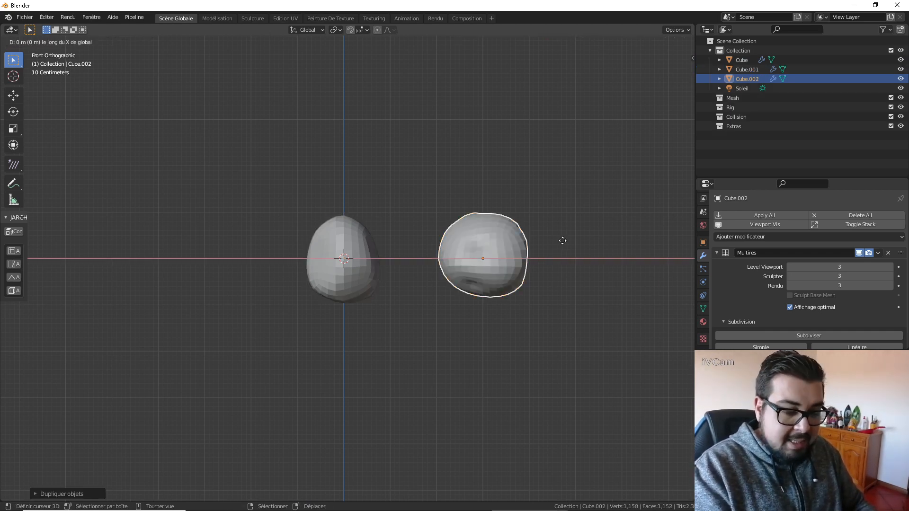
text(3)
key(Return)
scroll(557, 243, down, 8)
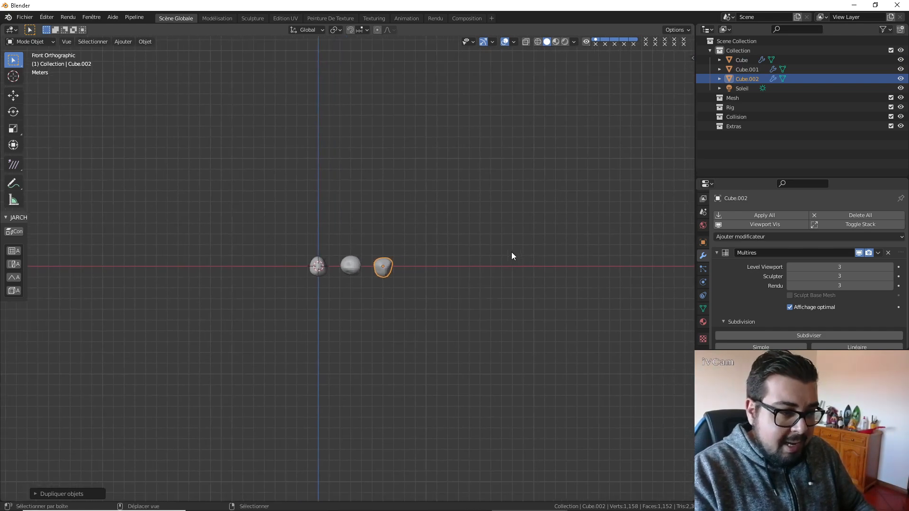
key(shift+r)
key(shift+r)
key(shift+r)
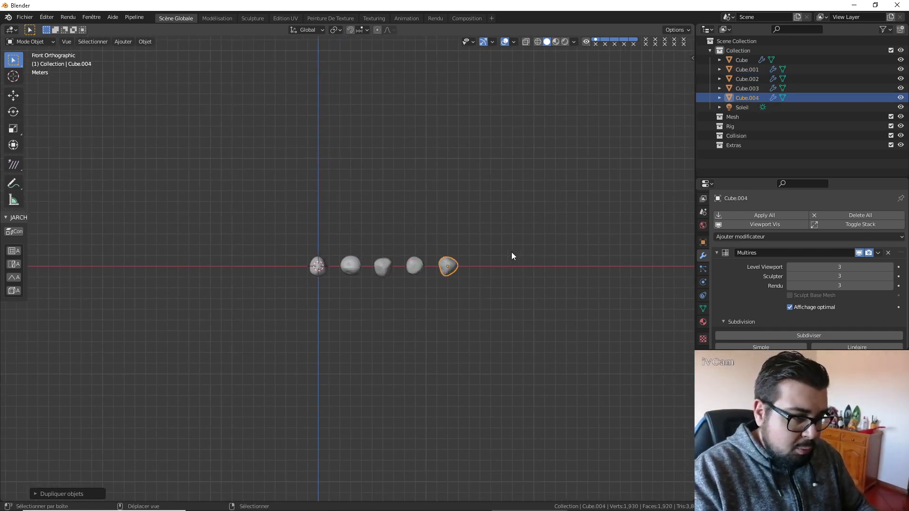
Select all the stones and the light, and run Randomize Transform on them.
drag(561, 216, 268, 360)
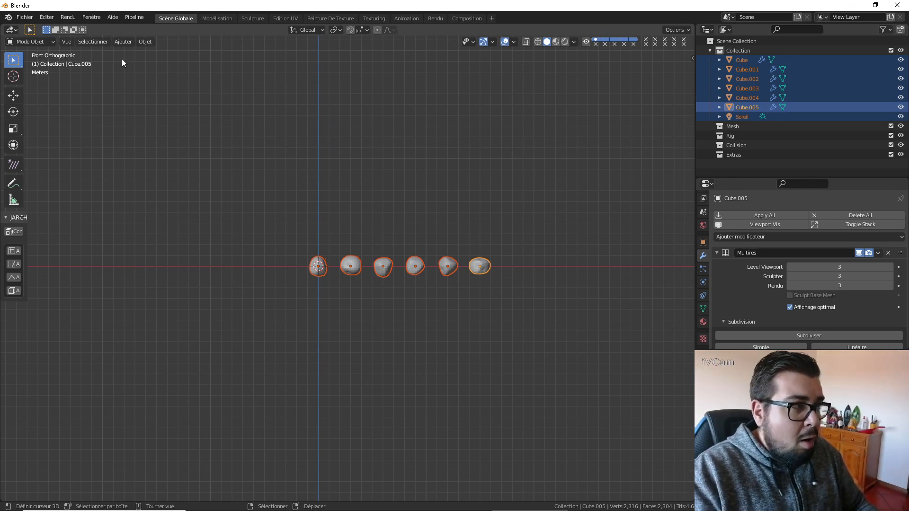
click(96, 41)
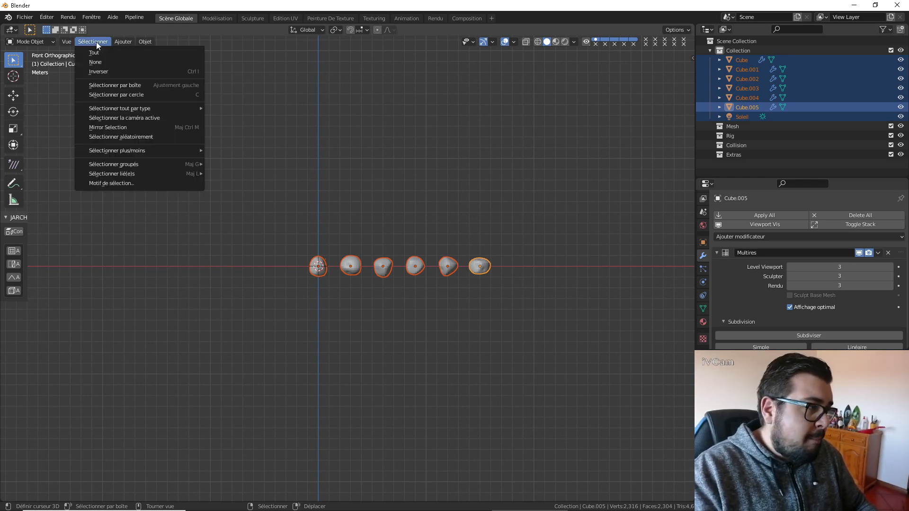
click(155, 44)
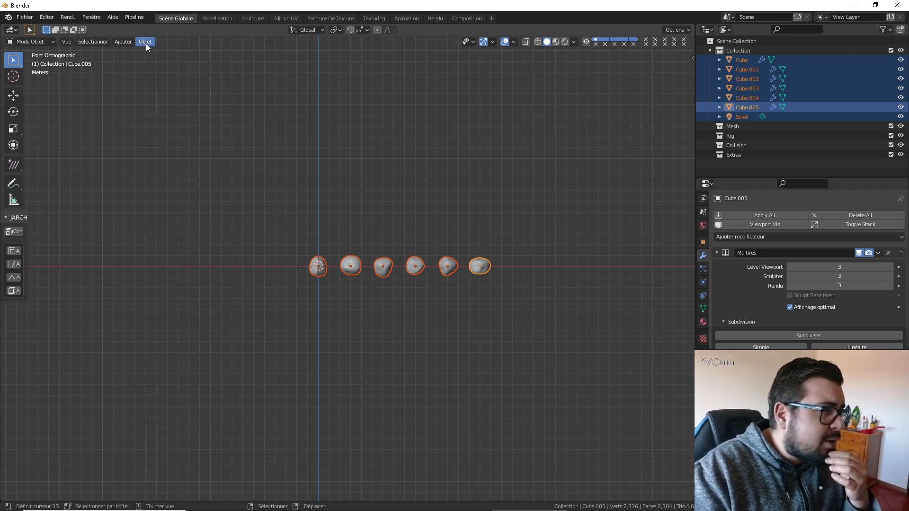
click(145, 43)
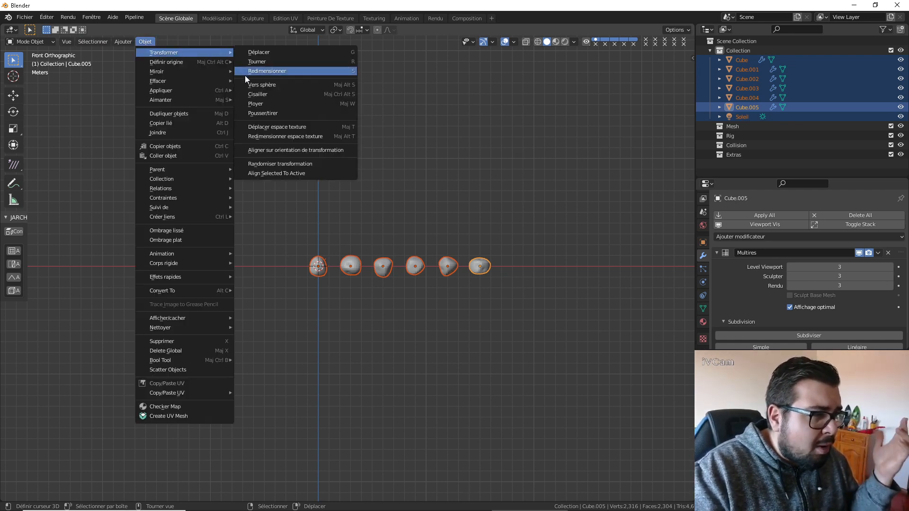
click(299, 164)
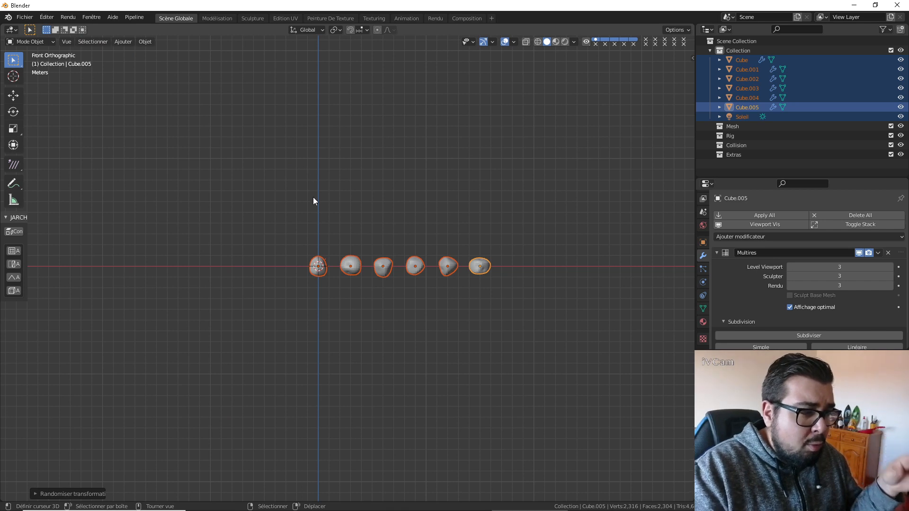
Set the scale randomization to 5.00 on X, Y and Z.
click(36, 494)
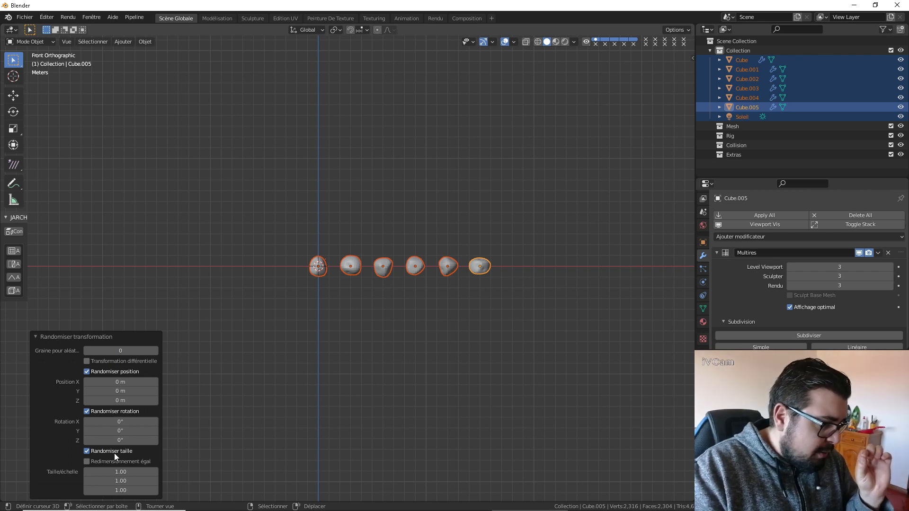
click(120, 472)
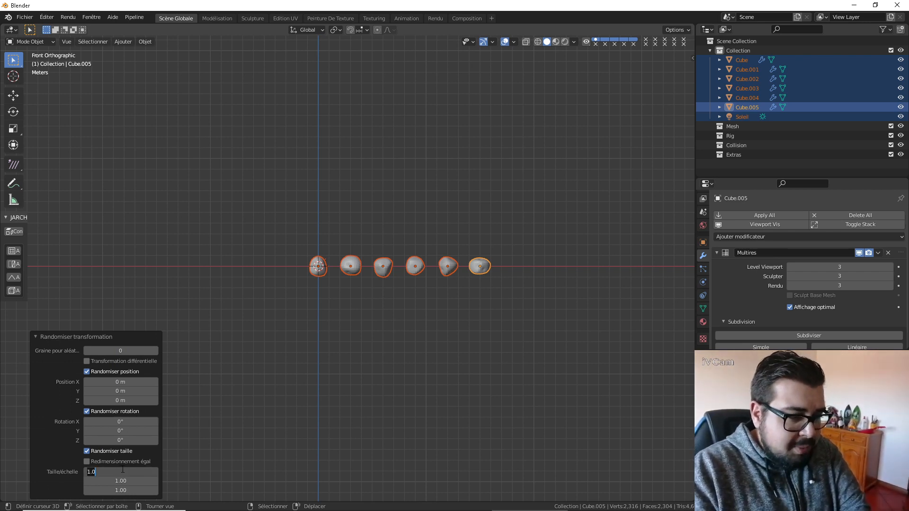
key(Return)
click(121, 481)
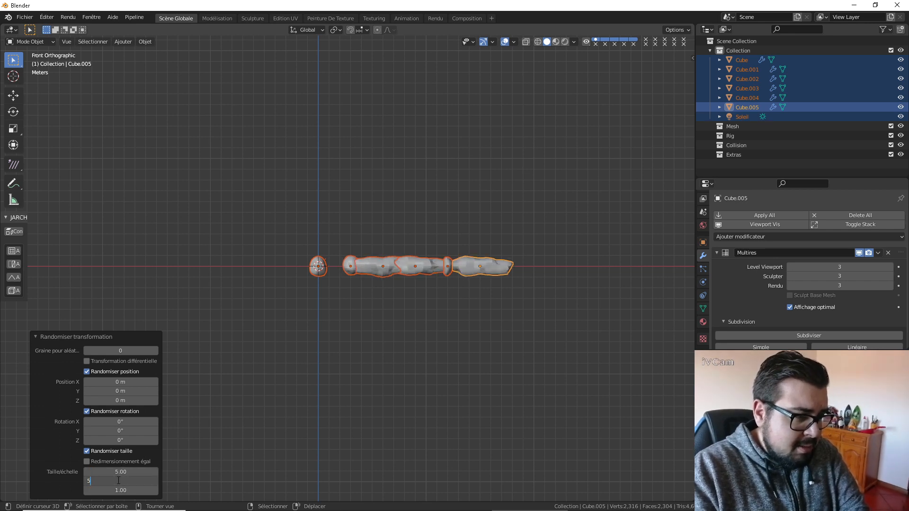
text(5.0)
key(Return)
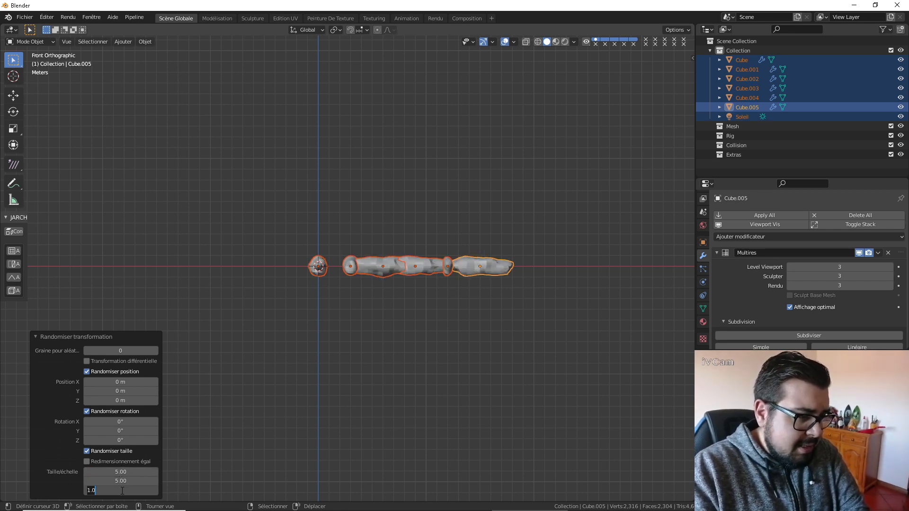
click(123, 489)
text(5)
key(Return)
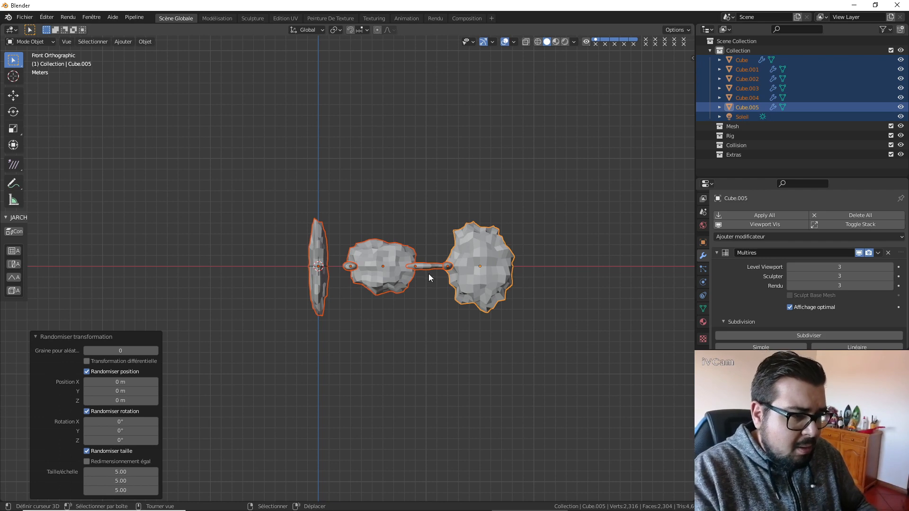
Undo the randomized transform on the stones.
middle_drag(429, 277, 568, 265)
key(ctrl+z)
scroll(465, 276, up, 2)
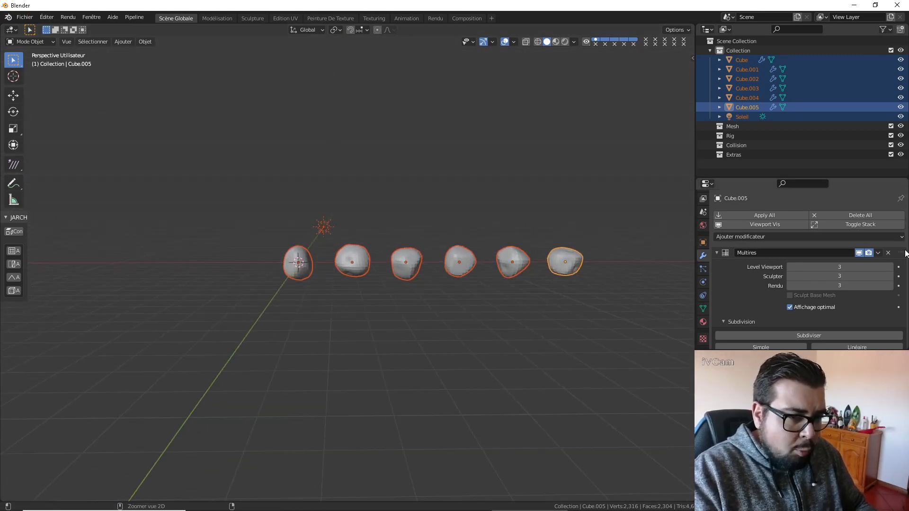
Apply all modifiers on the stones Cube.005, Cube.004 and Cube.003, one stone at a time.
key(ctrl+a)
key(ctrl+a)
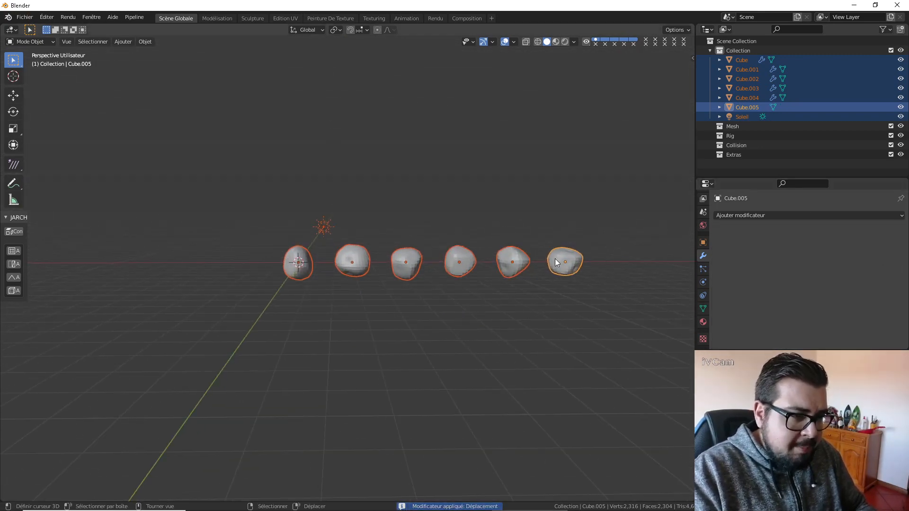
click(515, 262)
key(ctrl+a)
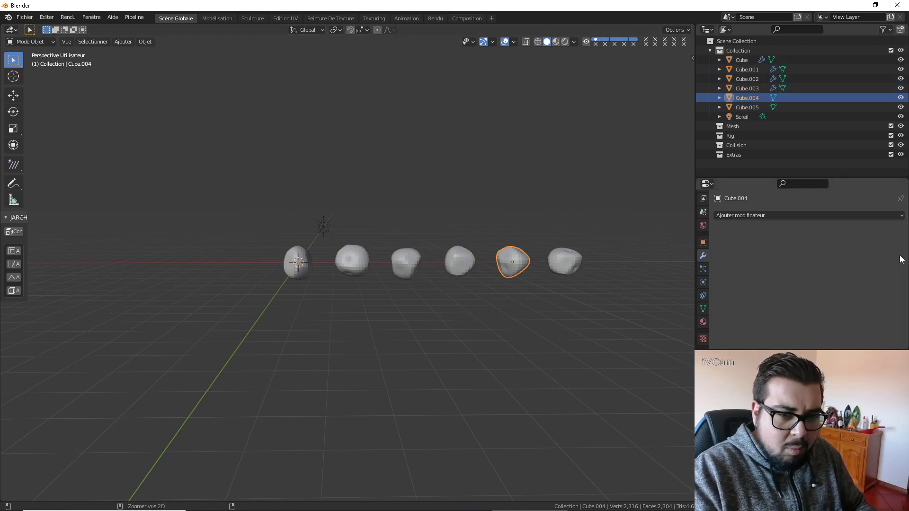
click(459, 262)
Apply all modifiers on the remaining stones Cube.002, Cube.001 and Cube, one stone at a time.
key(ctrl+a)
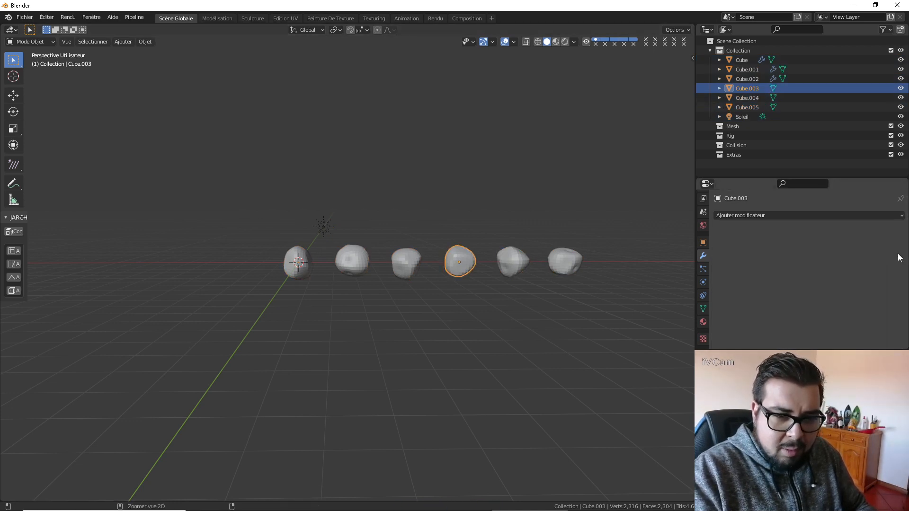
click(411, 264)
key(ctrl+a)
key(ctrl+a)
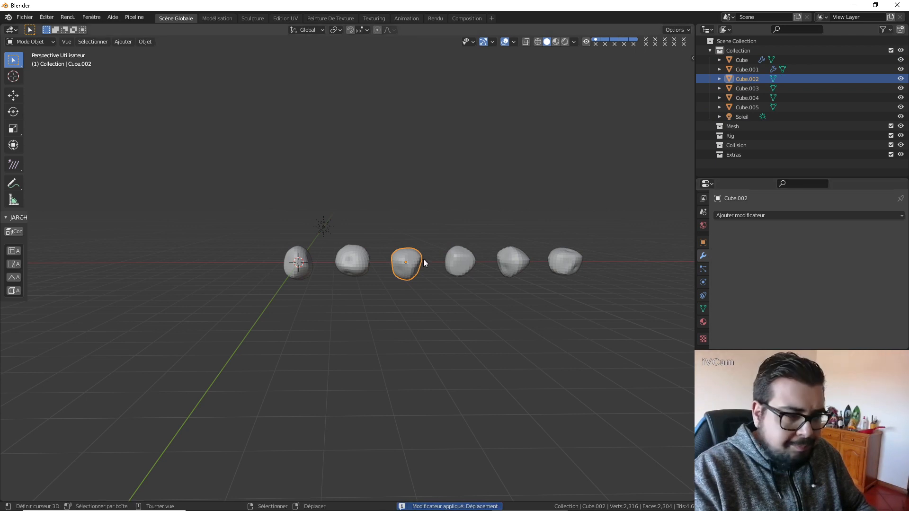
click(351, 260)
key(ctrl+a)
key(ctrl+a)
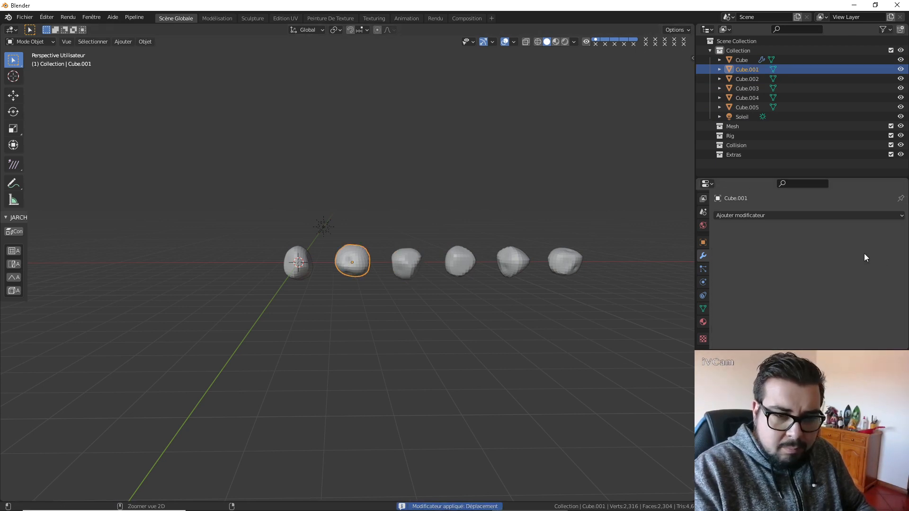
click(306, 263)
key(ctrl+a)
key(ctrl+a)
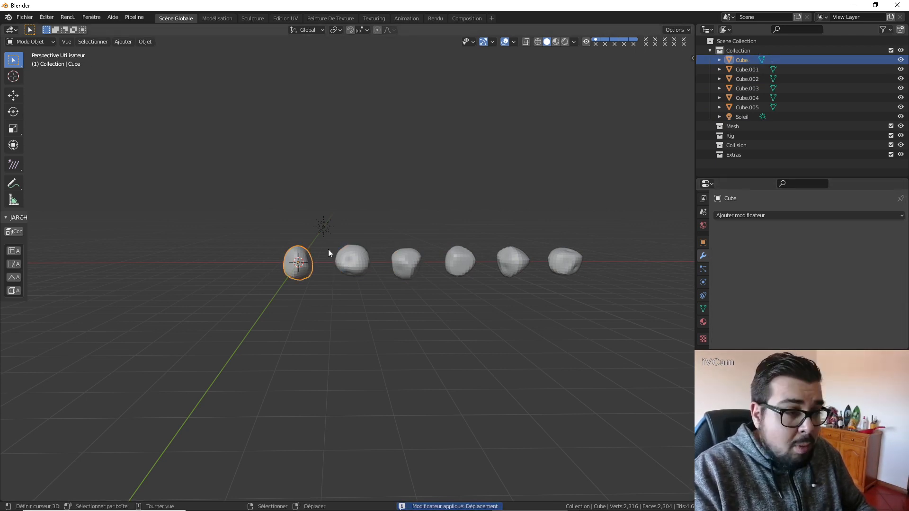
Scale the stone Cube.001 uniformly by a factor of 2.
click(367, 261)
key(s)
click(391, 244)
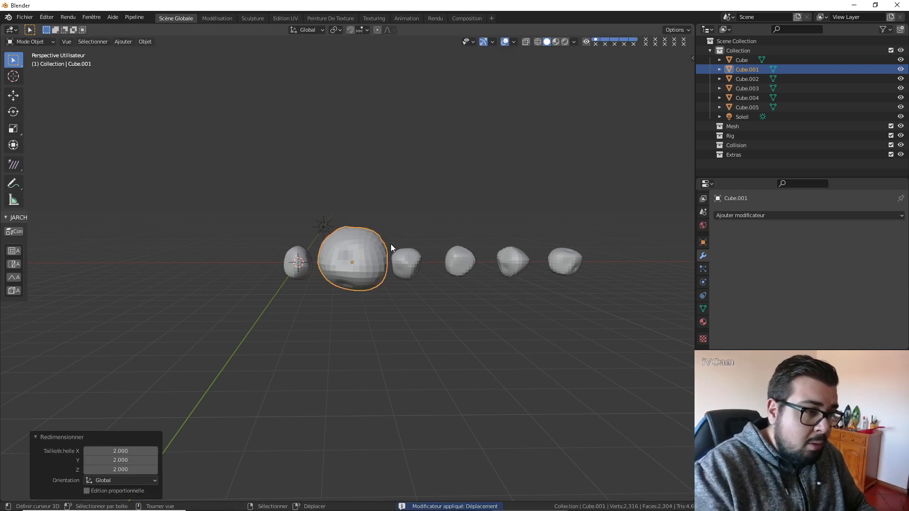
Scale the stone Cube.002 uniformly by 3 and move it 15 m along the global X axis.
click(404, 260)
text(s)
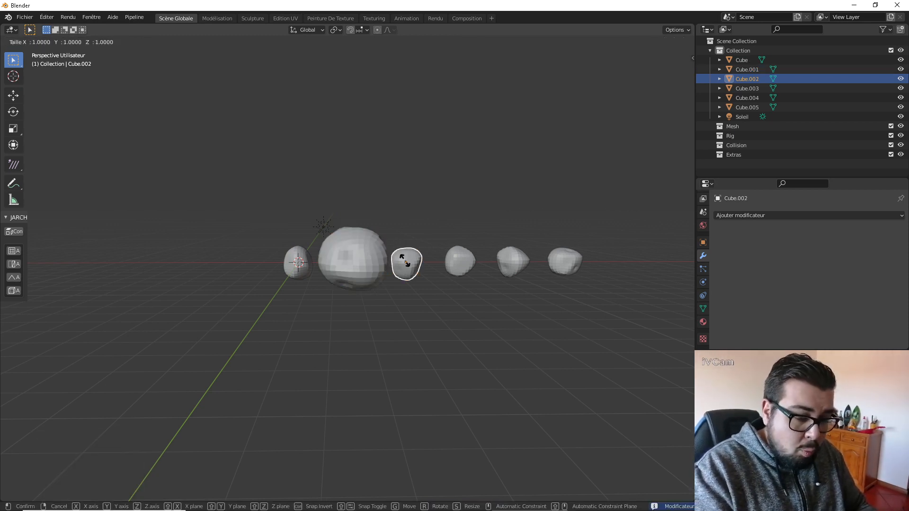
text(3)
key(Return)
text(gx)
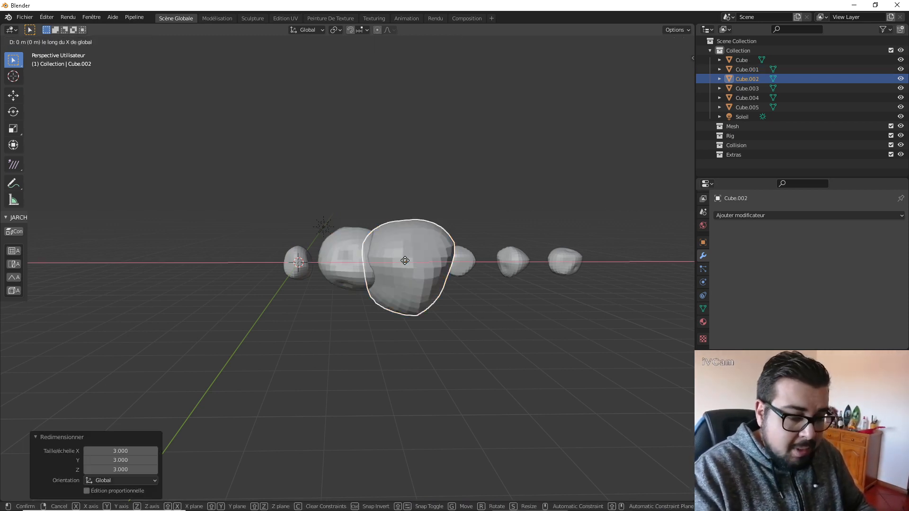
text(15)
key(Return)
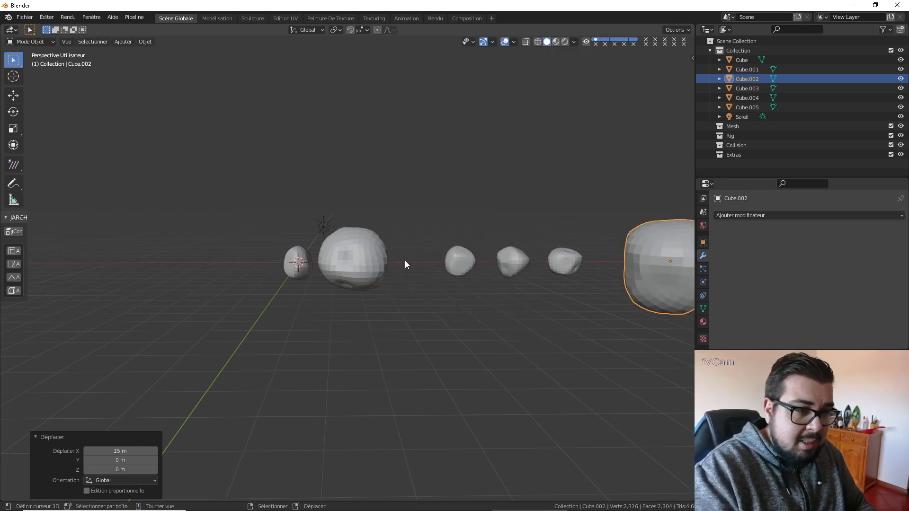
Scale the stone Cube.003 uniformly by 0.5, and stretch Cube.004 by 2 along the global Z axis.
click(450, 261)
text(s0.5)
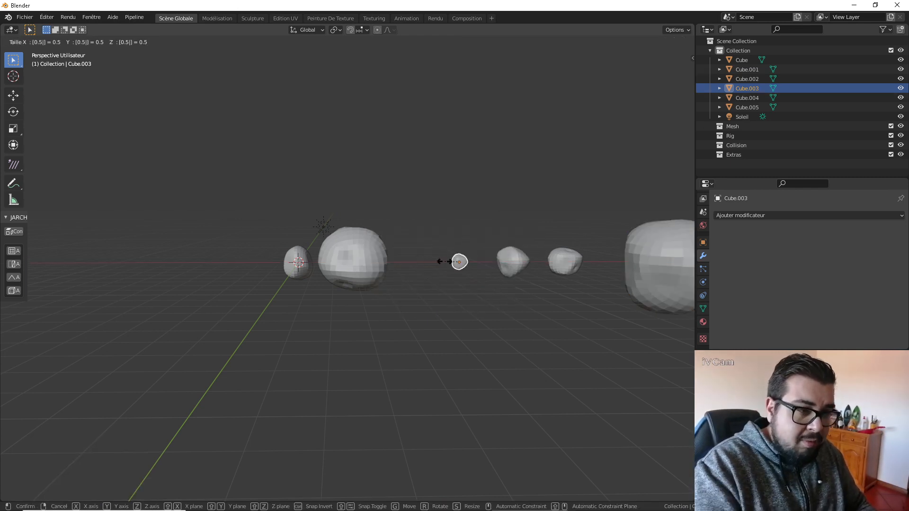
key(Return)
click(522, 250)
text(sz)
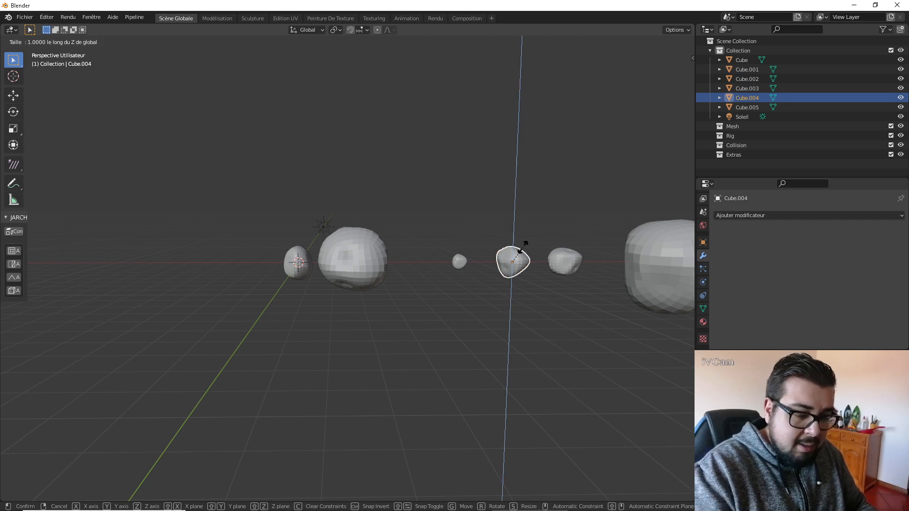
text(2)
key(Return)
Stretch the stone Cube.005 by 3 along the global X axis and shift it along X away from Cube.004.
click(563, 260)
text(s)
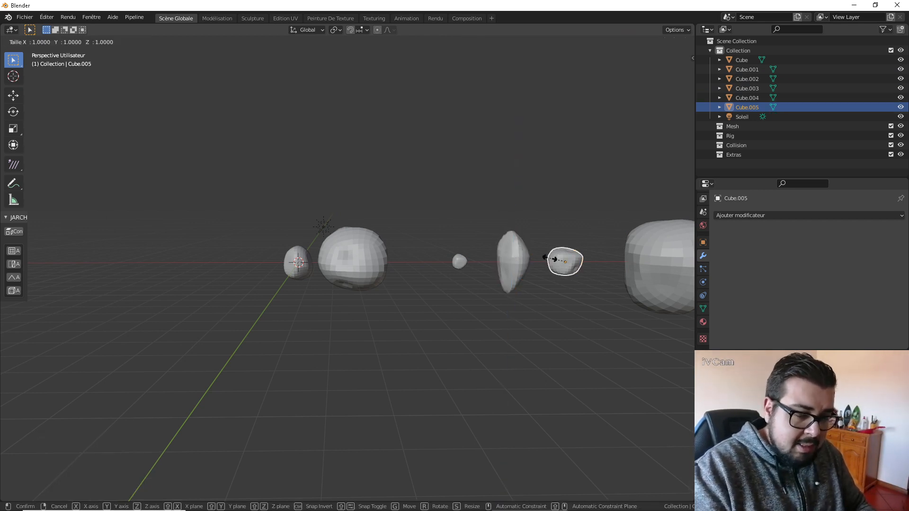
text(x3)
key(Return)
key(g)
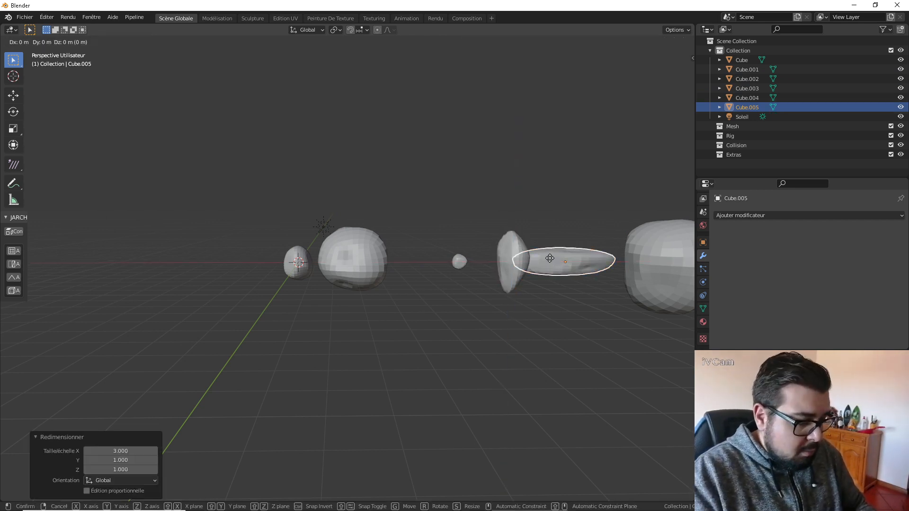
key(x)
click(564, 259)
shift+middle_drag(564, 259, 548, 266)
Move the large stone Cube.002 farther along X, and shift the elongated Cube.005 about 1.08 m along X.
click(608, 262)
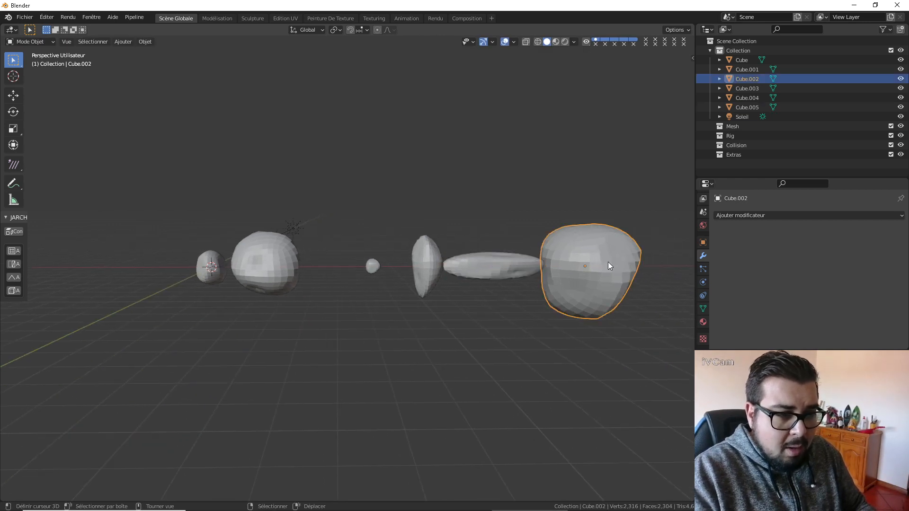
key(g)
key(x)
click(652, 258)
click(510, 264)
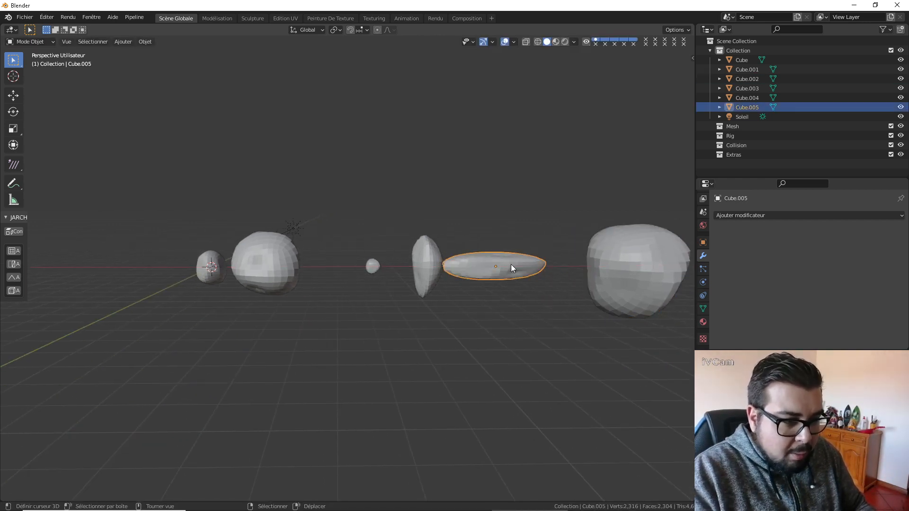
key(g)
key(x)
click(527, 263)
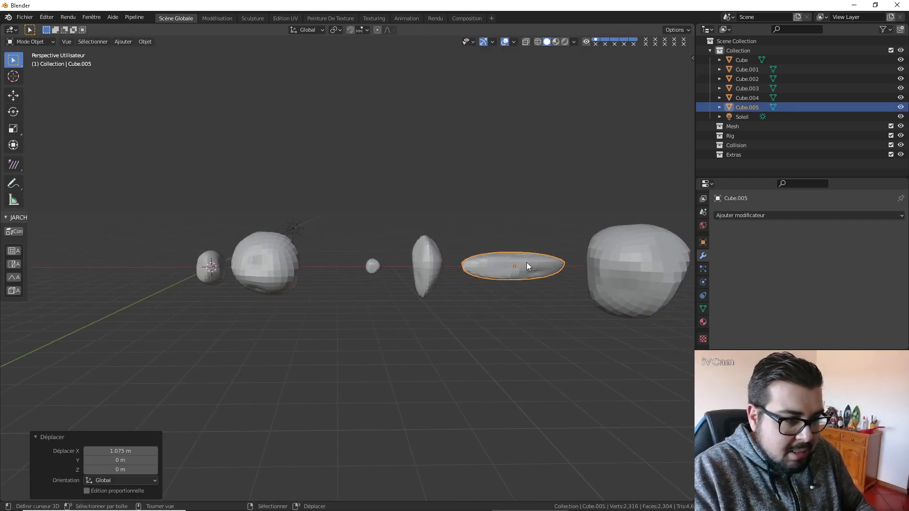
Move the small stone Cube.003 about -1.27 m along X and Cube.001 about 1.05 m along X.
click(373, 261)
key(g)
key(x)
click(310, 259)
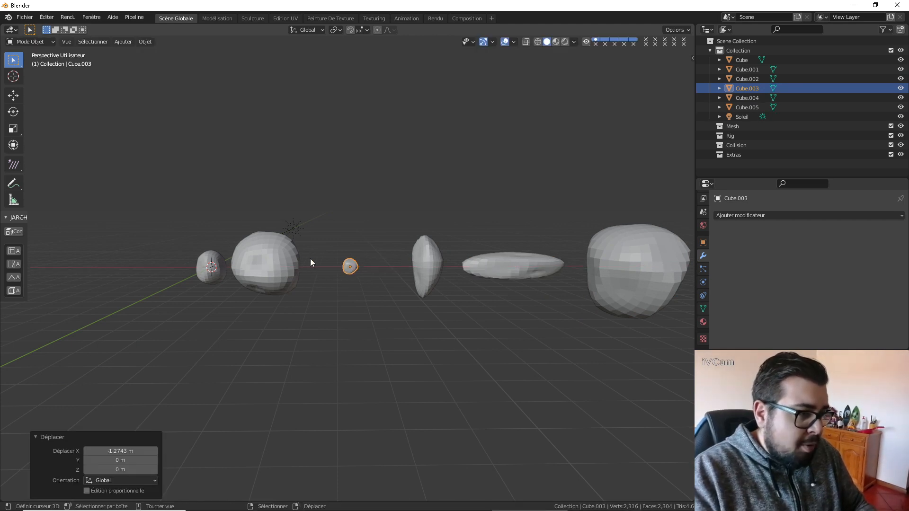
click(285, 258)
key(g)
key(x)
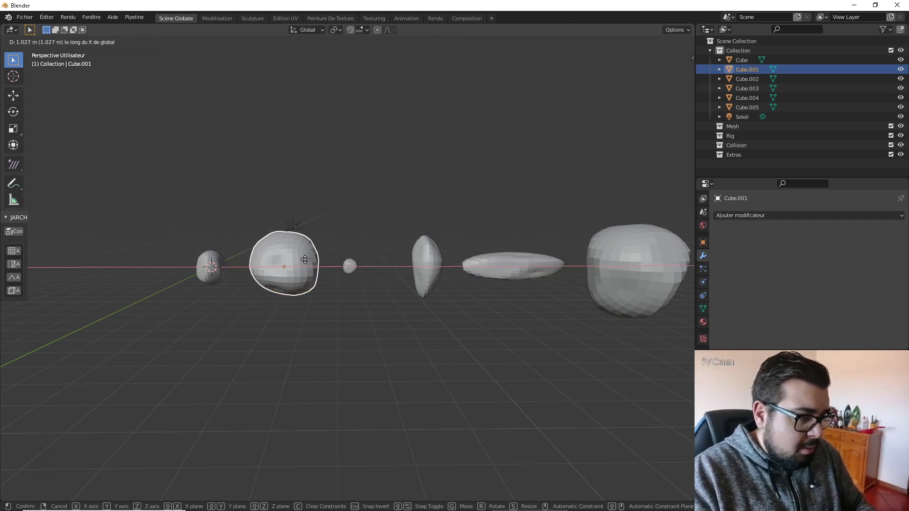
click(305, 259)
shift+middle_drag(375, 256, 382, 269)
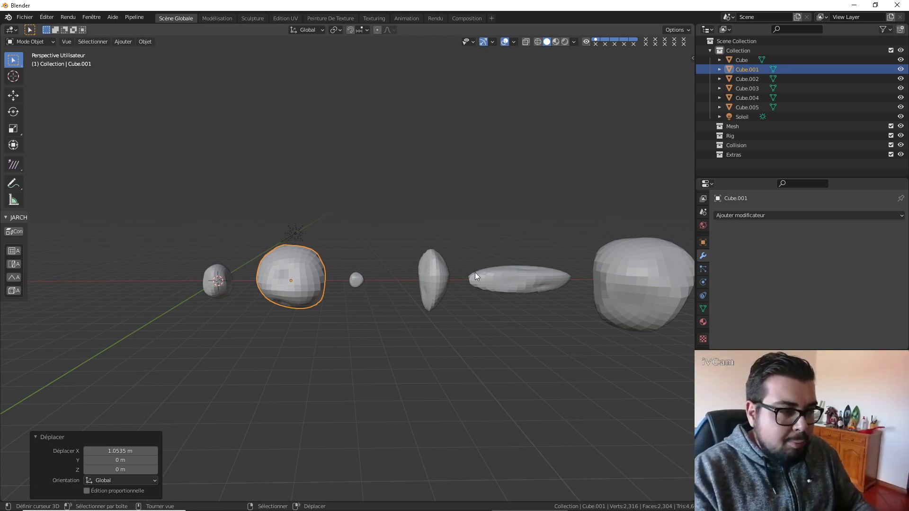
key(g)
click(404, 279)
key(ctrl+z)
Stretch the first stone, Cube, by a factor of 2 along the global X axis.
shift+middle_drag(277, 257, 318, 256)
right_click(259, 277)
key(s)
key(x)
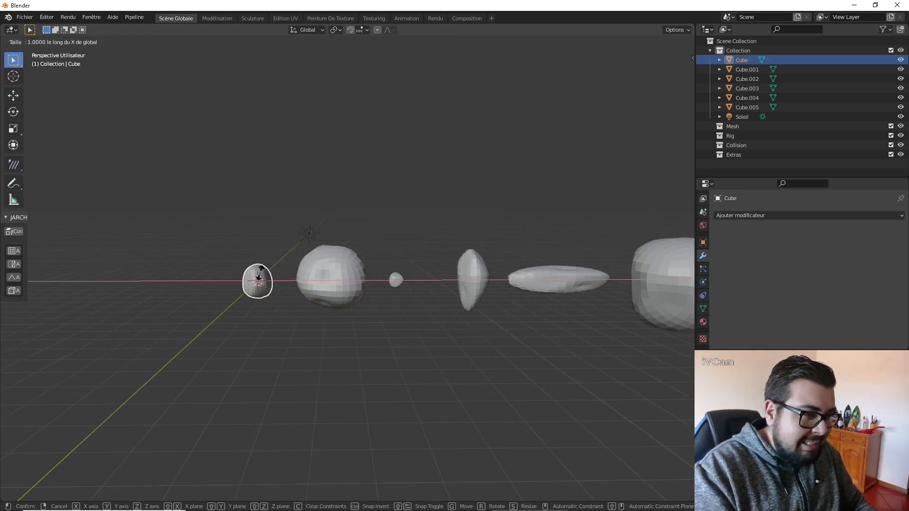
key(2)
key(Return)
Stretch the small stone Cube.003 by a factor of 2 along the global Y axis.
right_click(396, 279)
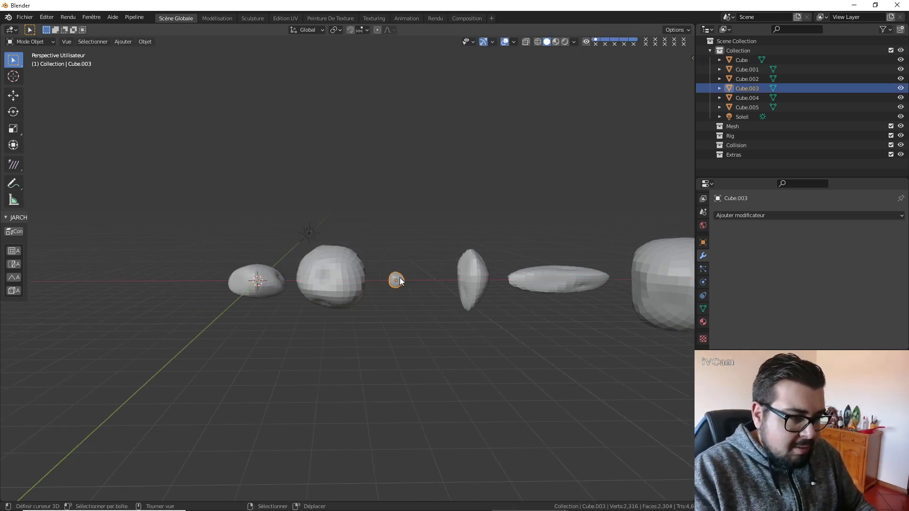
key(s)
key(y)
key(Return)
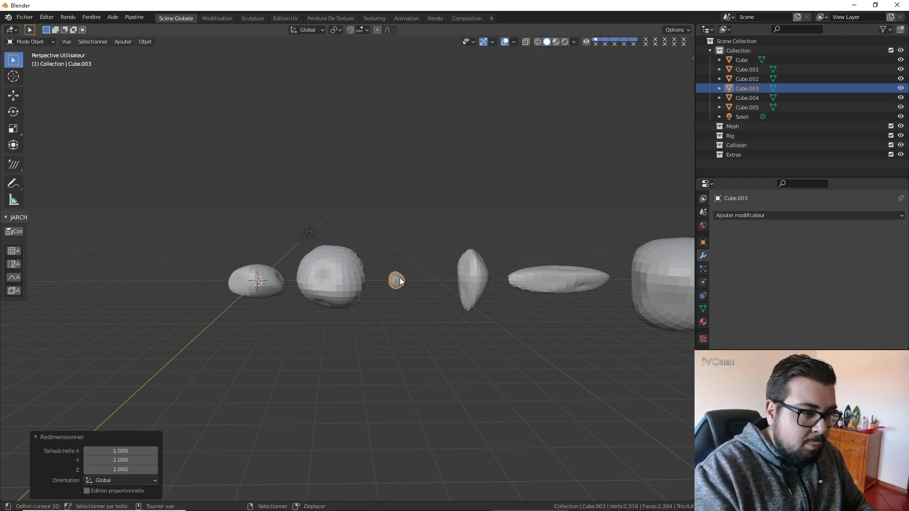
middle_drag(400, 278, 400, 227)
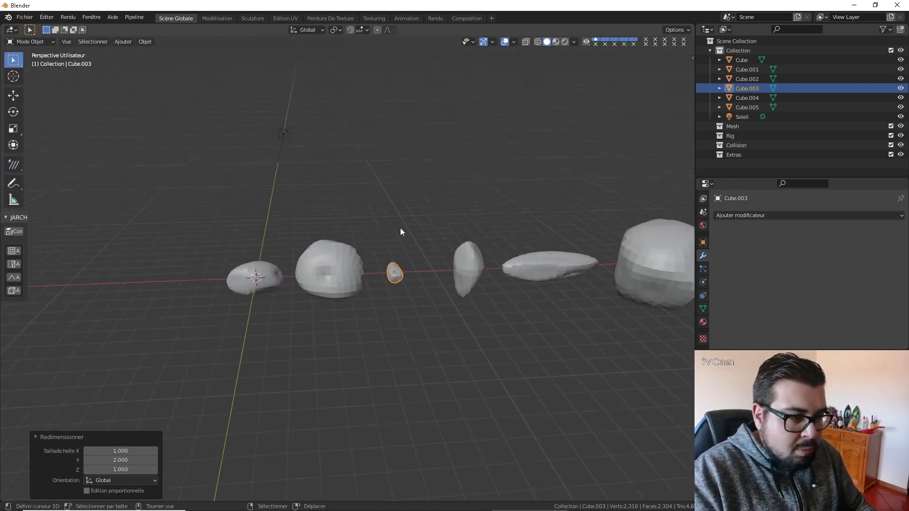
Select all objects in the scene, apply their rotation and scale, and set their origins to geometry.
key(a)
click(389, 186)
key(Escape)
key(a)
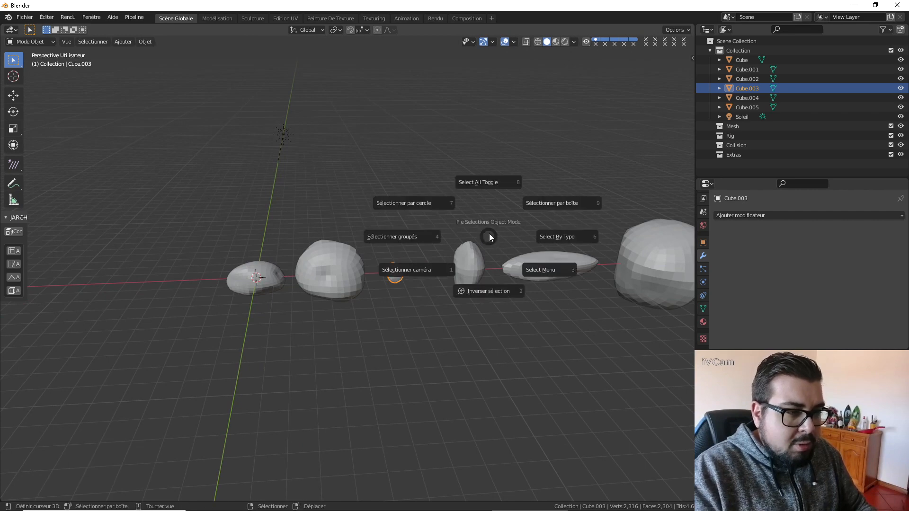
click(487, 188)
key(a)
click(487, 155)
key(q)
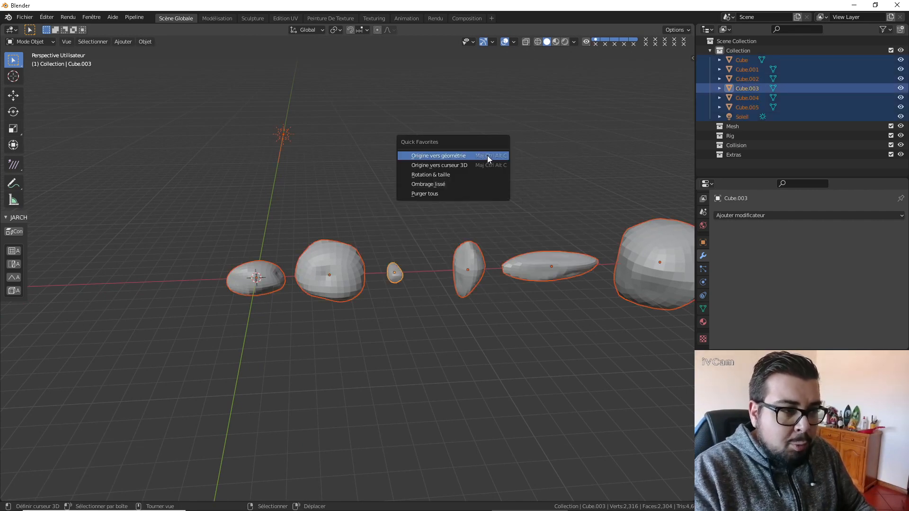
click(459, 172)
key(q)
click(450, 155)
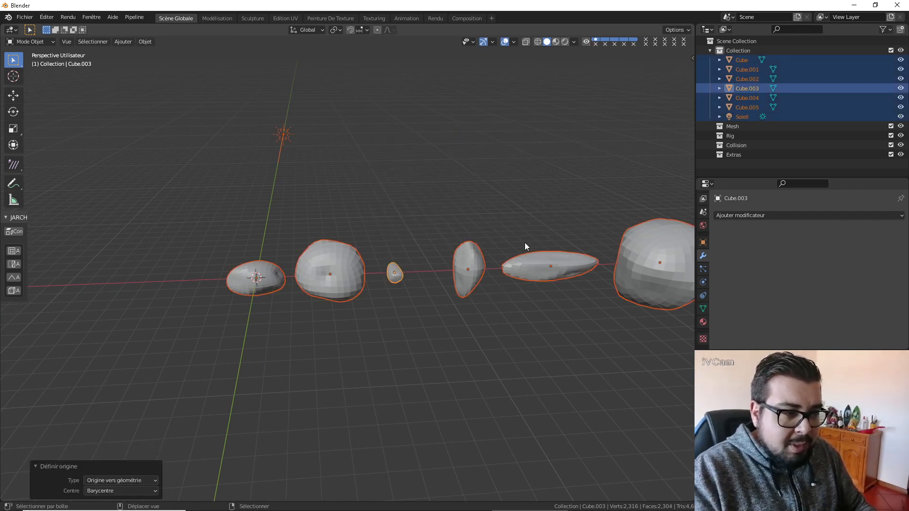
Add a Displacement modifier to the first stone, Cube, and create a new texture for it.
middle_drag(525, 242, 505, 236)
click(246, 265)
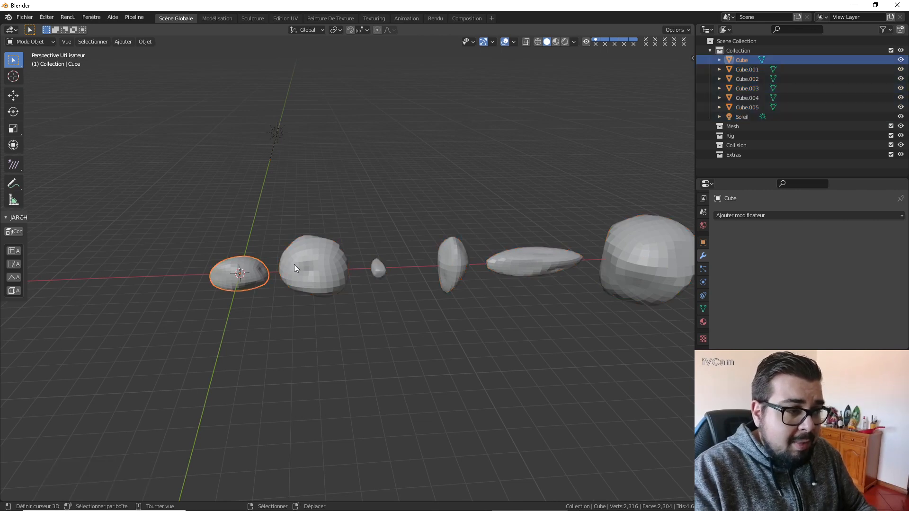
click(759, 220)
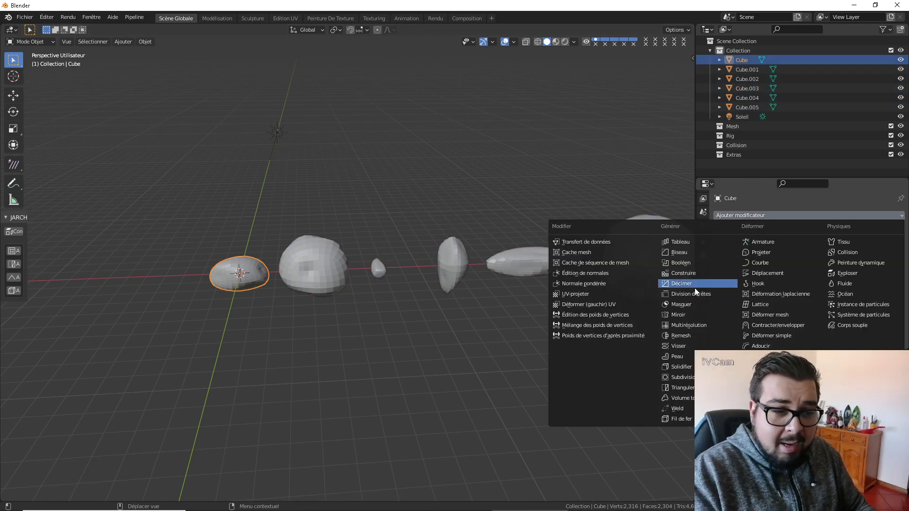
click(766, 273)
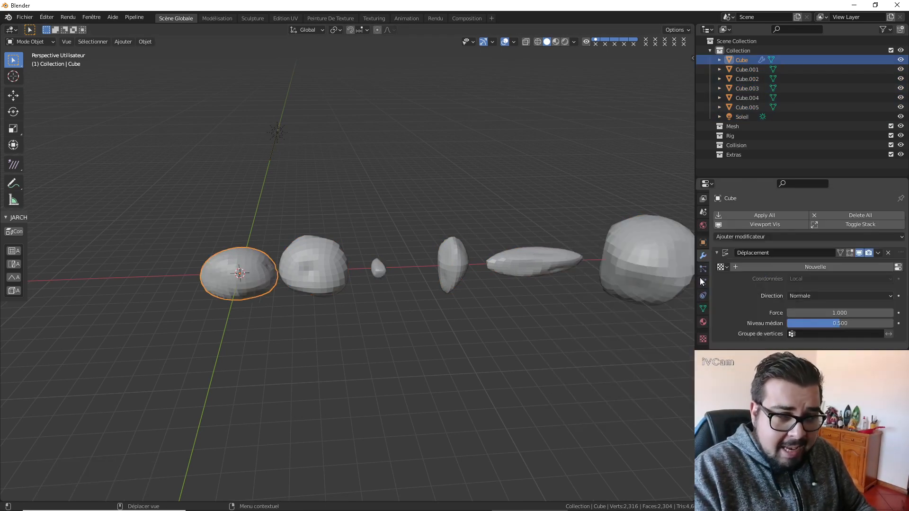
click(819, 267)
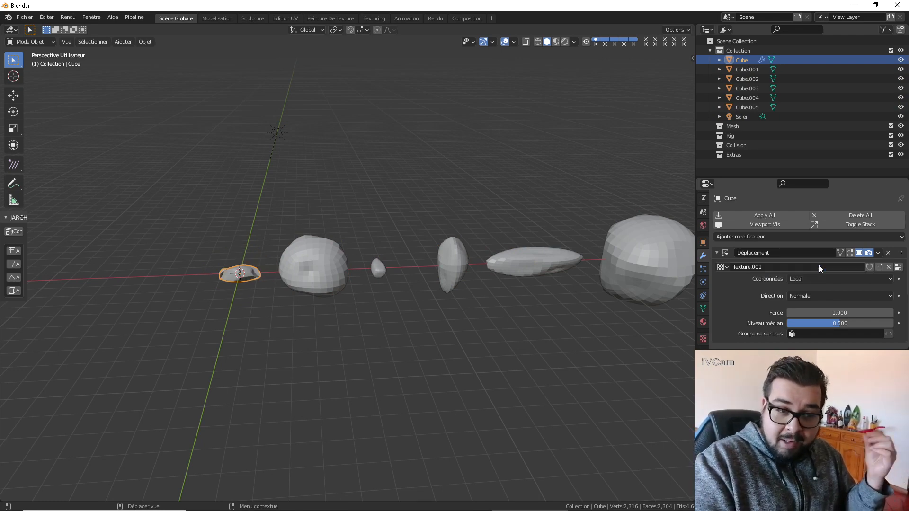
Set out to open an image for the new texture, browsing the La Maison De Hobbit project to Textures Externes\Roche.
click(703, 339)
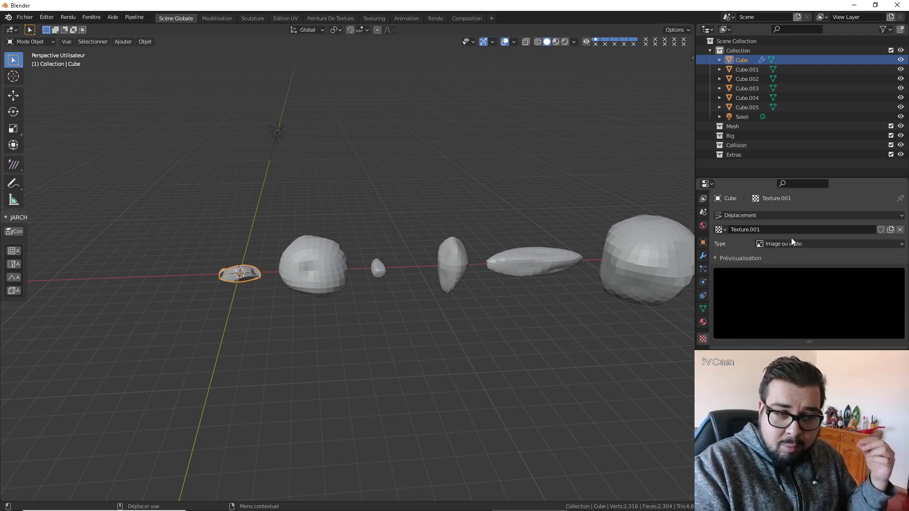
scroll(861, 306, down, 1)
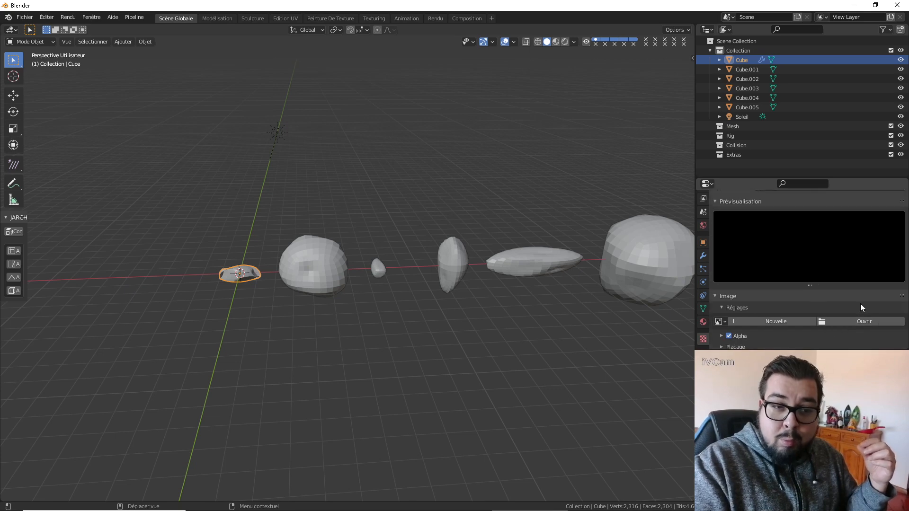
click(866, 322)
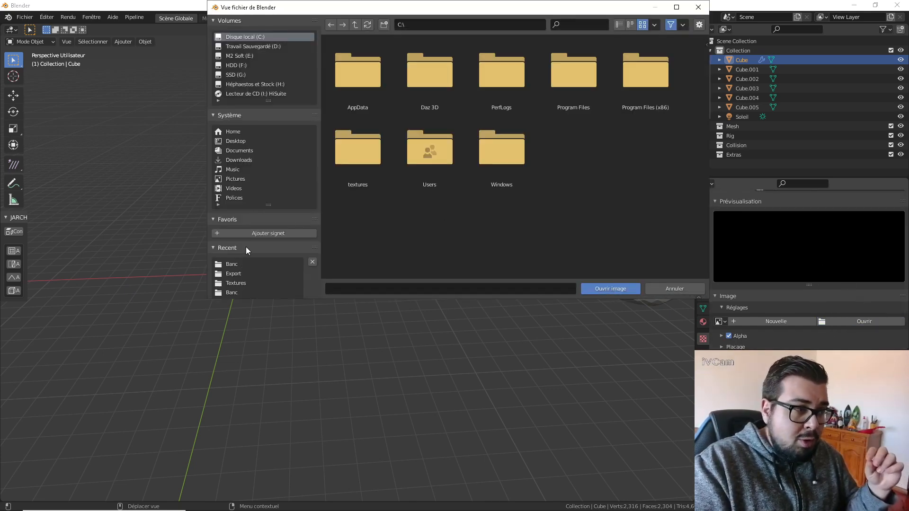
click(258, 46)
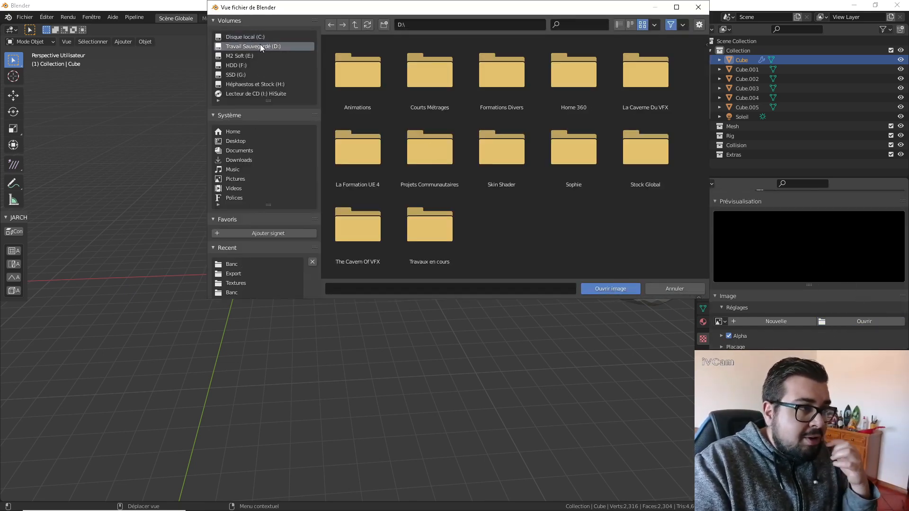
click(239, 282)
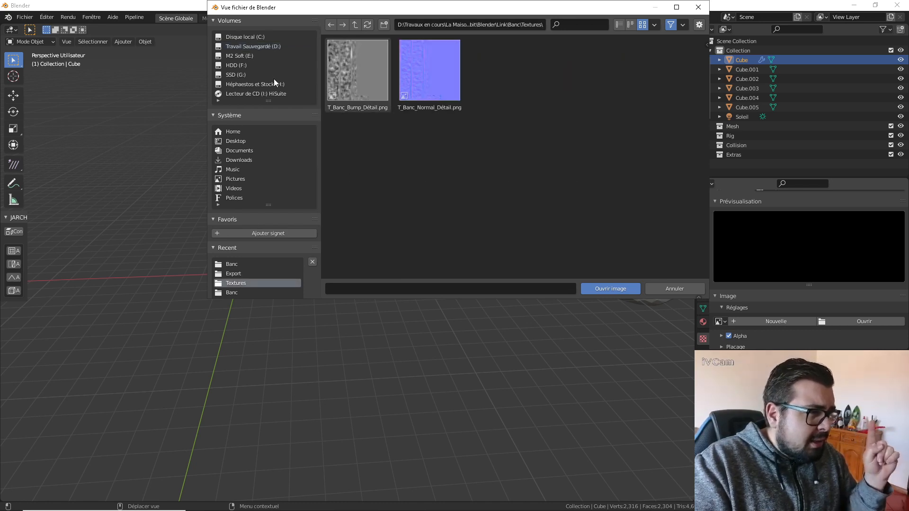
click(250, 46)
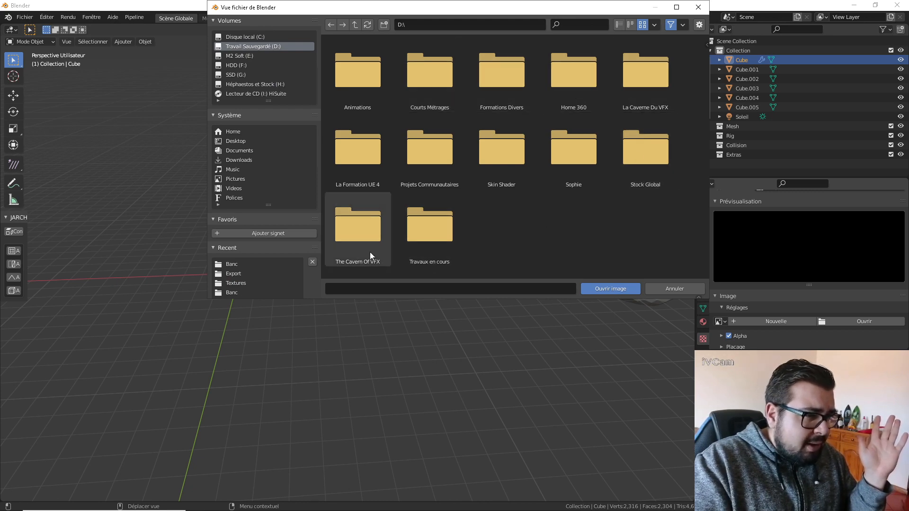
double_click(430, 226)
double_click(422, 86)
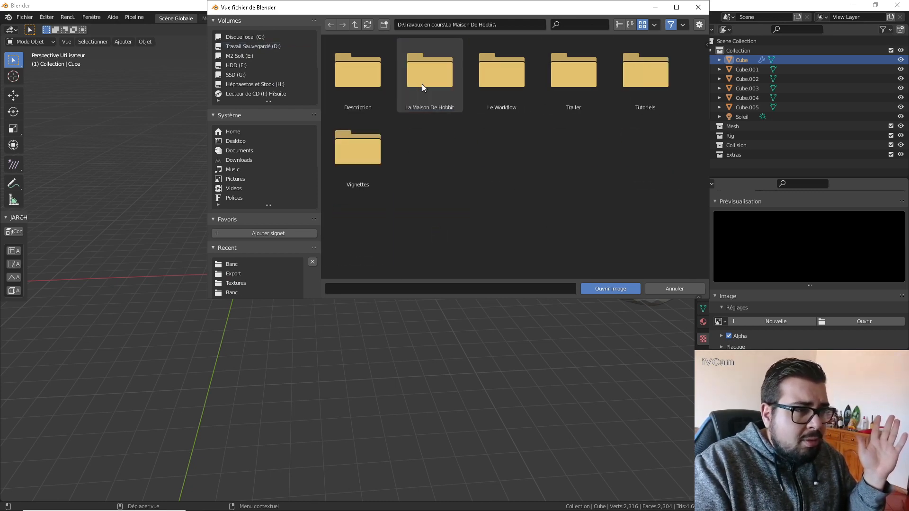
double_click(435, 89)
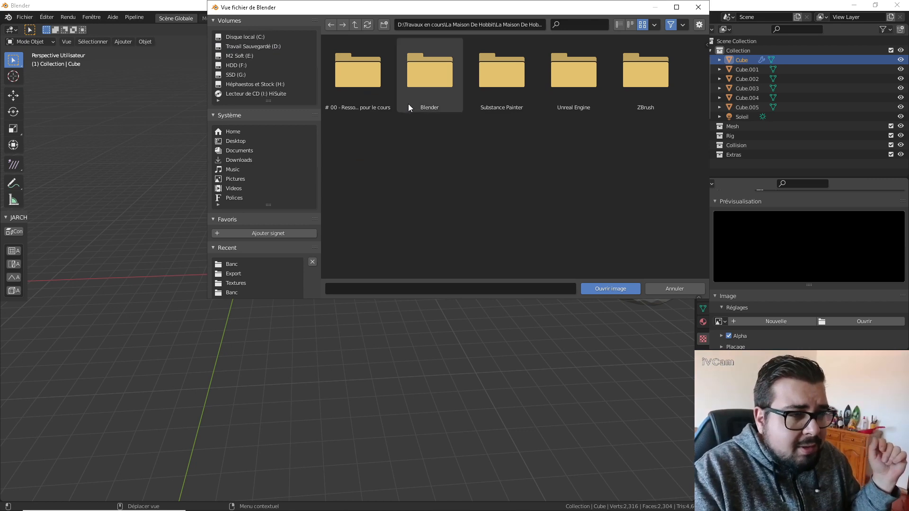
click(356, 103)
double_click(357, 104)
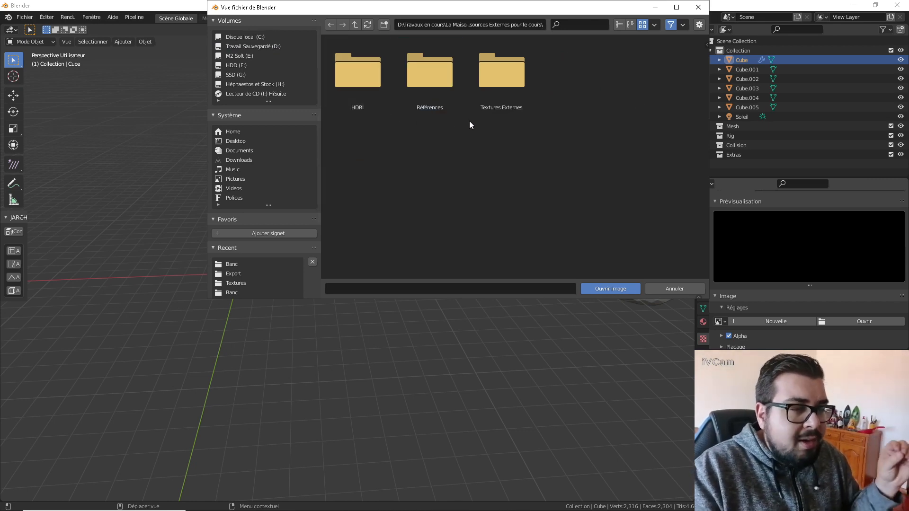
double_click(487, 106)
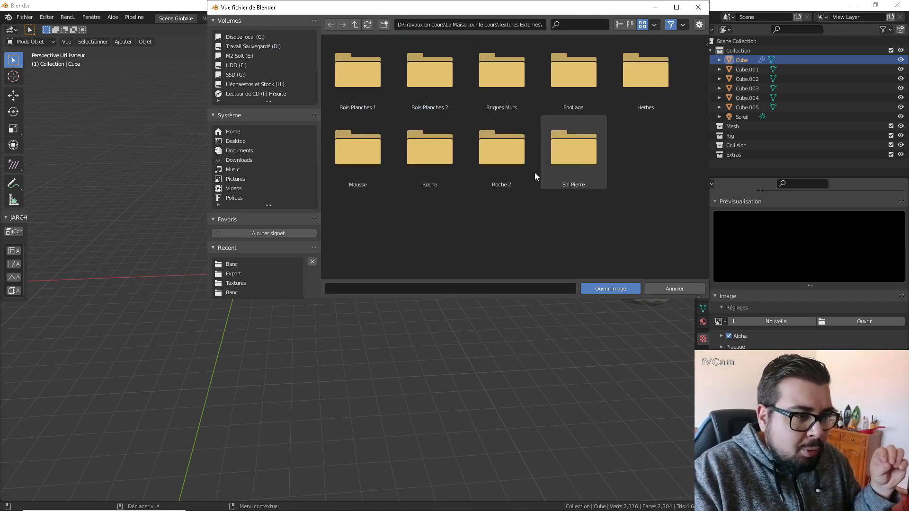
double_click(445, 167)
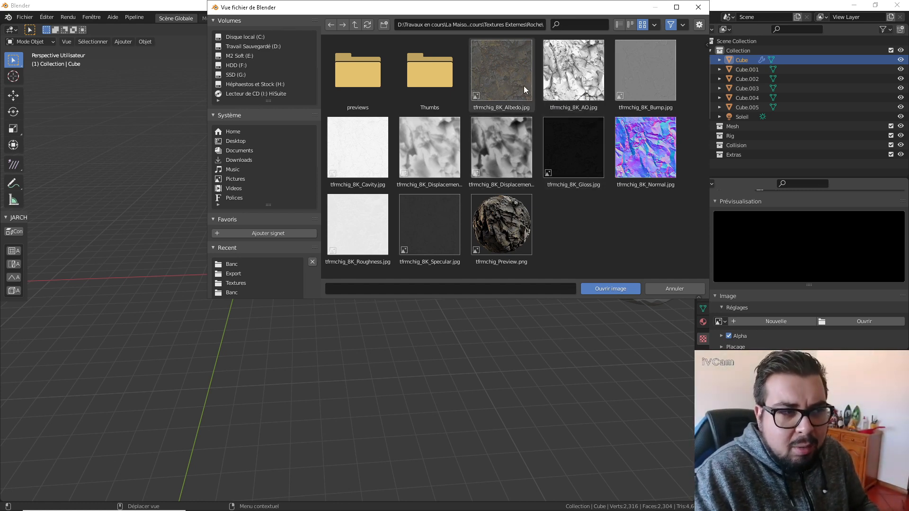
Load tfrmchig_8K_Displacement.jpg as the texture's image and return to Cube's modifier settings.
click(511, 79)
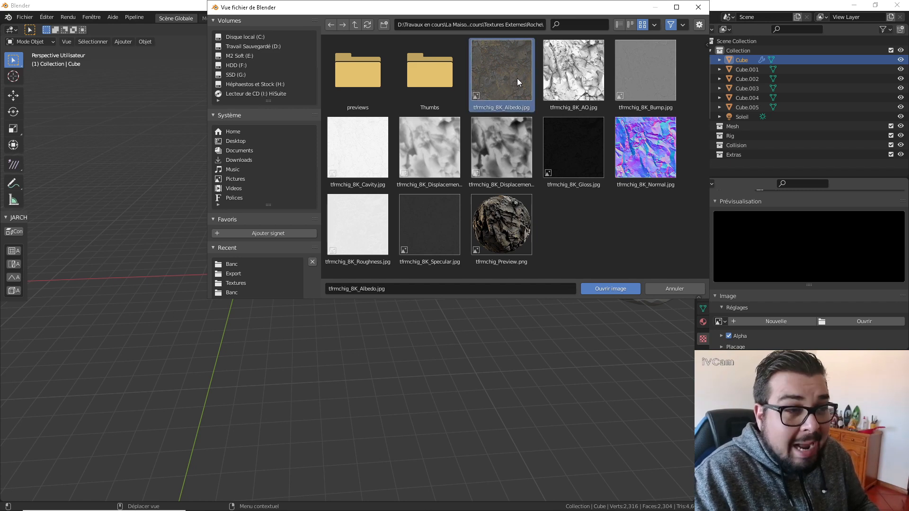
shift+click(574, 78)
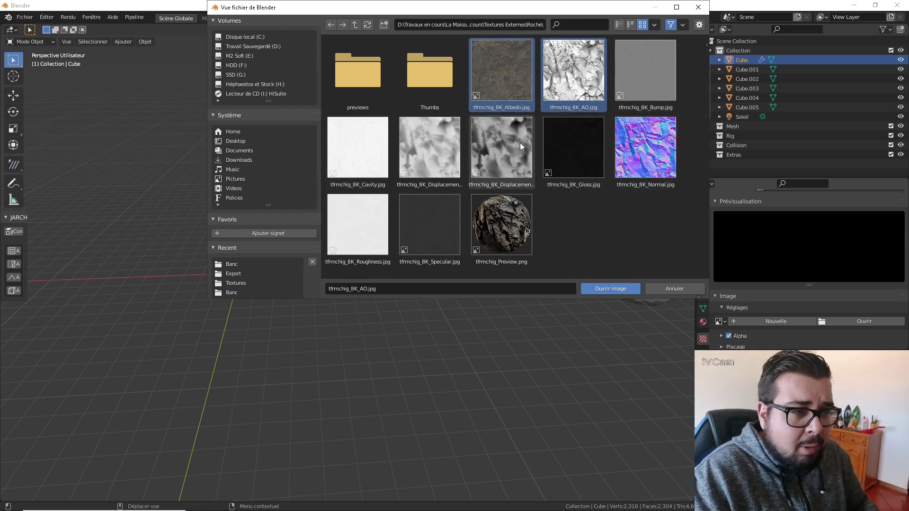
click(495, 146)
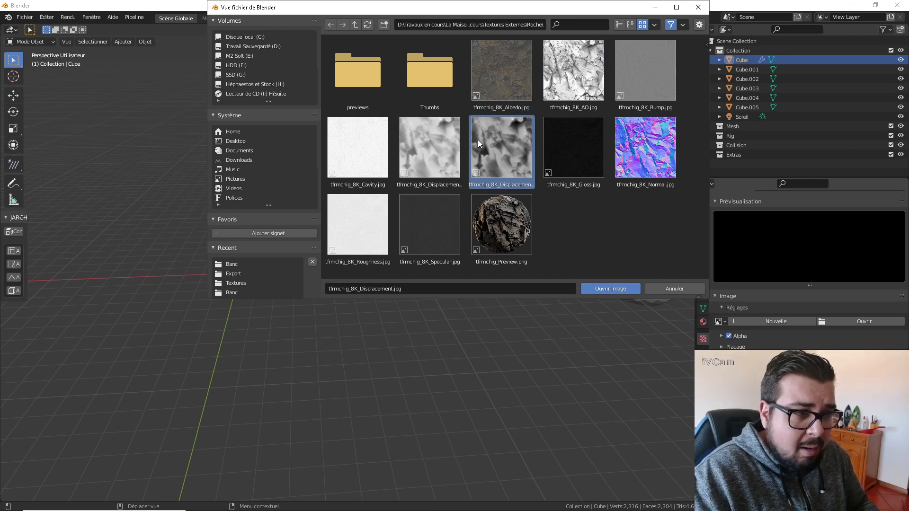
click(436, 138)
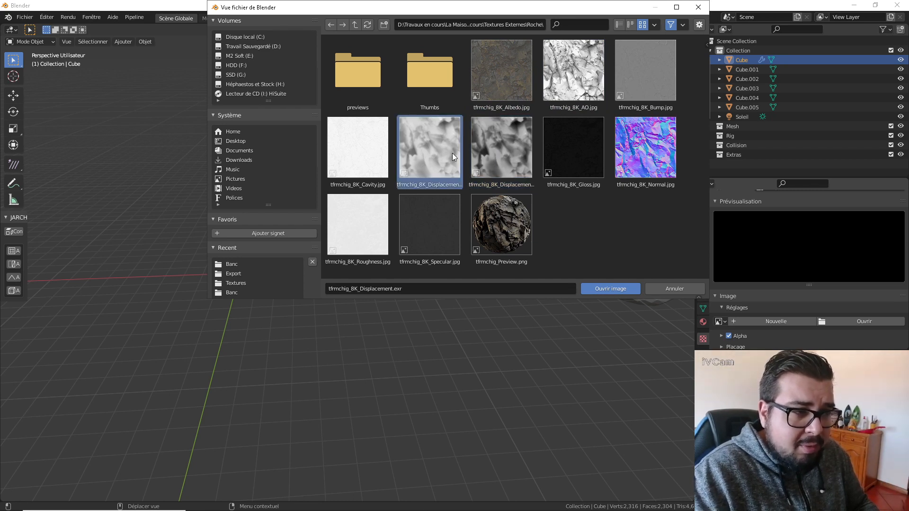
click(498, 152)
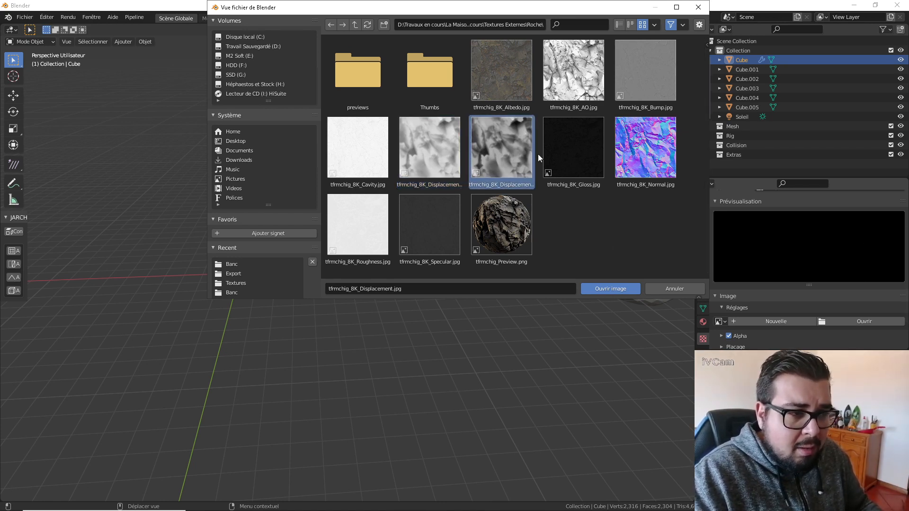
click(614, 289)
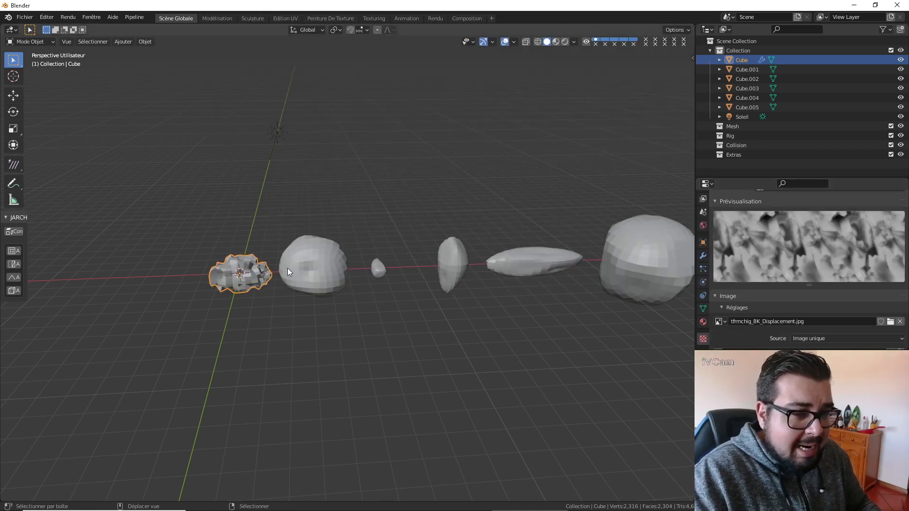
shift+middle_drag(288, 268, 417, 241)
scroll(414, 249, up, 5)
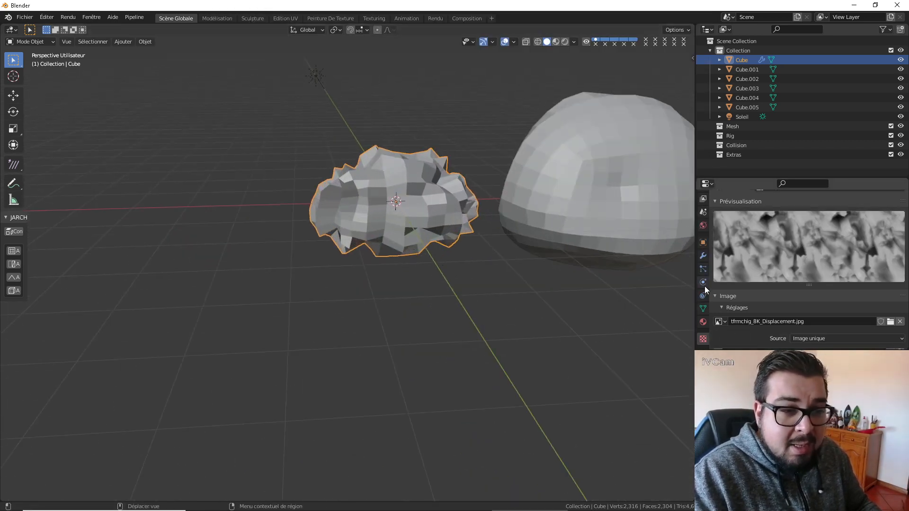
click(707, 256)
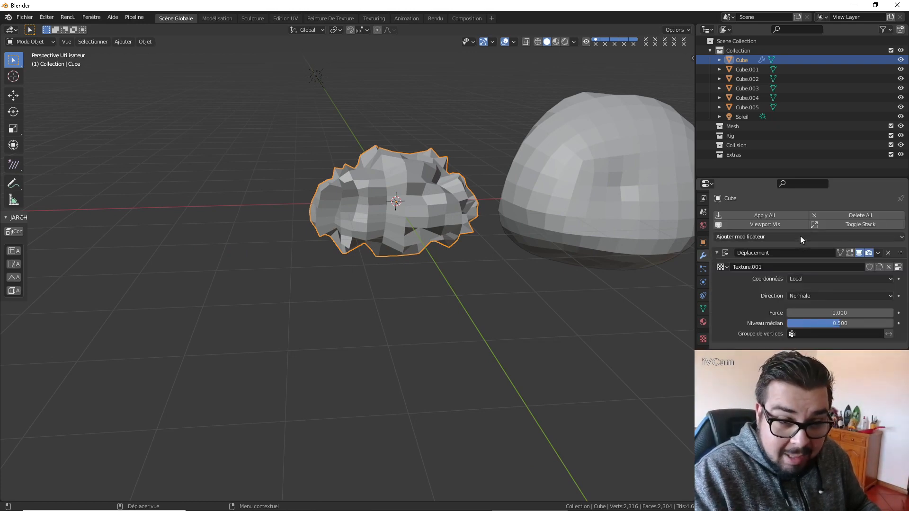
click(800, 236)
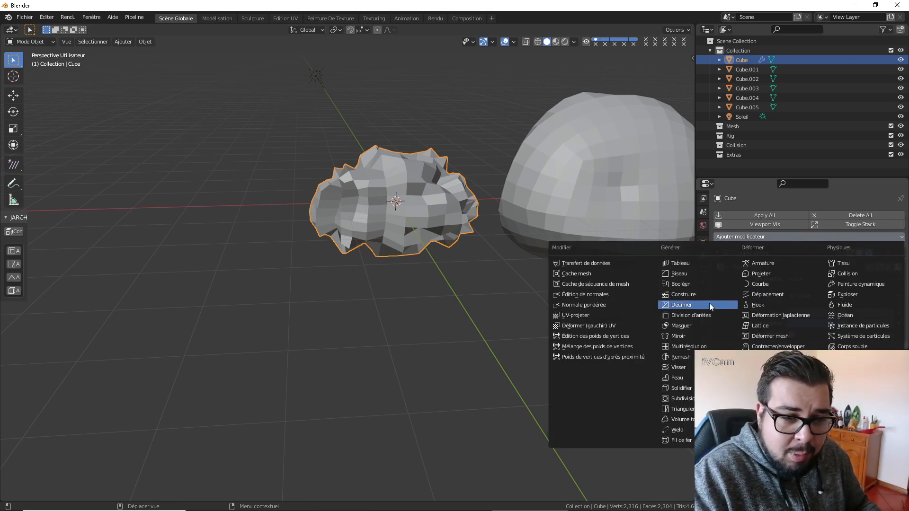
click(760, 293)
middle_drag(488, 198, 452, 188)
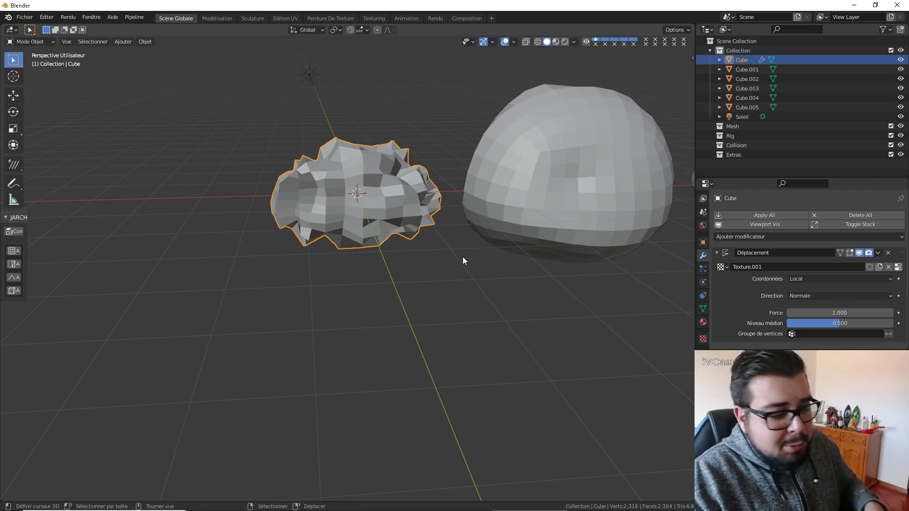
Unwrap Cube's whole mesh with Smart UV Project at a 66° angle limit and 0 island margin, and return to Object Mode.
key(Tab)
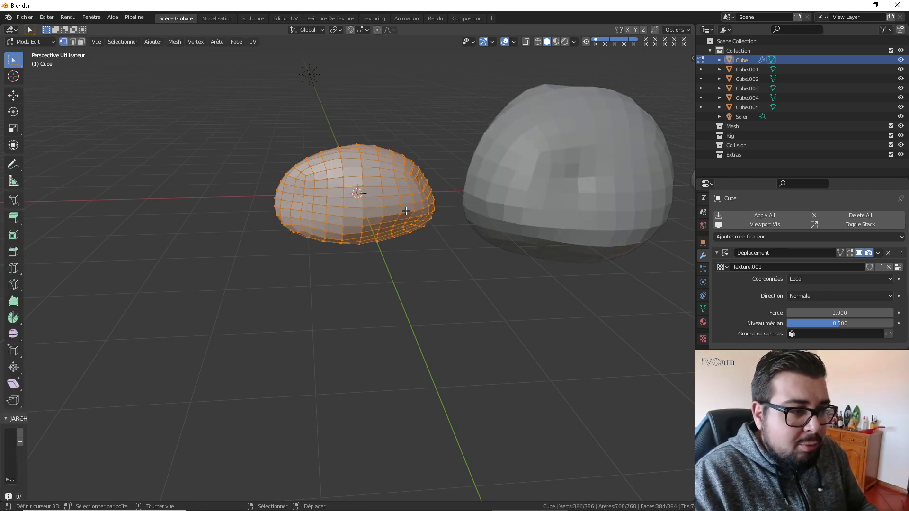
middle_drag(405, 211, 349, 218)
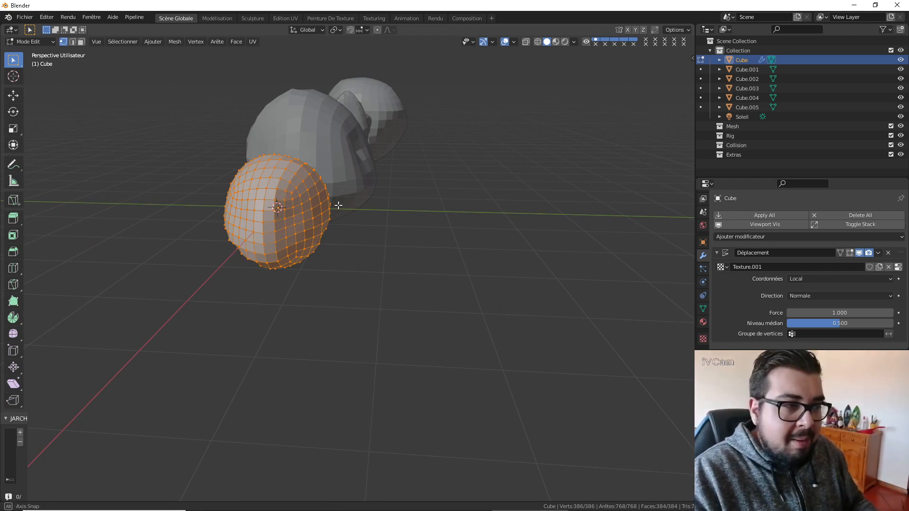
middle_drag(336, 203, 292, 205)
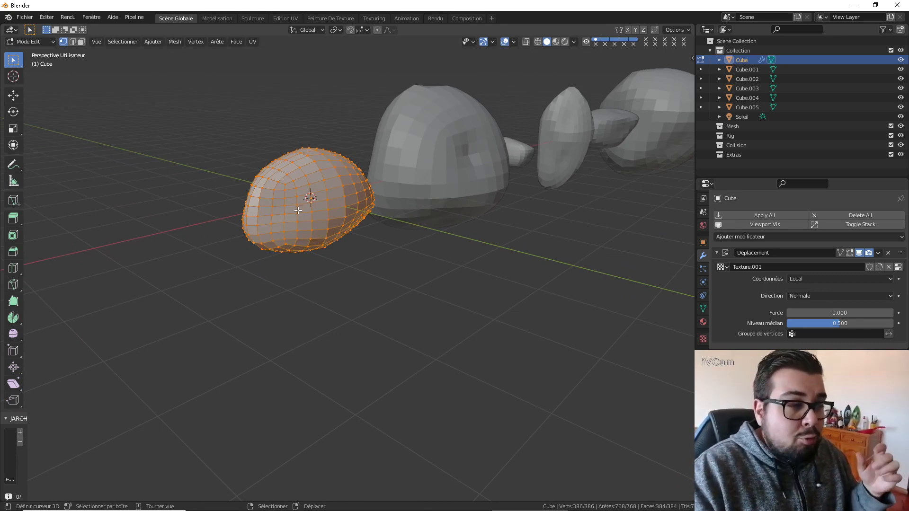
middle_drag(297, 217, 351, 197)
key(u)
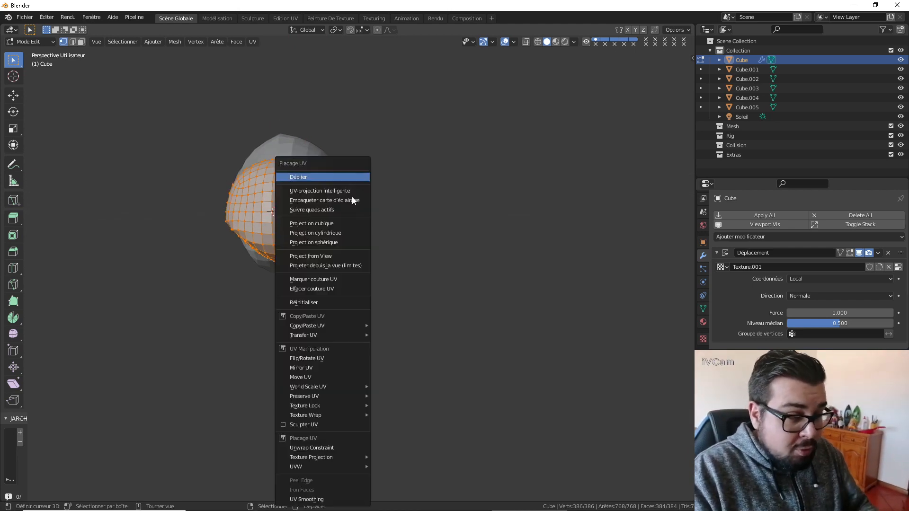
click(346, 190)
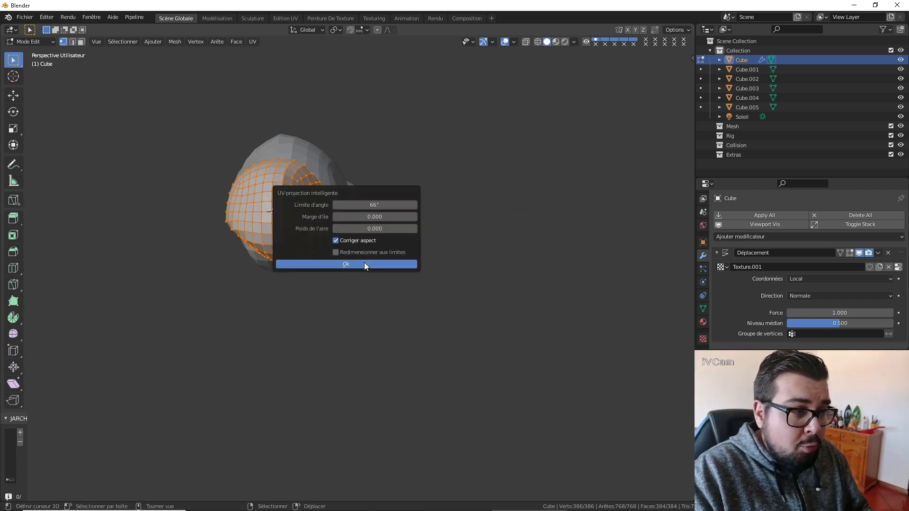
click(365, 263)
middle_drag(397, 197, 568, 260)
key(Tab)
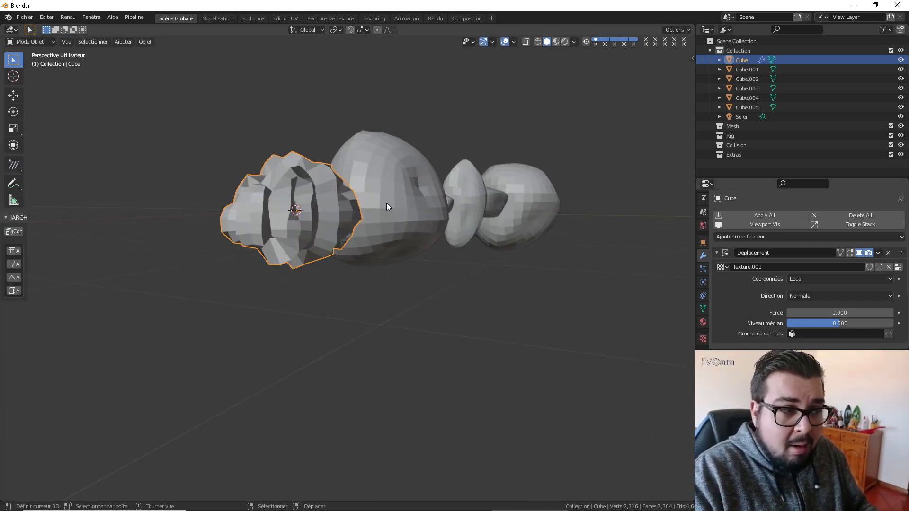
Switch the Displacement modifier's texture coordinates on Cube to UV and set its strength to 0.5.
click(824, 278)
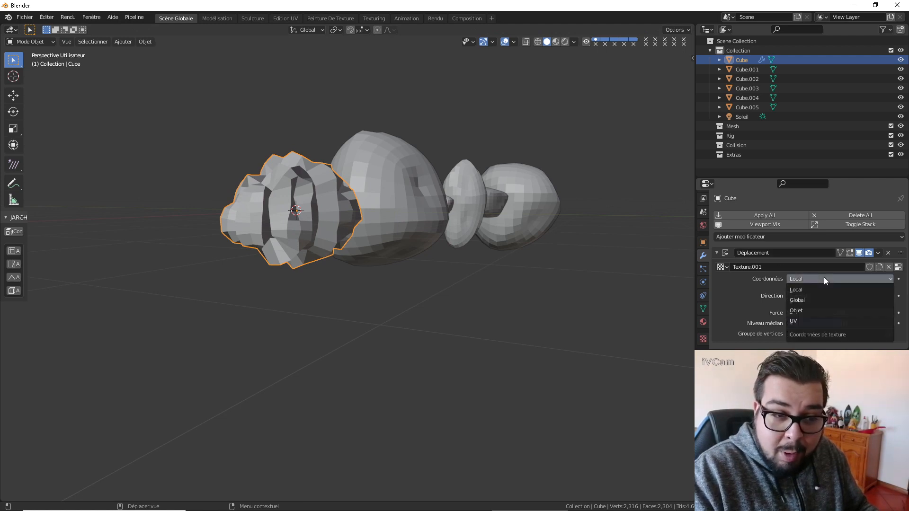
click(804, 321)
middle_drag(240, 166, 306, 216)
click(839, 323)
text(0)
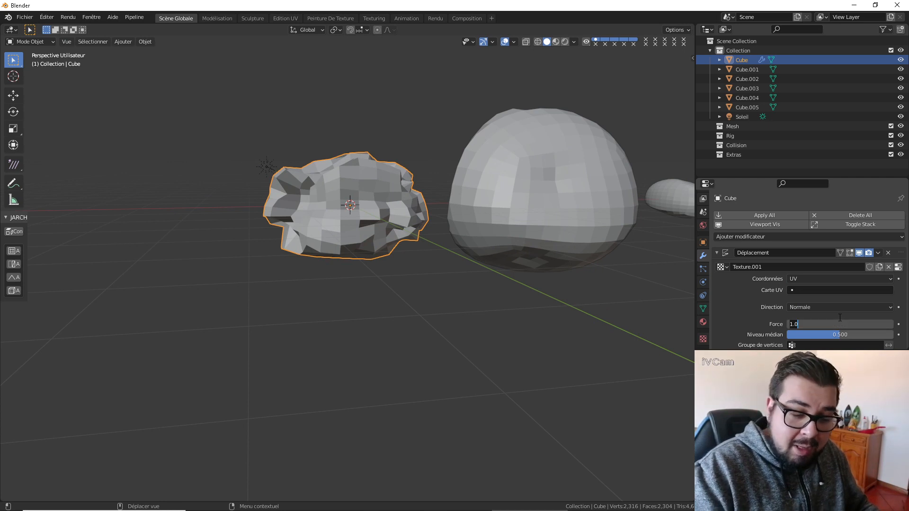
text(.5)
key(Return)
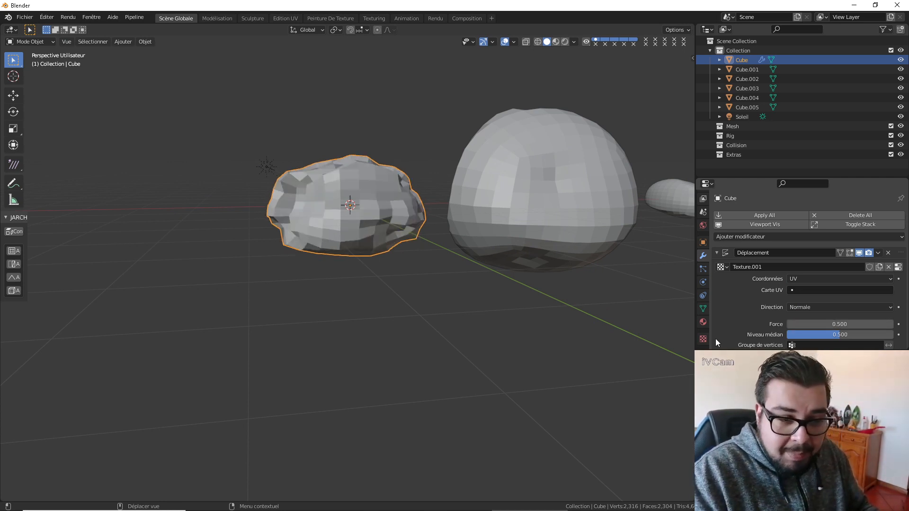
Add a Multiresolution modifier to Cube and move it above the Displacement modifier in the stack.
scroll(817, 306, down, 1)
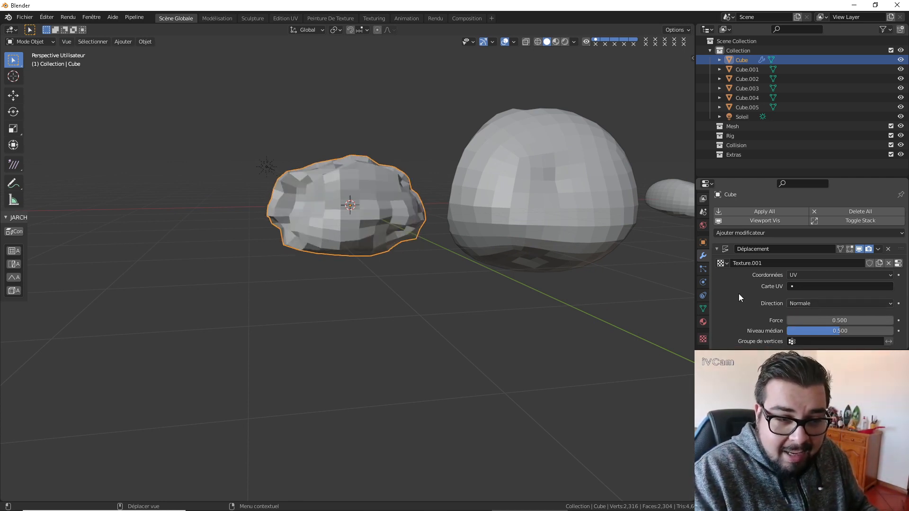
click(769, 236)
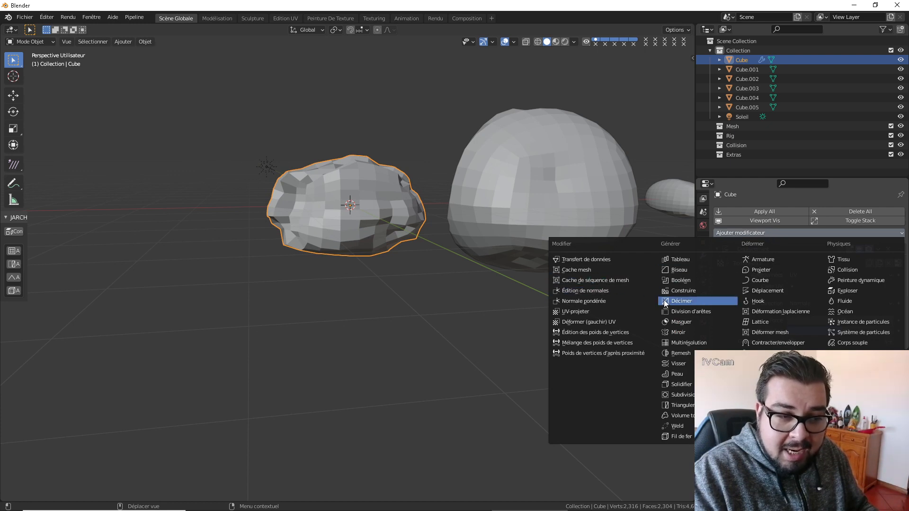
click(689, 342)
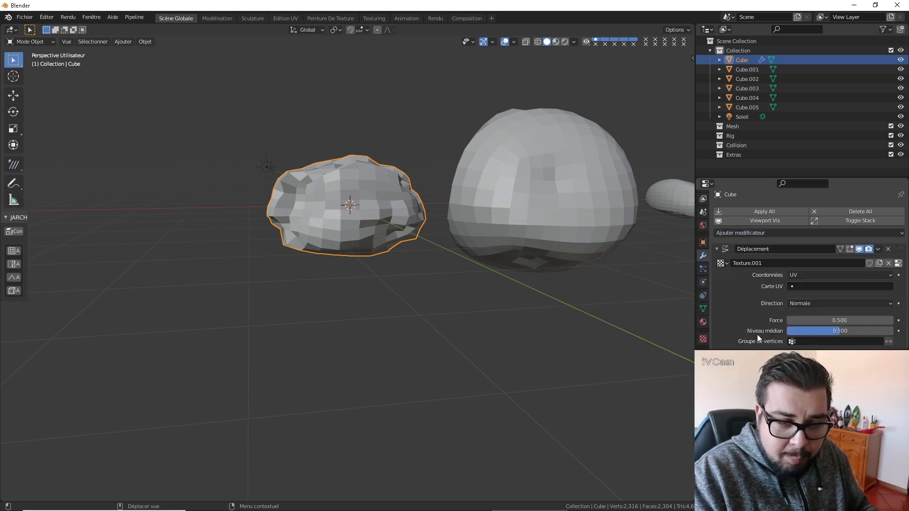
scroll(888, 303, down, 3)
scroll(890, 293, down, 6)
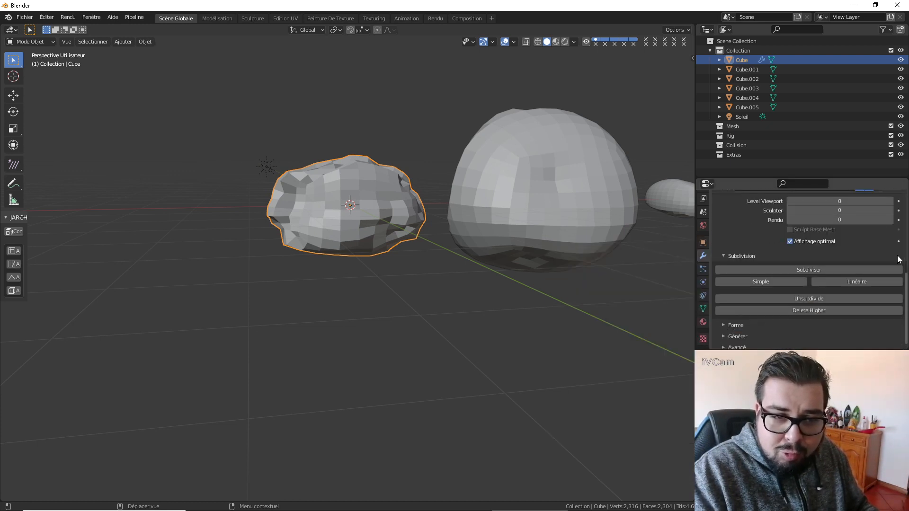
scroll(899, 265, up, 3)
drag(901, 266, 892, 209)
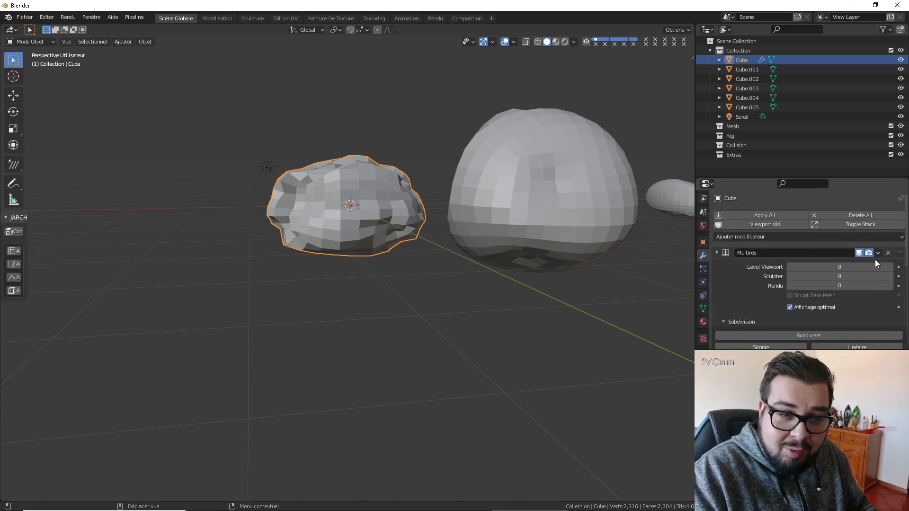
Subdivide Cube's Multiresolution modifier up to level 5 and inspect the displaced surface from several sides.
click(829, 335)
click(829, 335)
click(828, 335)
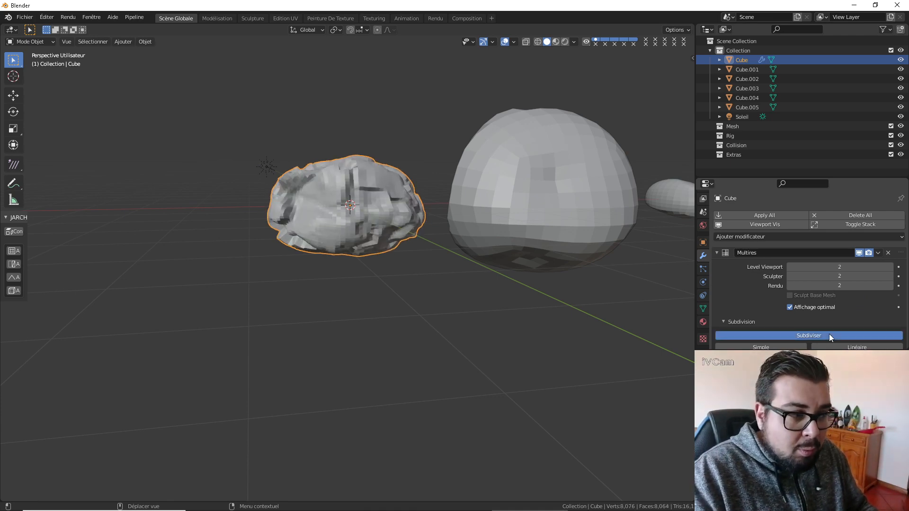
click(829, 335)
mouse_move(410, 186)
middle_down()
mouse_move(351, 211)
mouse_move(348, 176)
mouse_move(416, 211)
middle_up()
scroll(310, 209, up, 5)
scroll(309, 214, down, 3)
middle_drag(320, 243, 265, 124)
mouse_move(234, 171)
middle_down()
mouse_move(262, 157)
mouse_move(268, 142)
mouse_move(283, 138)
mouse_move(282, 151)
mouse_move(261, 118)
mouse_move(348, 148)
mouse_move(267, 131)
mouse_move(298, 165)
mouse_move(313, 146)
mouse_move(283, 149)
middle_up()
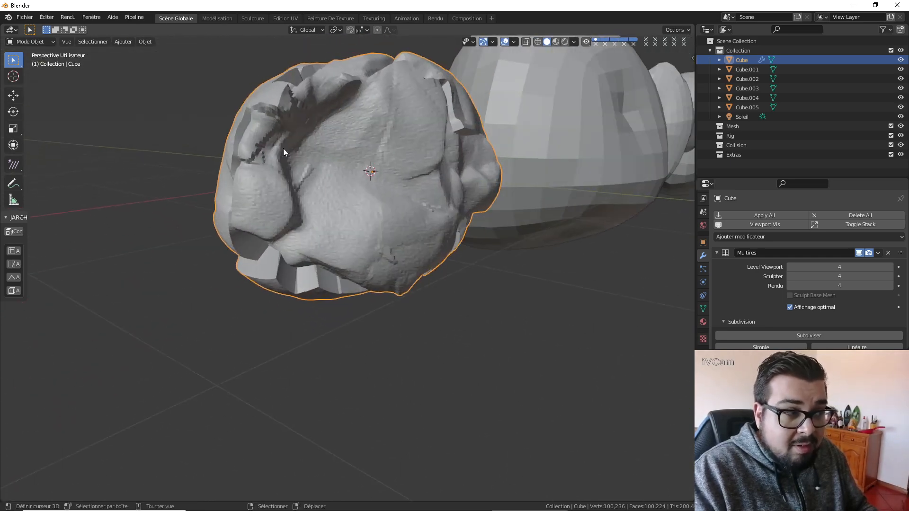
click(855, 335)
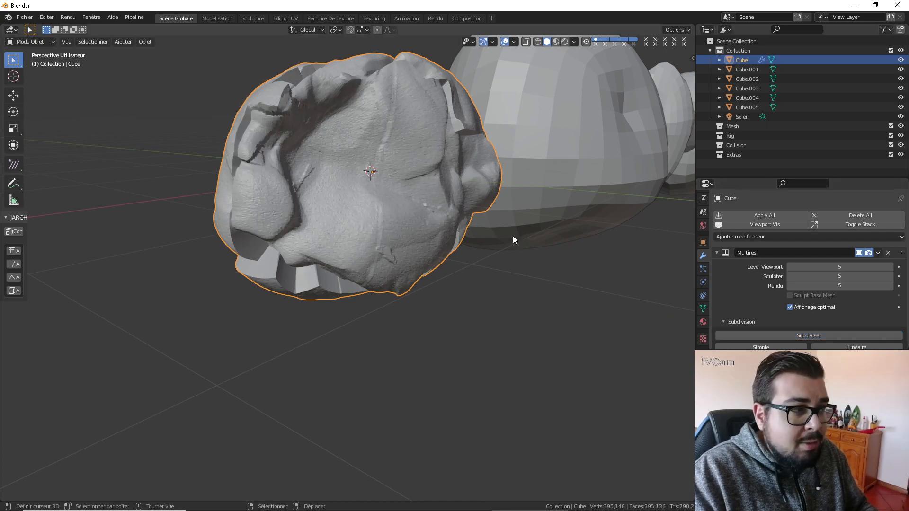
mouse_move(572, 234)
middle_down()
mouse_move(506, 249)
mouse_move(478, 231)
mouse_move(490, 252)
mouse_move(551, 280)
mouse_move(554, 264)
mouse_move(512, 172)
mouse_move(529, 168)
mouse_move(584, 167)
mouse_move(621, 203)
mouse_move(515, 235)
mouse_move(510, 268)
mouse_move(528, 237)
middle_up()
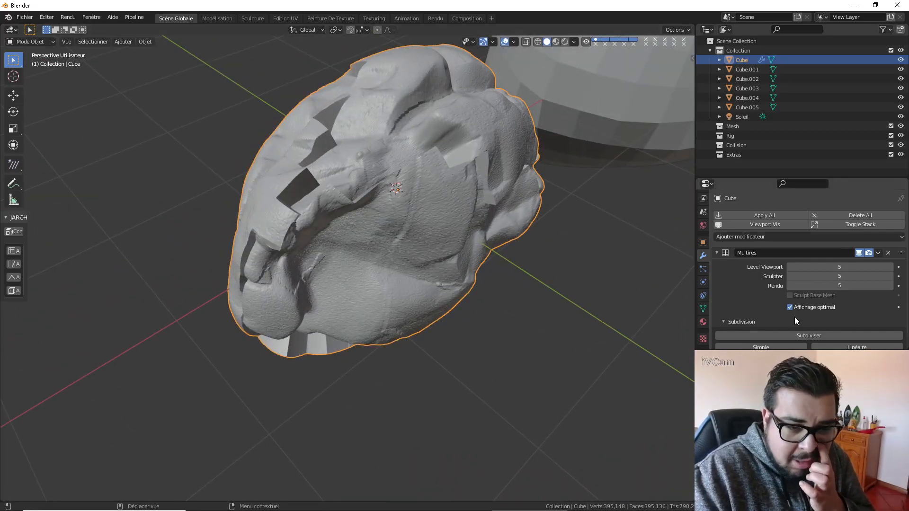
Set the strength of Cube's Displacement modifier to 0.25.
scroll(785, 312, down, 8)
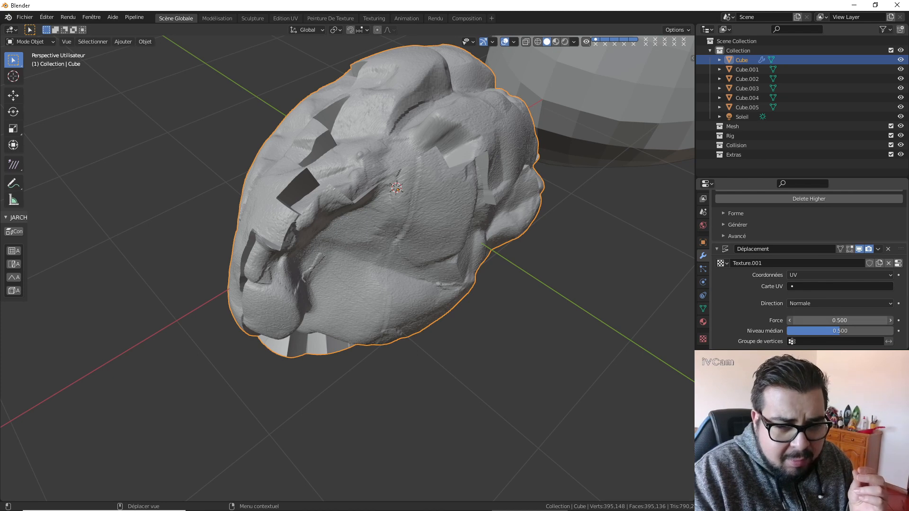
click(836, 319)
key(BackSpace)
text(25)
key(Return)
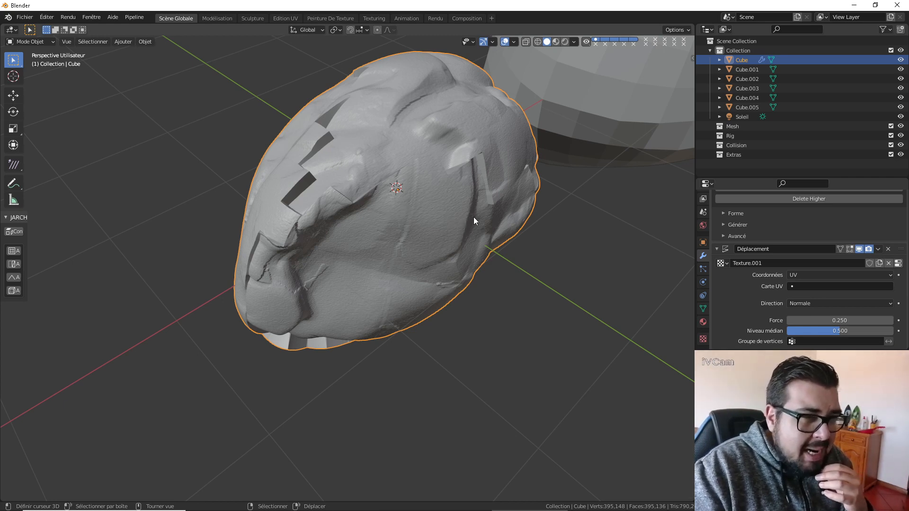
Try Local and Global texture coordinates on Cube's Displacement modifier, then return to UV.
click(842, 275)
click(819, 287)
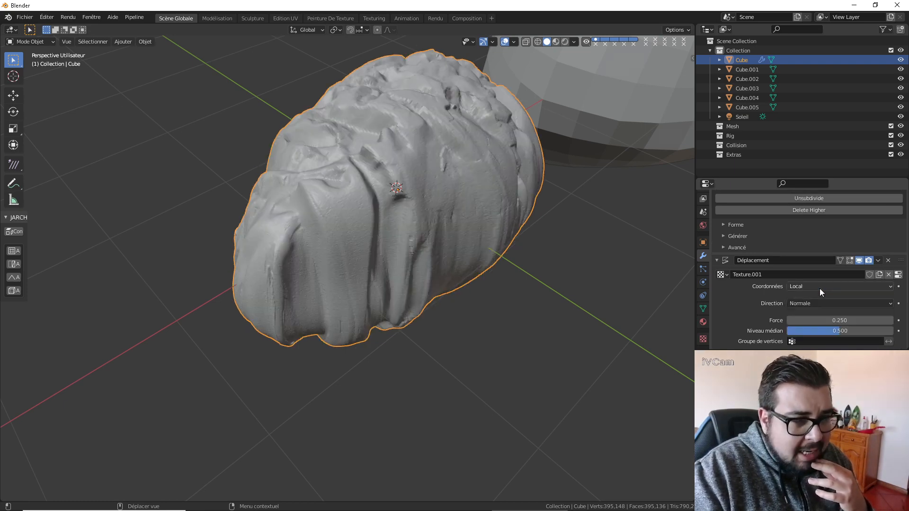
mouse_move(559, 223)
middle_down()
mouse_move(481, 199)
mouse_move(459, 168)
mouse_move(481, 115)
mouse_move(482, 136)
mouse_move(502, 152)
middle_up()
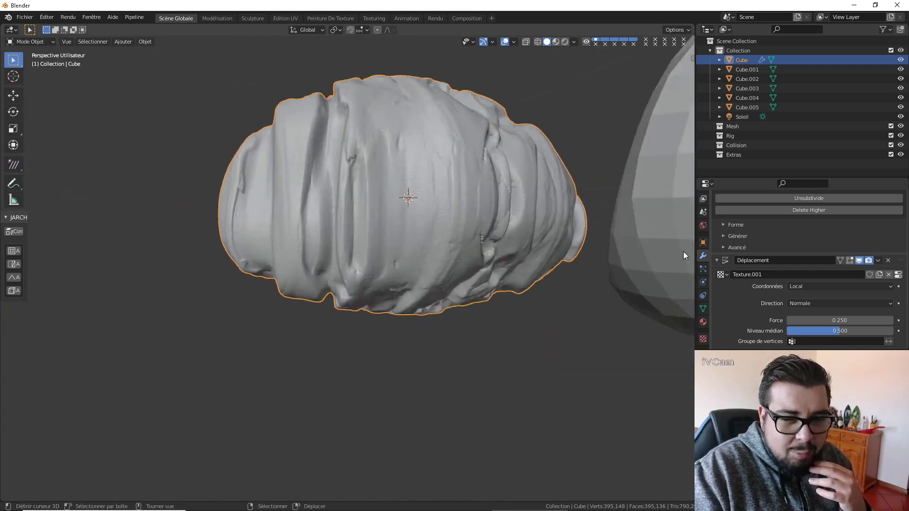
click(814, 287)
click(808, 308)
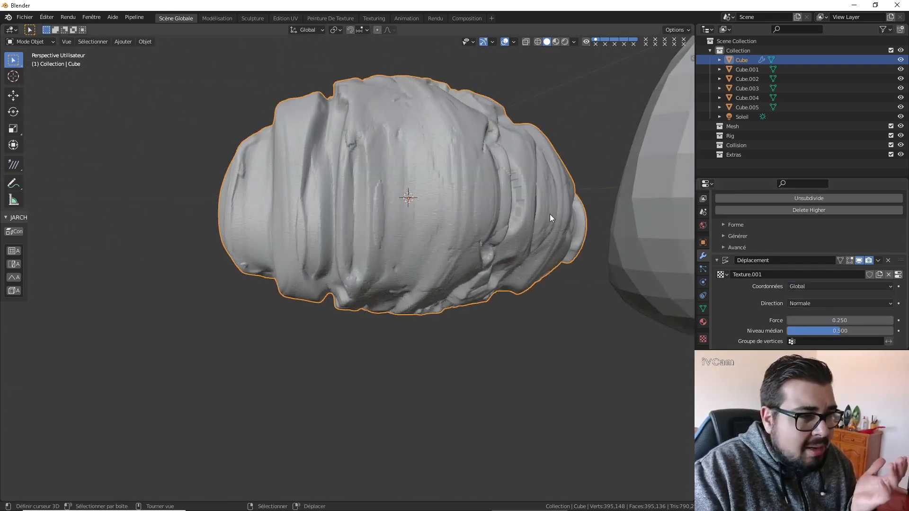
click(840, 287)
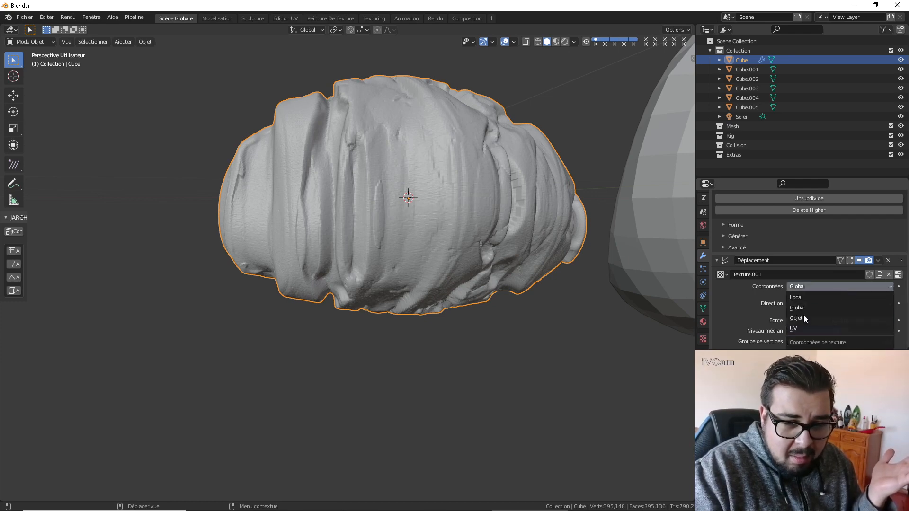
click(794, 329)
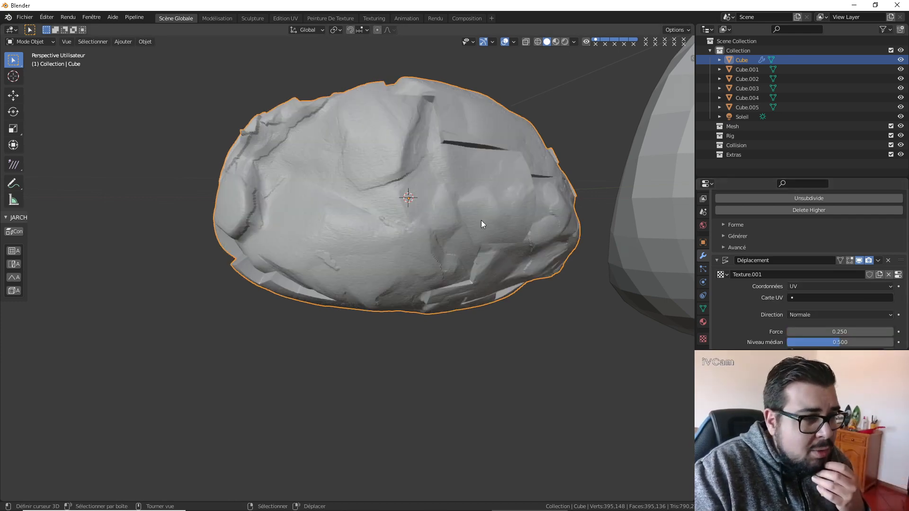
Try Object texture coordinates on Cube's Displacement modifier and switch back to UV.
click(828, 286)
click(811, 317)
middle_drag(507, 174, 515, 217)
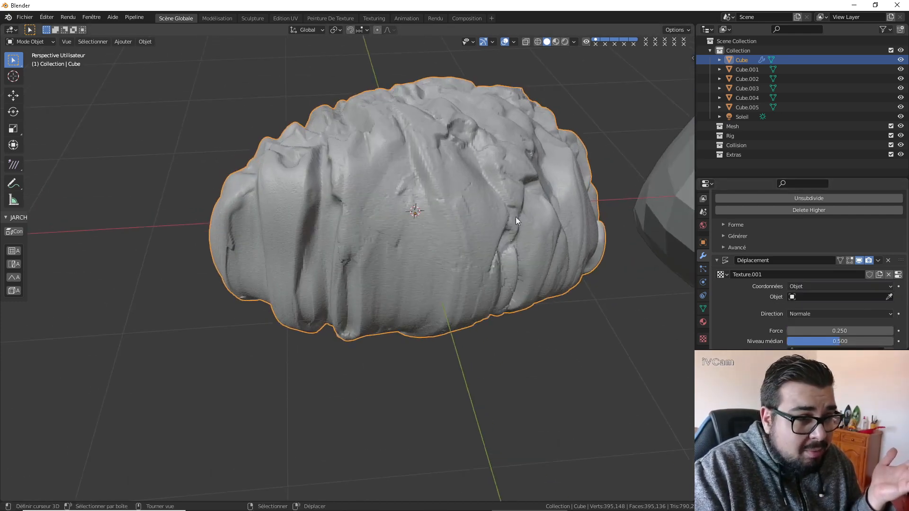
click(806, 288)
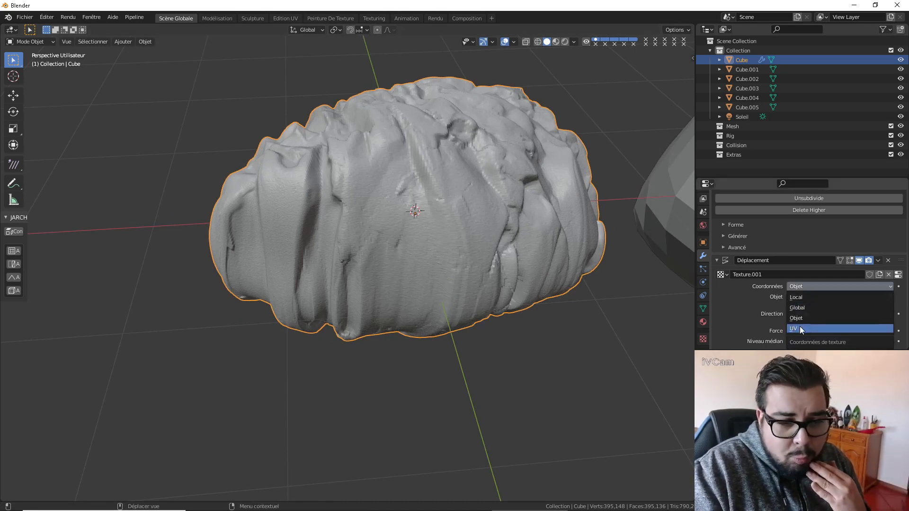
click(799, 326)
middle_drag(563, 209, 544, 200)
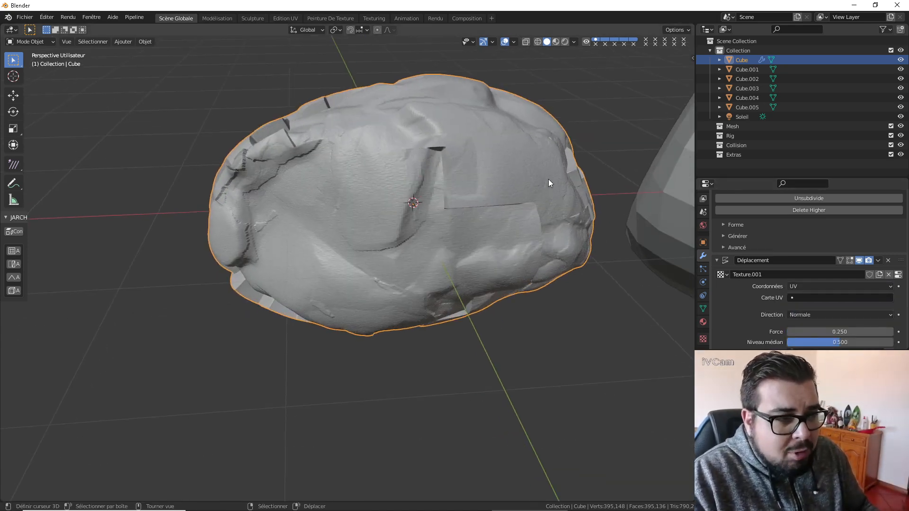
In the UV Editing workspace, show tfrmchig_8K_Displacement.jpg behind Cube's UV layout and frame the whole image.
key(Tab)
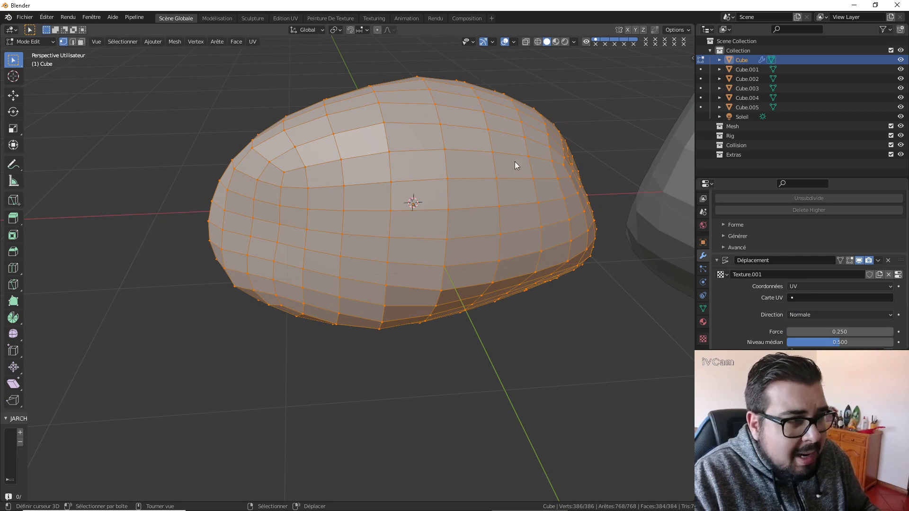
key(Tab)
click(286, 18)
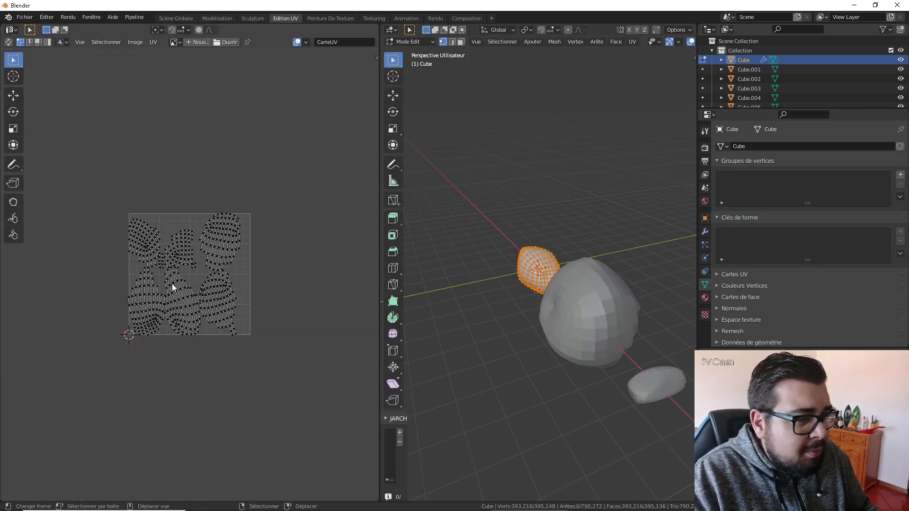
key(Tab)
key(Tab)
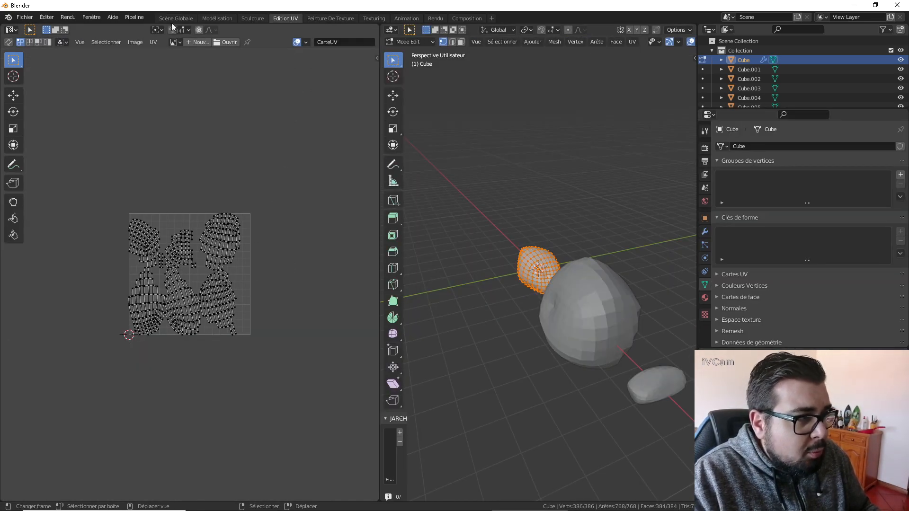
click(175, 43)
click(213, 75)
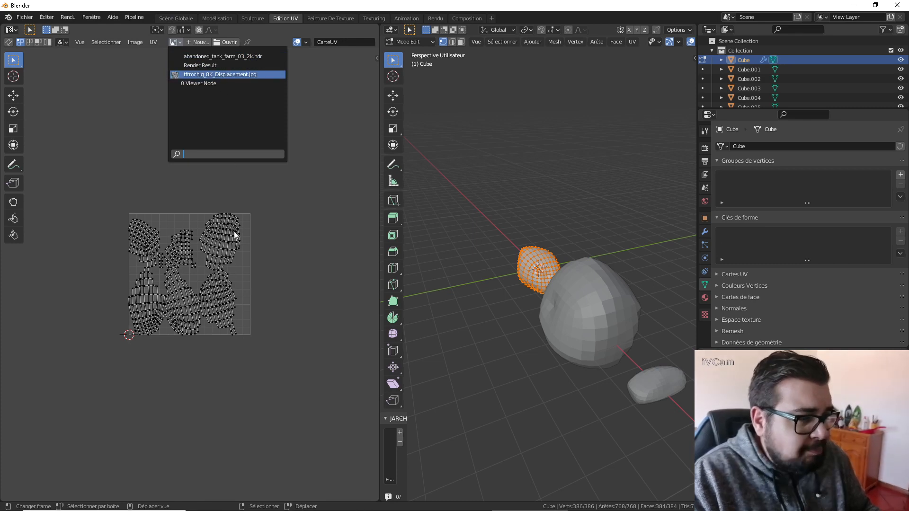
scroll(240, 266, down, 3)
scroll(209, 237, down, 2)
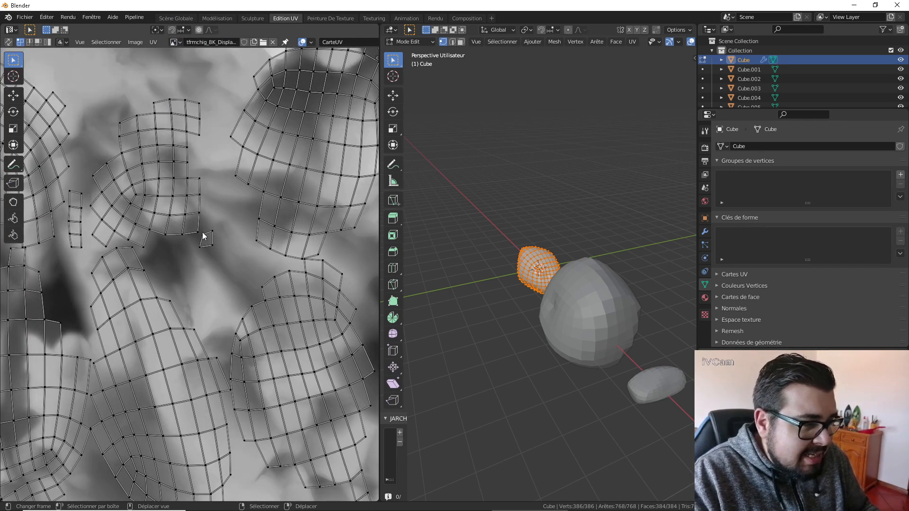
scroll(476, 256, down, 3)
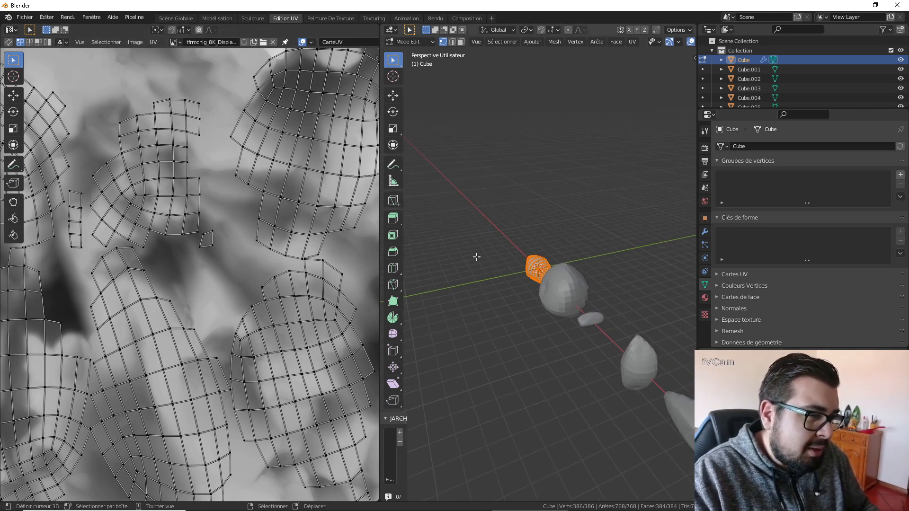
middle_drag(493, 257, 539, 257)
key(Home)
scroll(539, 255, up, 6)
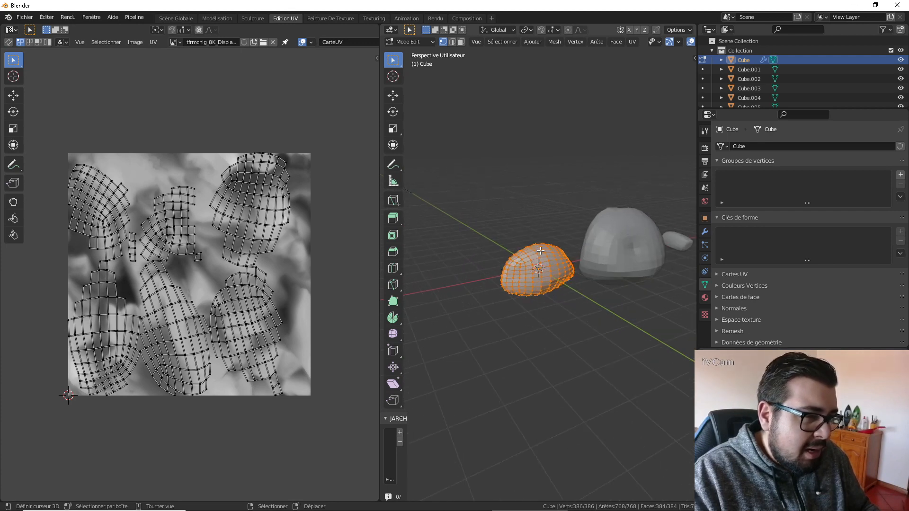
In edge select mode, mark the lengthwise edge loop around the middle of Cube as a UV seam.
key(Tab)
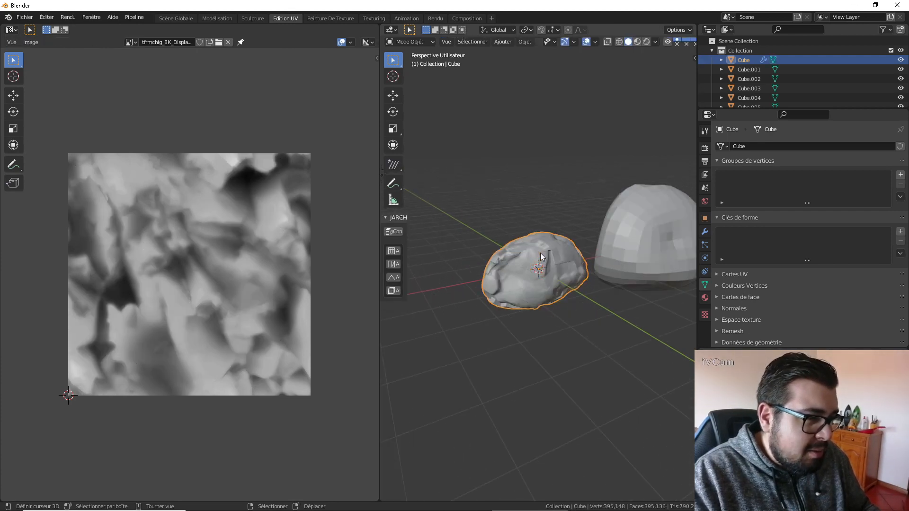
key(Tab)
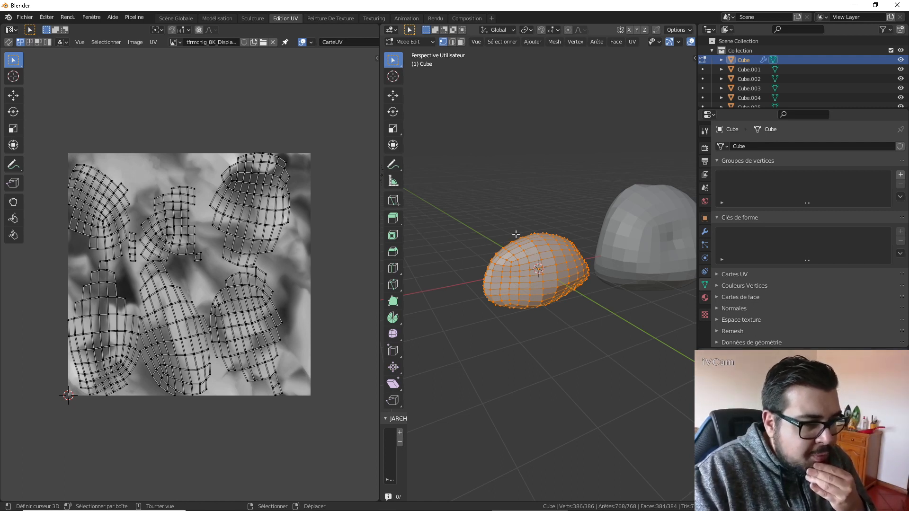
click(455, 44)
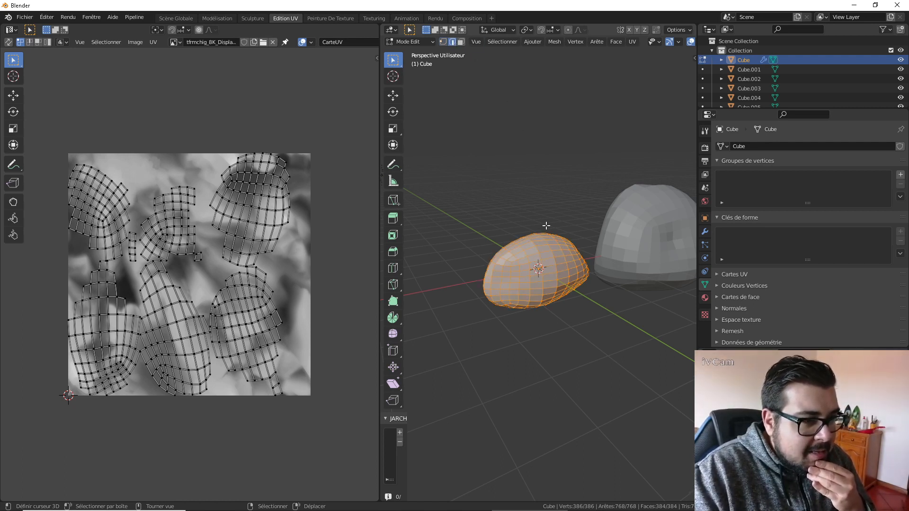
middle_drag(535, 256, 593, 187)
alt+click(545, 259)
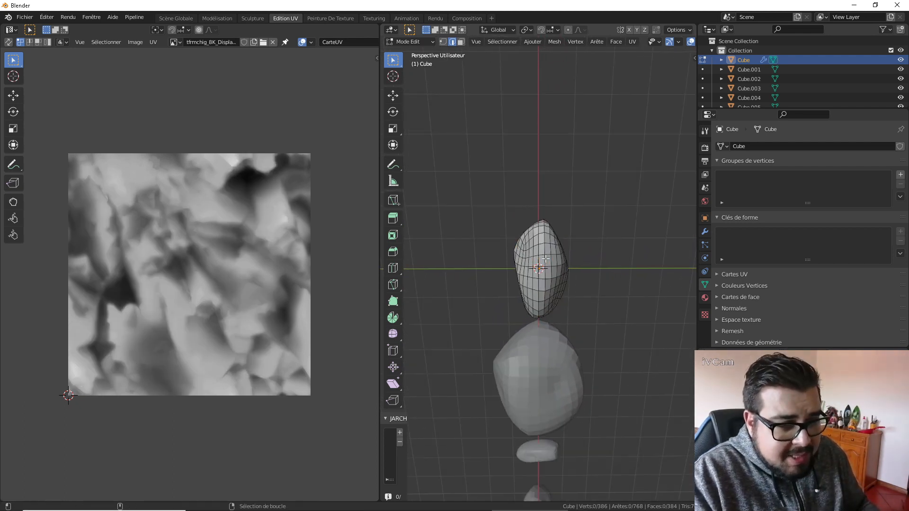
key(ctrl+e)
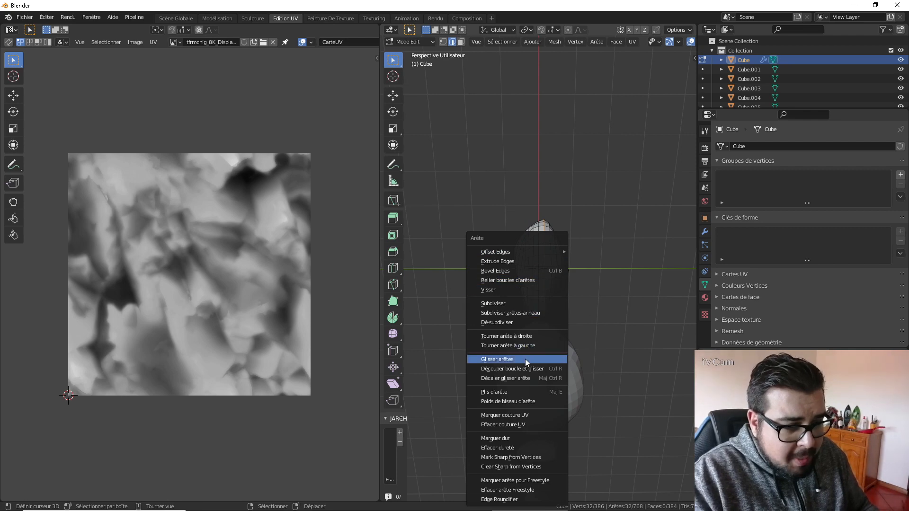
click(524, 414)
Select all of Cube's mesh, unwrap it along the marked seam, and inspect the displaced stone in Object Mode.
key(a)
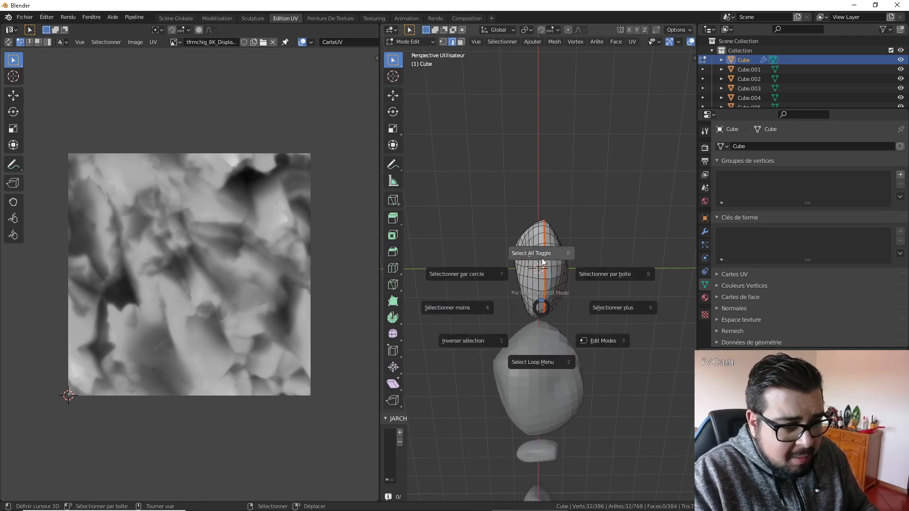
click(544, 259)
key(a)
click(545, 203)
key(u)
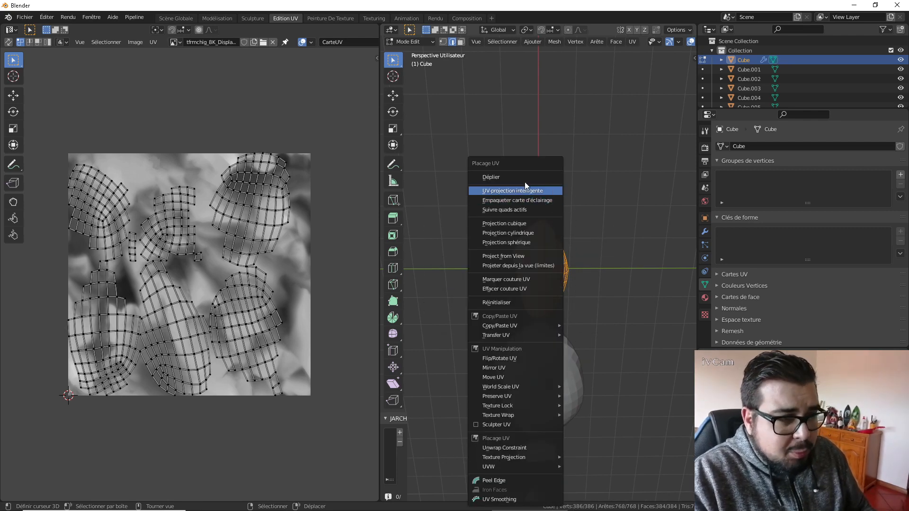
click(515, 178)
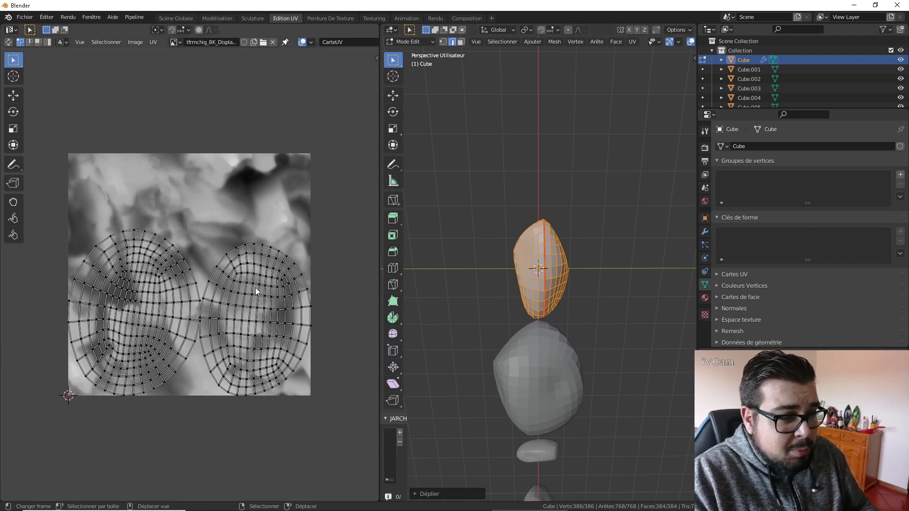
key(Tab)
middle_drag(609, 239, 491, 282)
scroll(513, 284, up, 3)
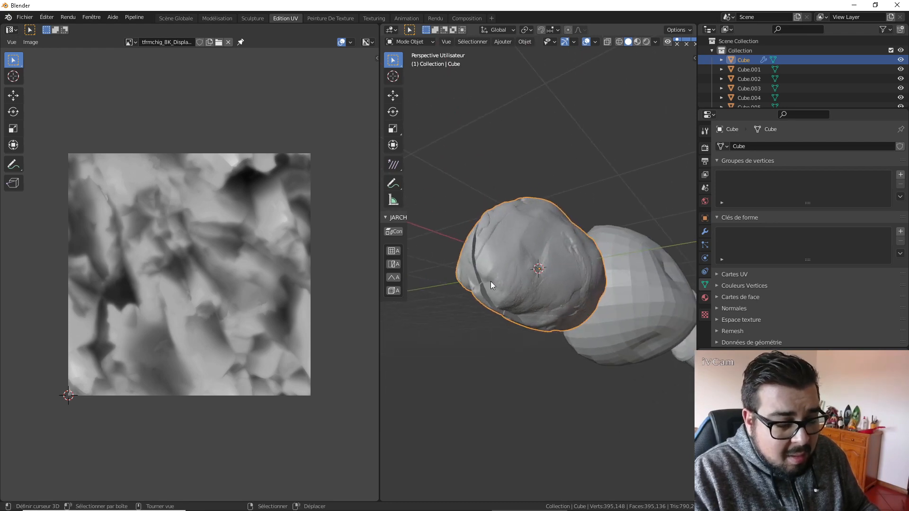
Return to Cube's mesh in Edit Mode and undo the seam-based unwrap.
key(Tab)
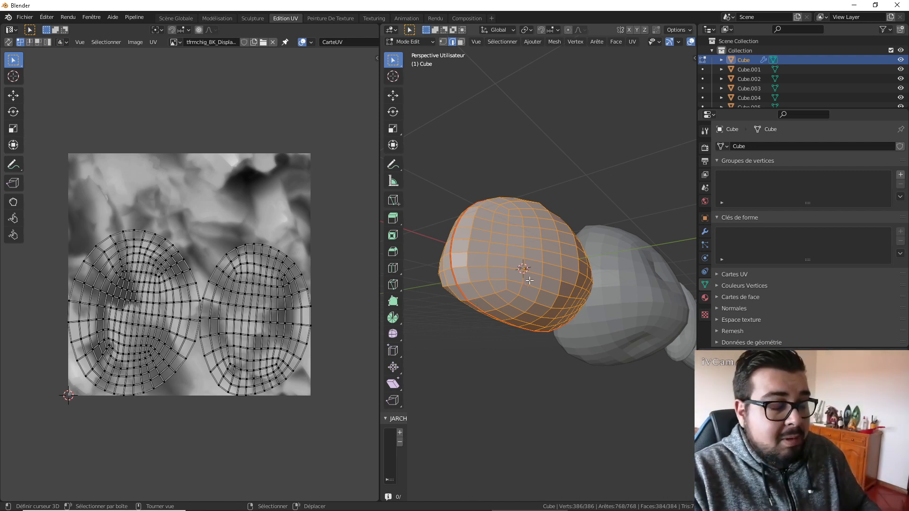
middle_drag(475, 306, 536, 276)
key(ctrl+z)
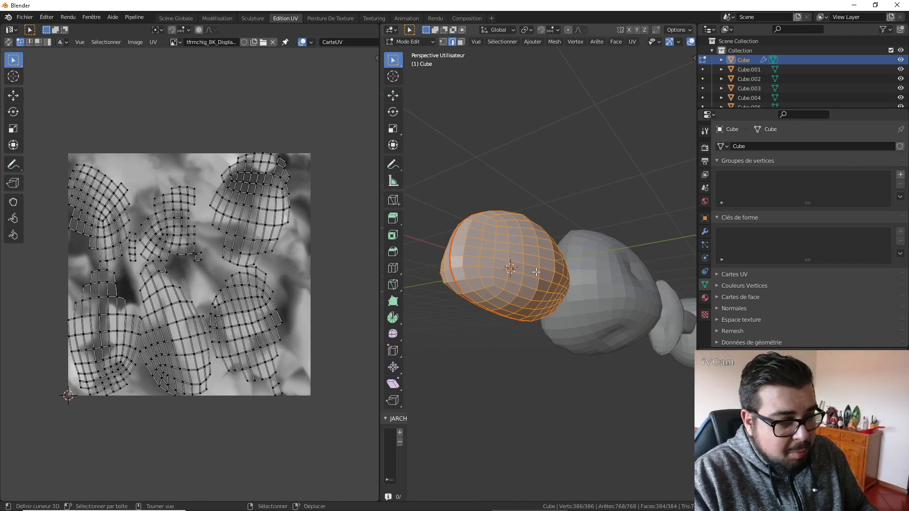
key(ctrl+z)
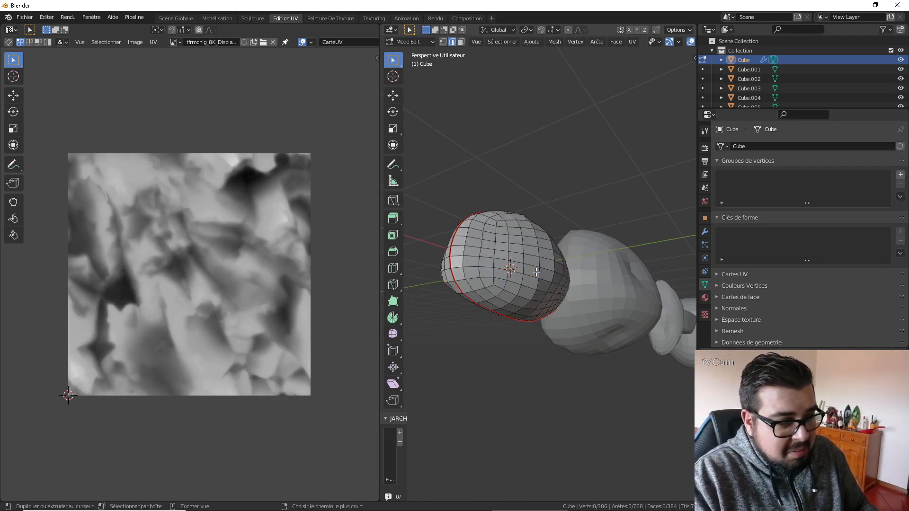
Select Cube's whole mesh again and unwrap it with Cube Projection.
key(a)
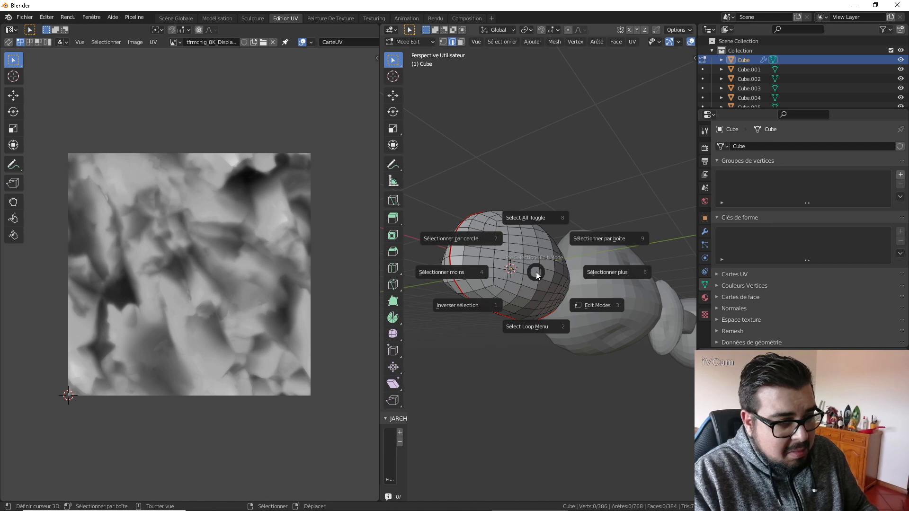
click(533, 227)
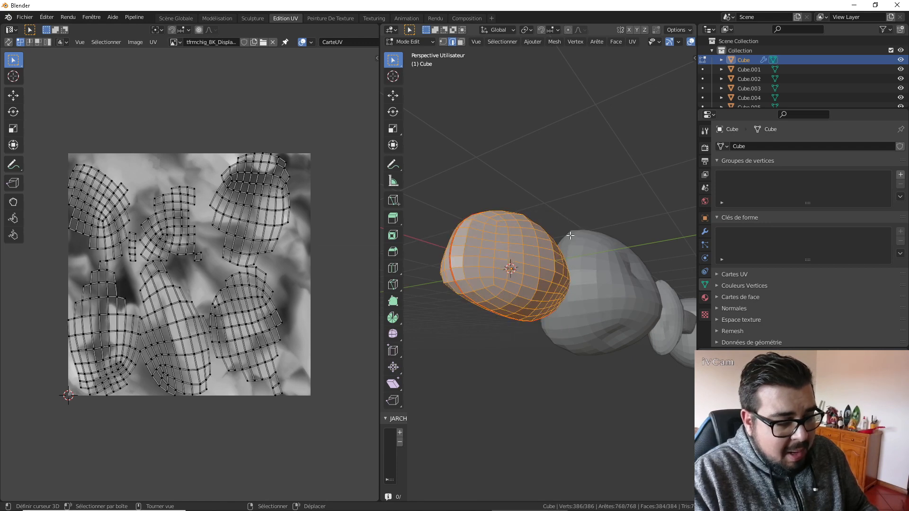
middle_drag(570, 235, 562, 241)
key(u)
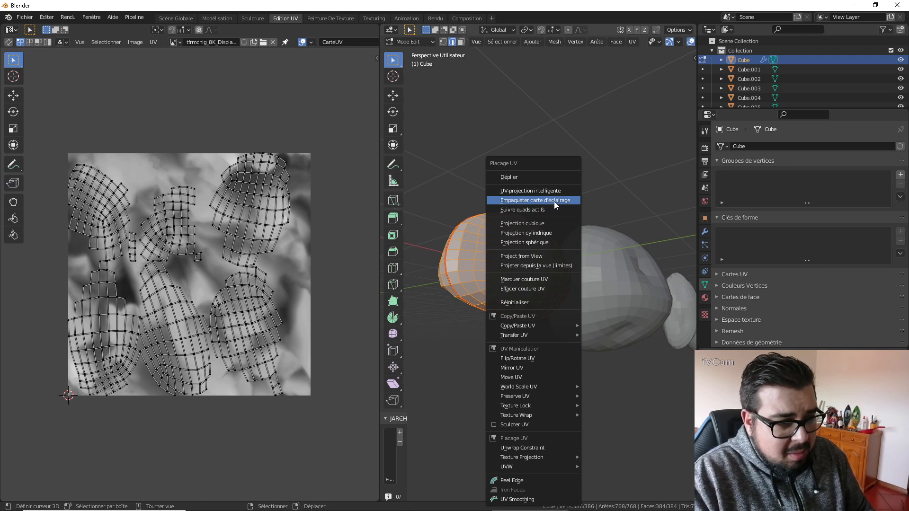
click(553, 223)
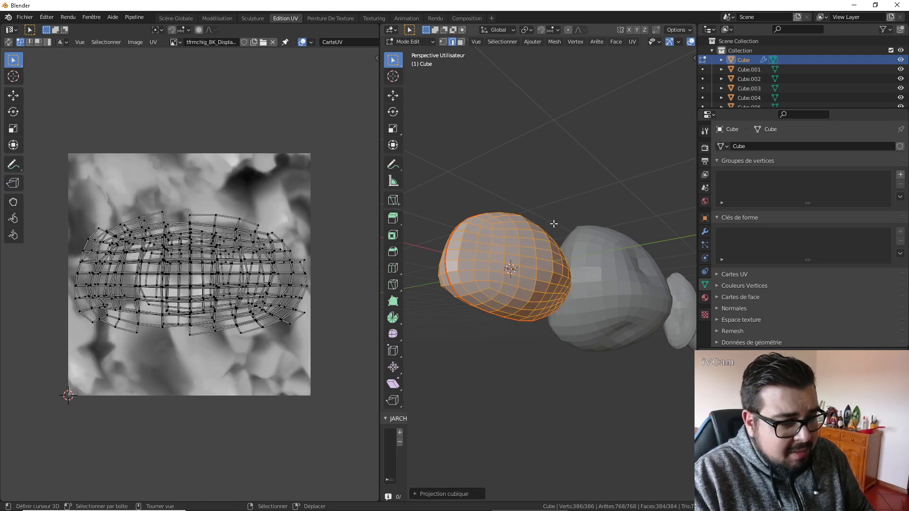
Unwrap Cube with Cylinder Projection and inspect the resulting displacement from several angles in Object Mode.
middle_drag(581, 230, 539, 229)
key(u)
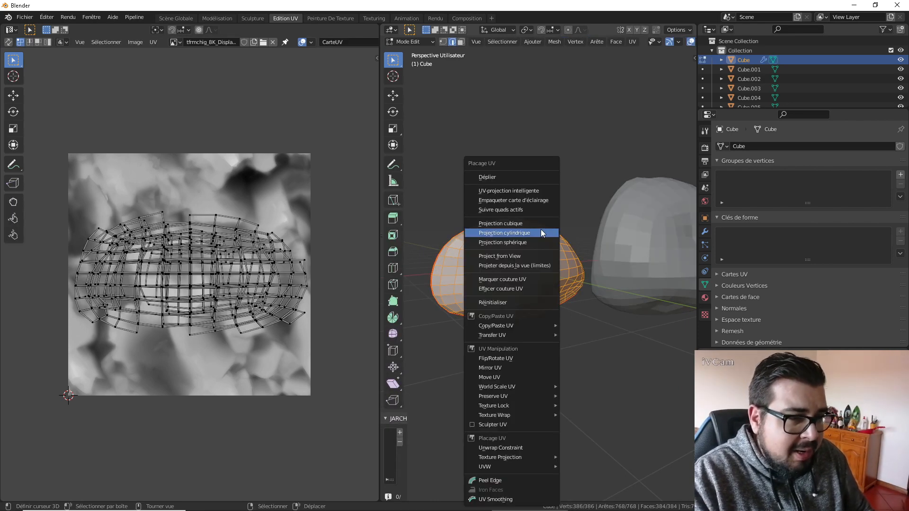
click(527, 232)
key(Tab)
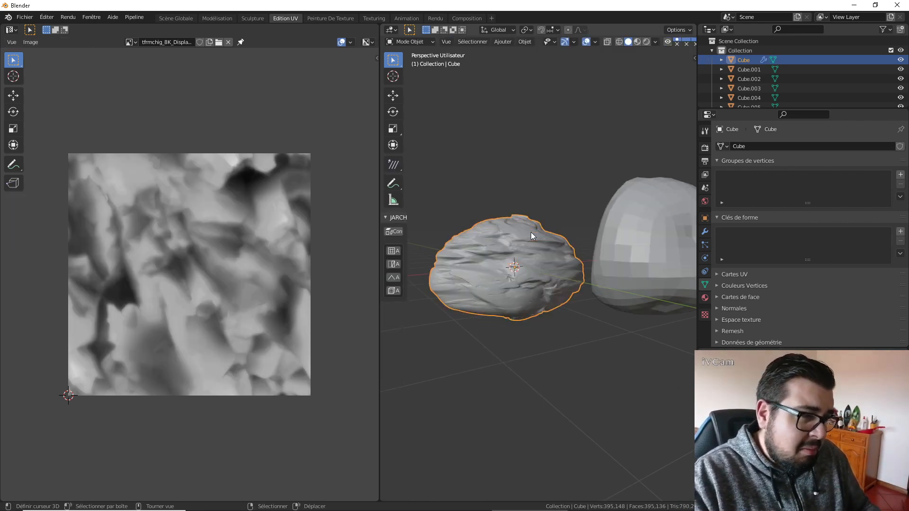
middle_drag(531, 235, 603, 203)
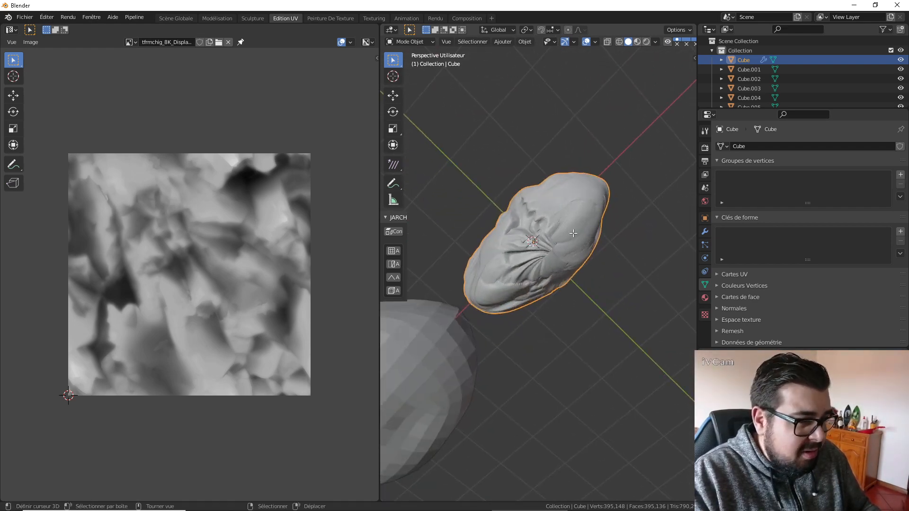
Unwrap Cube with Sphere Projection and check the displaced surface in Object Mode.
key(Tab)
key(u)
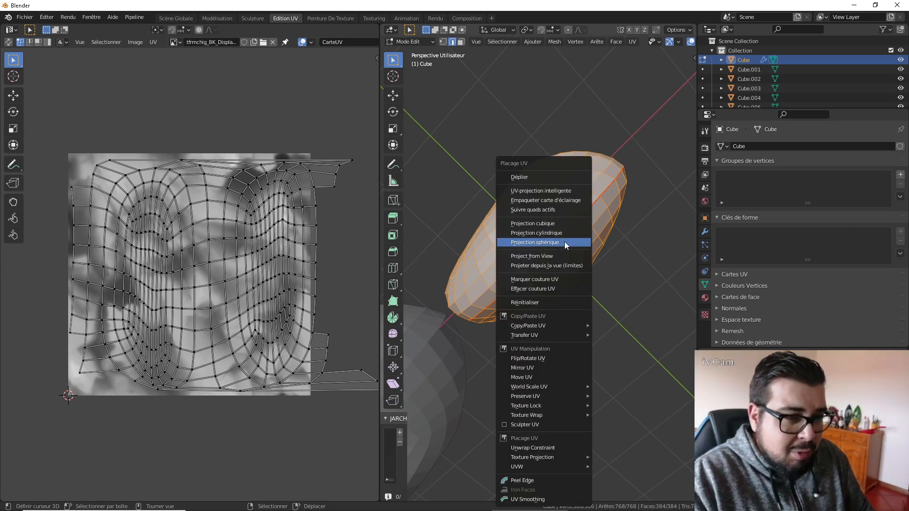
click(565, 243)
key(Tab)
middle_drag(585, 228, 561, 265)
Try to unwrap Cube's mesh with Follow Active Quads.
key(Tab)
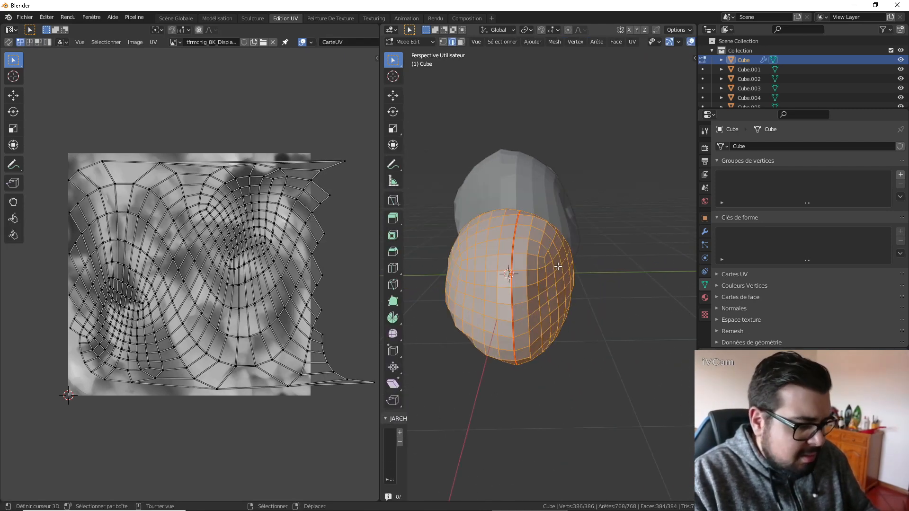
key(u)
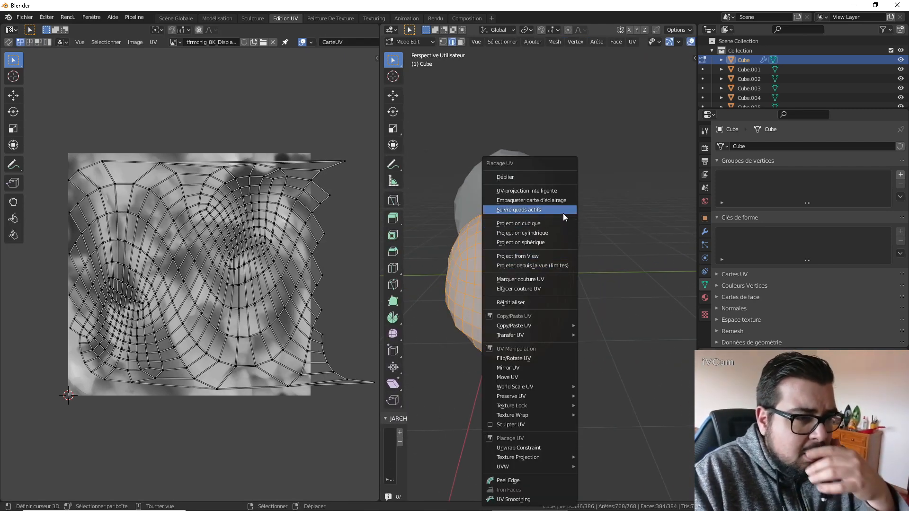
click(563, 210)
click(566, 244)
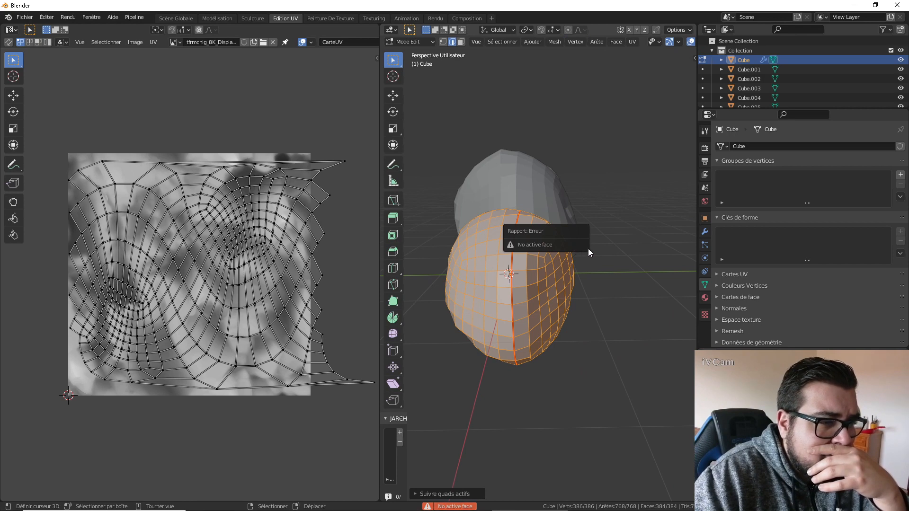
Clear the UV seam from Cube's selected edges and return to Object Mode.
middle_drag(587, 248, 607, 251)
key(u)
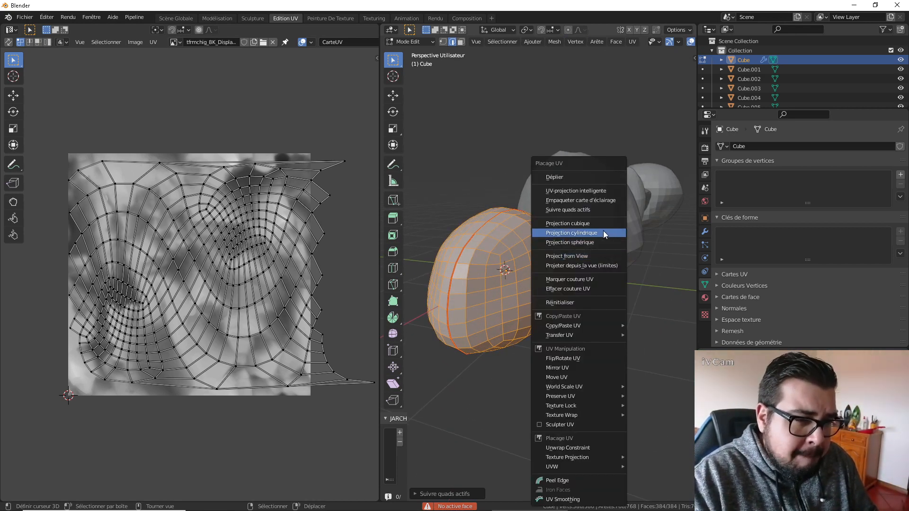
click(586, 287)
key(u)
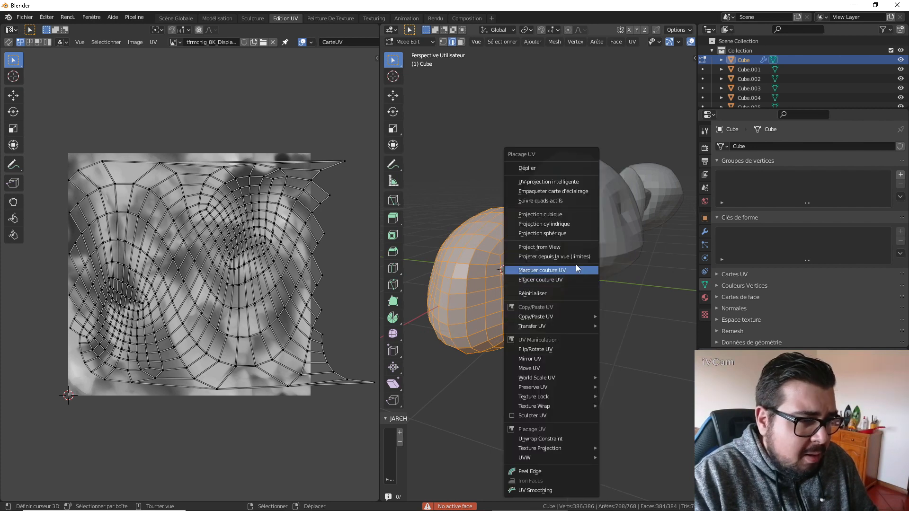
key(Tab)
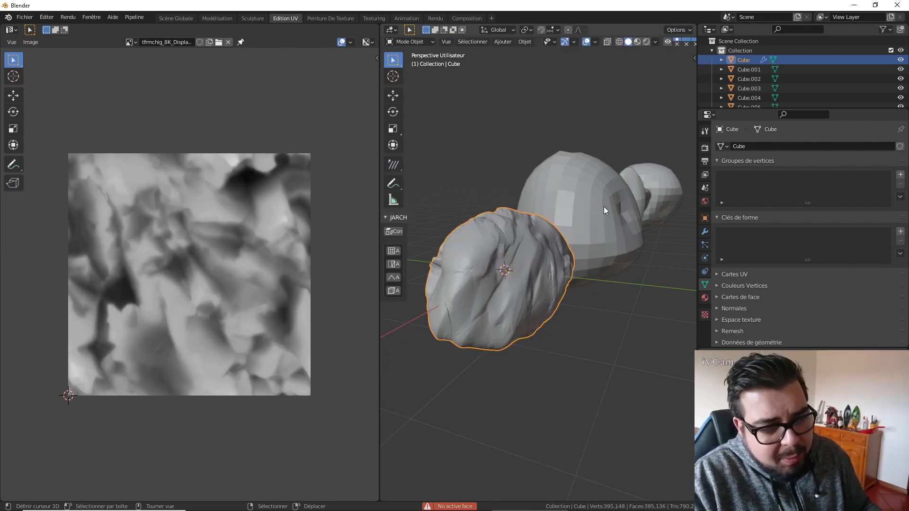
Apply Cube's rotation and scale, set its origin to geometry, and go back into Edit Mode.
key(q)
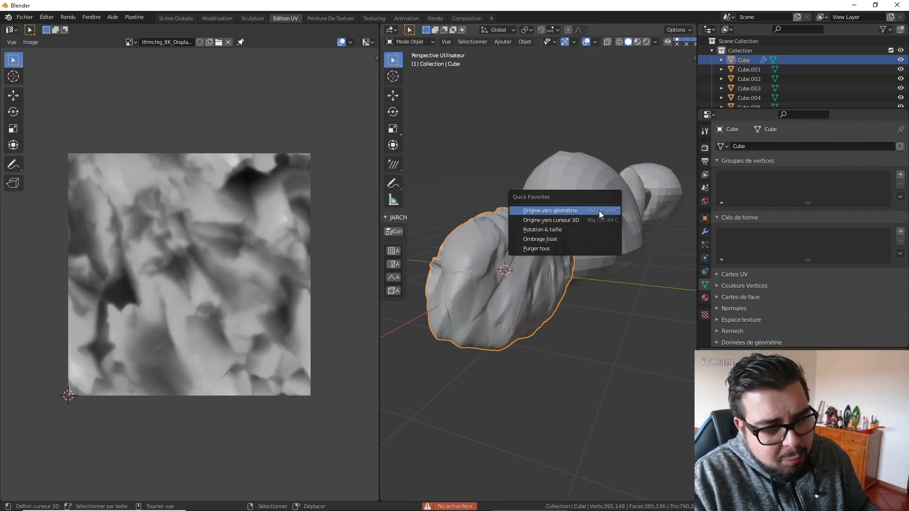
click(570, 231)
key(q)
click(567, 212)
key(Tab)
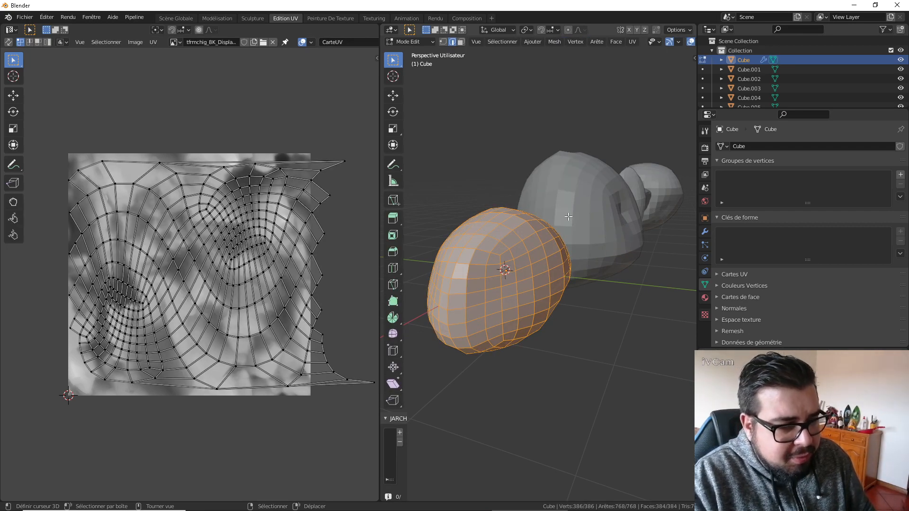
Unwrap the seamless Cube mesh again and inspect the displaced stone in Object Mode.
key(u)
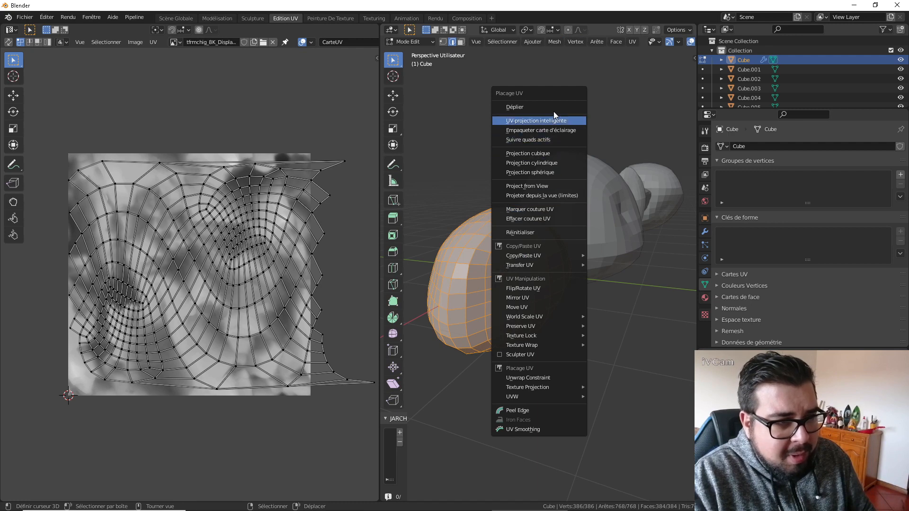
click(539, 109)
key(u)
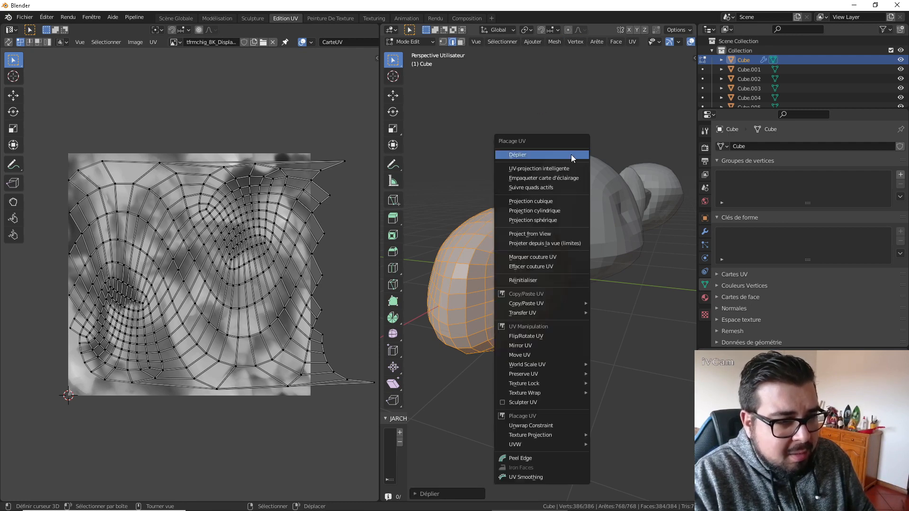
click(569, 178)
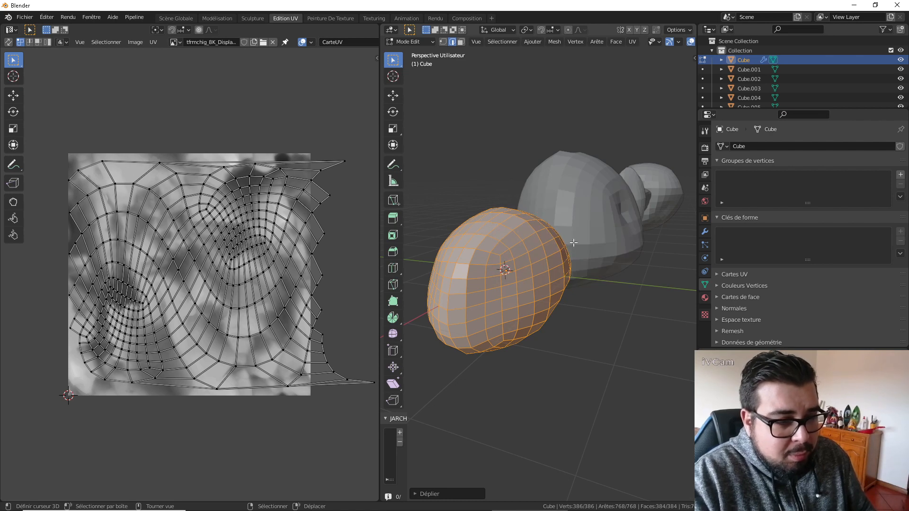
key(Tab)
middle_drag(559, 236, 606, 280)
Unwrap Cube with Project from View in the current perspective and inspect the displacement in Object Mode.
key(Tab)
key(u)
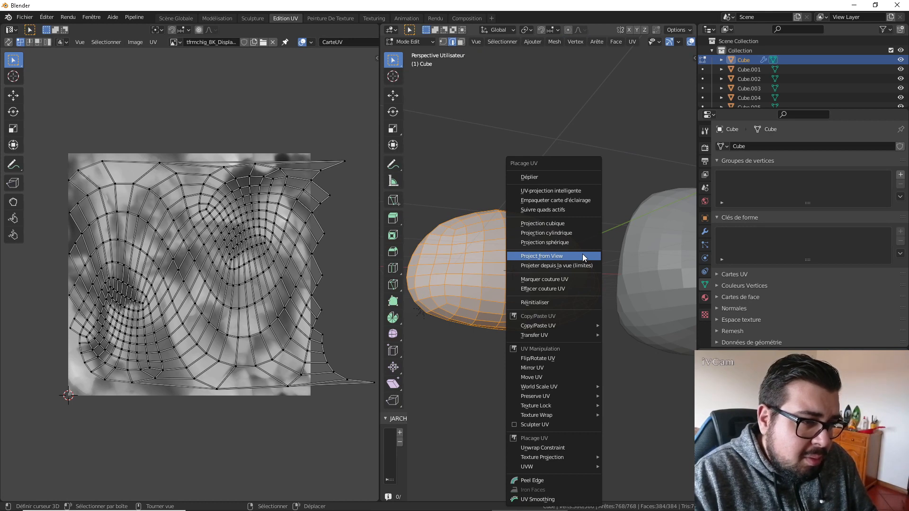
click(579, 255)
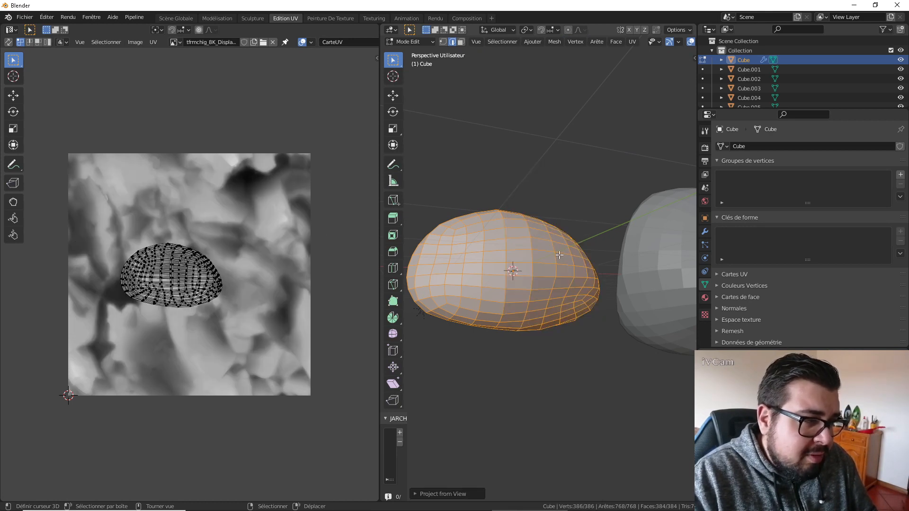
key(Tab)
middle_drag(560, 258, 566, 241)
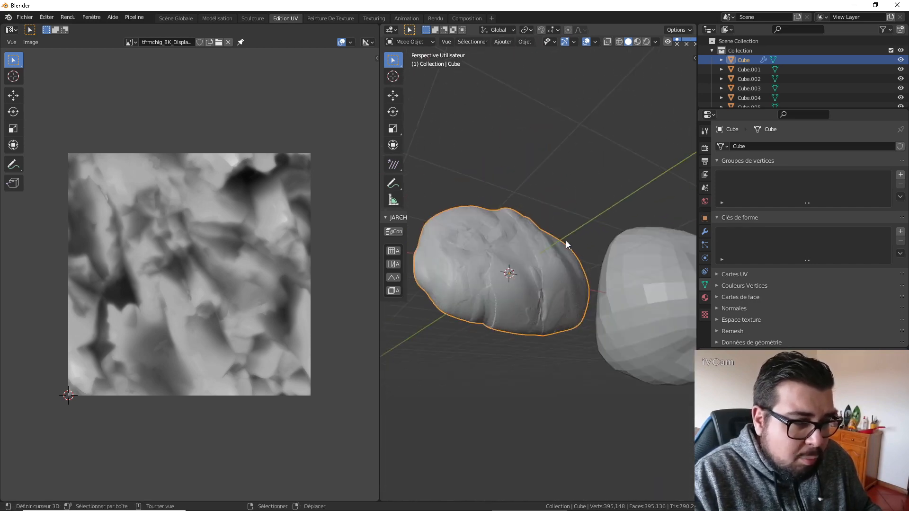
Switch to the front orthographic view and unwrap Cube again with Project from View.
key(KP_1)
key(Tab)
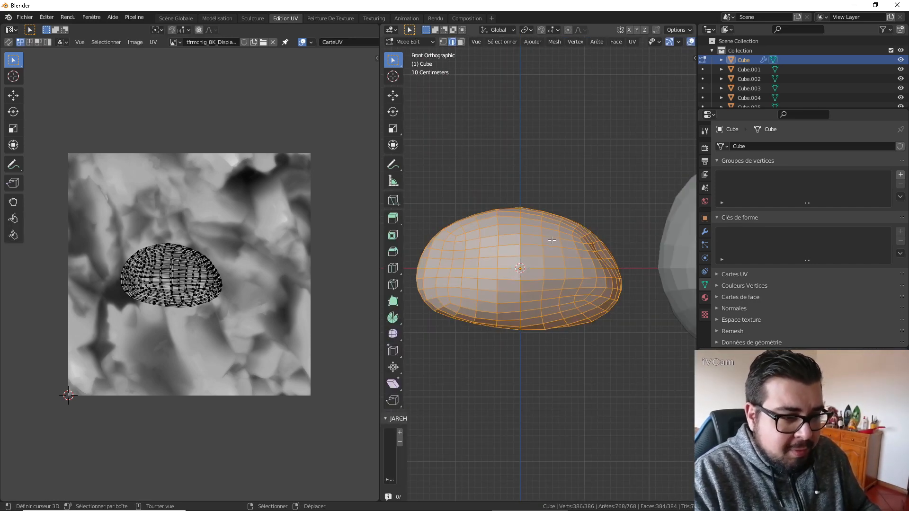
key(u)
click(552, 240)
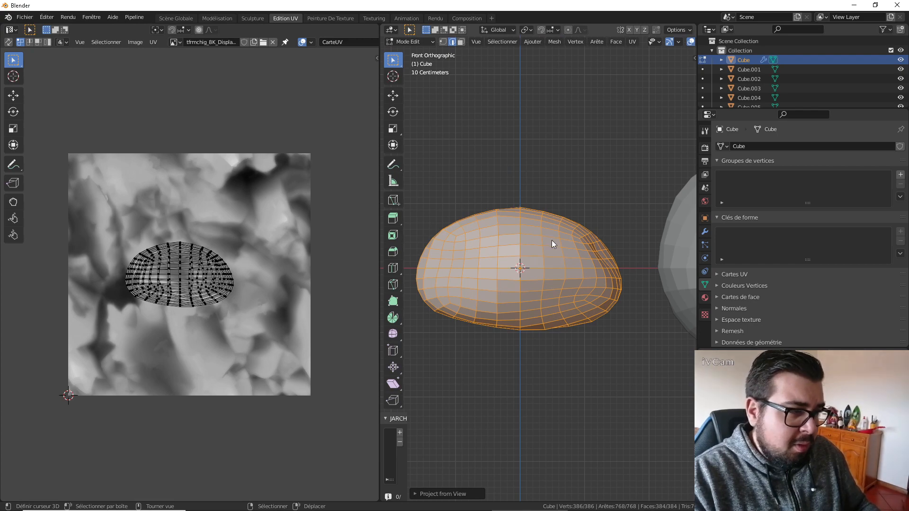
key(Tab)
Select all of Cube's UVs, scale them up well beyond the displacement image, and check the stone in Object Mode.
key(Tab)
key(a)
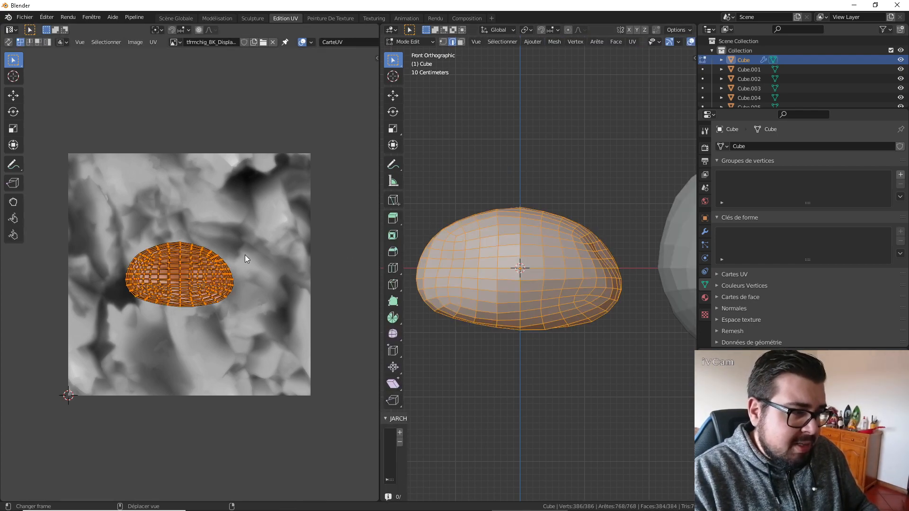
key(s)
click(551, 254)
Scale Cube's enlarged UVs back down for coarser rock detail and return to Object Mode.
key(Tab)
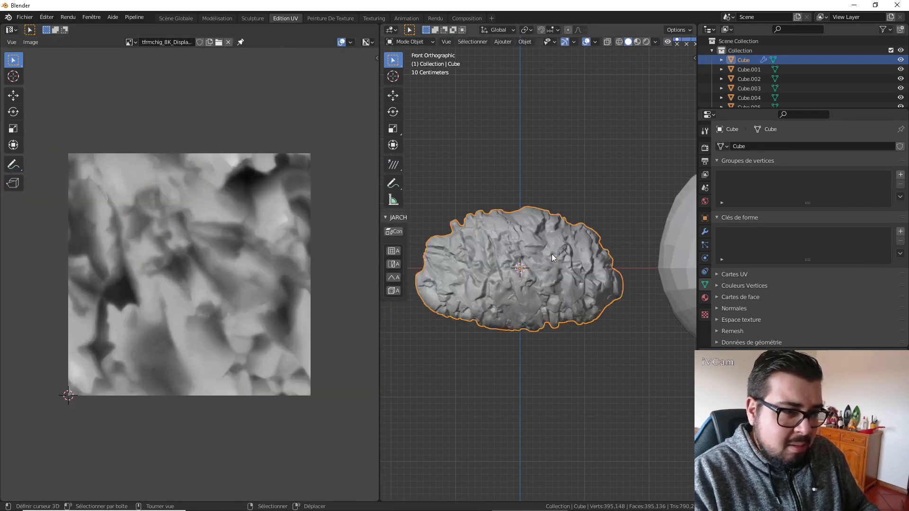
key(Tab)
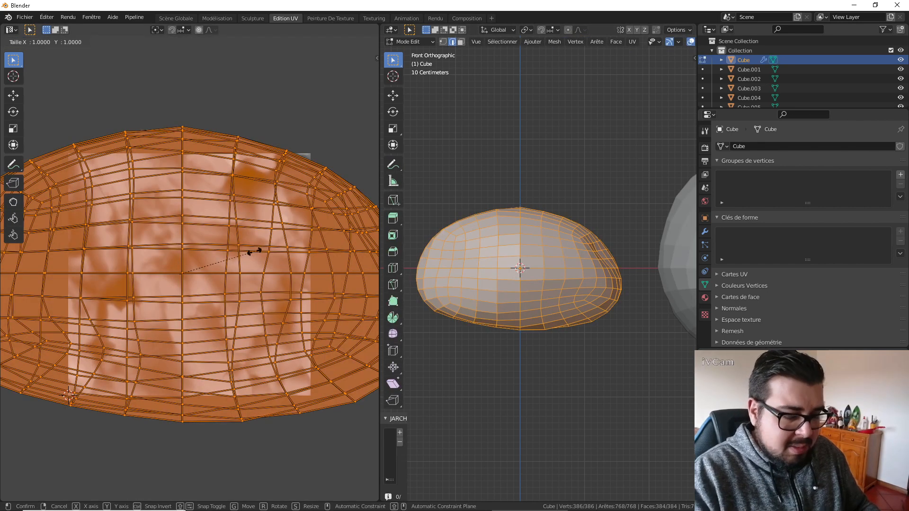
key(s)
key(0)
key(Escape)
key(Tab)
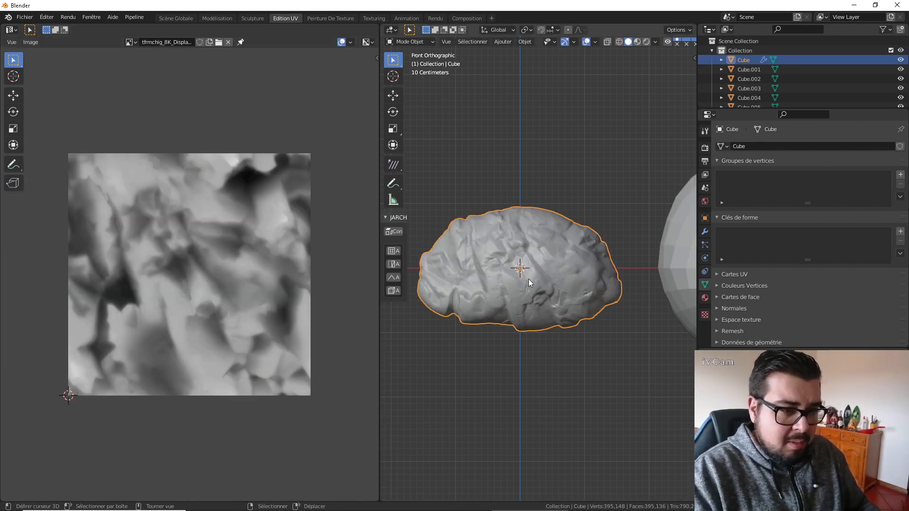
Unsubdivide Cube's Multires modifier to rebuild a coarser base mesh.
middle_drag(536, 282, 595, 302)
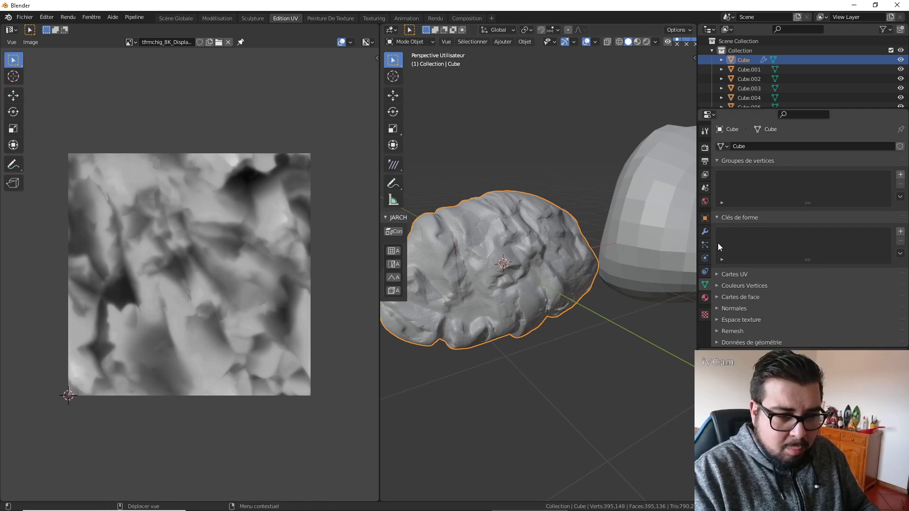
click(706, 233)
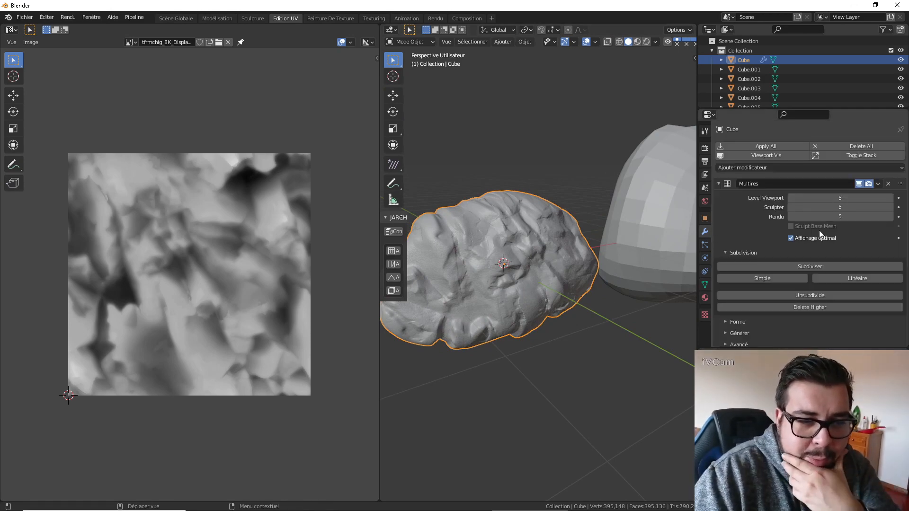
click(817, 295)
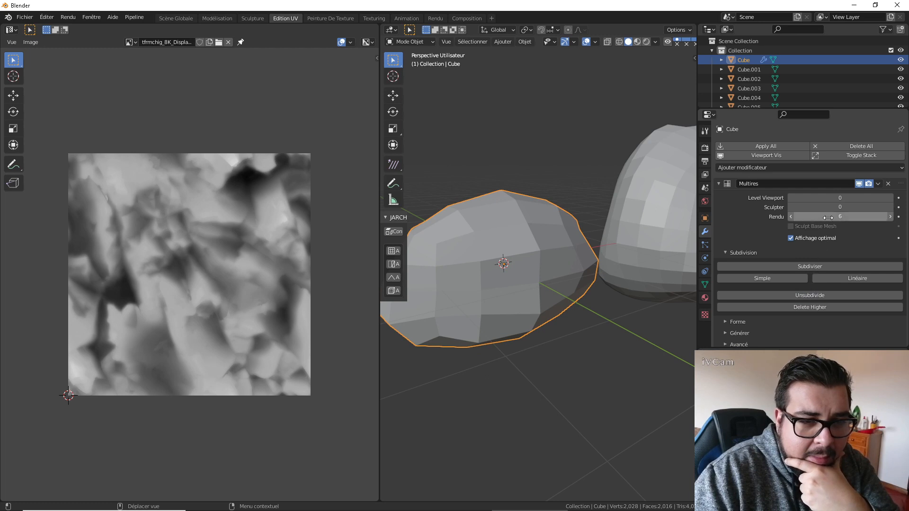
Raise Cube's Multires viewport level to 5 and its sculpt level to 4 to preview the finer detail.
click(890, 198)
click(890, 198)
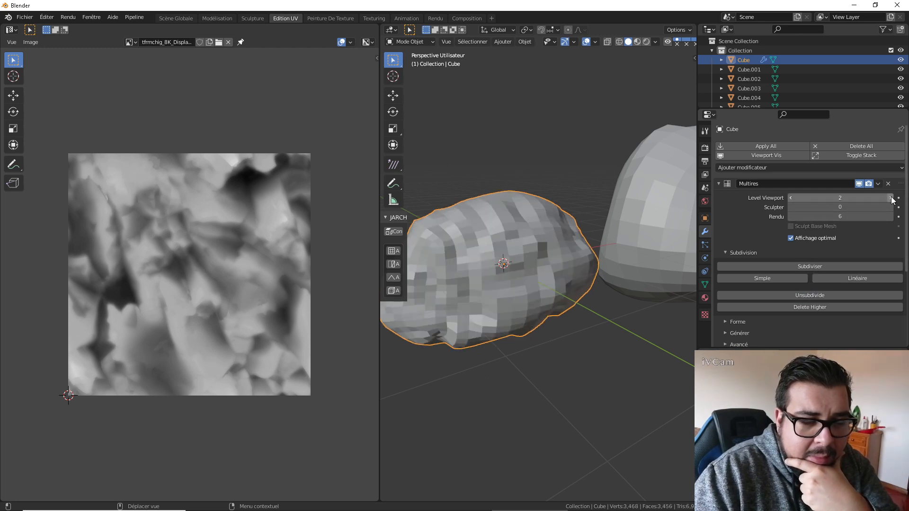
click(890, 198)
click(890, 197)
click(890, 198)
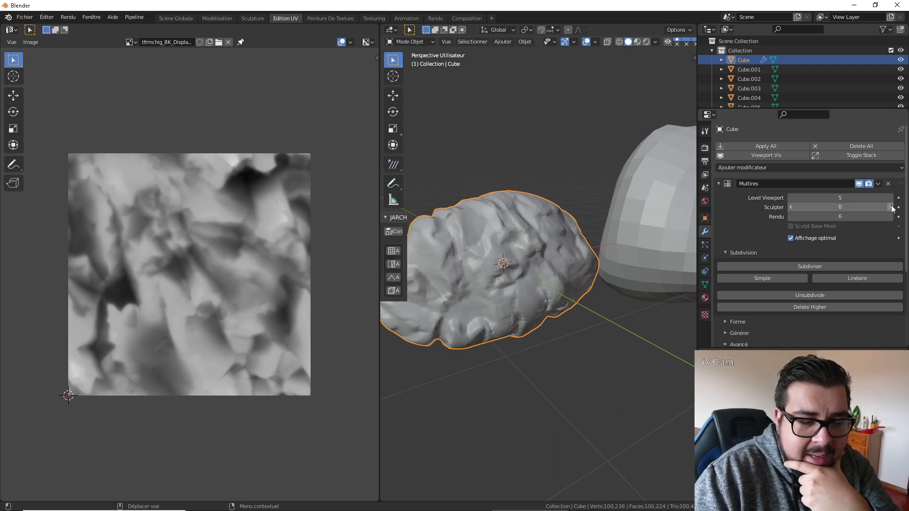
click(891, 207)
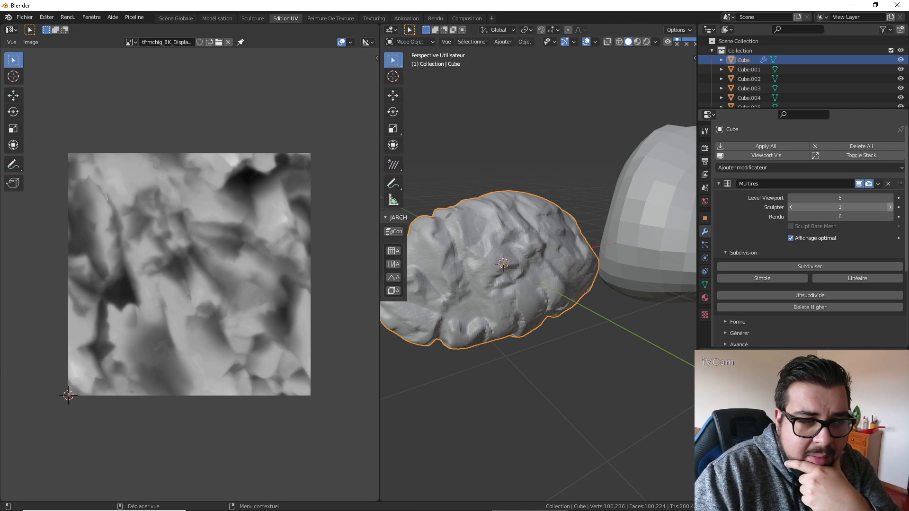
click(890, 207)
click(890, 207)
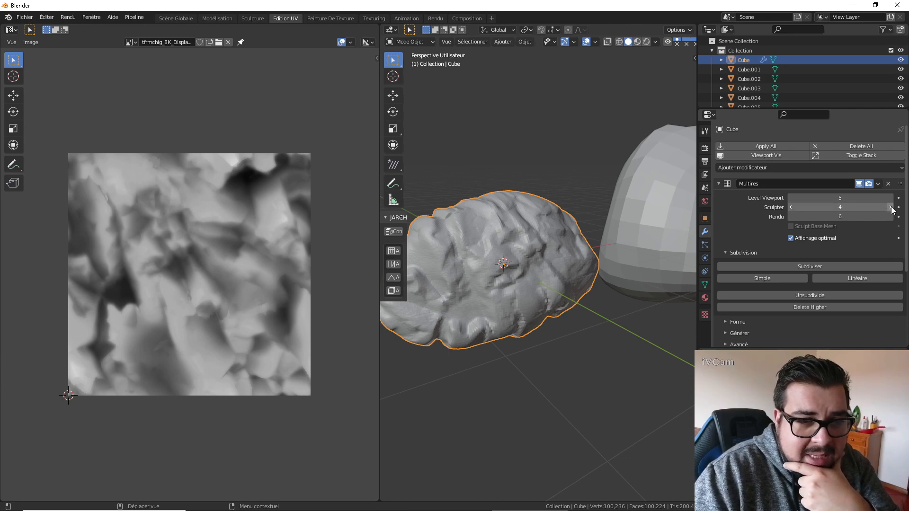
Set Cube's Multires viewport, sculpt and render levels all to 3.
click(790, 198)
click(790, 198)
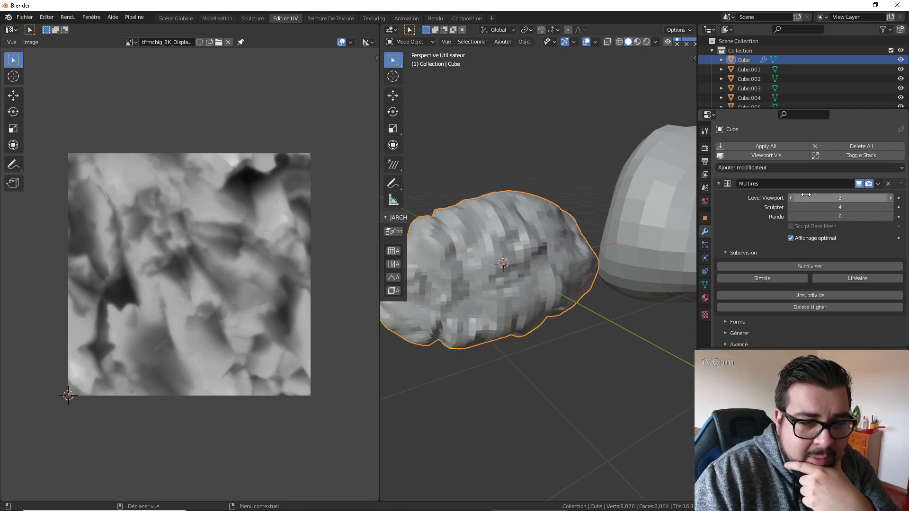
click(890, 197)
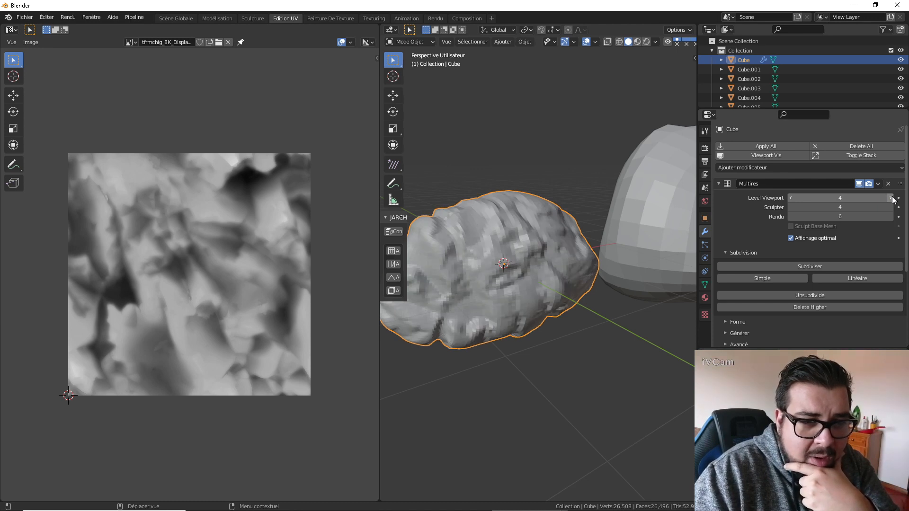
click(791, 197)
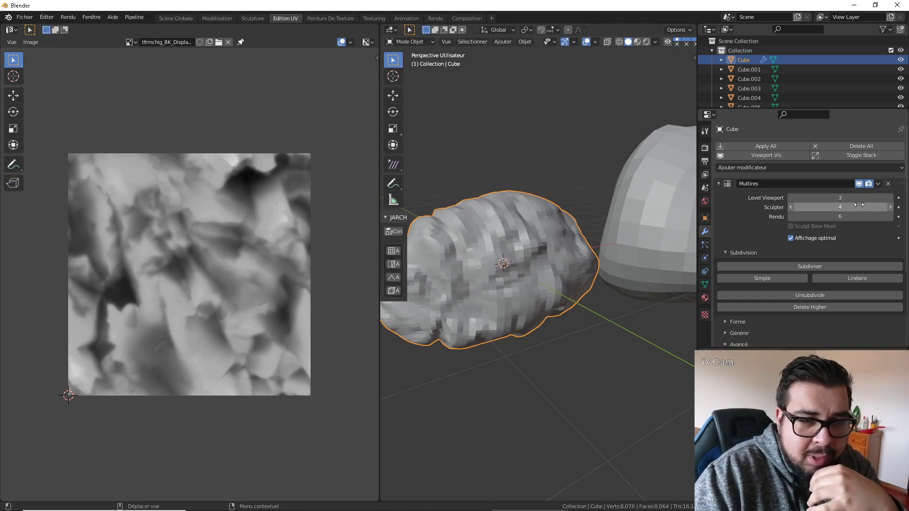
click(793, 217)
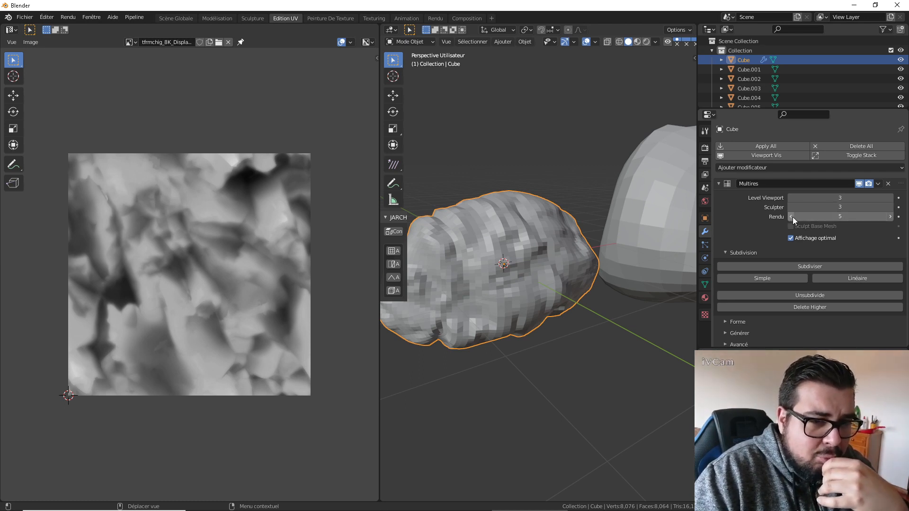
click(792, 216)
click(792, 216)
Apply smooth shading to Cube.
mouse_move(618, 288)
middle_down()
mouse_move(613, 240)
mouse_move(536, 285)
mouse_move(552, 300)
middle_up()
right_click(612, 240)
click(613, 240)
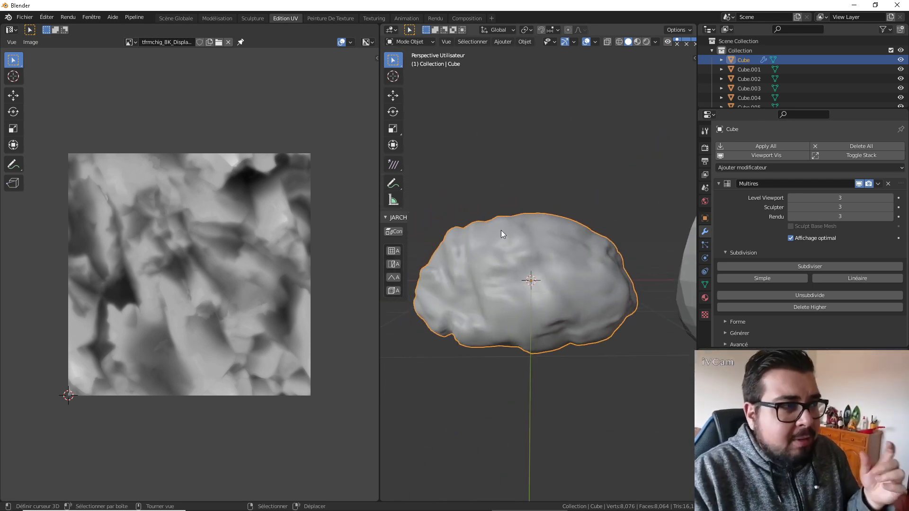
Switch to the Texturing workspace and frame Cube together with its M_Pierre material nodes.
click(376, 18)
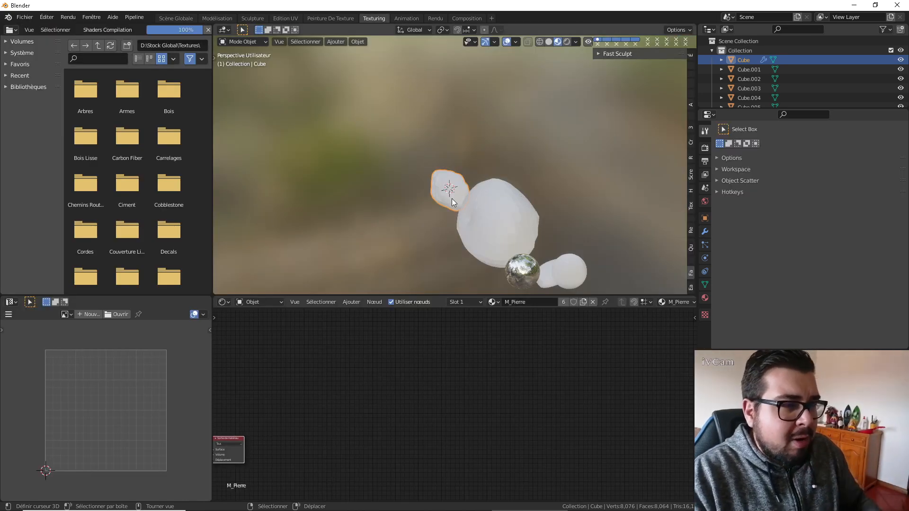
scroll(497, 189, up, 8)
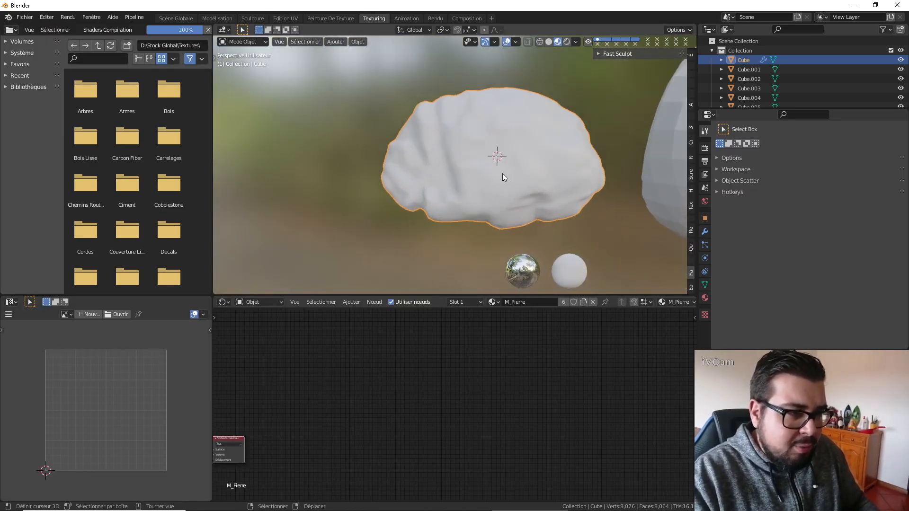
scroll(521, 179, up, 3)
middle_drag(298, 401, 504, 378)
scroll(400, 386, down, 1)
middle_drag(400, 387, 440, 330)
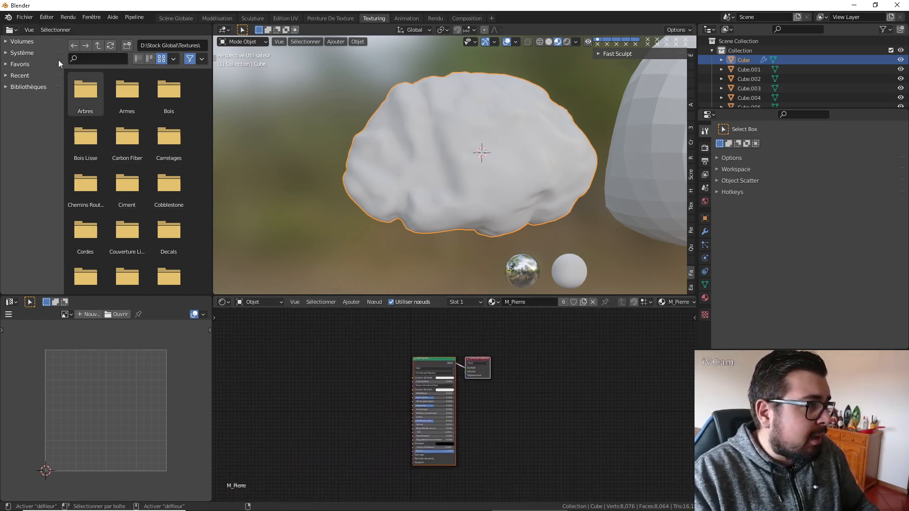
Browse the D: drive through Travaux en cours and the Hobbit house course folders to the external textures folder Roche.
click(15, 42)
click(37, 68)
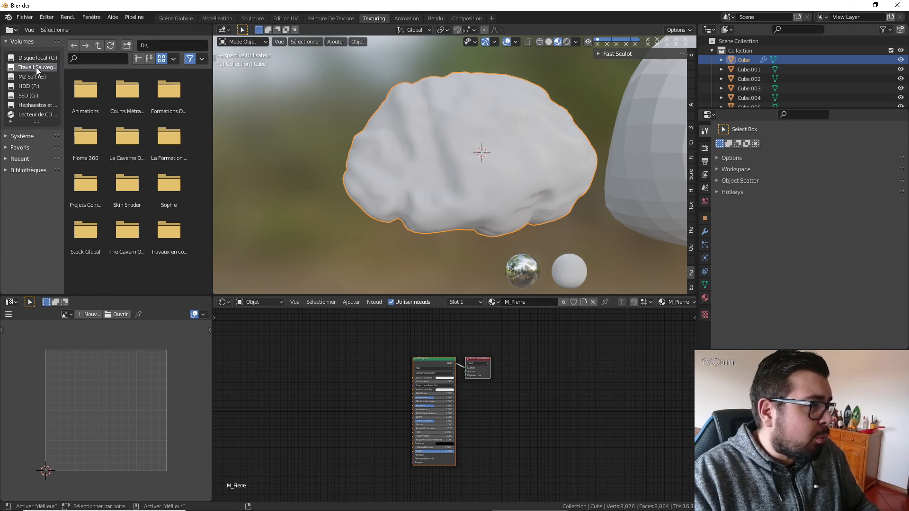
double_click(164, 237)
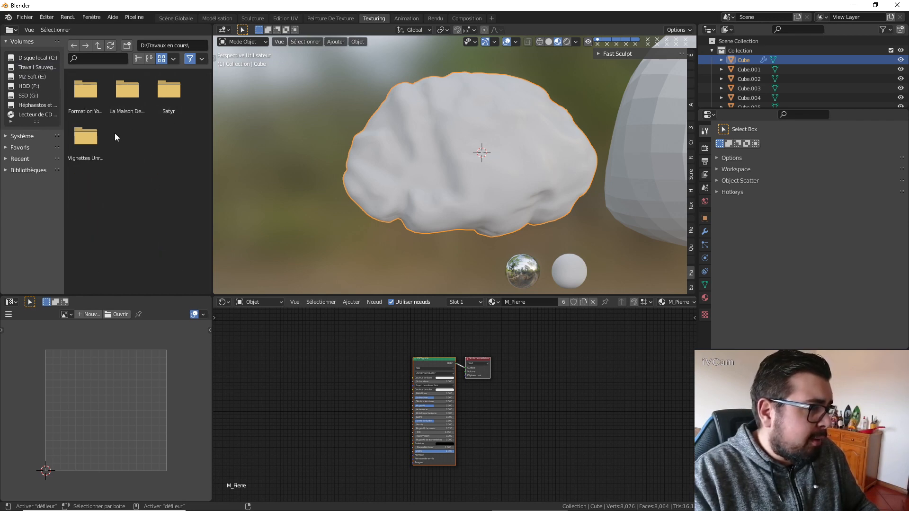
click(129, 103)
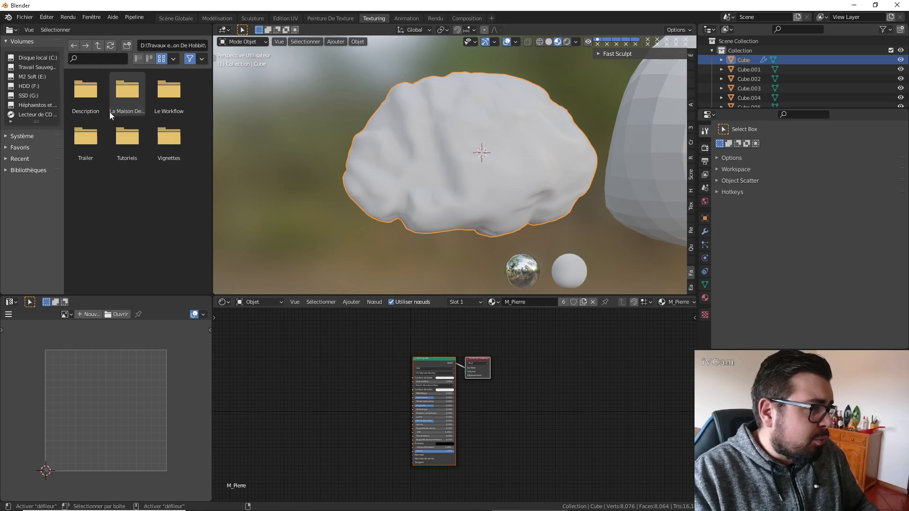
double_click(130, 110)
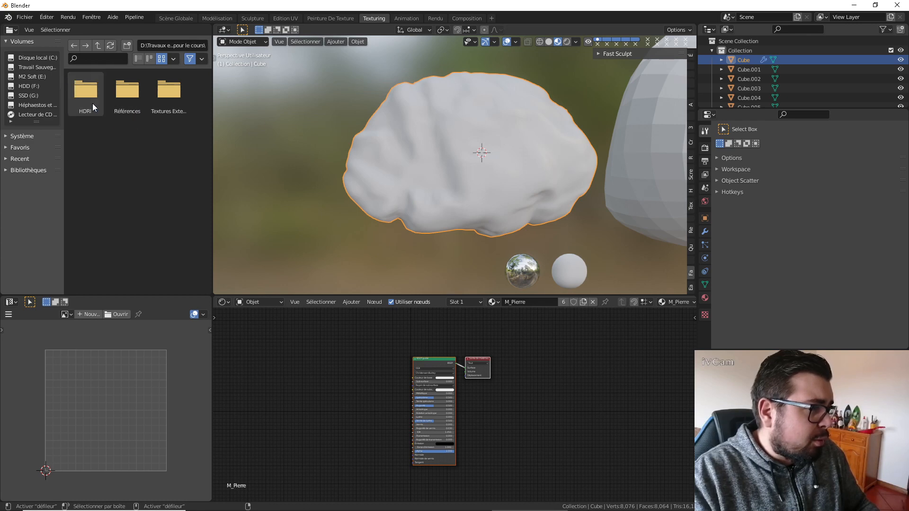
double_click(174, 101)
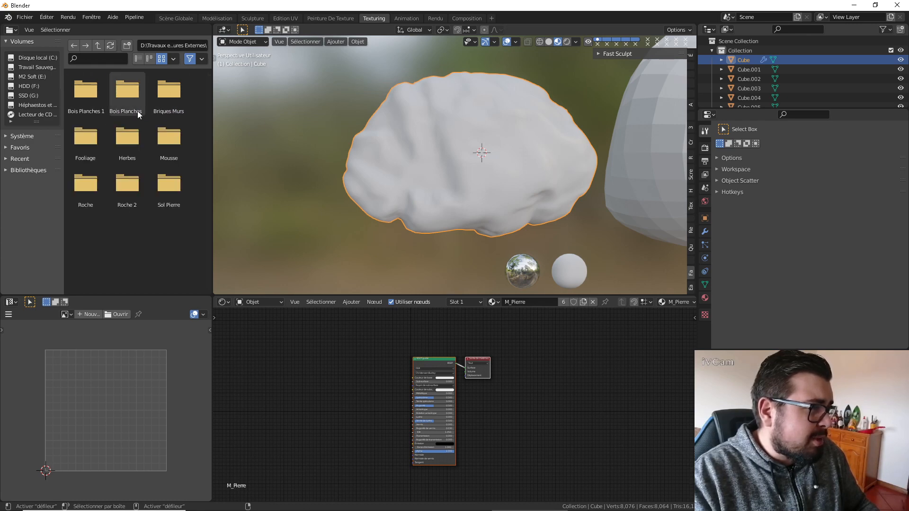
double_click(97, 201)
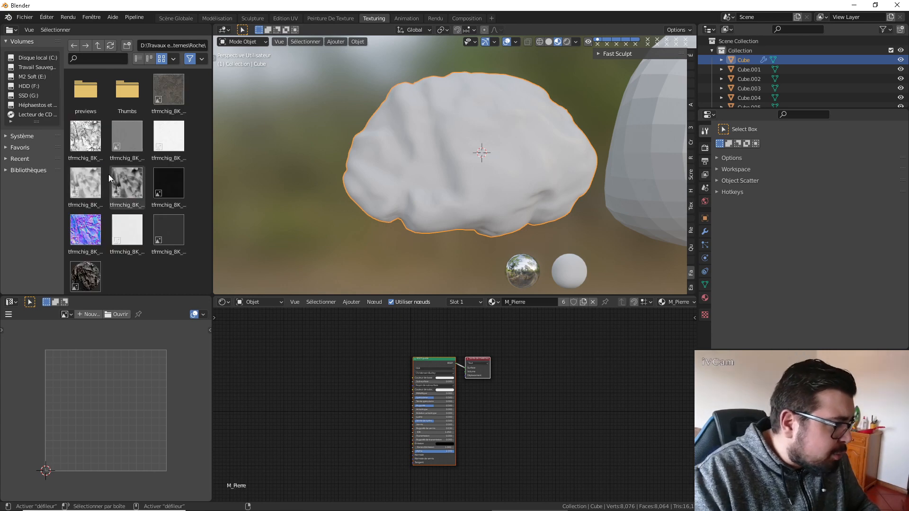
Add the tfrmchig_8K Albedo, AO, Cavity, Bump, Normal, Roughness and Specular images as texture nodes in M_Pierre.
drag(169, 90, 251, 325)
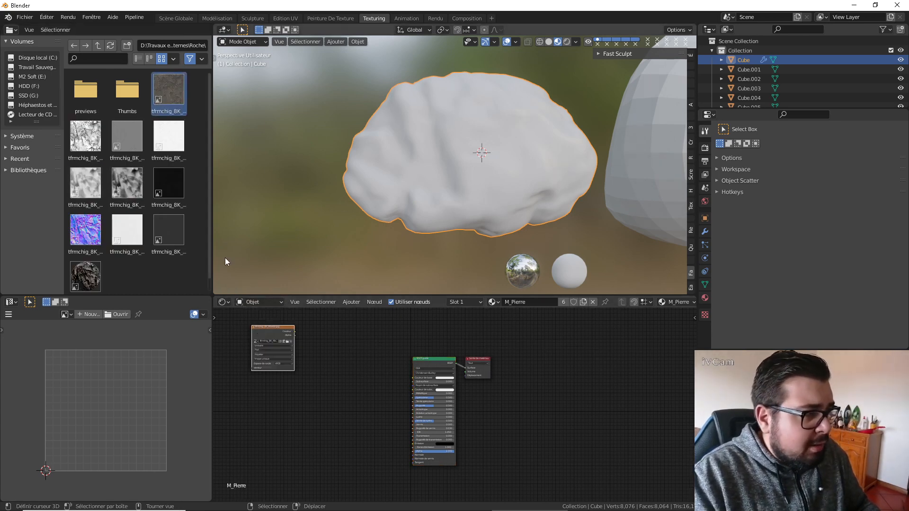
drag(85, 136, 265, 396)
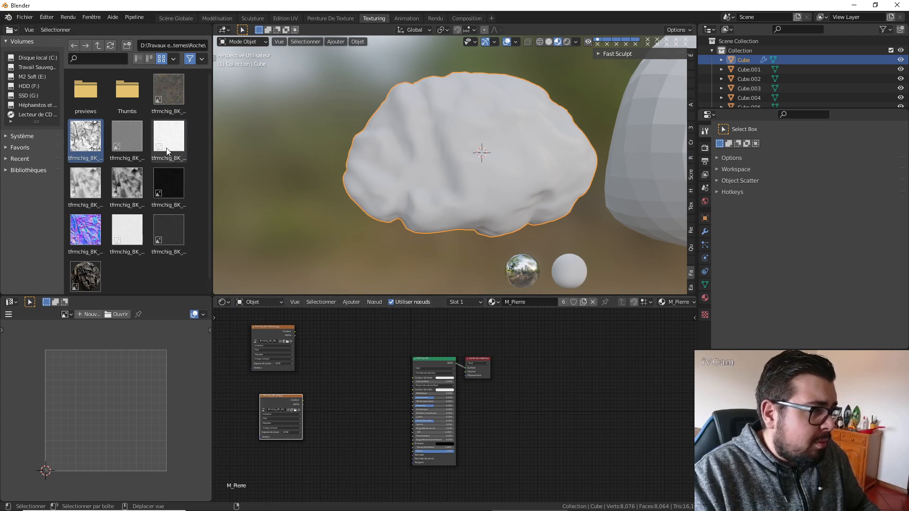
drag(167, 151, 320, 336)
drag(127, 138, 330, 419)
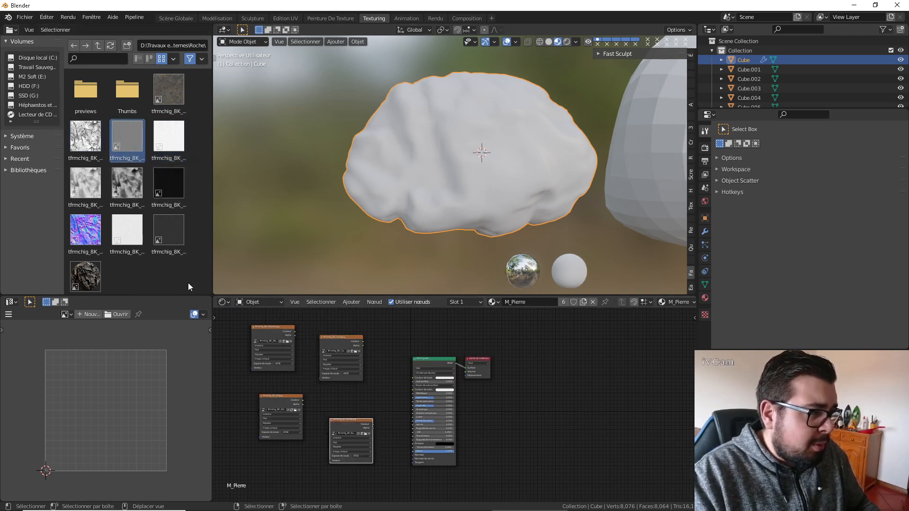
drag(98, 231, 233, 400)
drag(142, 244, 182, 272)
drag(134, 228, 292, 443)
drag(163, 222, 252, 467)
Maximize the node editor and stack the Cavity texture node directly below the Albedo node.
key(ctrl+space)
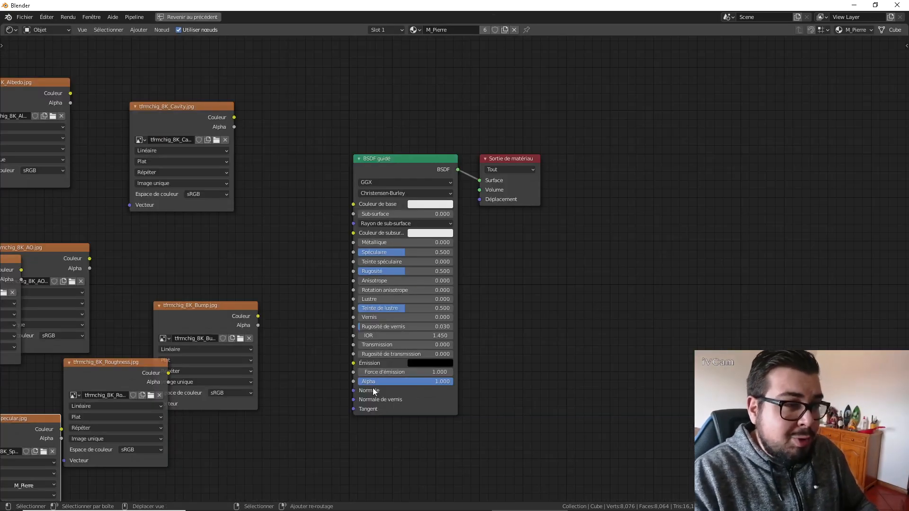
scroll(373, 388, down, 2)
scroll(342, 247, down, 1)
middle_drag(295, 229, 357, 260)
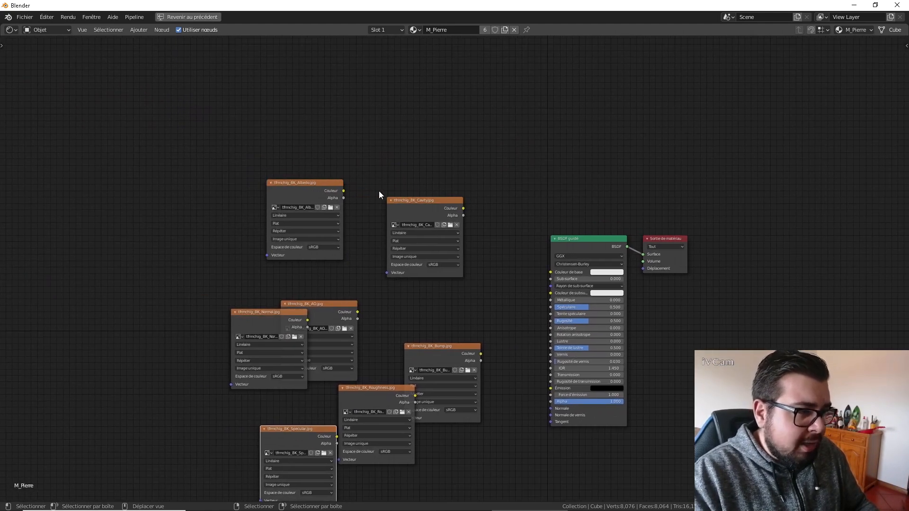
drag(337, 182, 368, 75)
drag(423, 203, 331, 163)
Add a MixRGB node and connect Albedo's color to its Color 1 and Cavity's color to its Color 2.
key(shift+a)
mouse_move(374, 209)
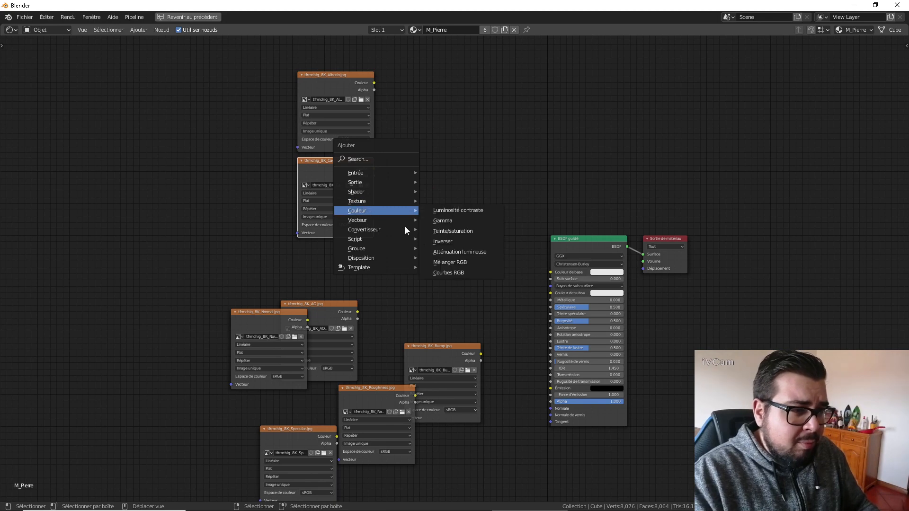
click(457, 262)
click(450, 237)
drag(374, 83, 430, 171)
drag(373, 168, 427, 175)
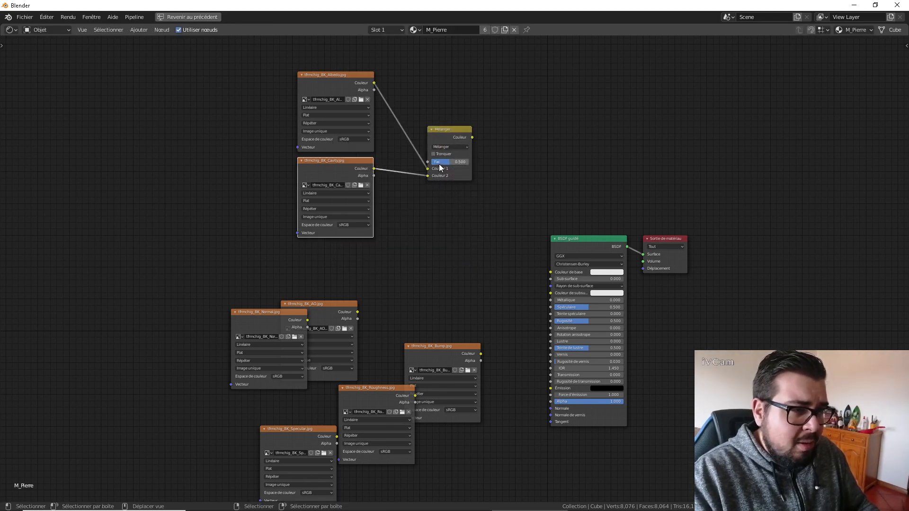
Set the mix node to Multiply with factor 1.000 and the Cavity texture's color space to Non-Color.
click(453, 147)
click(451, 169)
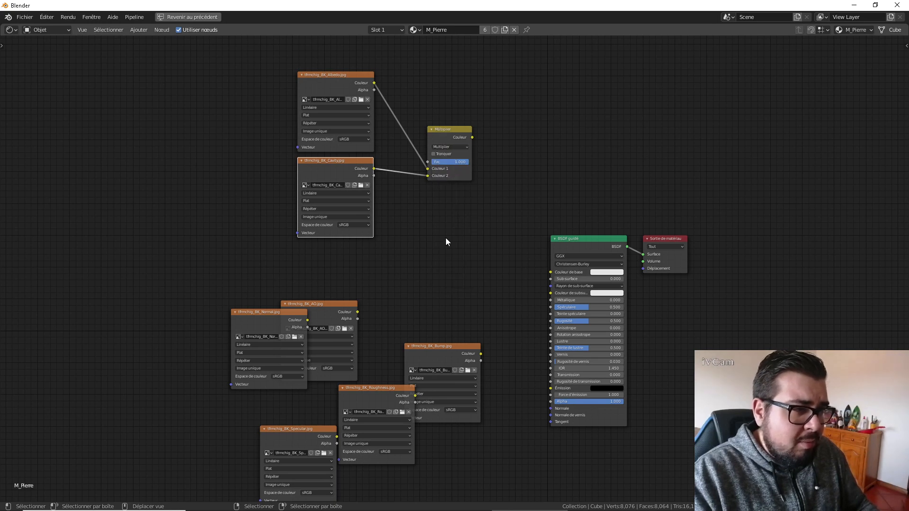
click(367, 253)
Duplicate the Multiply node, feed it the first Multiply result as Color 1 and the AO texture, set to Non-Color, as Color 2.
click(453, 131)
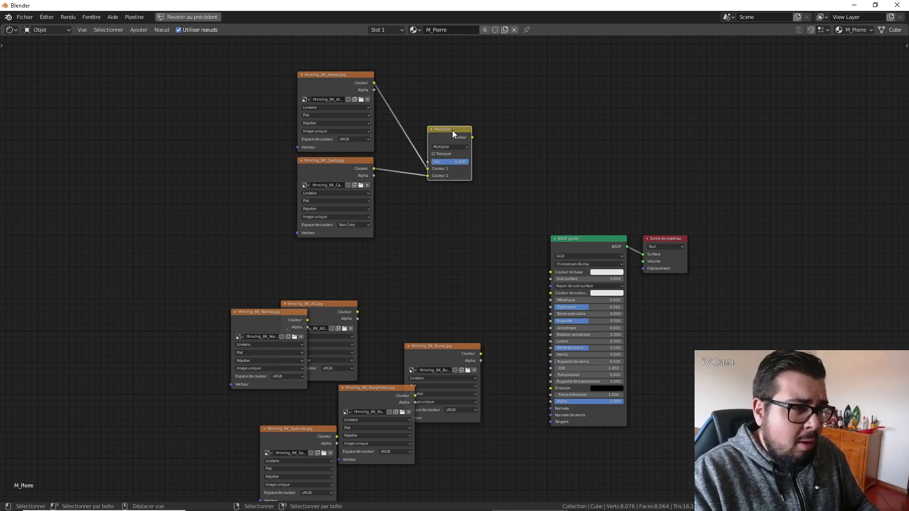
key(shift+d)
click(519, 139)
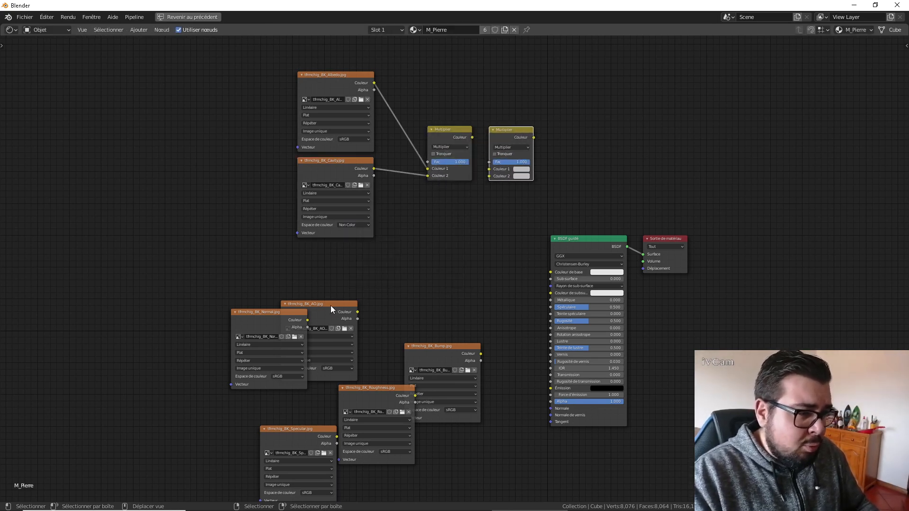
drag(332, 310, 489, 176)
click(356, 334)
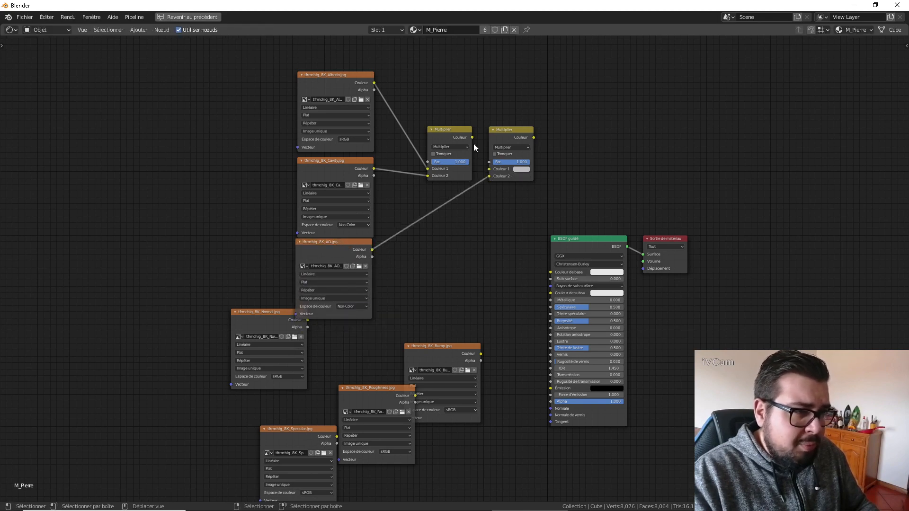
drag(471, 137, 488, 169)
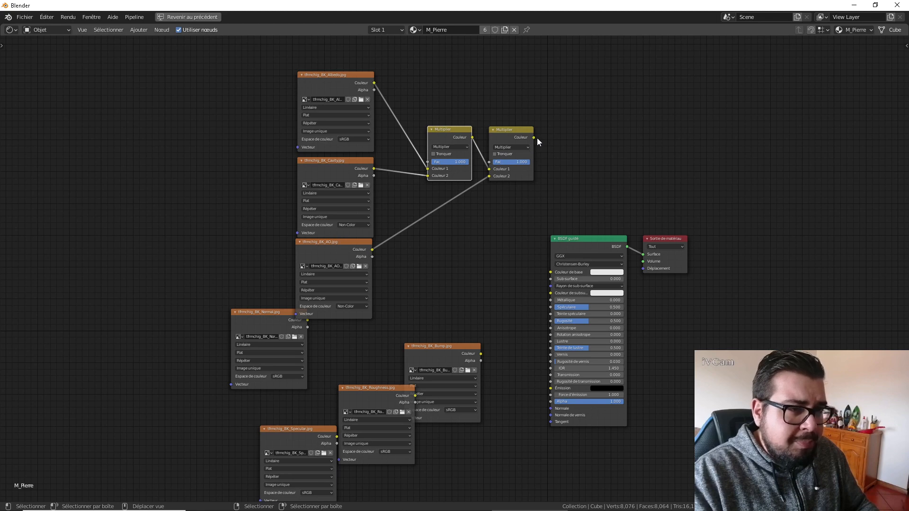
Connect the second Multiply node to the Principled BSDF's Base Color and move the shader and output nodes farther from the textures.
drag(534, 138, 569, 272)
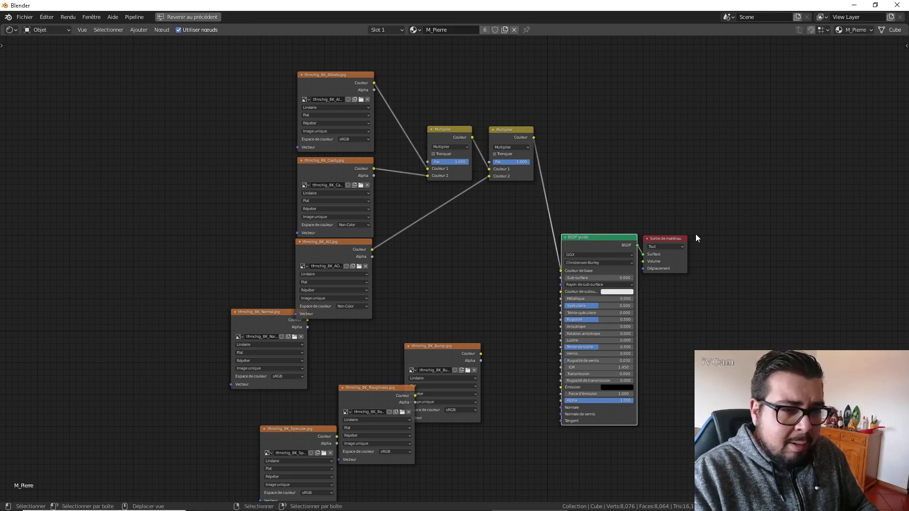
drag(680, 239, 810, 220)
drag(614, 240, 720, 217)
Add an Ambient Occlusion node and insert it between the second Multiply node and the Principled BSDF's Base Color.
key(shift+a)
mouse_move(570, 234)
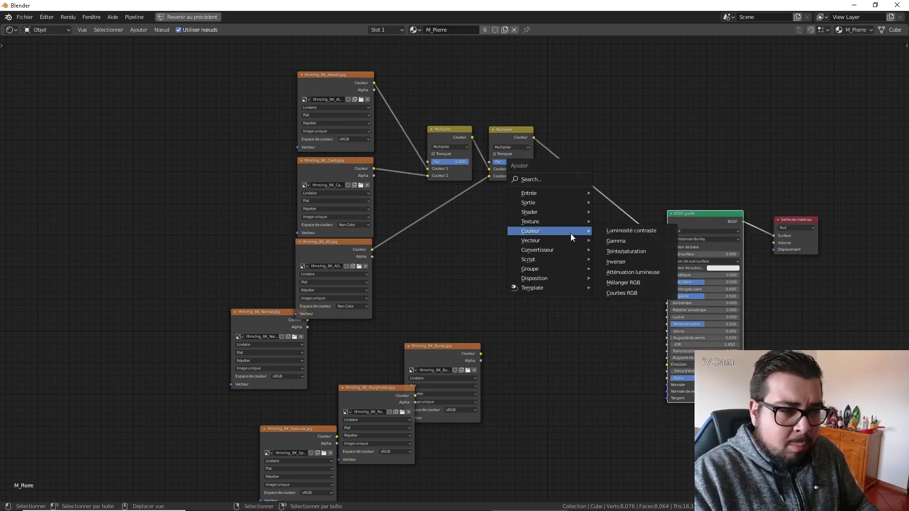
mouse_move(559, 195)
click(649, 207)
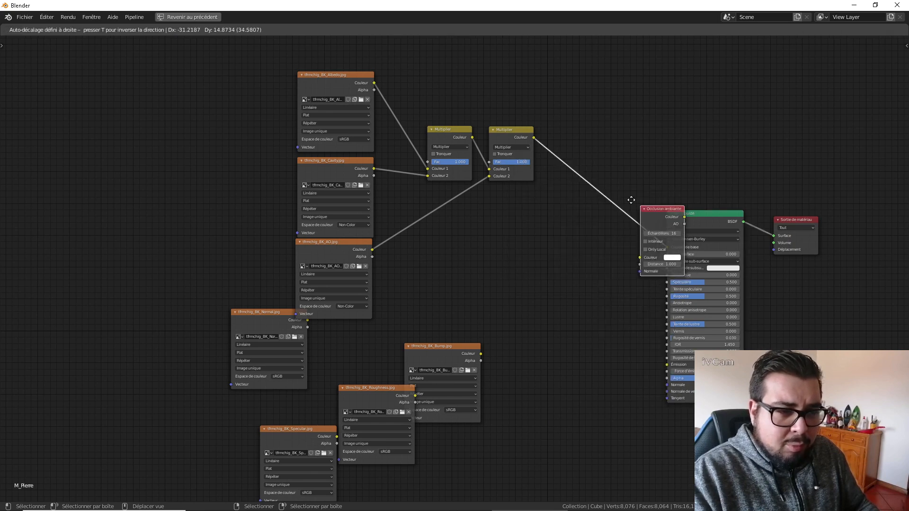
click(586, 176)
drag(616, 183, 620, 162)
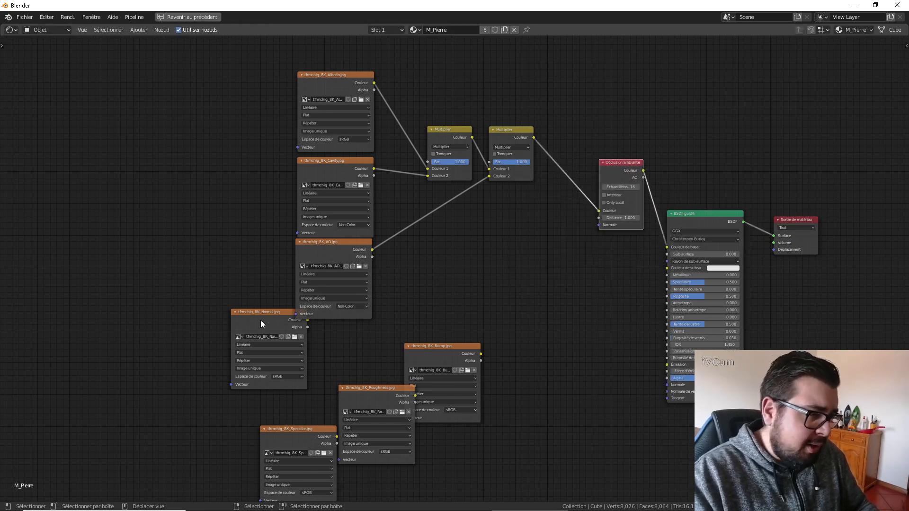
Stack the Specular and Roughness textures below the AO texture and set the Normal and Bump textures aside.
drag(261, 324, 111, 310)
middle_drag(389, 402, 403, 323)
drag(404, 324, 449, 427)
drag(328, 359, 361, 259)
drag(436, 266, 98, 389)
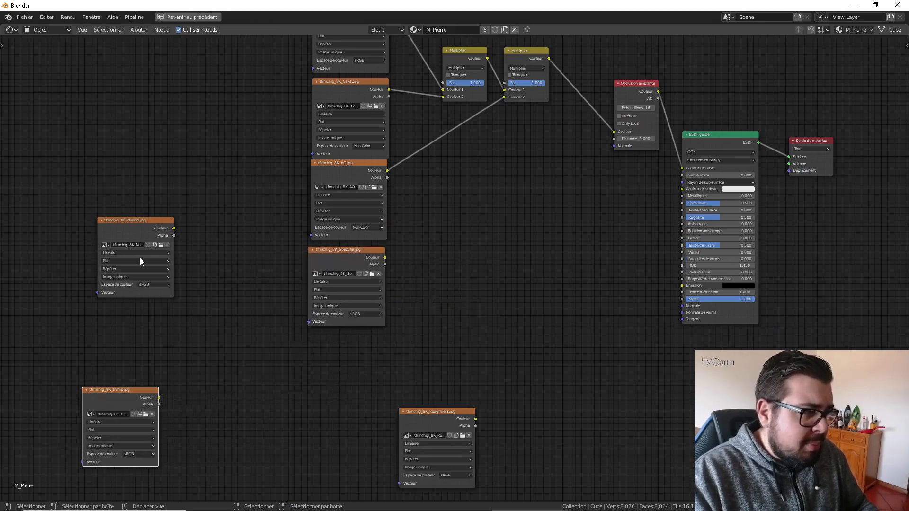
drag(437, 423, 347, 346)
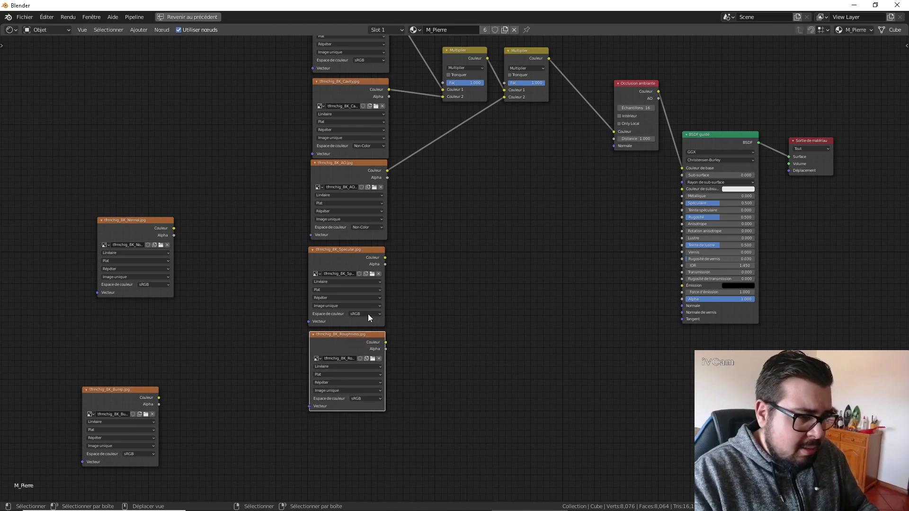
Connect the Specular and Roughness textures to the matching Principled BSDF inputs and set both color spaces to Non-Color.
drag(385, 258, 684, 202)
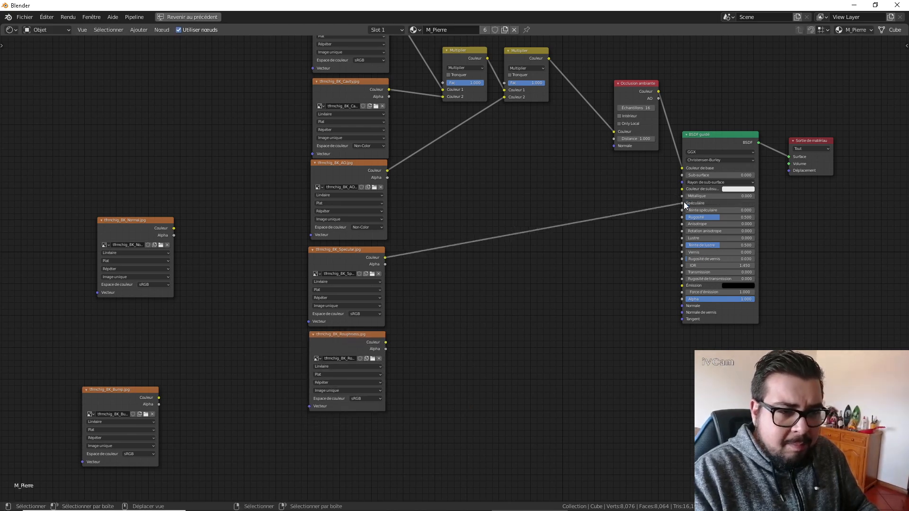
drag(385, 341, 683, 217)
click(372, 314)
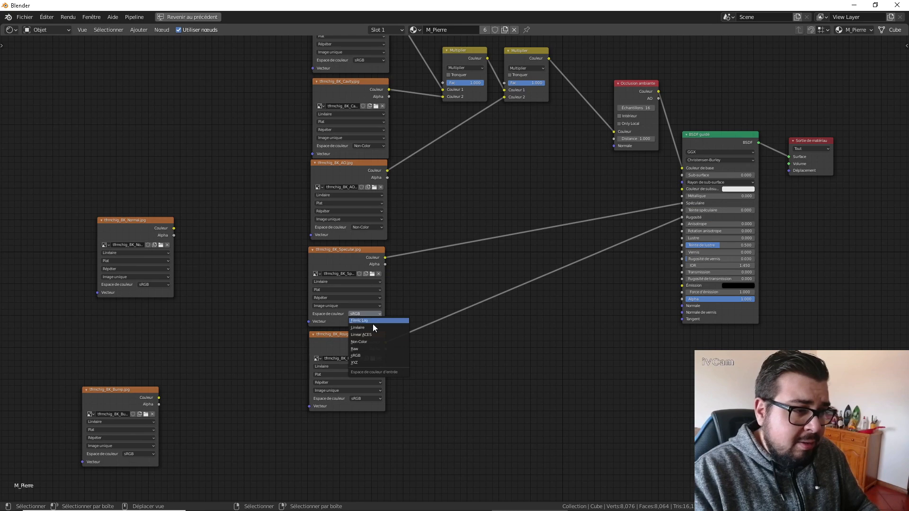
click(374, 399)
click(373, 425)
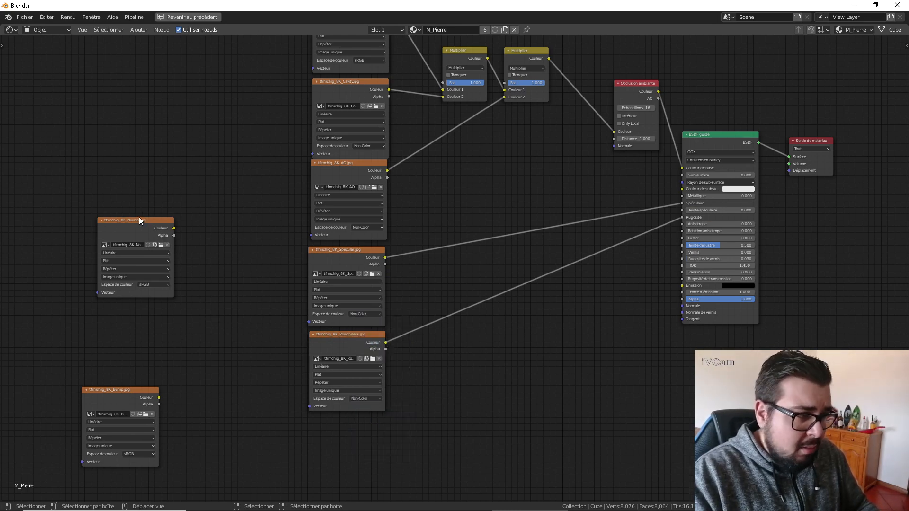
Place the Bump texture directly below the Roughness texture and set its color space to Non-Color.
drag(138, 223, 149, 207)
drag(115, 389, 348, 420)
middle_drag(442, 413, 456, 295)
click(393, 393)
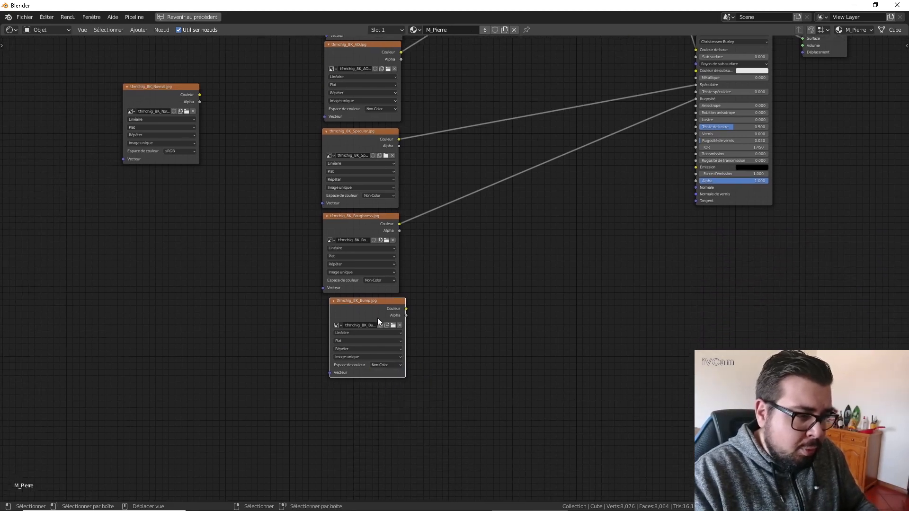
drag(376, 317, 371, 318)
Place the Normal texture below the Bump texture and set its color space to Non-Color.
middle_drag(476, 271, 446, 323)
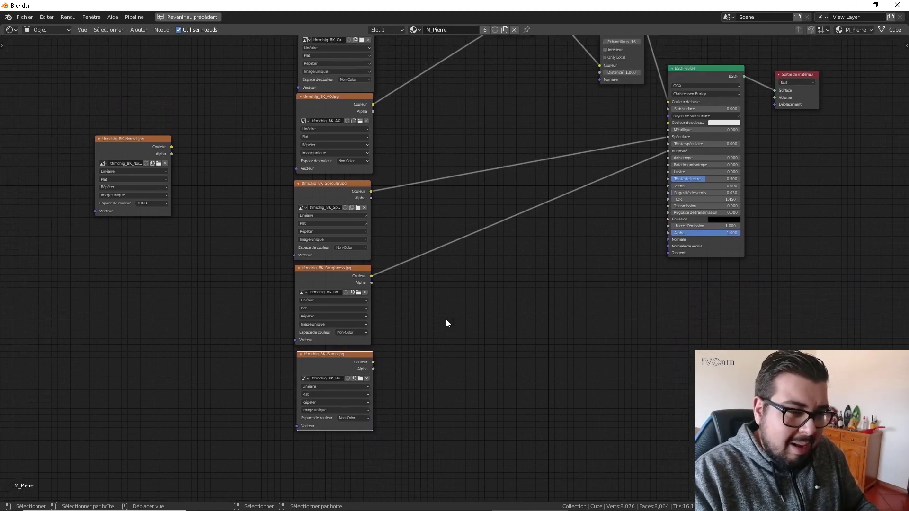
scroll(182, 220, down, 1)
middle_drag(219, 275, 258, 204)
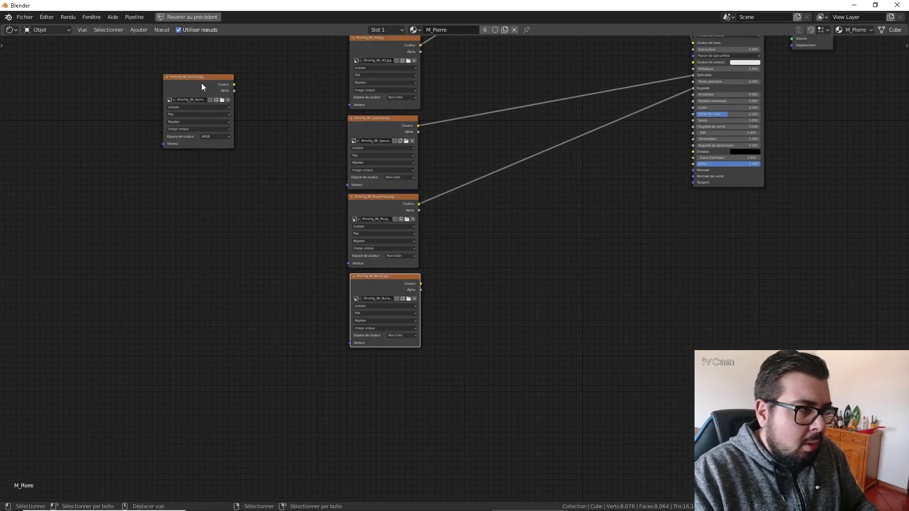
drag(209, 94, 393, 374)
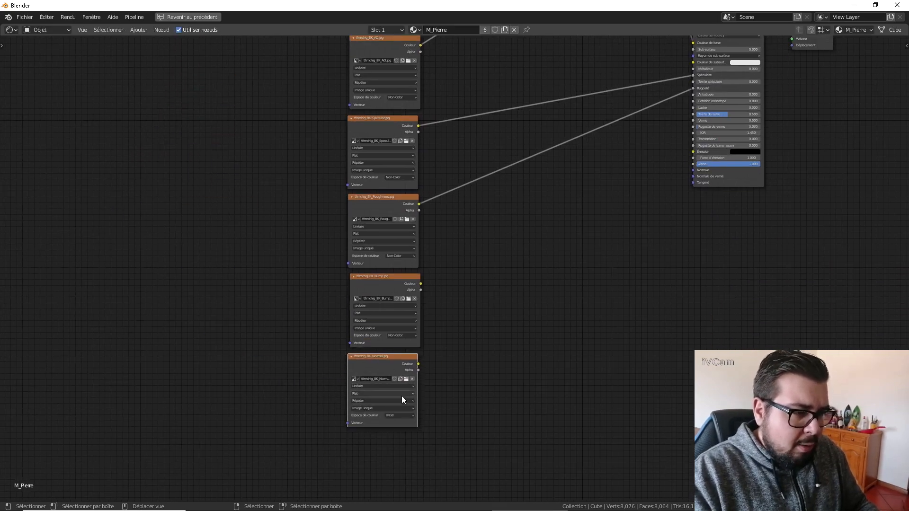
click(405, 418)
click(404, 439)
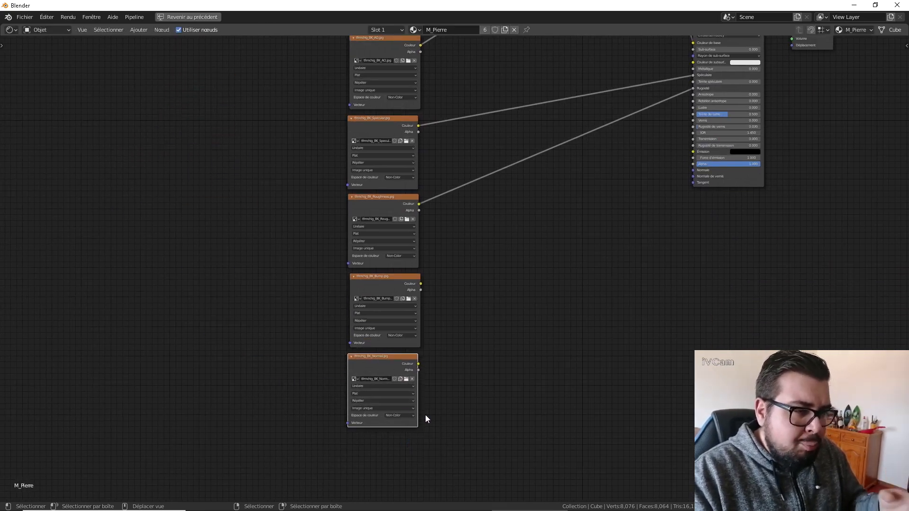
Add a Bump node, feed the Bump texture's color into its Height, and connect its output to the Principled BSDF's Normal.
middle_drag(486, 304, 412, 373)
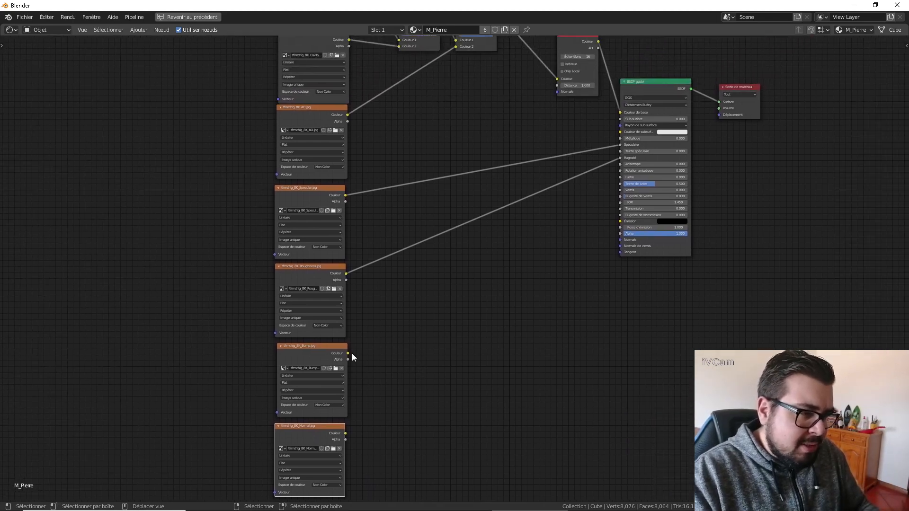
key(shift+a)
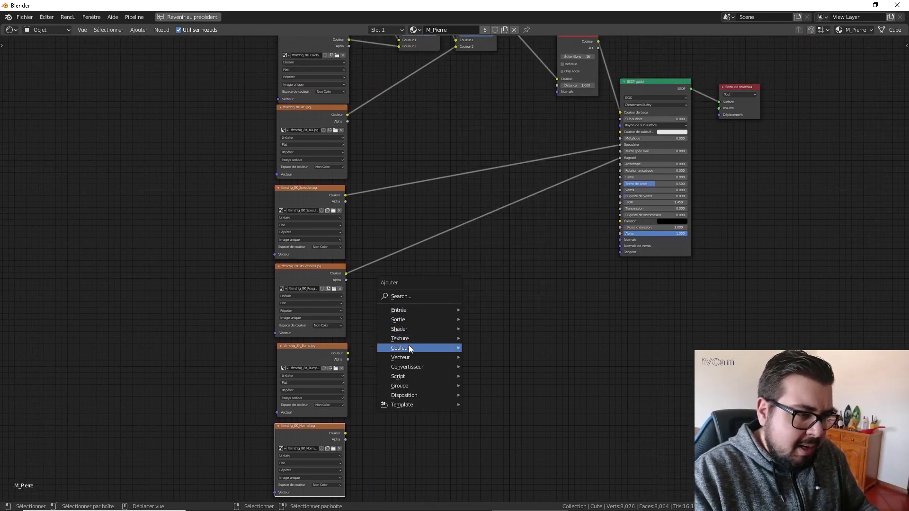
mouse_move(425, 359)
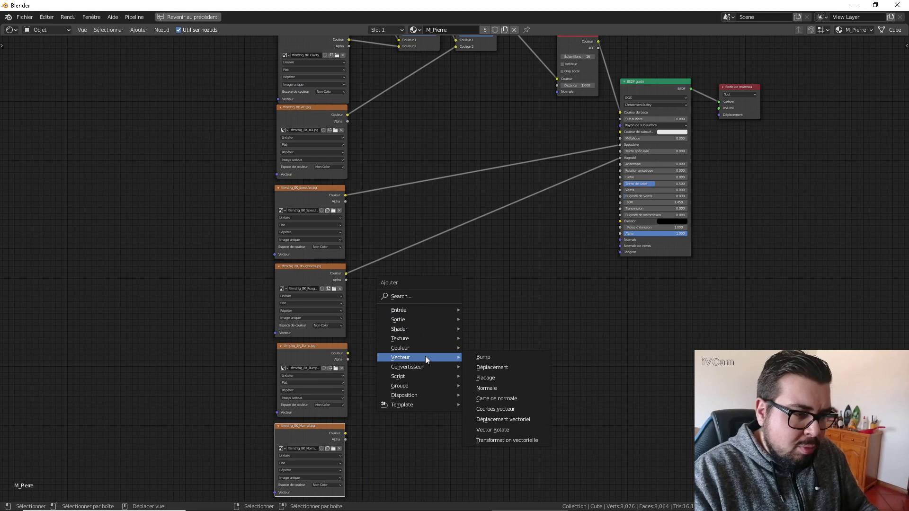
click(490, 358)
drag(347, 353, 530, 283)
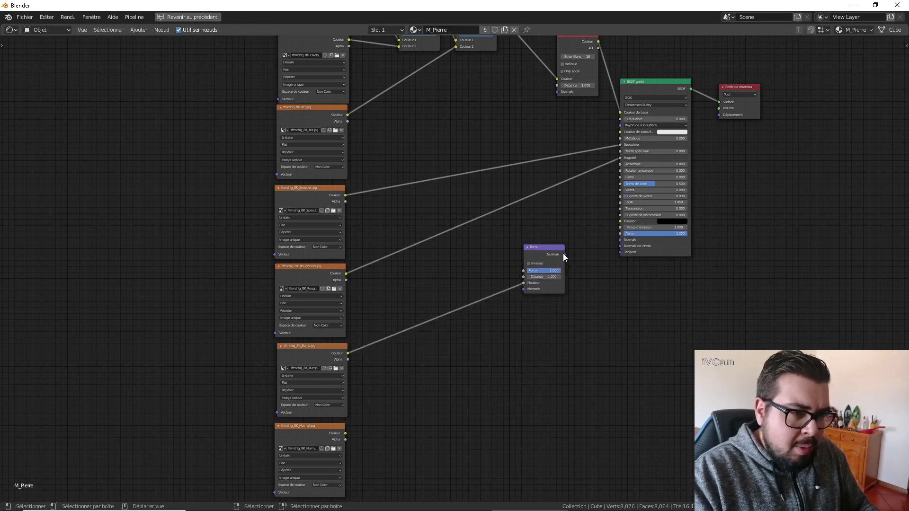
drag(563, 254, 624, 241)
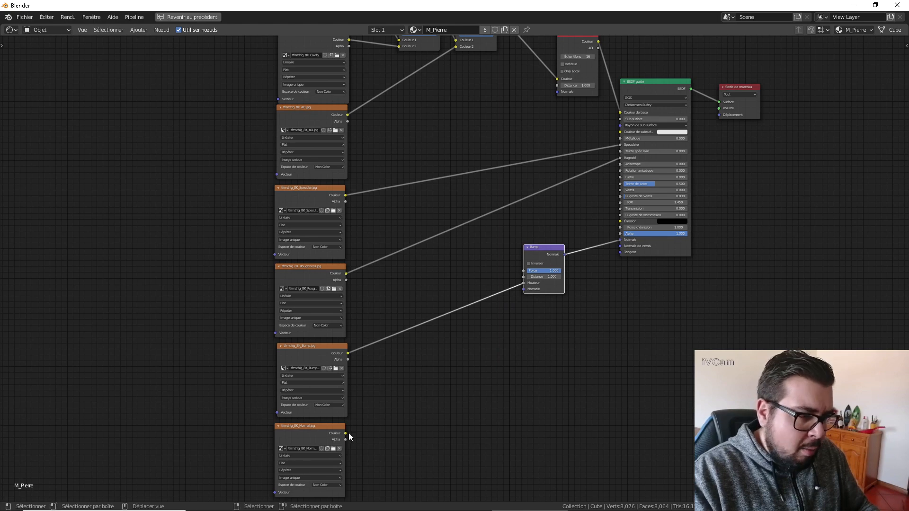
Add a Normal Map node, feed it the Normal texture's color, and connect its output to the Bump node's Normal input.
key(shift+a)
mouse_move(398, 419)
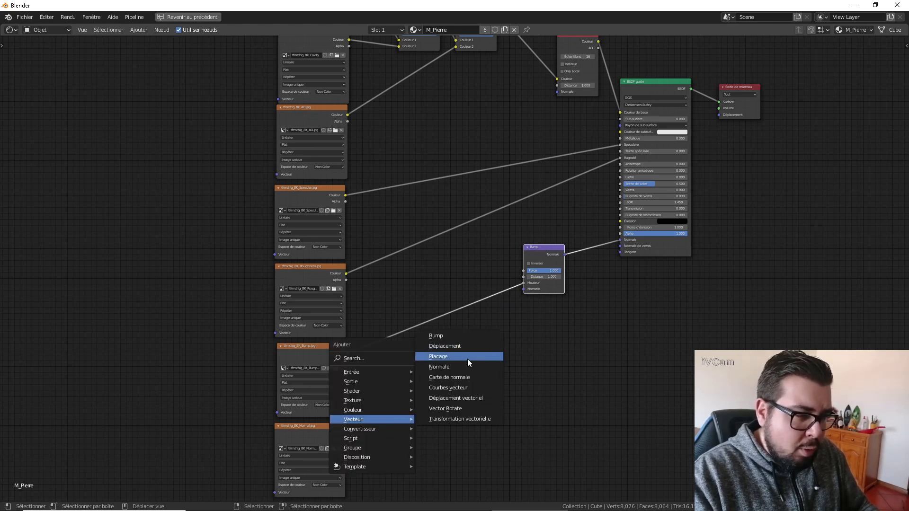
click(450, 377)
click(471, 374)
drag(346, 434, 450, 391)
drag(494, 362, 527, 289)
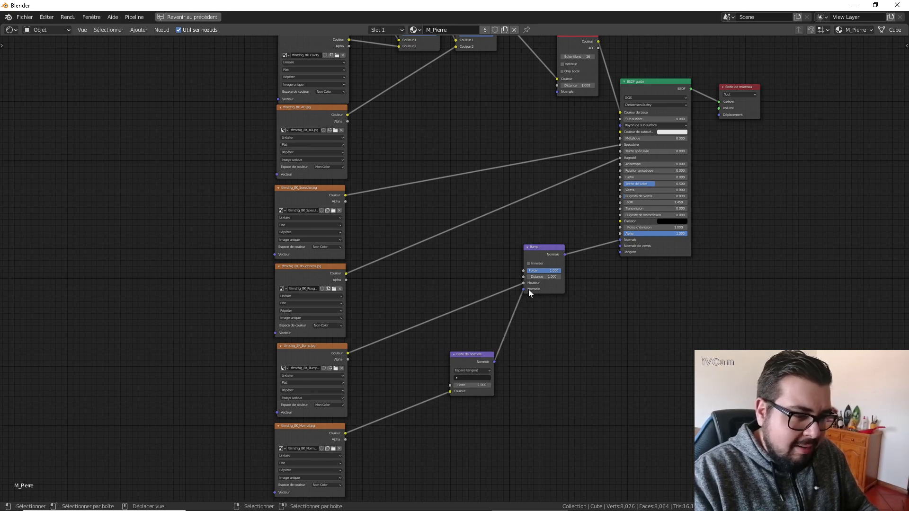
Add Texture Coordinate and Mapping nodes to the Albedo texture and move them farther away from the texture column.
middle_drag(410, 189, 496, 368)
scroll(496, 368, up, 1)
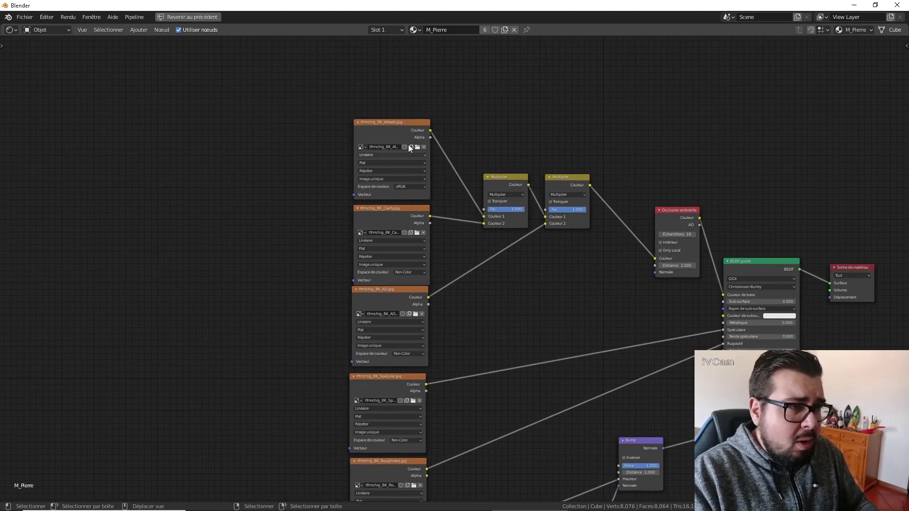
click(393, 126)
key(ctrl+t)
drag(294, 118, 176, 157)
middle_drag(205, 179, 302, 152)
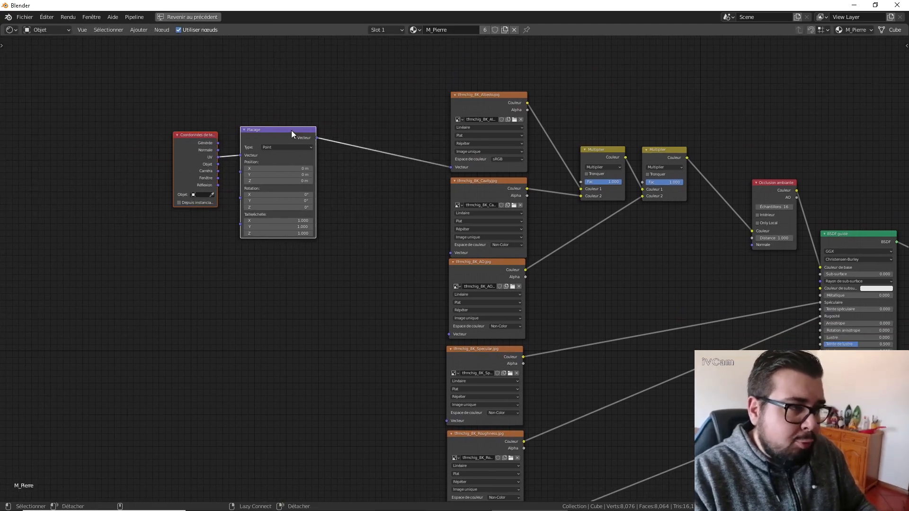
Connect the Mapping node's Vector output to the Cavity, AO, Specular, Roughness, Bump and Normal textures.
alt+right_drag(293, 132, 446, 289)
scroll(396, 313, up, 1)
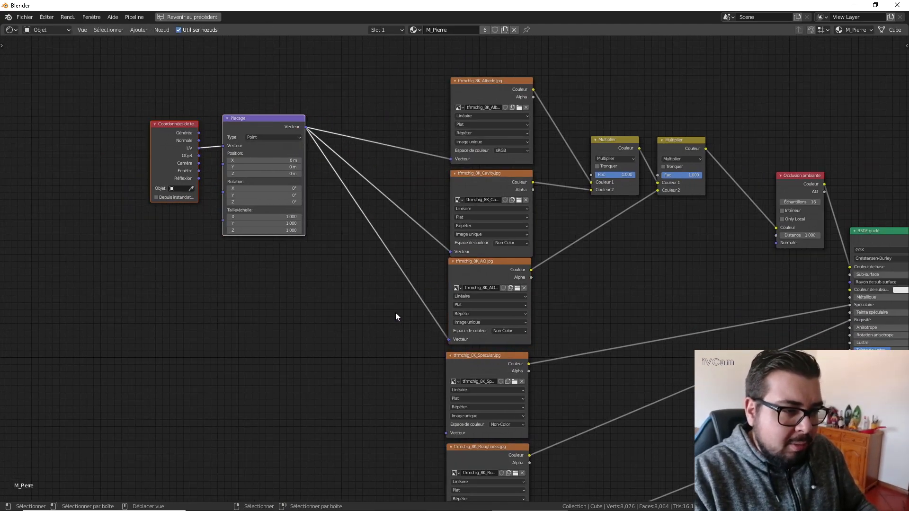
scroll(398, 322, down, 6)
middle_drag(399, 325, 428, 259)
alt+right_drag(364, 124, 473, 283)
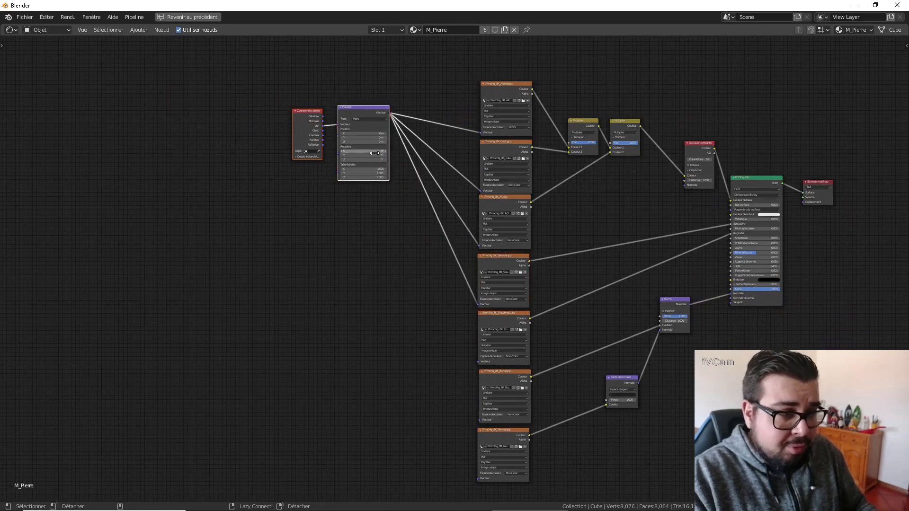
alt+right_drag(367, 142, 477, 440)
Move the Texture Coordinate and Mapping nodes down to the middle height of the texture column.
drag(391, 67, 258, 194)
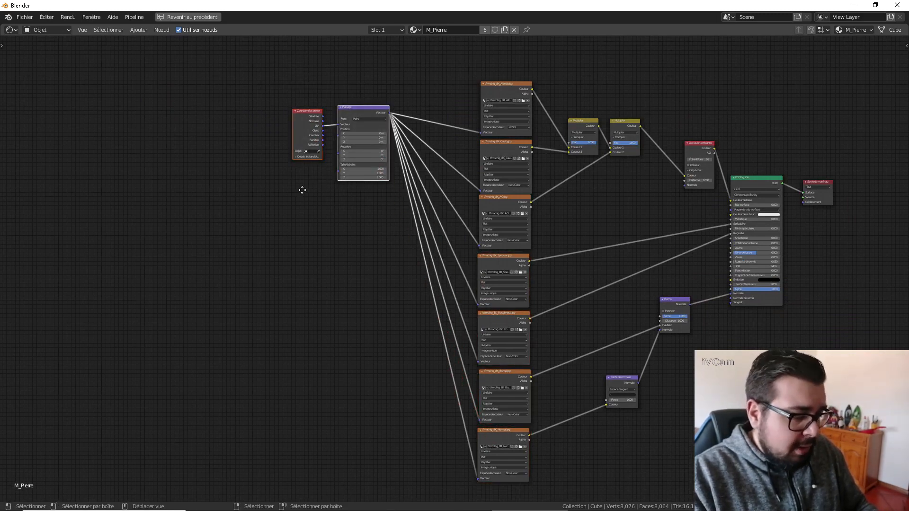
key(g)
click(289, 341)
Connect the Bump node's Normal output to the Ambient Occlusion node's Normal input and restore the full Texturing workspace layout.
middle_drag(649, 290, 469, 322)
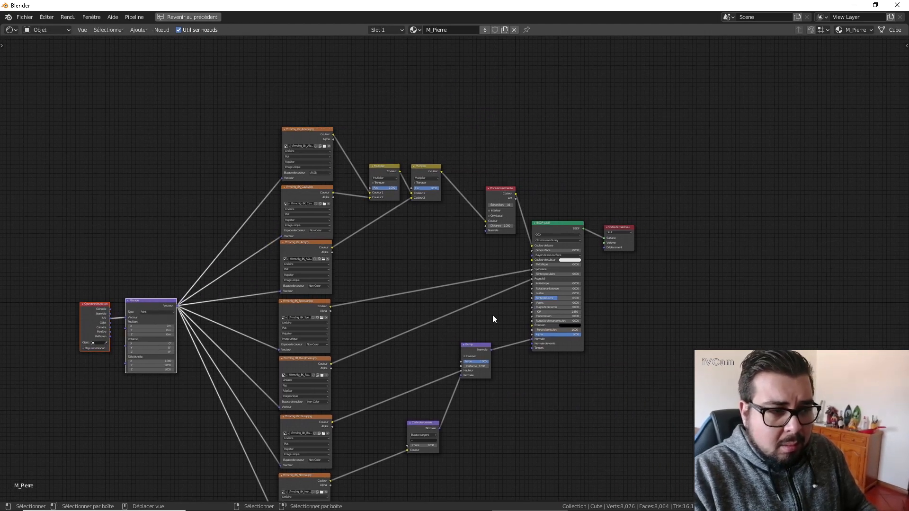
drag(491, 349, 487, 232)
drag(490, 349, 491, 232)
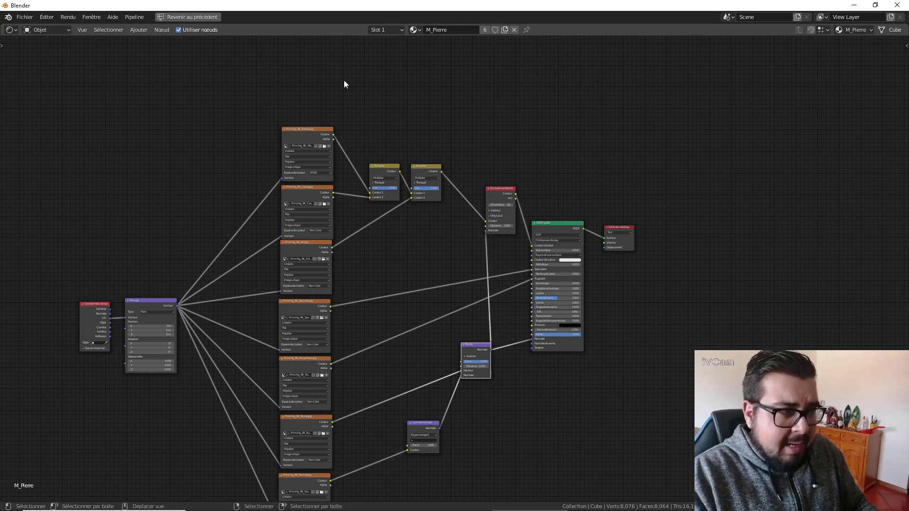
key(ctrl+space)
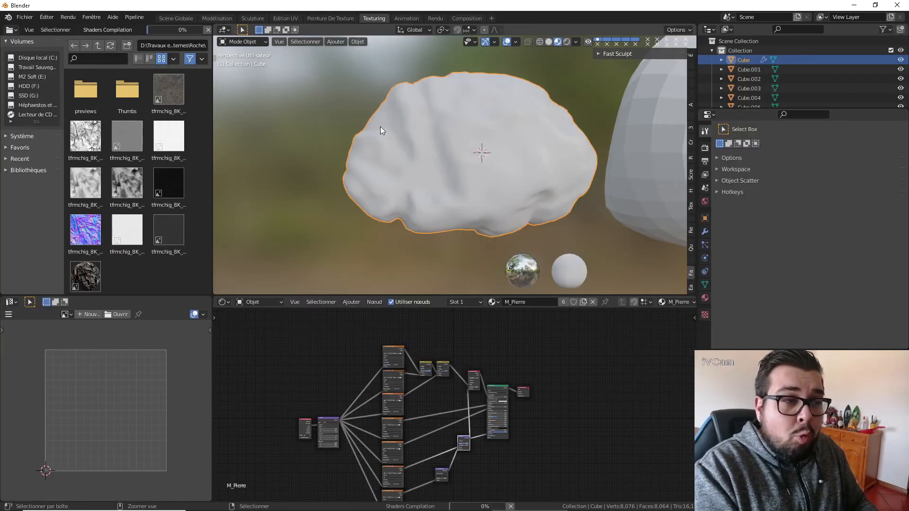
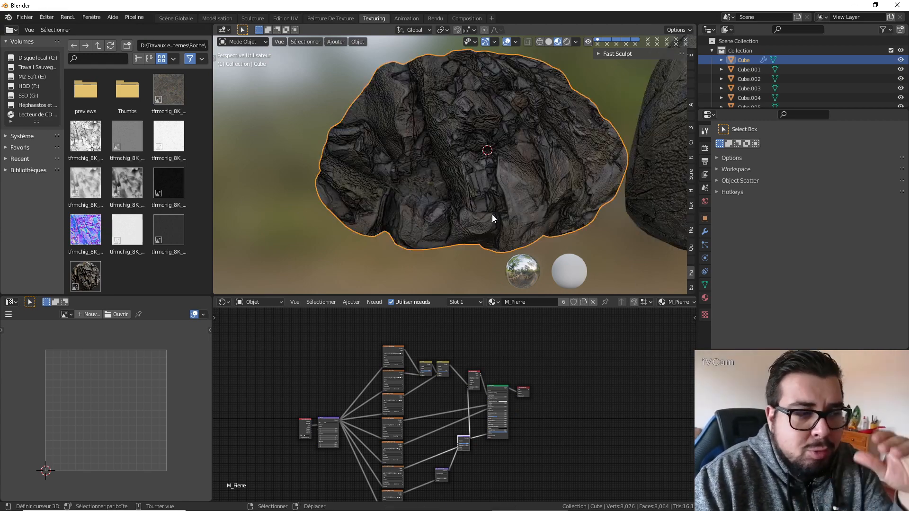
Set the Bump node's distance to 0.5 and its strength to 0.65, and inspect the rock's surface up close.
scroll(532, 398, up, 5)
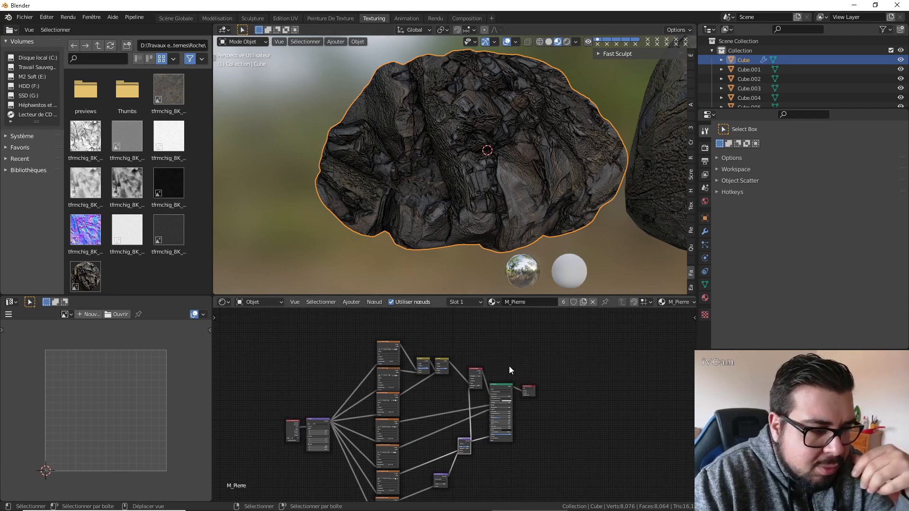
scroll(486, 377, up, 3)
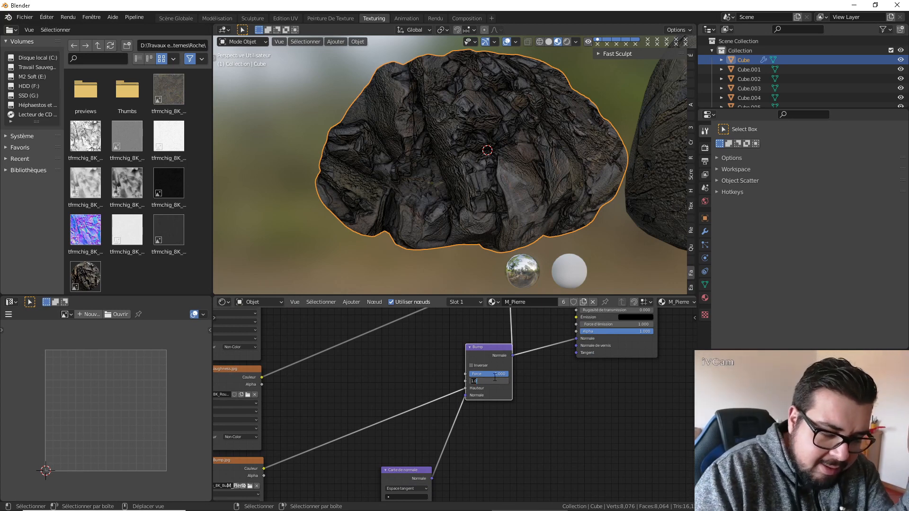
text(0.5)
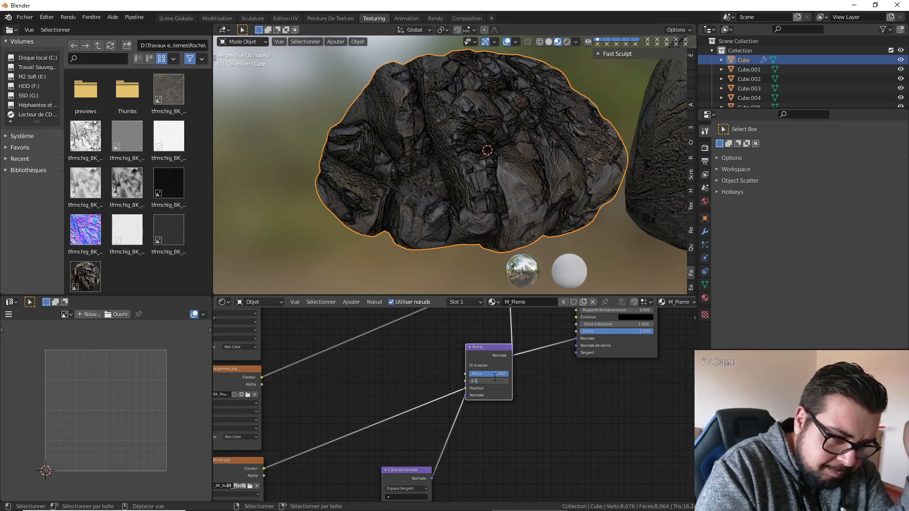
key(Return)
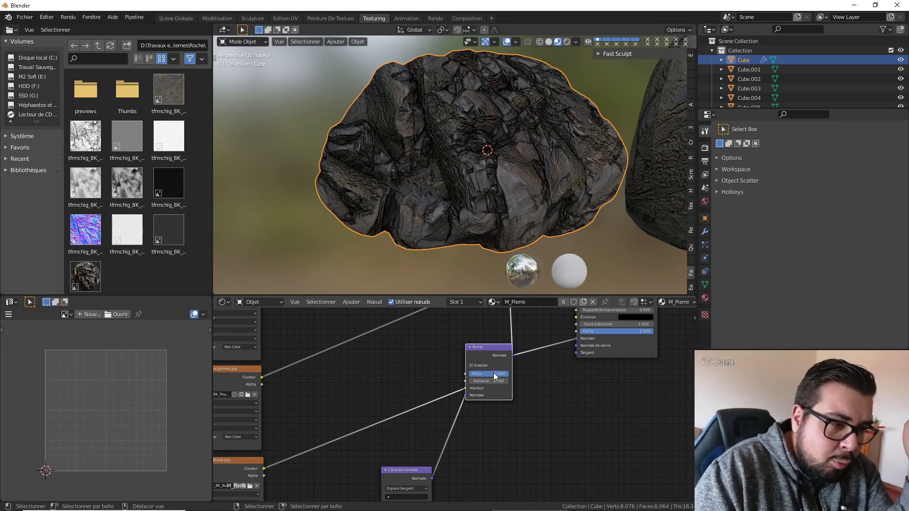
key(Return)
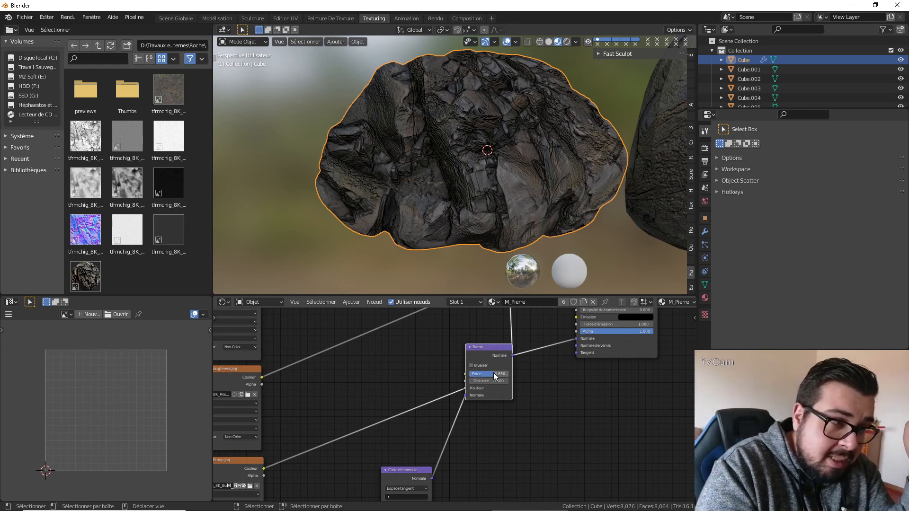
middle_drag(561, 191, 612, 184)
scroll(458, 217, up, 2)
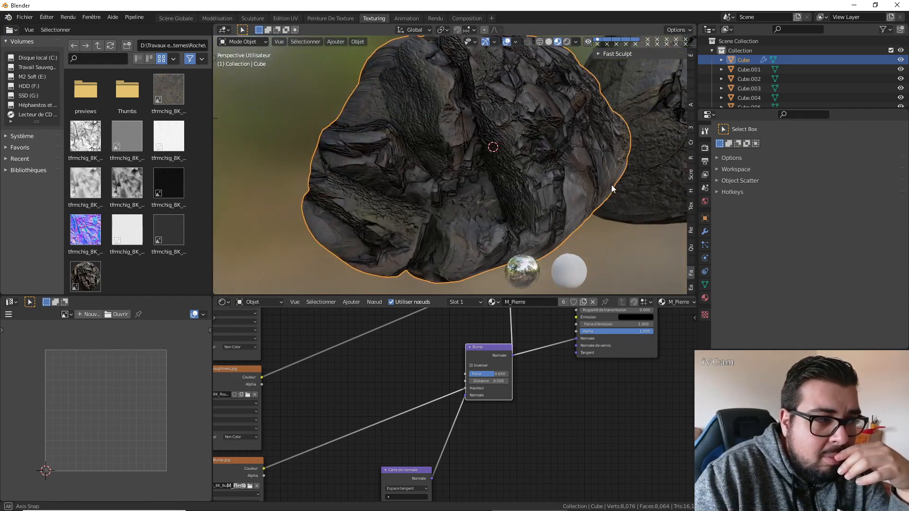
scroll(611, 184, up, 2)
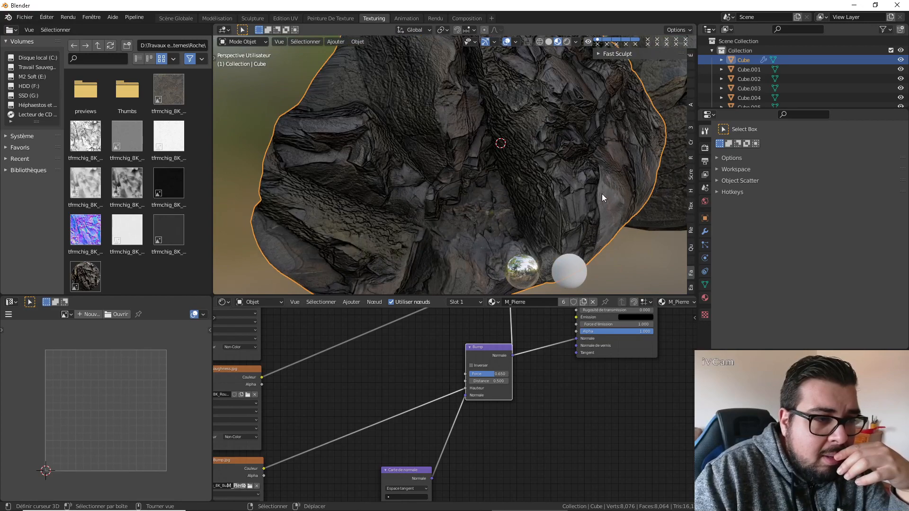
Delete the Ambient Occlusion node, link the second Multiply node's output to the Principled shader's Base Color, and shift that Multiply node closer to the shader.
middle_drag(511, 407, 615, 485)
scroll(634, 418, down, 1)
middle_drag(634, 419, 555, 337)
scroll(568, 302, down, 1)
scroll(550, 390, down, 3)
middle_drag(552, 388, 544, 499)
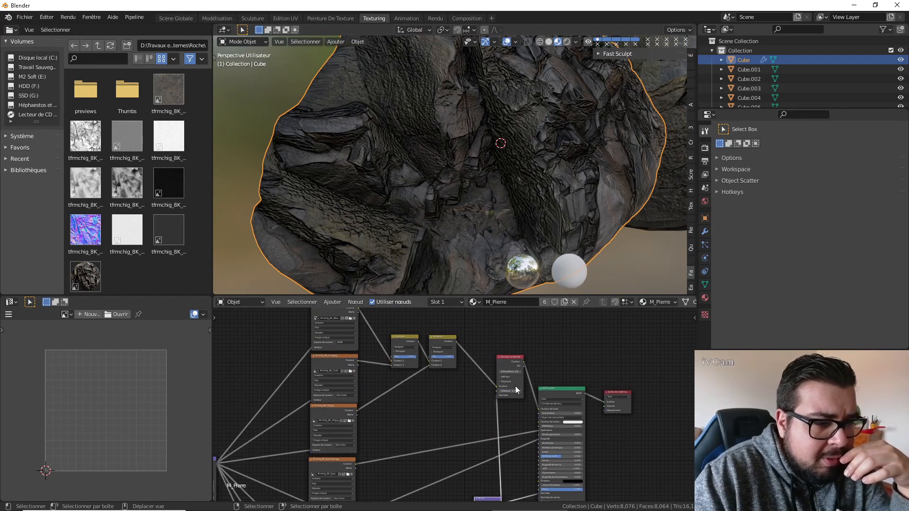
click(516, 389)
key(x)
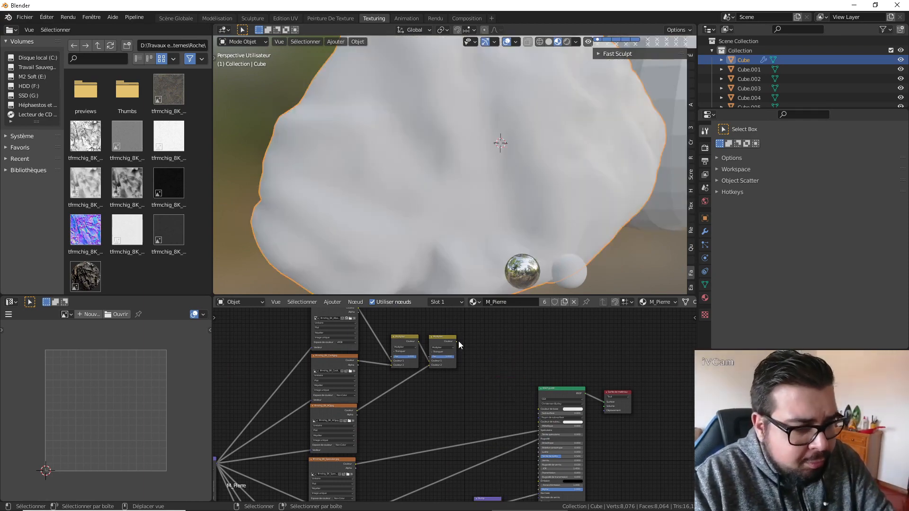
drag(456, 342, 539, 408)
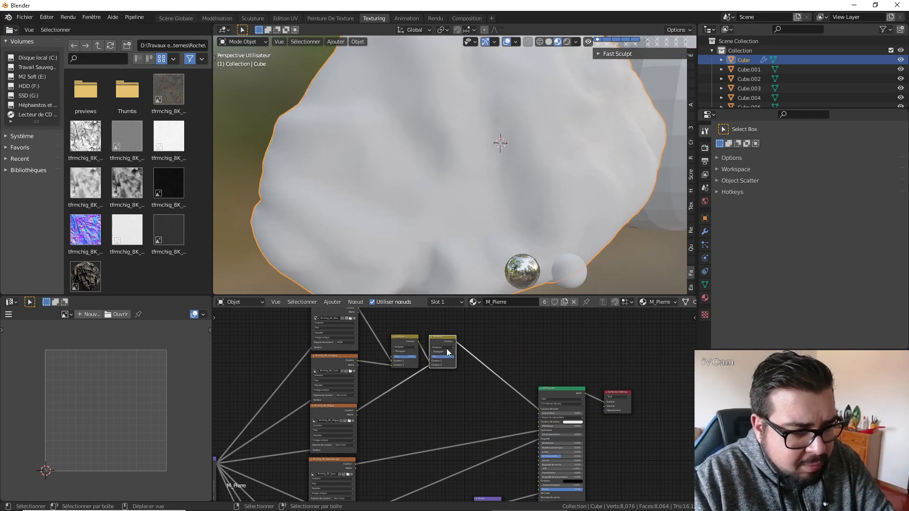
drag(441, 341, 467, 354)
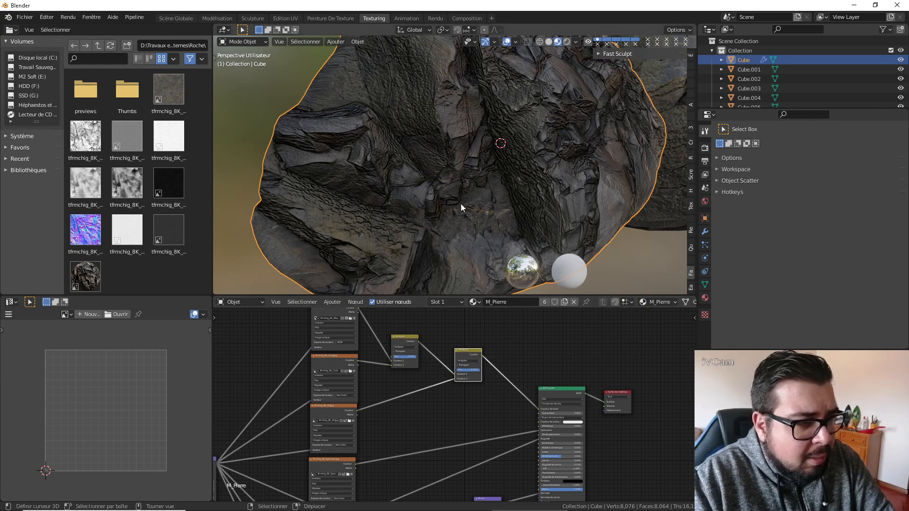
middle_drag(461, 205, 398, 215)
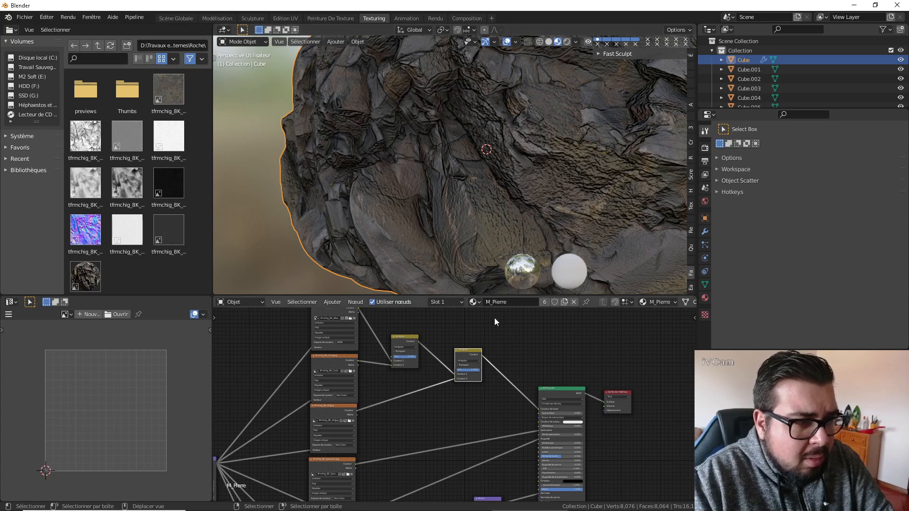
Insert an Ambient Occlusion node between the second Multiply node and the Principled shader, and feed its Normal input from the Bump node.
key(shift+a)
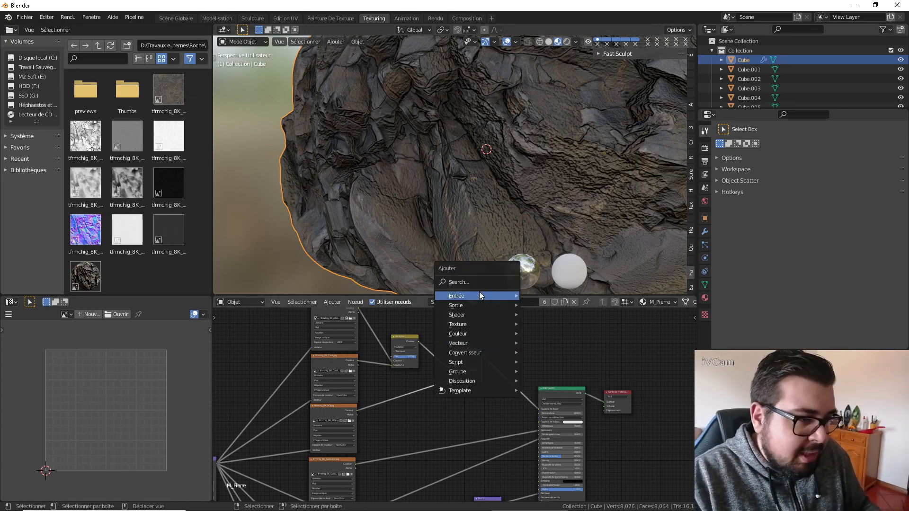
mouse_move(504, 297)
click(558, 105)
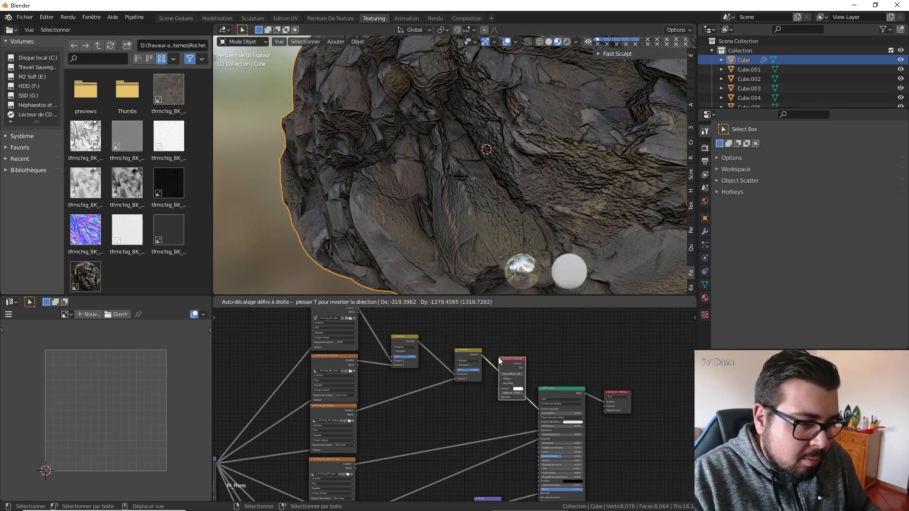
click(494, 365)
middle_drag(482, 423, 467, 377)
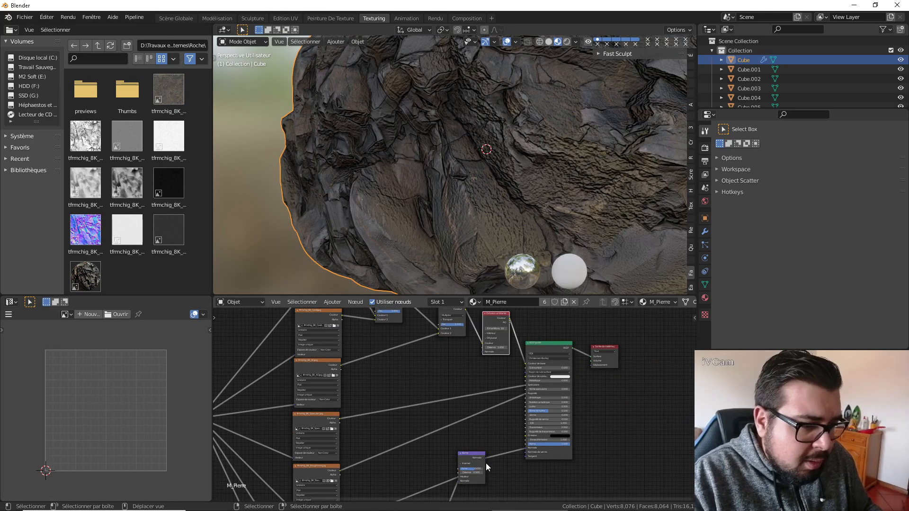
drag(485, 457, 483, 351)
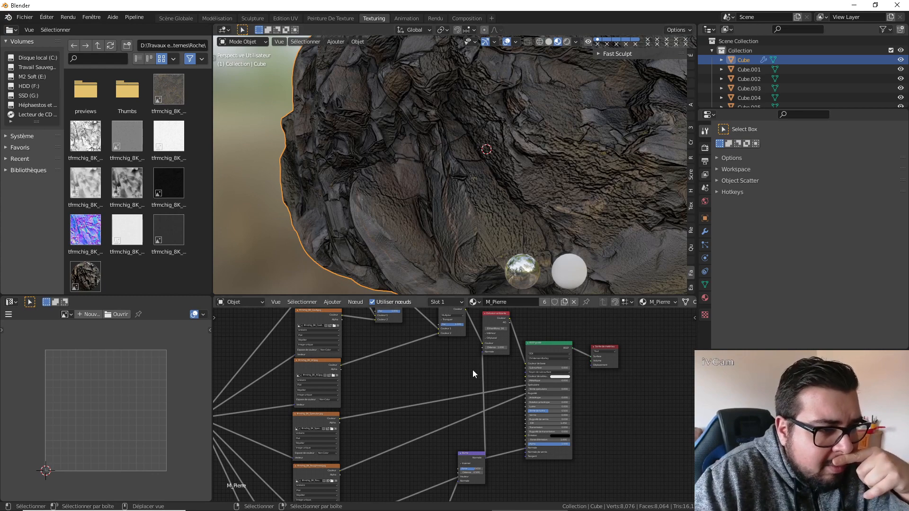
Change the Normal Map node's strength and check the result on the rock from several angles.
middle_drag(473, 370, 543, 266)
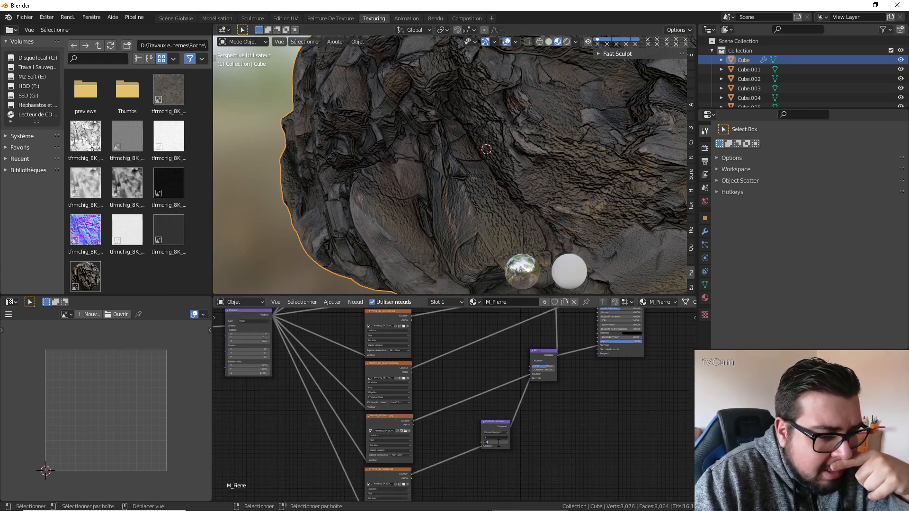
key(Return)
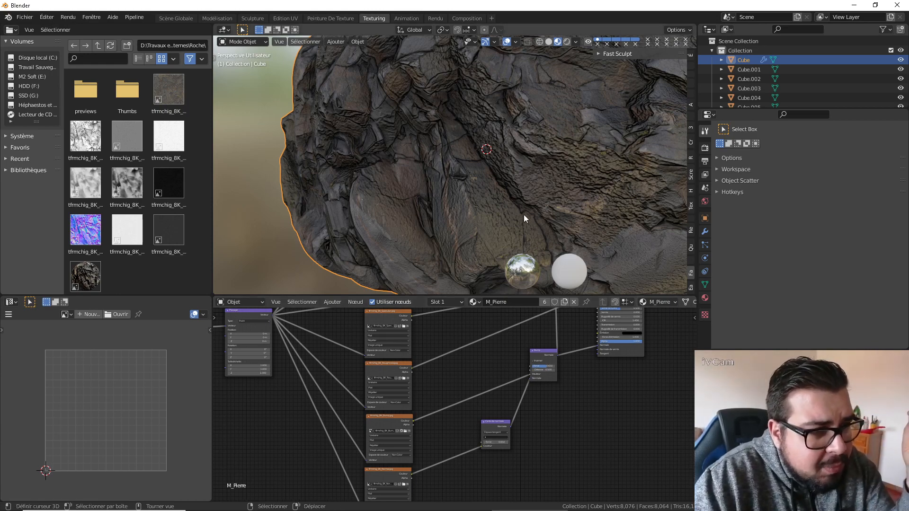
scroll(523, 214, down, 6)
middle_drag(521, 205, 567, 186)
middle_drag(585, 181, 586, 200)
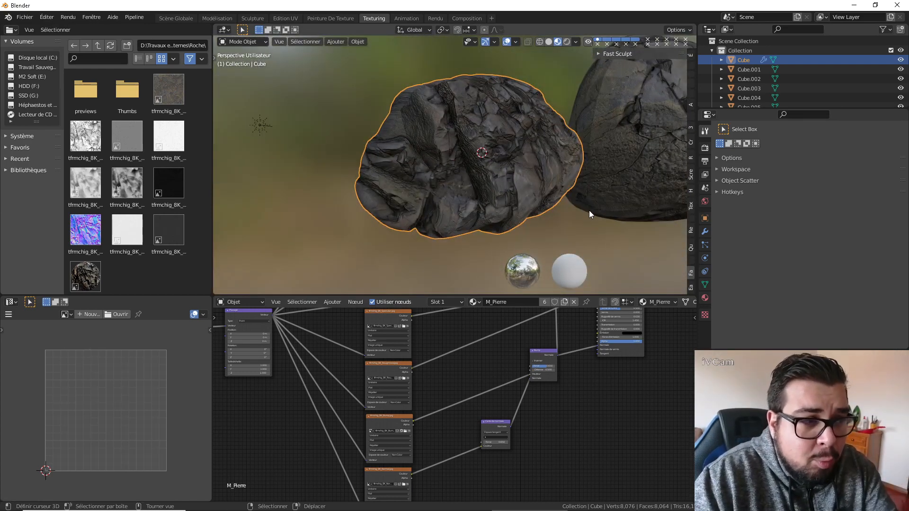
scroll(586, 214, down, 2)
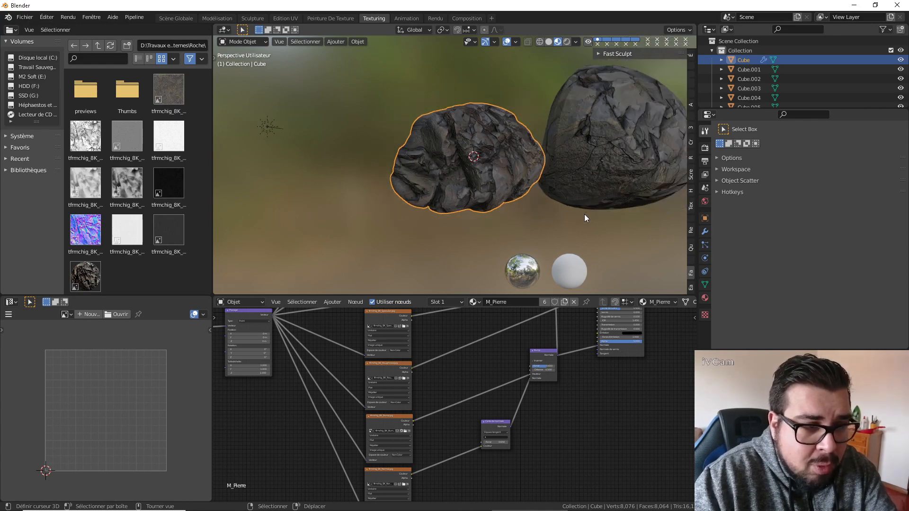
middle_drag(598, 208, 533, 187)
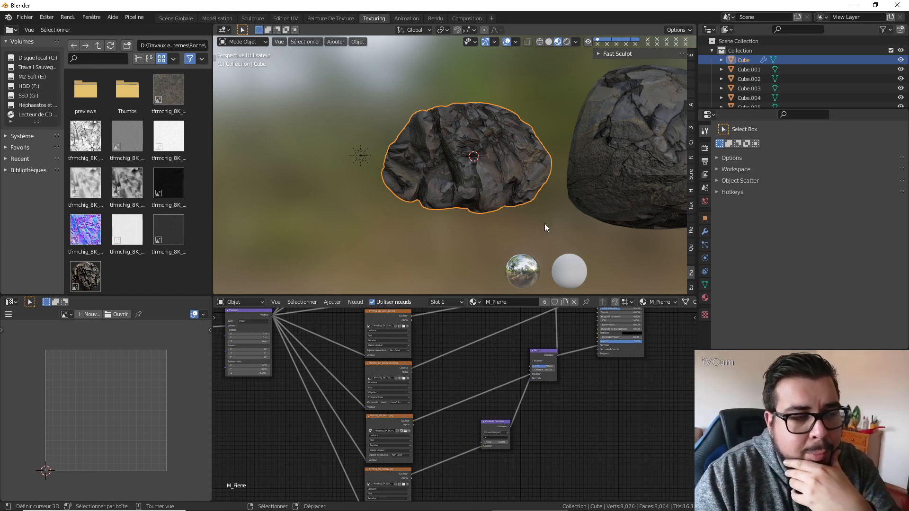
middle_drag(544, 225, 547, 224)
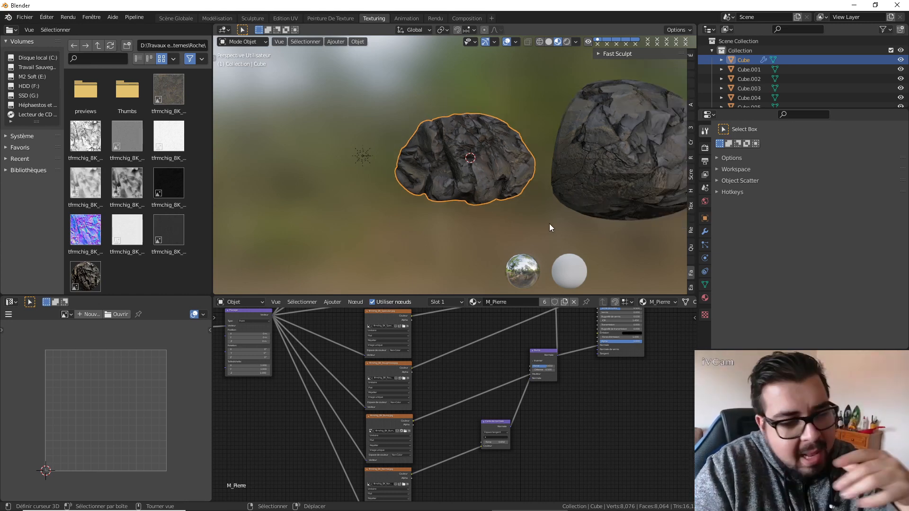
Unwrap all of Cube.001 with Project from View from the front orthographic view.
key(a)
click(561, 184)
middle_drag(562, 184, 517, 163)
scroll(531, 188, down, 3)
click(446, 161)
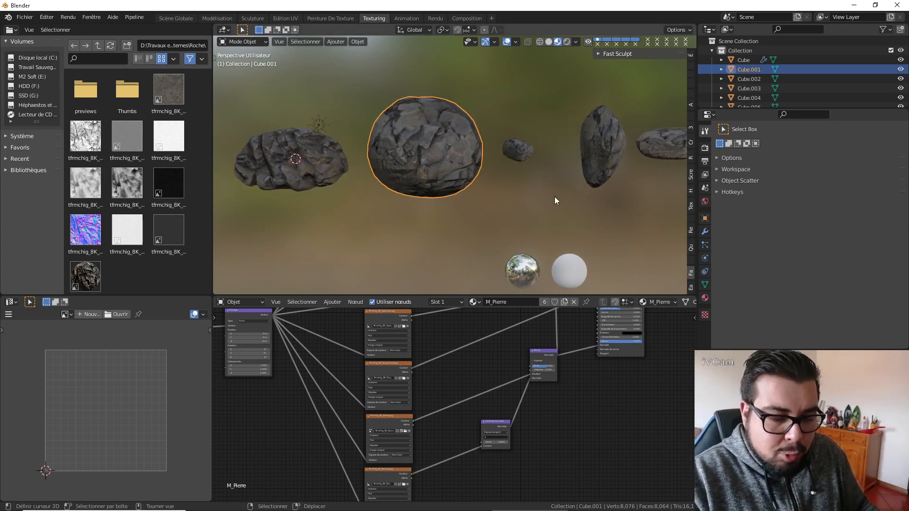
key(KP_1)
key(Tab)
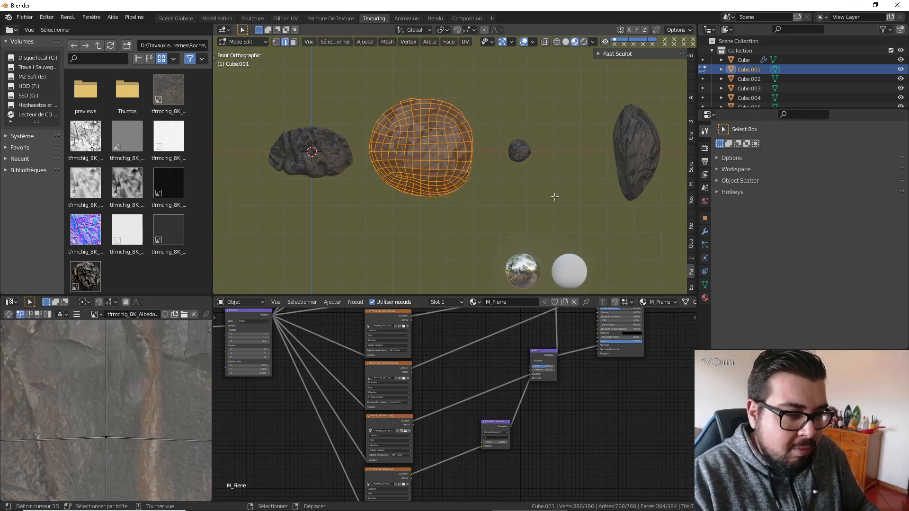
key(u)
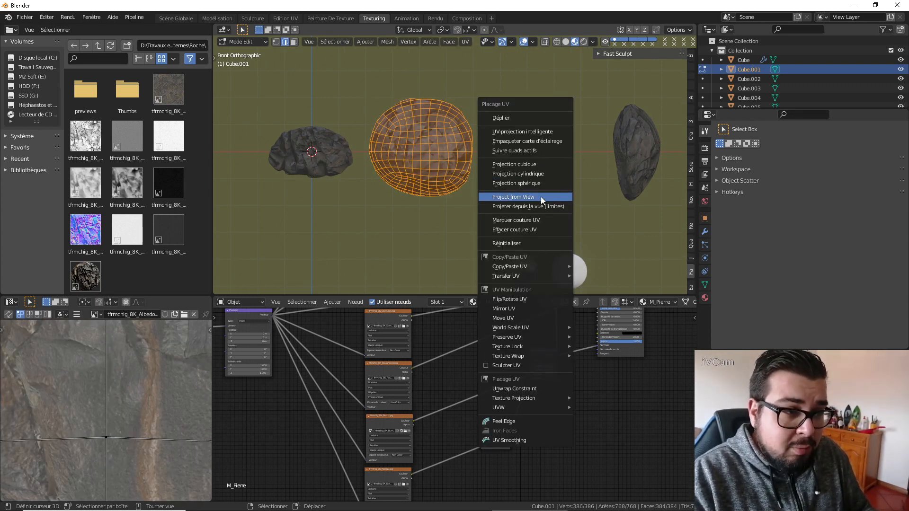
click(538, 197)
key(Tab)
Unwrap the small rock Cube.003 with Project from View from the front.
click(518, 154)
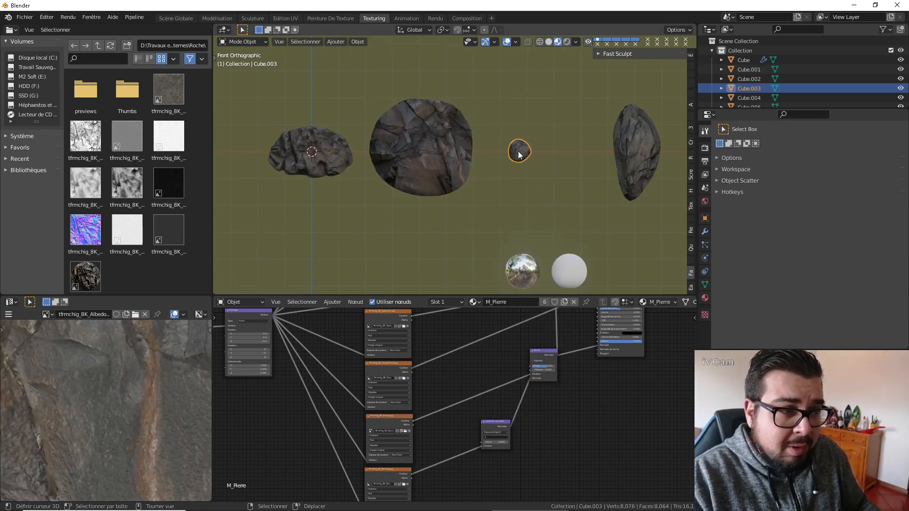
key(Tab)
key(u)
click(517, 152)
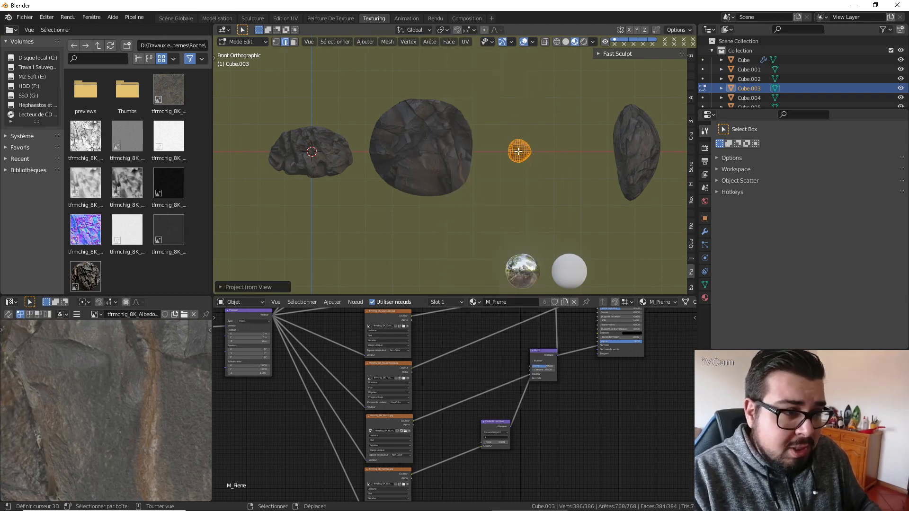
key(Tab)
Unwrap the tall narrow rock Cube.004 with Project from View from the front.
click(629, 144)
key(Tab)
key(u)
click(629, 144)
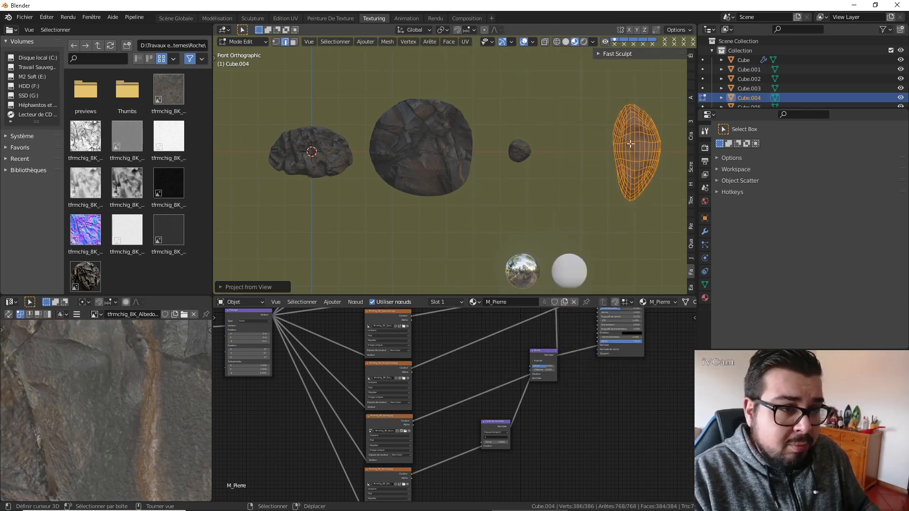
key(Tab)
Unwrap the long flat rock Cube.005 with Project from View from the front.
ctrl+scroll(637, 164, down, 8)
click(598, 151)
key(Tab)
key(u)
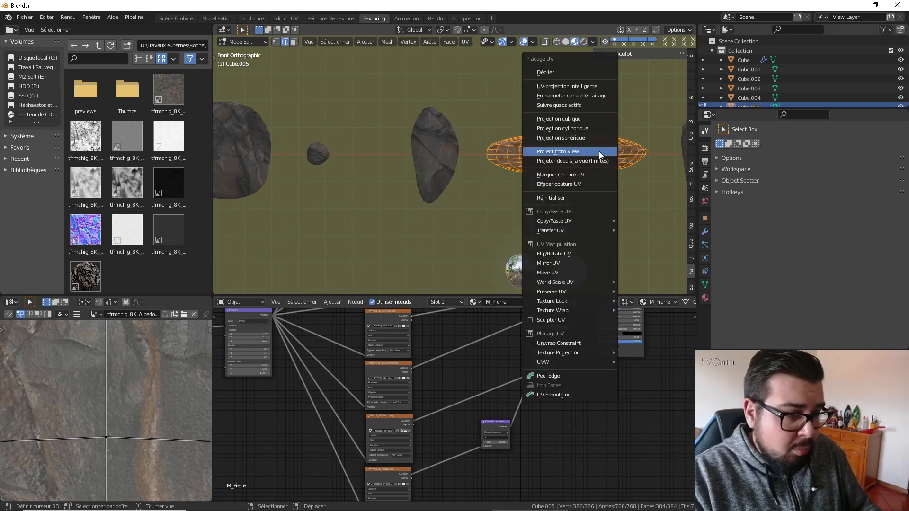
click(599, 151)
key(Tab)
Unwrap the large rock Cube.002 with Project from View from the front.
ctrl+scroll(630, 180, down, 5)
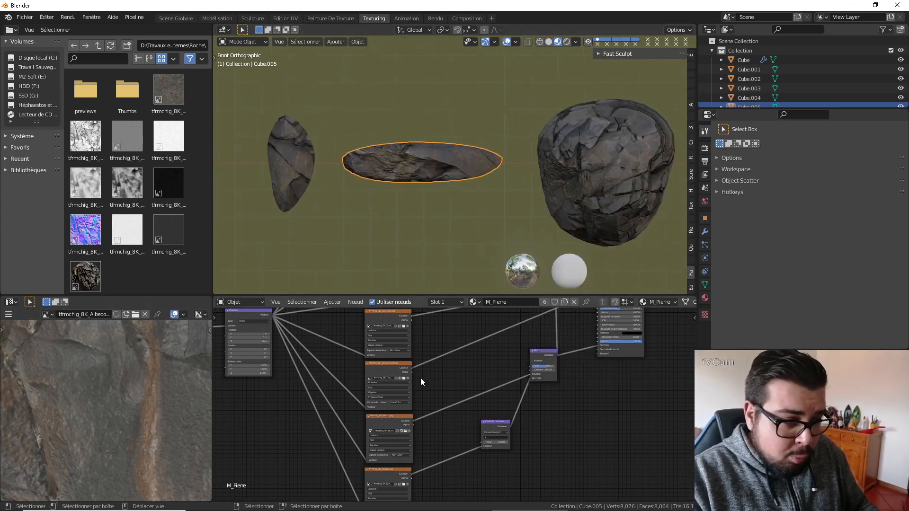
click(613, 190)
key(Tab)
key(i)
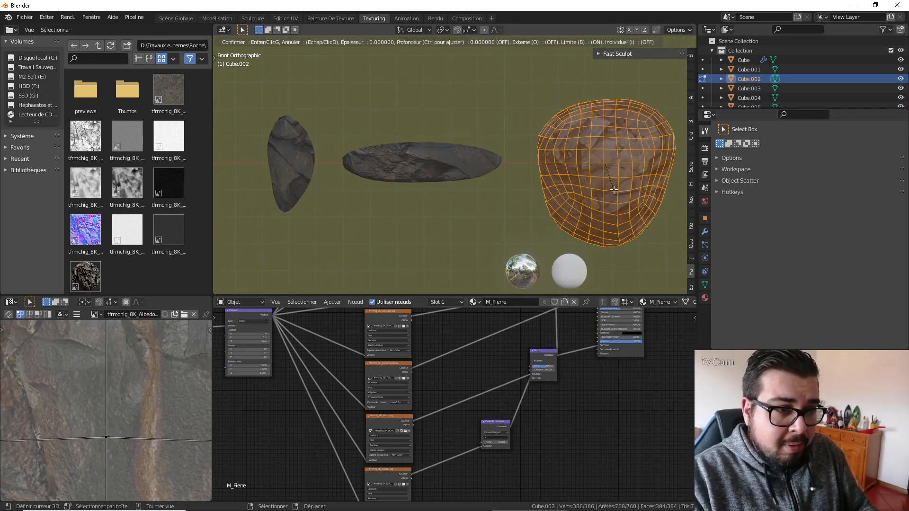
key(Escape)
key(u)
click(613, 189)
key(Tab)
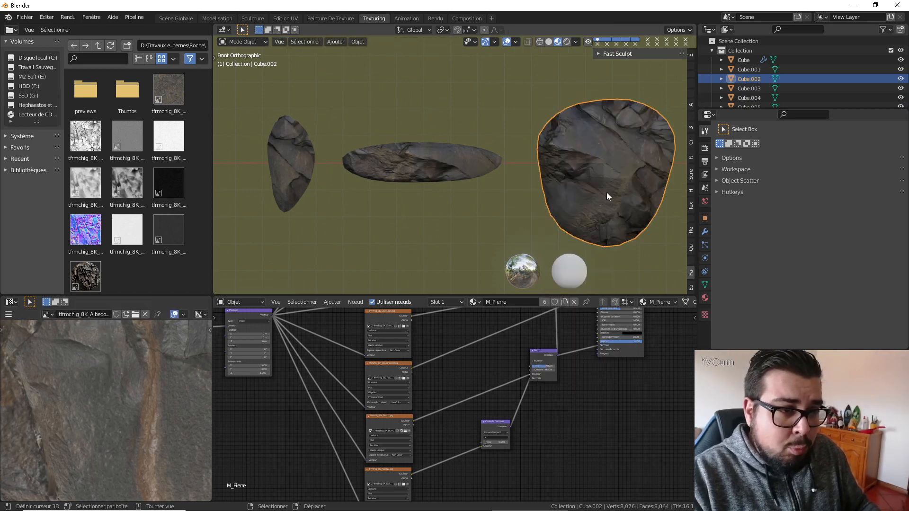
Display the modifier settings and select the first rock, Cube, to show its Multires modifier.
scroll(568, 194, down, 2)
ctrl+scroll(556, 188, up, 6)
click(396, 160)
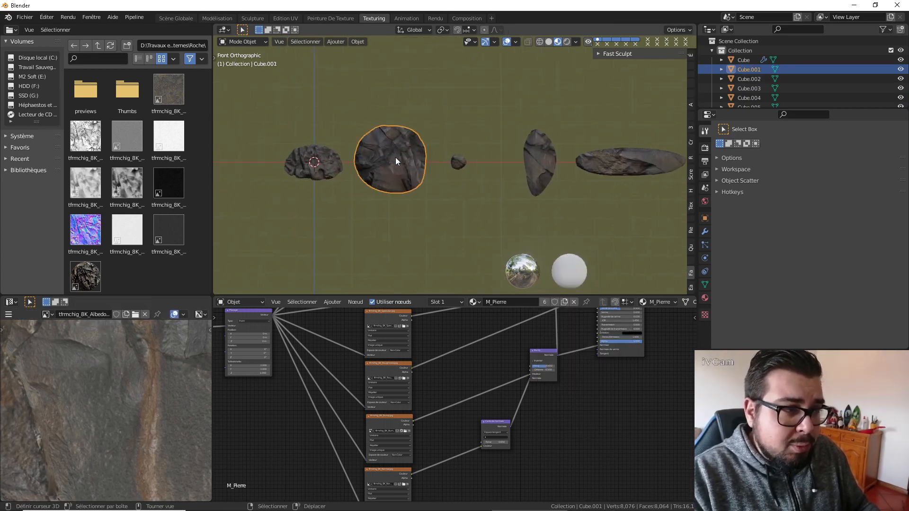
click(705, 231)
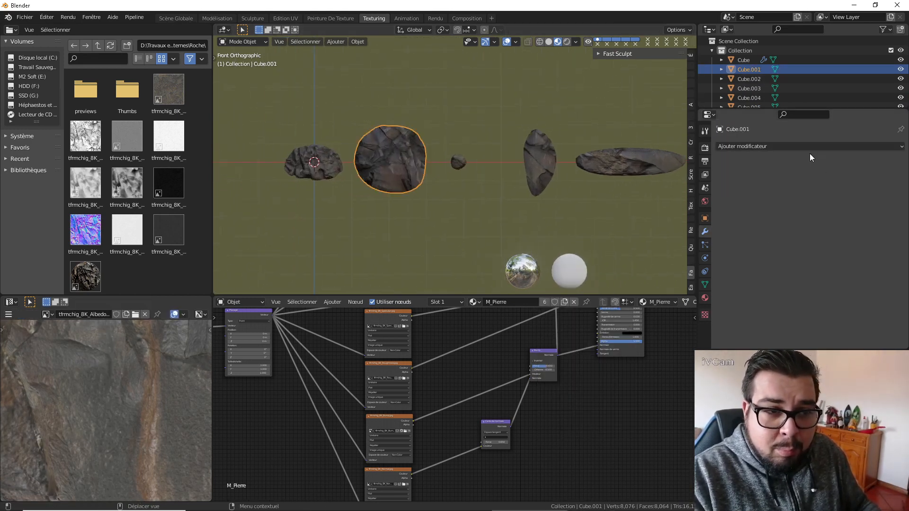
click(300, 155)
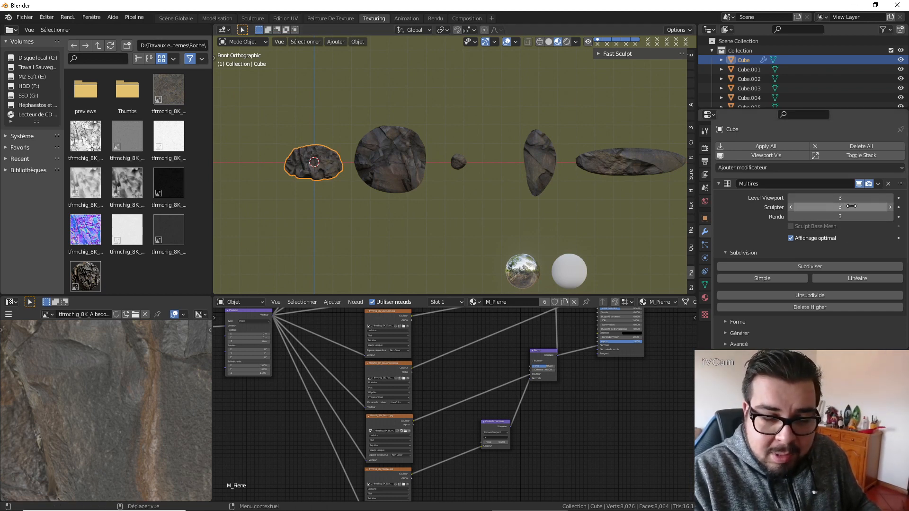
Add a Multires modifier to the large round rock Cube.001 and subdivide it to level 3.
scroll(824, 279, down, 5)
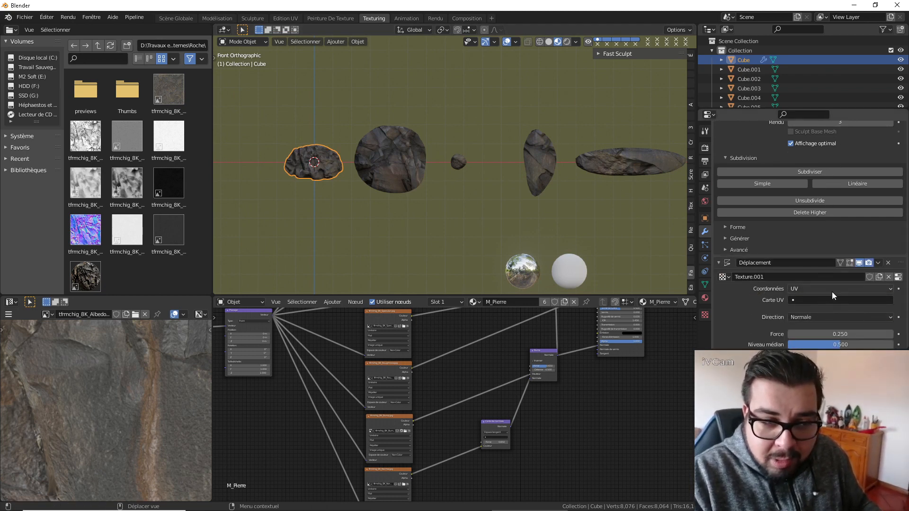
scroll(832, 295, down, 1)
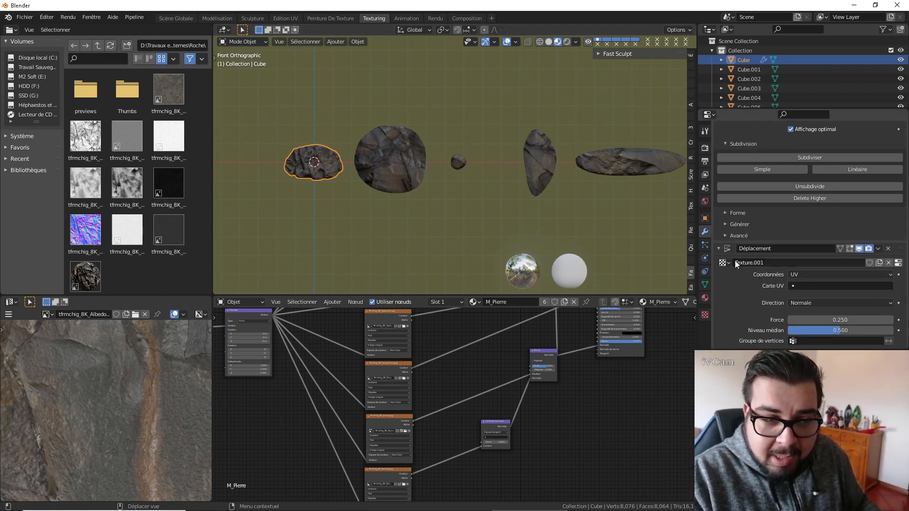
click(385, 163)
click(774, 146)
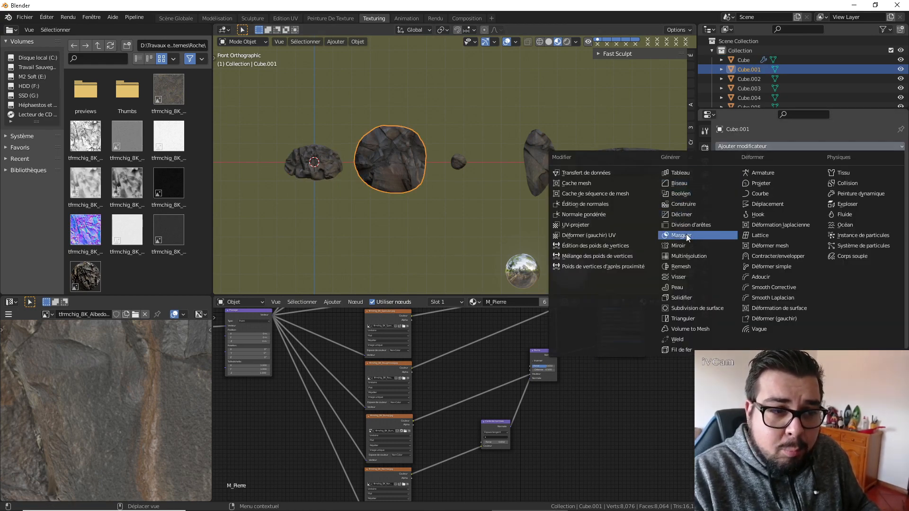
click(688, 256)
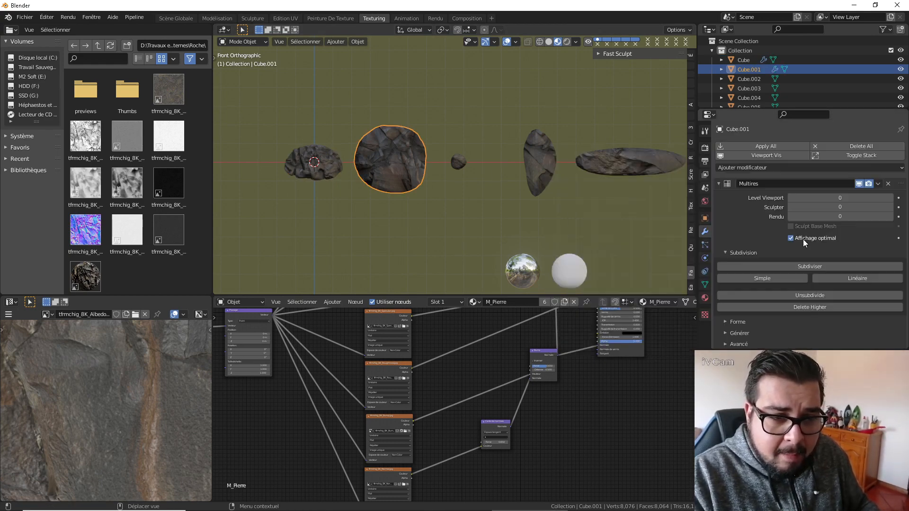
click(845, 266)
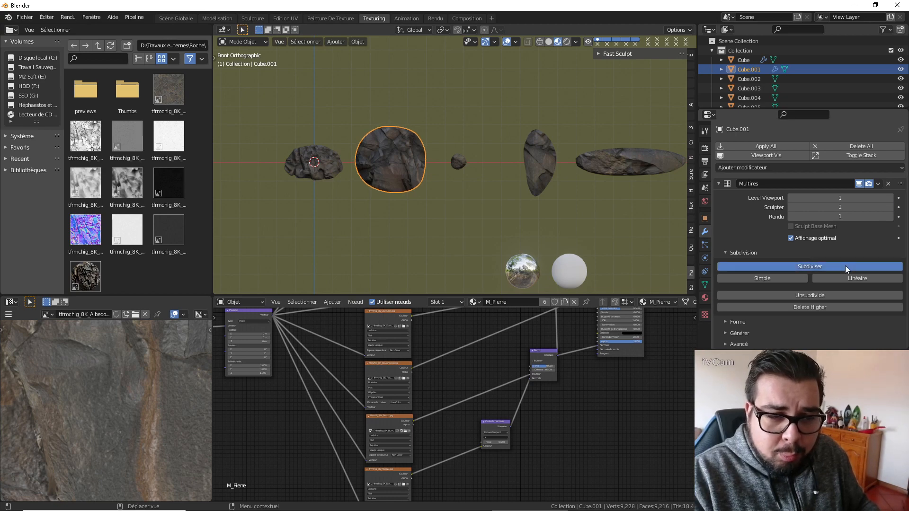
click(845, 266)
Add a Displace modifier to Cube.001 using Texture.001 with UV texture coordinates.
click(823, 168)
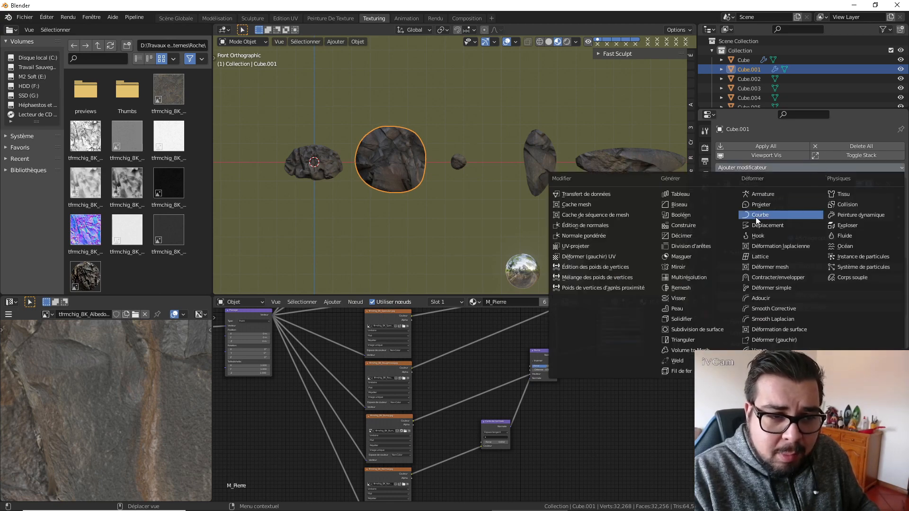
click(752, 229)
scroll(833, 260, down, 5)
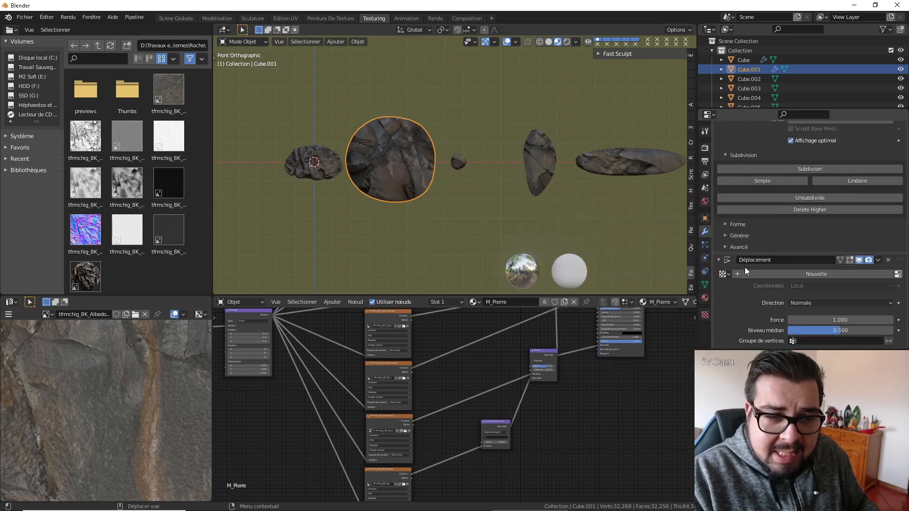
click(724, 274)
click(748, 299)
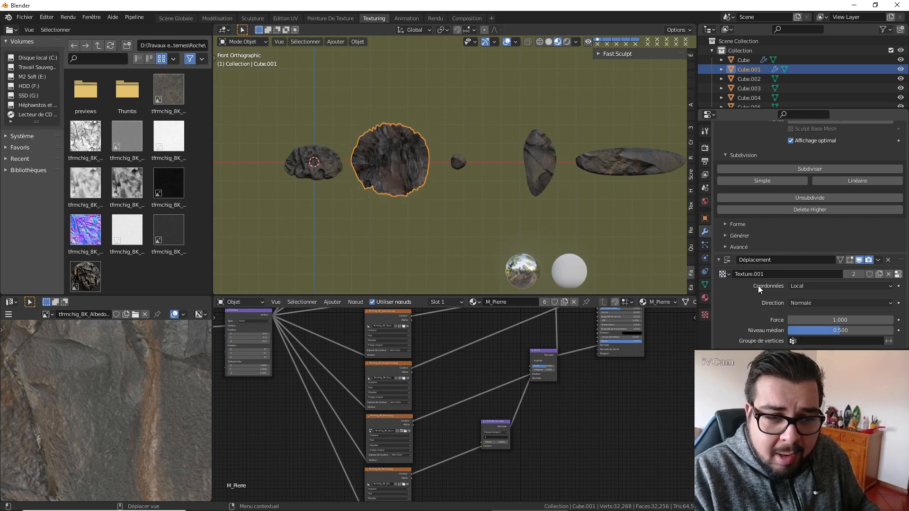
click(826, 285)
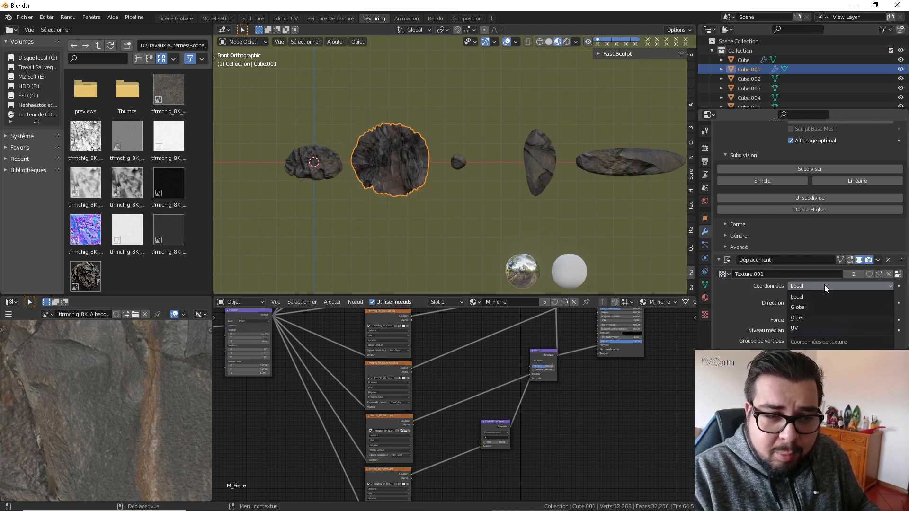
click(802, 318)
Add a Multires modifier to the small round rock Cube.003 and subdivide it to level 3.
click(456, 165)
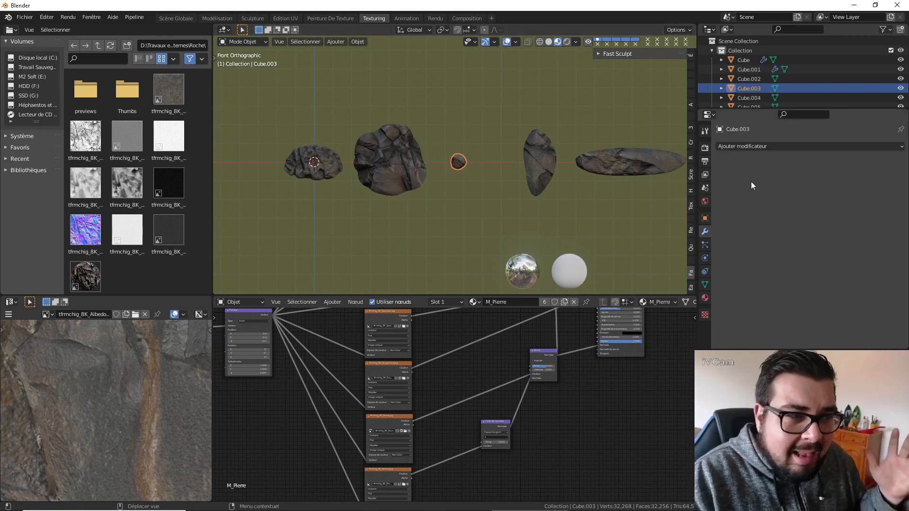
click(762, 147)
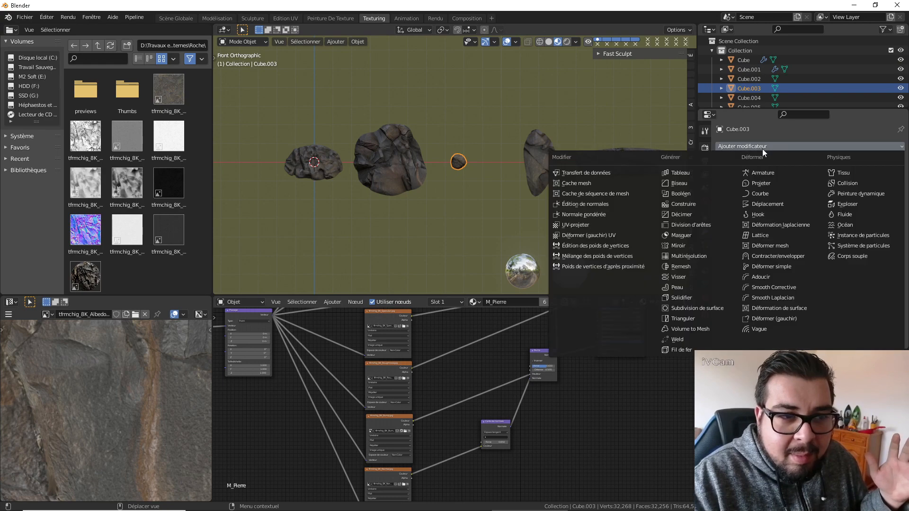
click(706, 256)
click(828, 267)
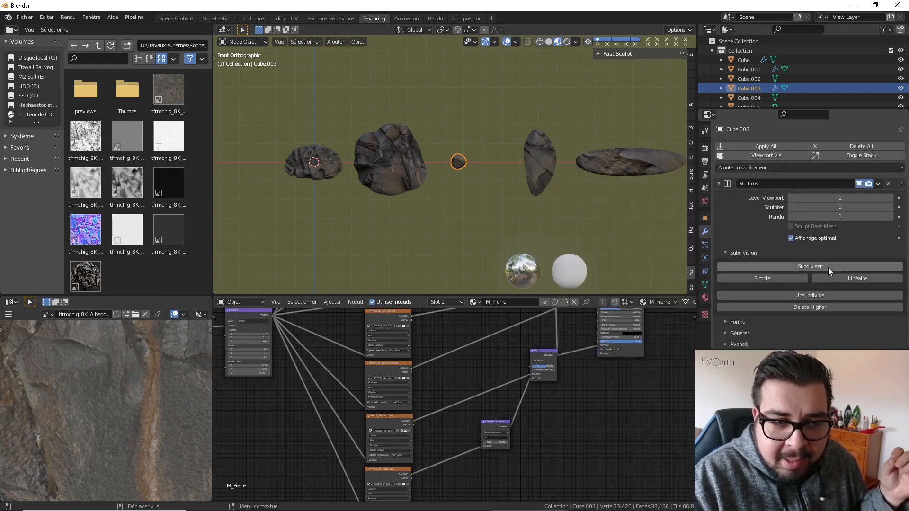
click(828, 266)
click(827, 267)
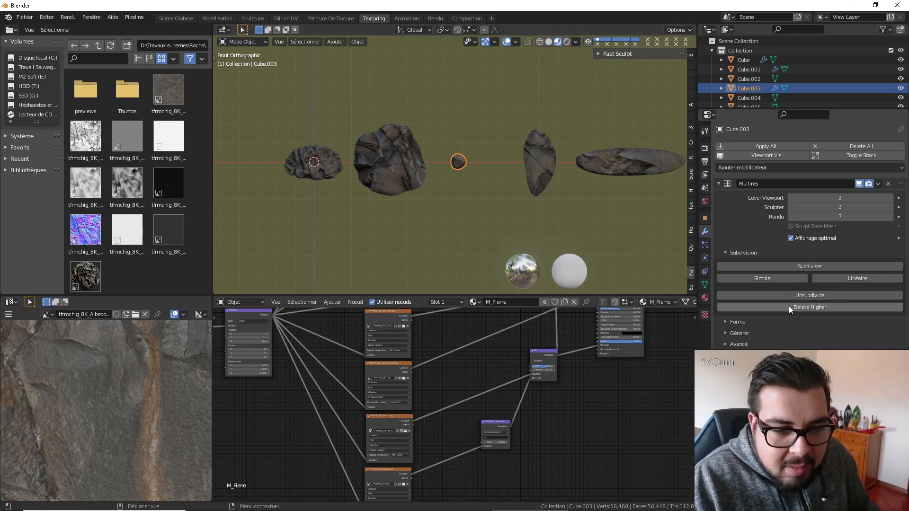
click(704, 298)
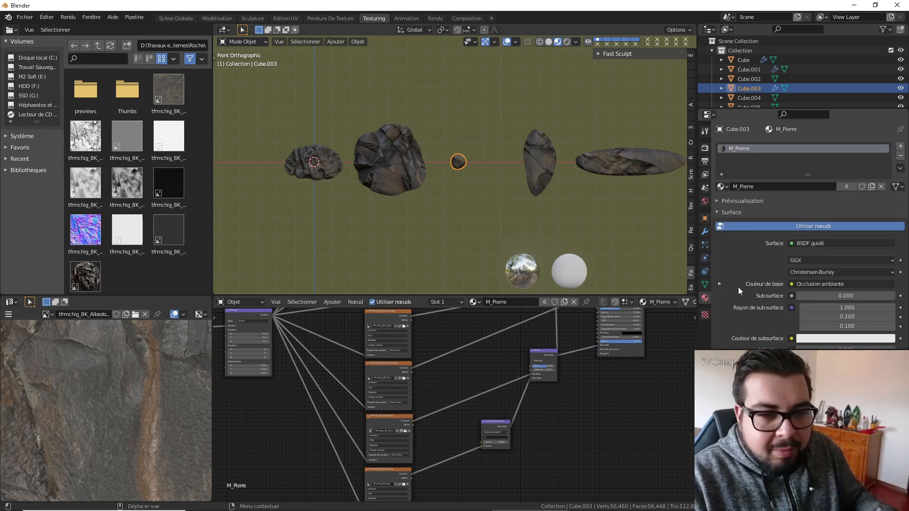
scroll(854, 279, down, 5)
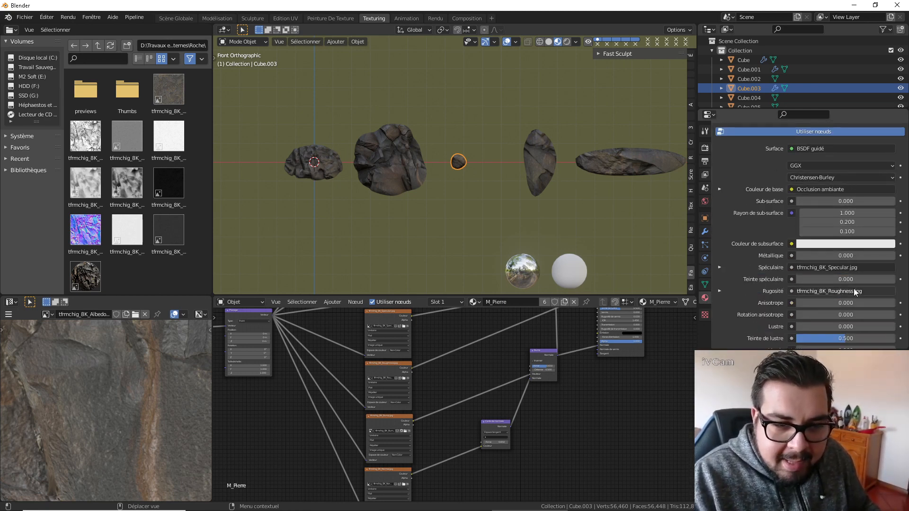
click(704, 315)
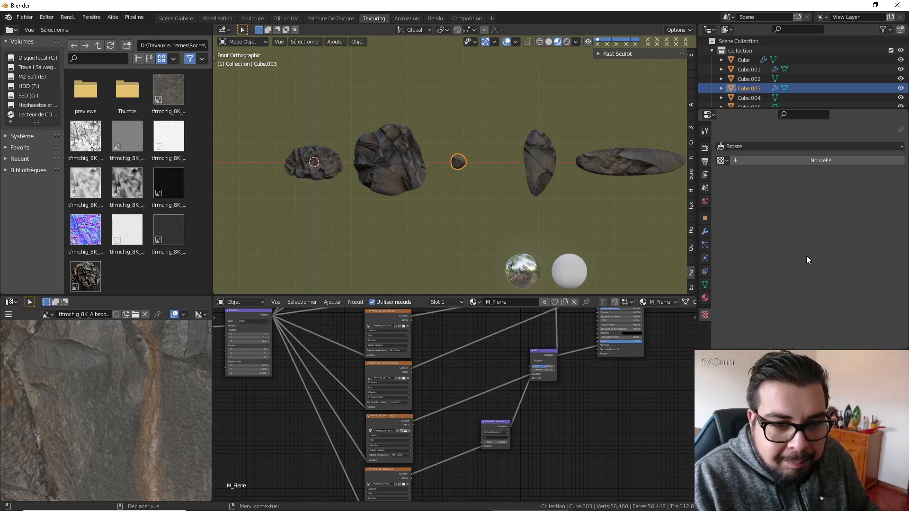
click(705, 231)
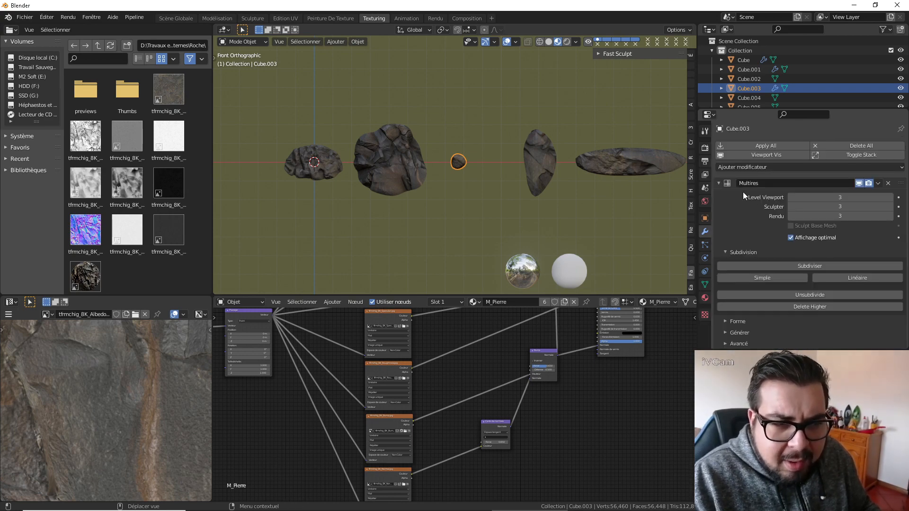
Add a Displace modifier to Cube.003 using Texture.001 with UV texture coordinates.
click(718, 182)
click(772, 168)
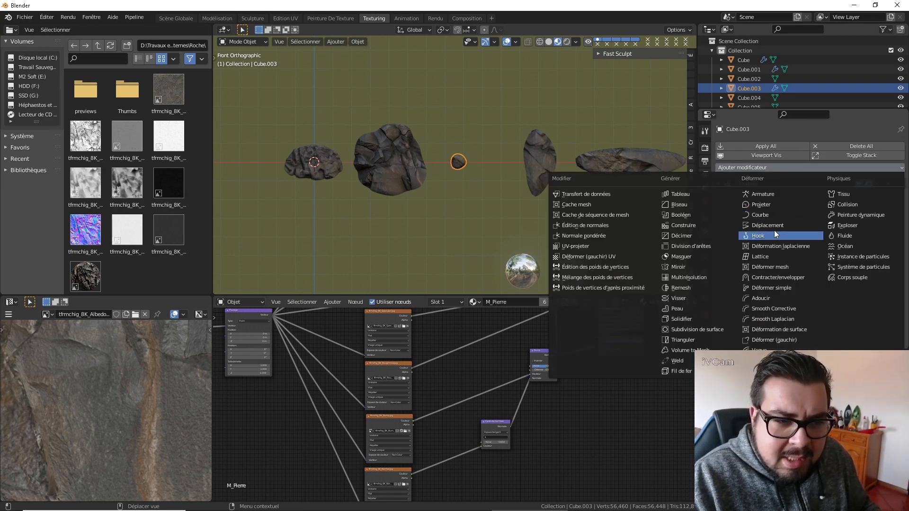
click(767, 225)
click(724, 211)
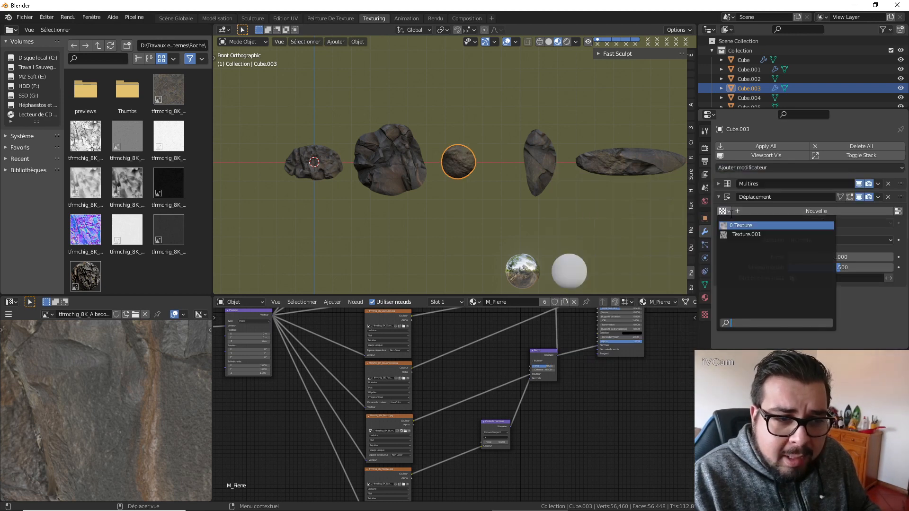
click(744, 235)
click(823, 222)
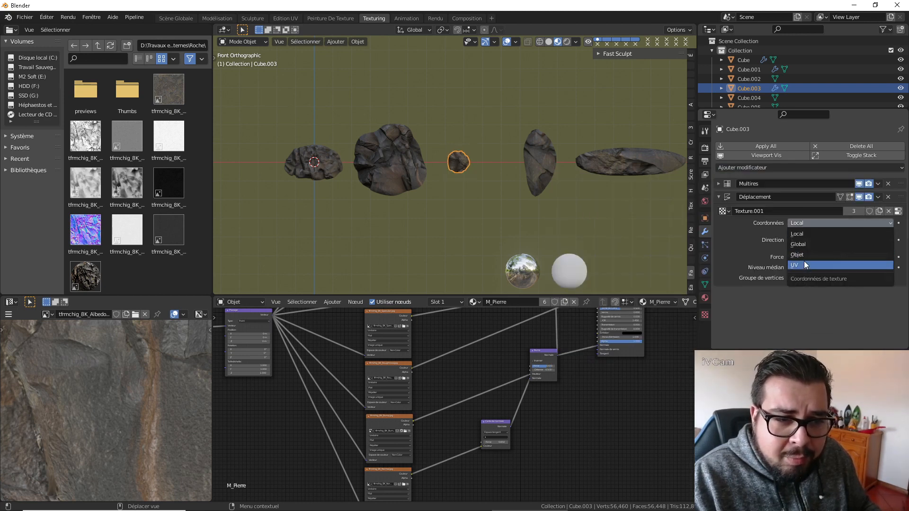
click(805, 265)
Add a Multires modifier to the tall narrow rock Cube.004 and subdivide it to level 3.
click(549, 160)
click(769, 147)
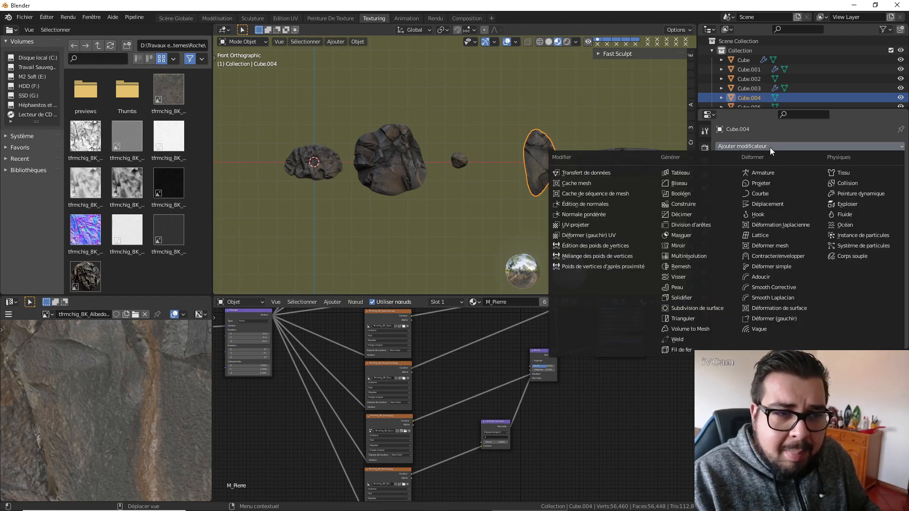
click(707, 257)
click(826, 268)
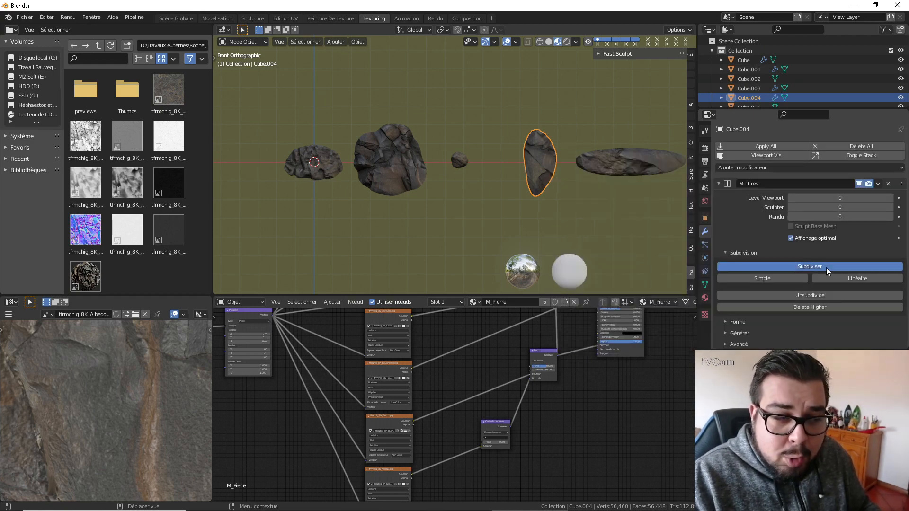
click(825, 266)
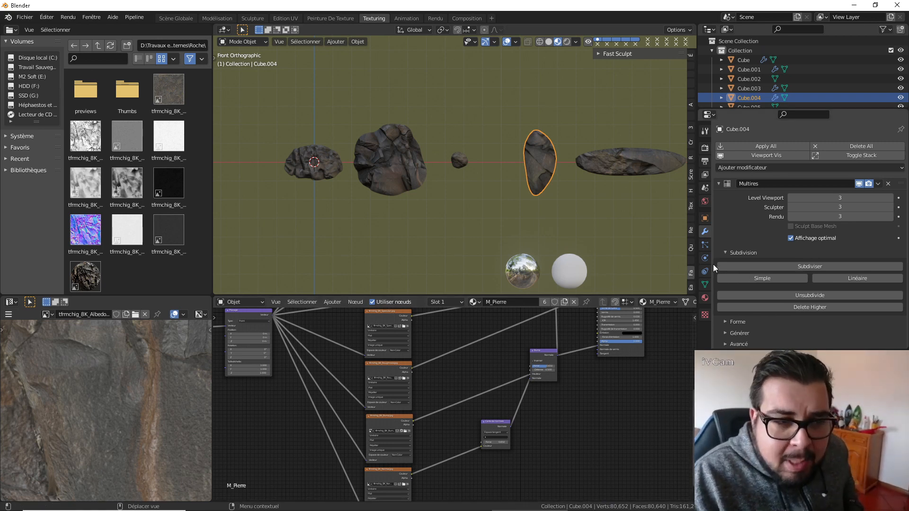
click(704, 297)
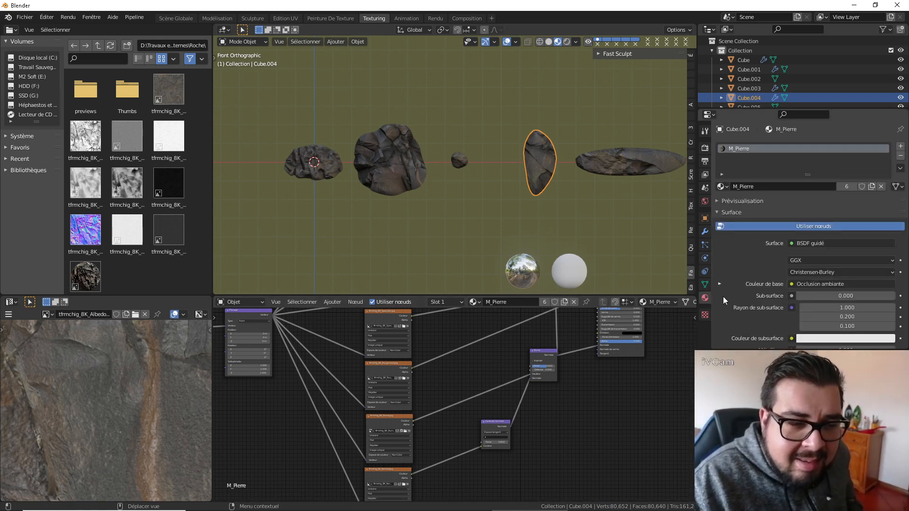
click(704, 284)
click(704, 231)
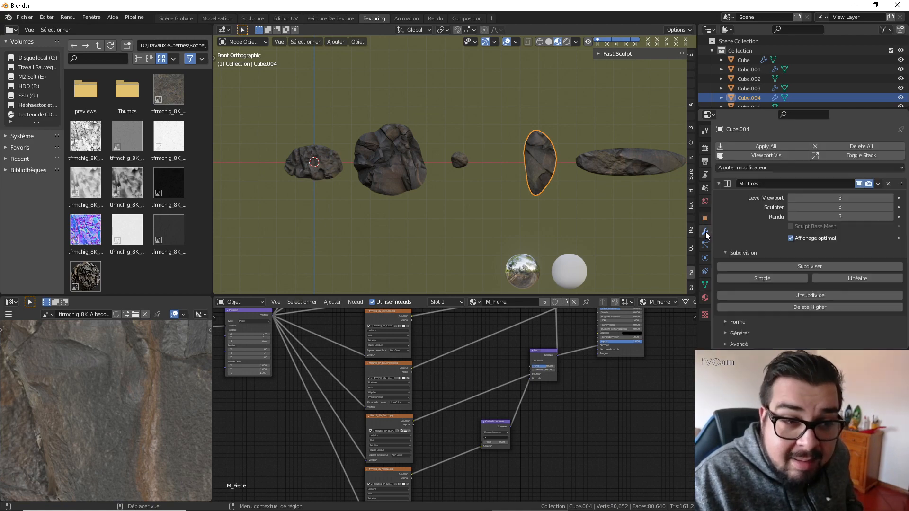
Collapse Cube.004's Multires settings and add a Displace modifier using Texture.001.
click(719, 185)
click(746, 168)
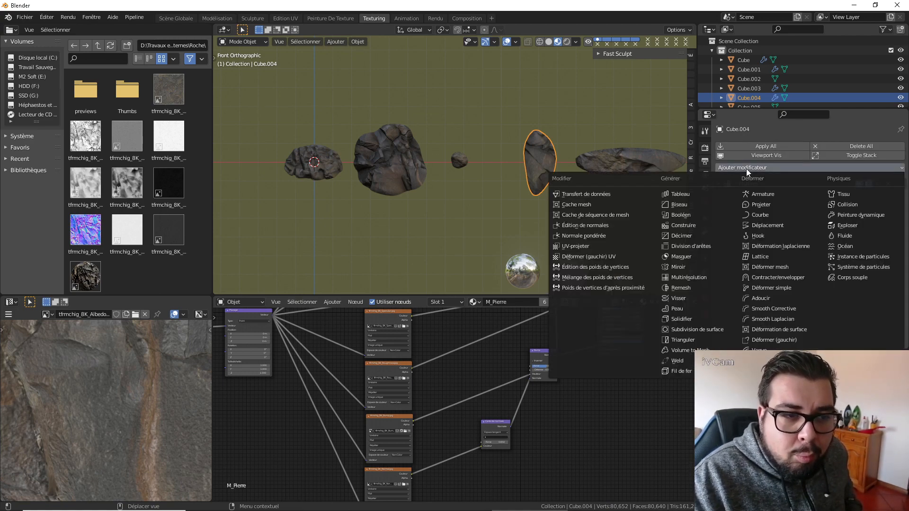
click(771, 226)
click(723, 211)
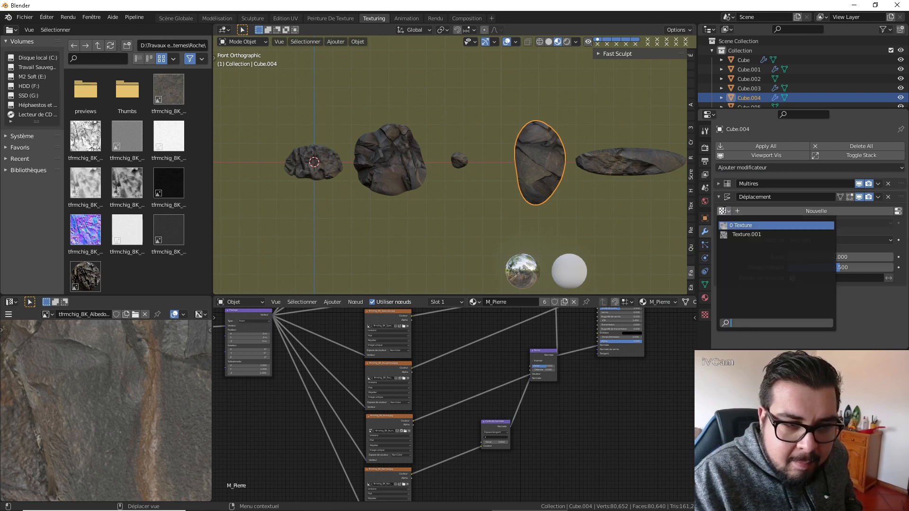
click(748, 234)
Examine the displaced surface of the tall rock Cube.004 up close and from an angle, beside the long flat rock.
shift+middle_drag(634, 178, 512, 182)
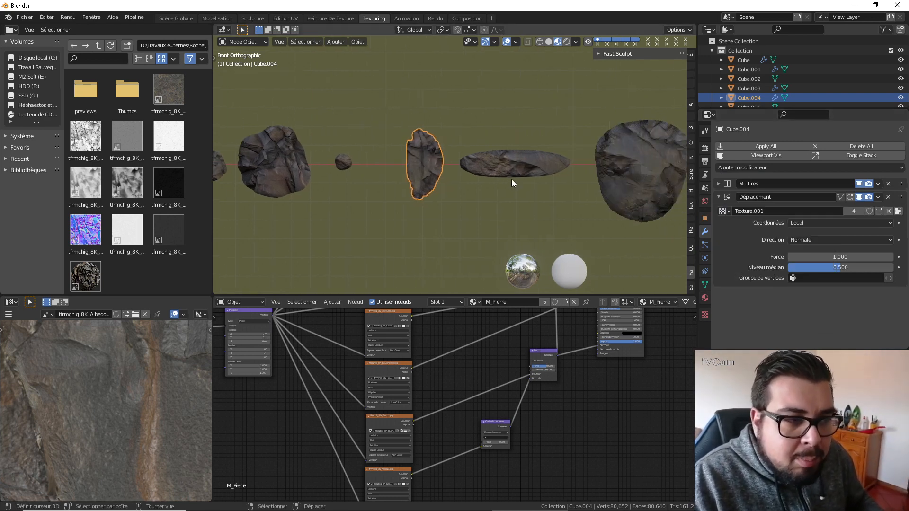
click(515, 172)
scroll(507, 178, up, 3)
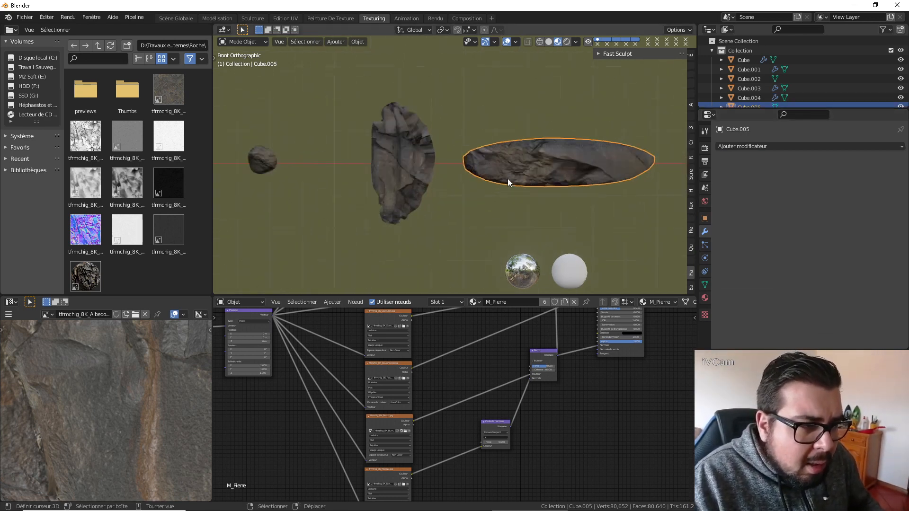
scroll(507, 178, up, 3)
middle_drag(445, 158, 399, 154)
scroll(473, 143, down, 2)
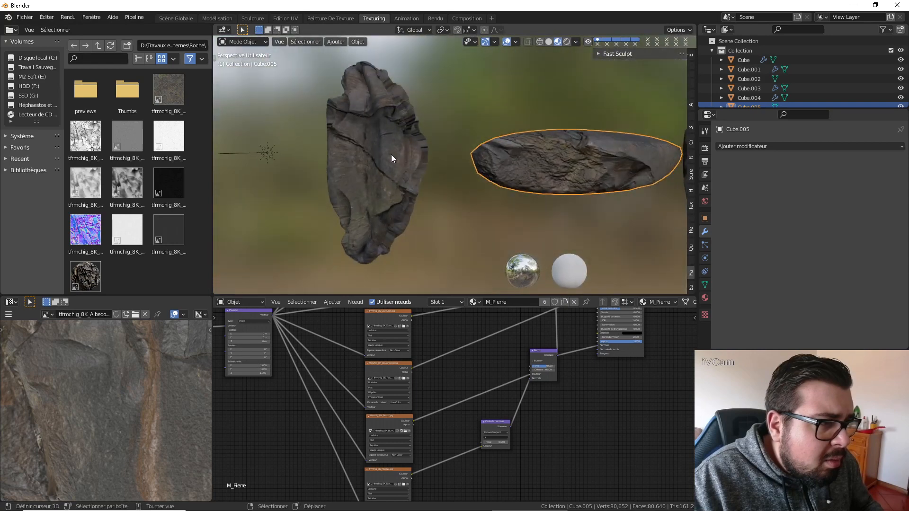
Select the tall rock Cube.004 in front view and rotate it 90° around the global Y axis.
click(391, 154)
key(KP_1)
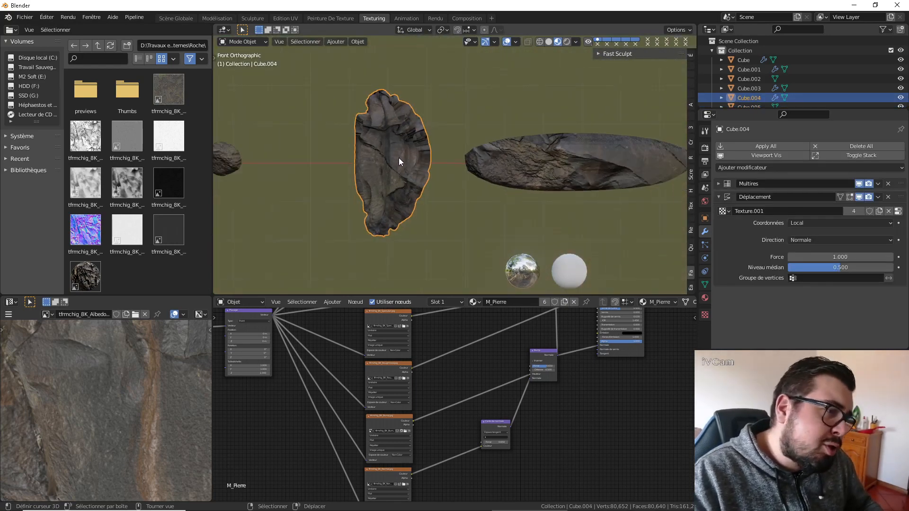
key(KP_Decimal)
text(rx)
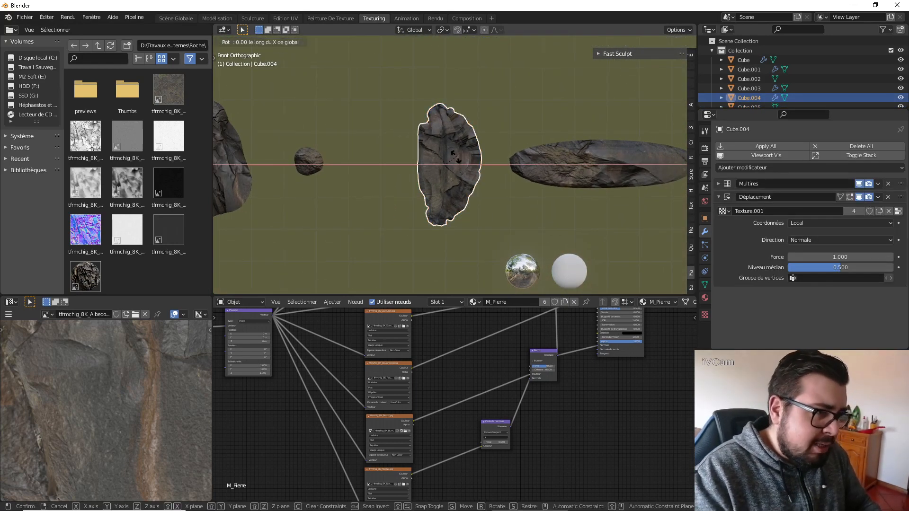
text(y90)
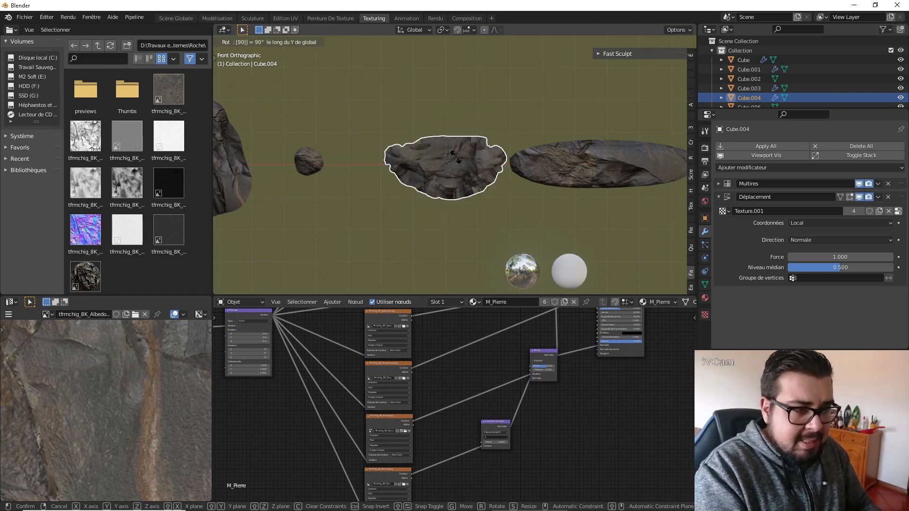
key(Return)
Move the rotated rock Cube.004 along the global X axis, away from the long flat rock.
key(g)
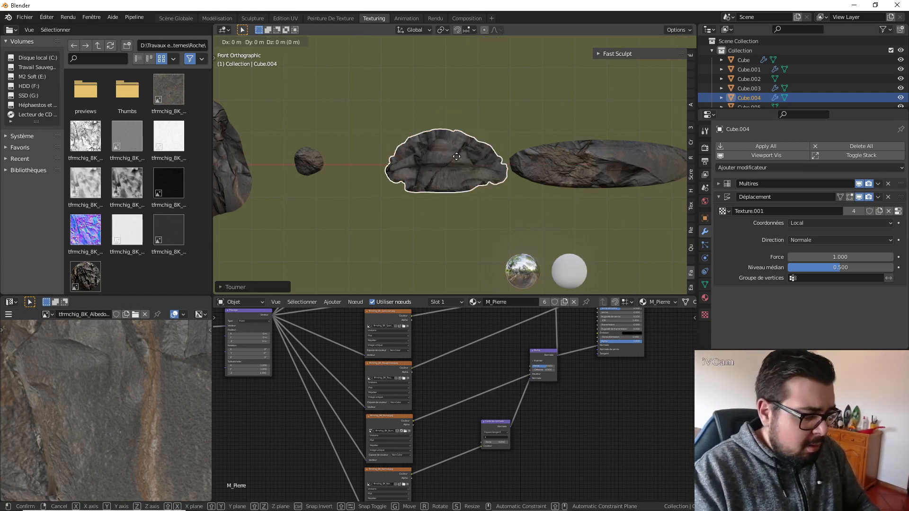
key(x)
click(430, 157)
Apply Cube.004's rotation and scale, checking its mesh in Edit Mode.
key(ctrl+a)
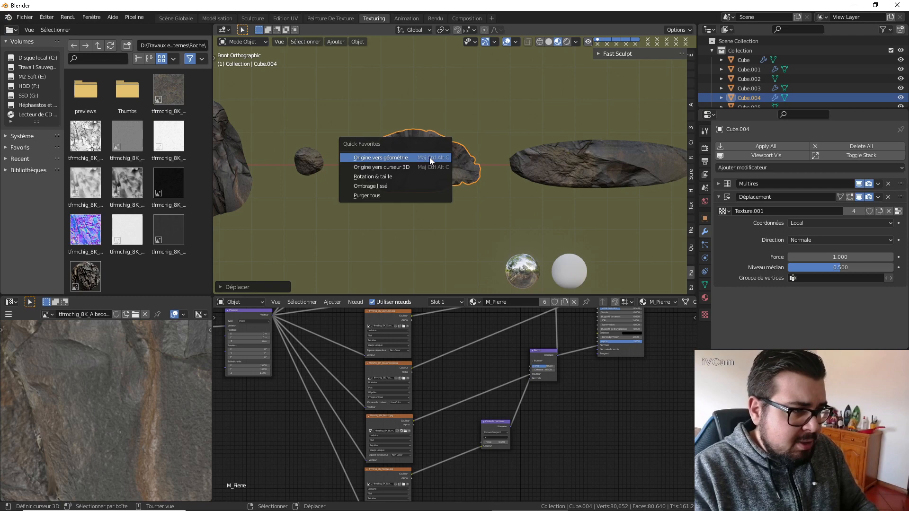
click(396, 183)
key(q)
click(398, 156)
key(Tab)
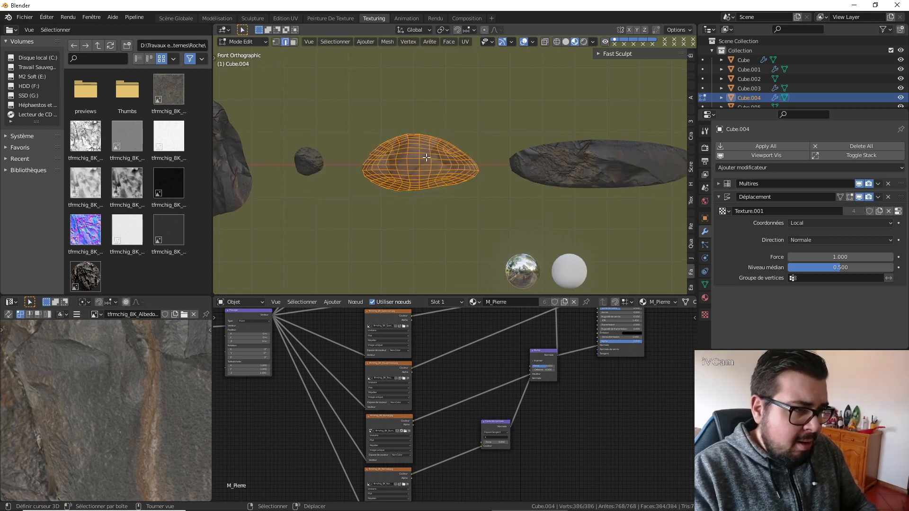
key(q)
click(426, 157)
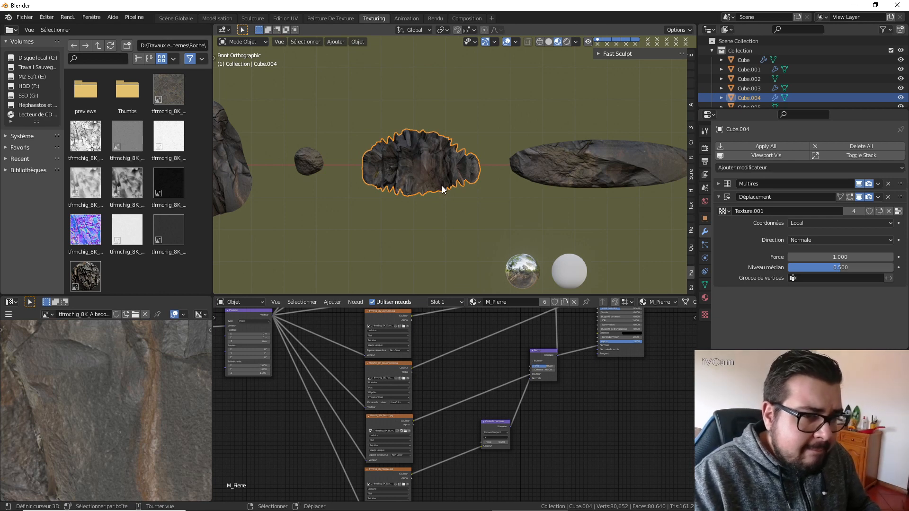
Set the Displace modifier's texture coordinates on Cube.004 to UV and deselect the rock.
click(856, 220)
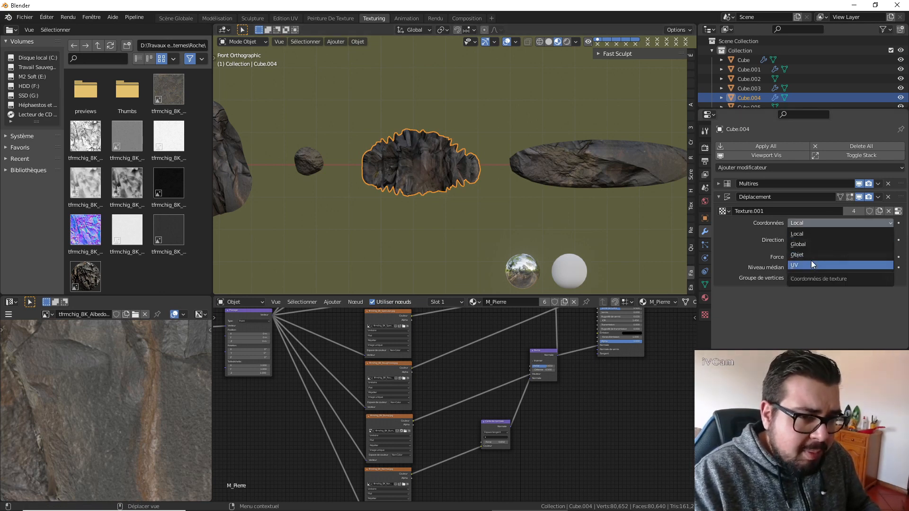
click(811, 260)
key(a)
click(490, 135)
scroll(463, 166, up, 3)
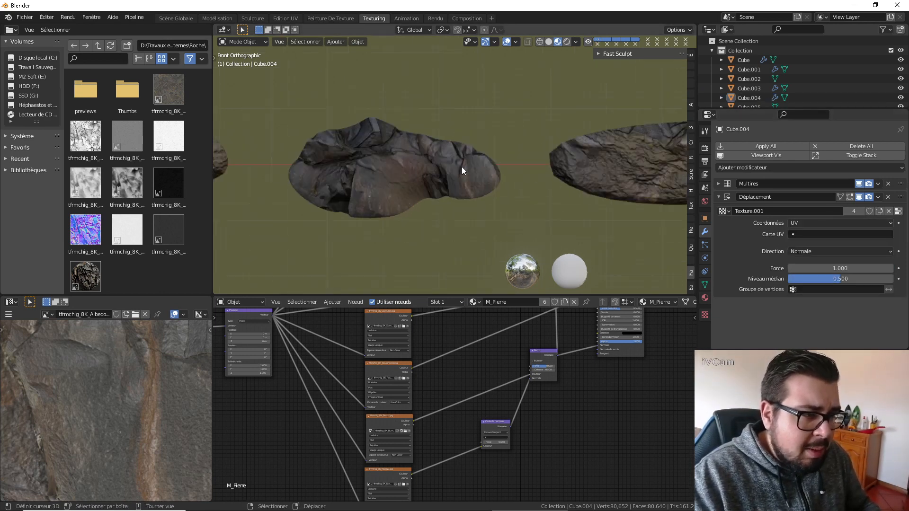
Select the long flat rock Cube.005, add a Multires modifier and subdivide it to level 3.
shift+middle_drag(551, 175, 499, 158)
click(502, 158)
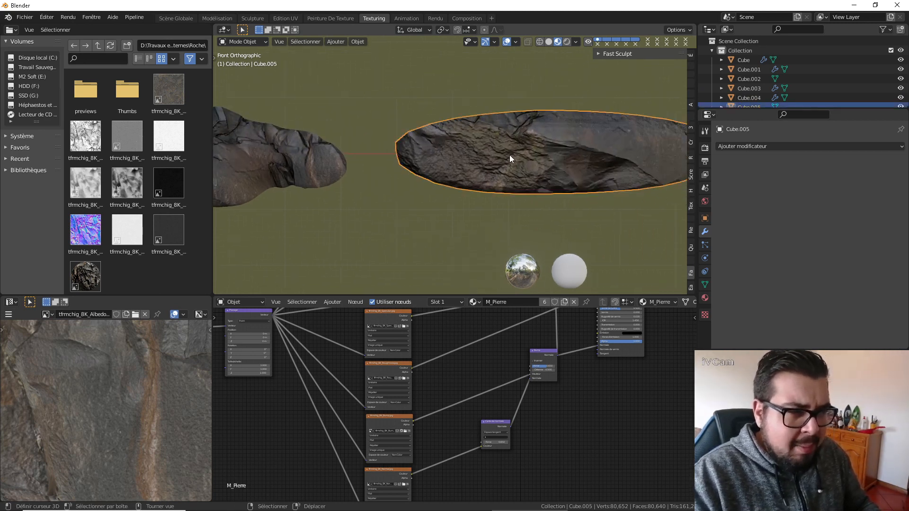
scroll(510, 154, down, 2)
shift+middle_drag(431, 151, 371, 160)
scroll(475, 160, up, 2)
right_click(473, 160)
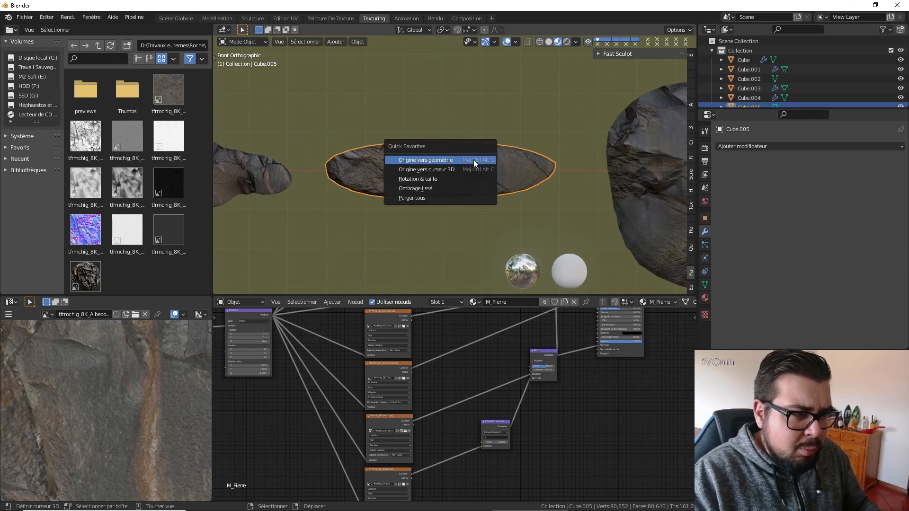
click(765, 146)
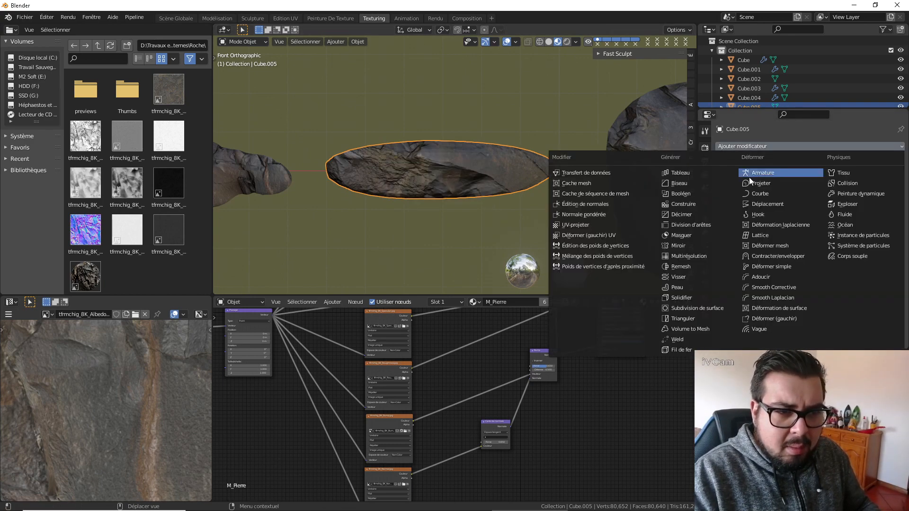
click(704, 258)
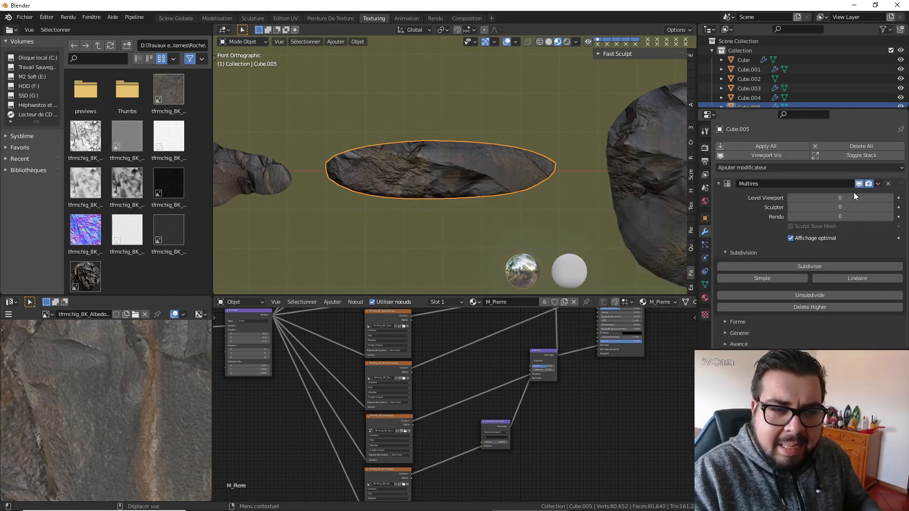
click(823, 265)
click(827, 264)
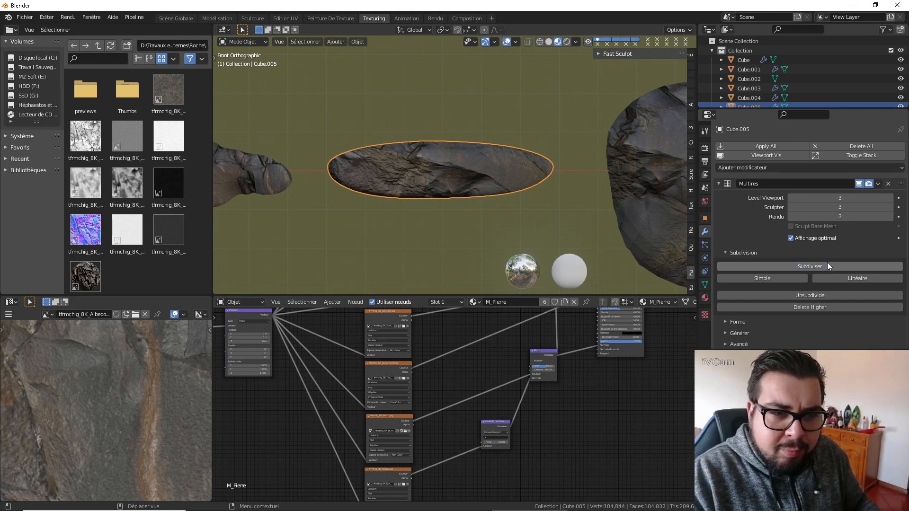
Collapse Cube.005's Multires settings and add a Displace modifier using Texture.001 with UV coordinates.
click(725, 183)
click(771, 164)
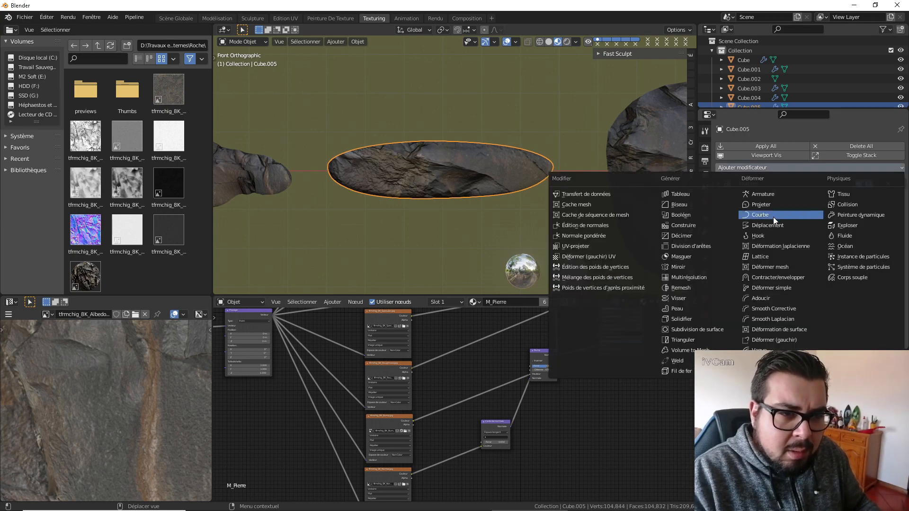
click(777, 221)
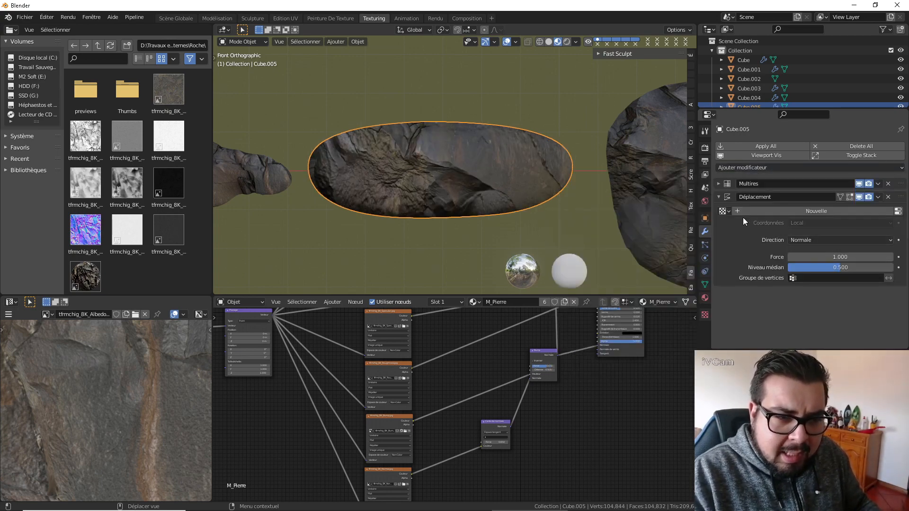
click(724, 212)
click(766, 234)
click(838, 223)
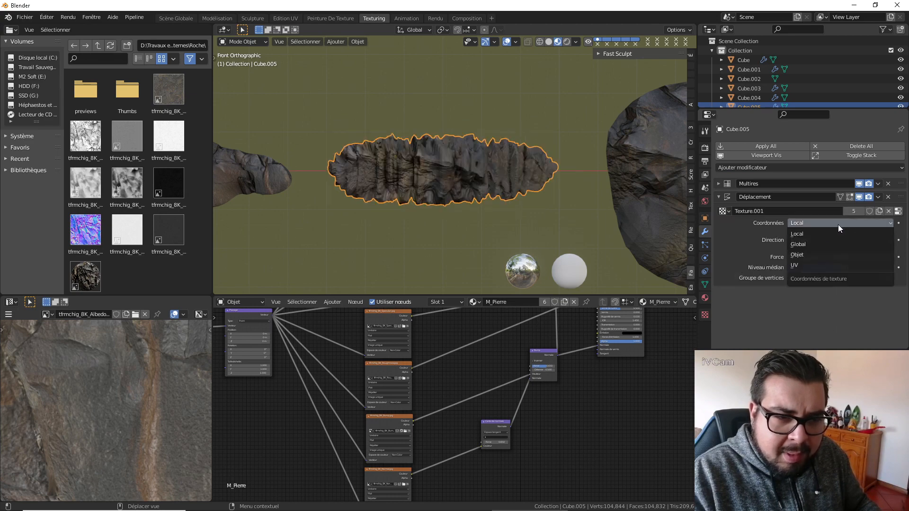
click(802, 261)
Select the large rounded rock Cube.002, add a Multires modifier and subdivide it to level 3.
scroll(417, 171, down, 2)
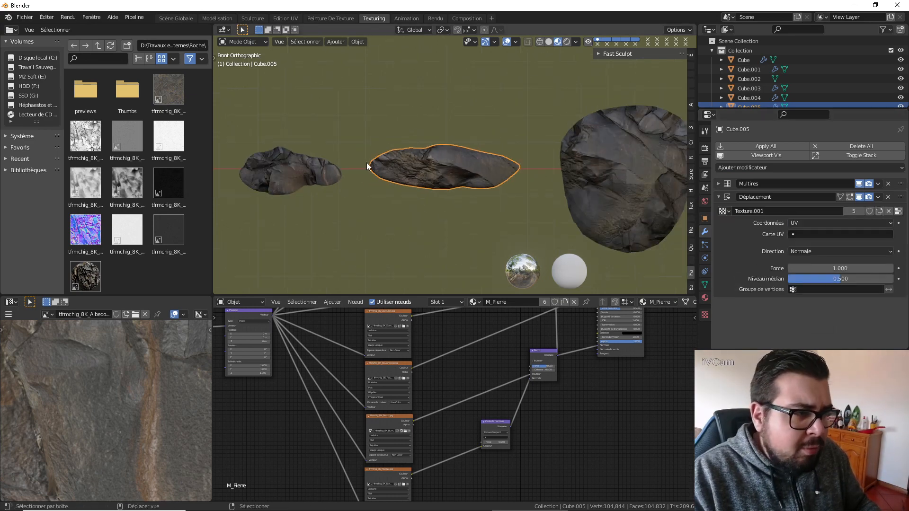
shift+middle_drag(294, 162, 519, 168)
click(499, 175)
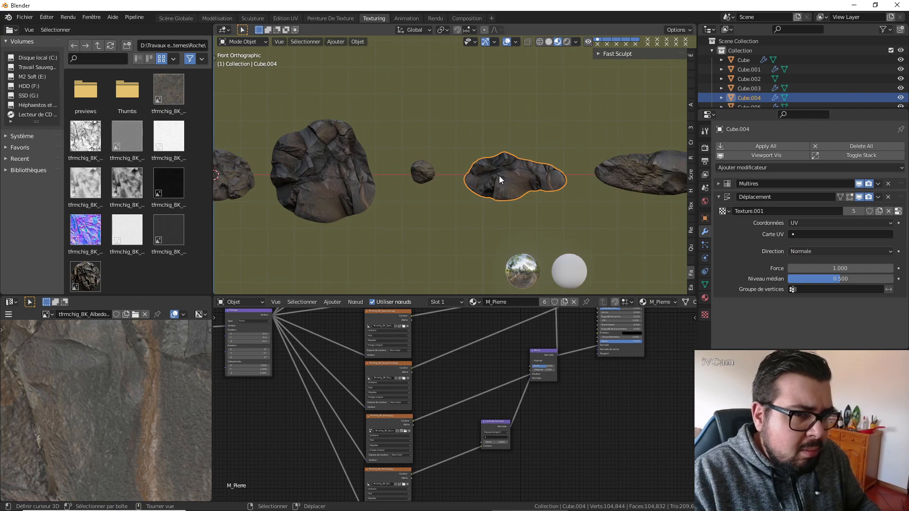
scroll(616, 168, right, 5)
scroll(597, 165, right, 5)
click(635, 147)
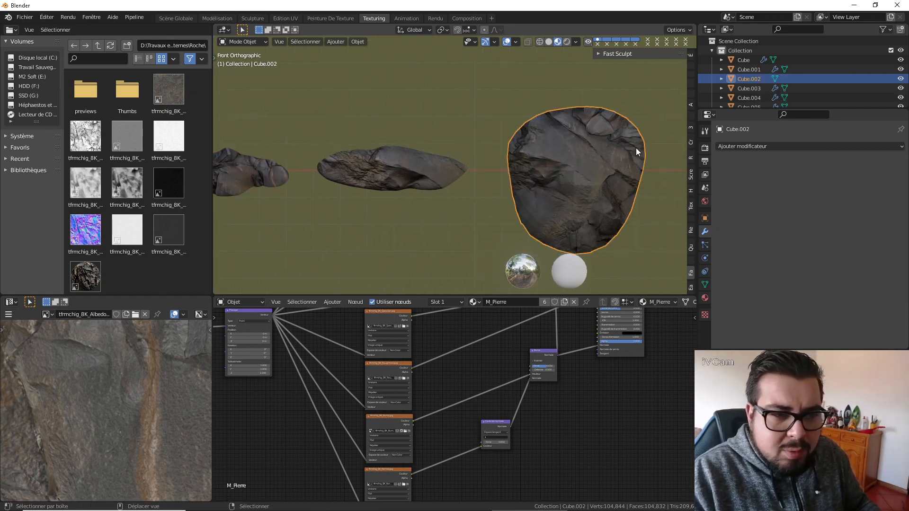
scroll(635, 147, right, 2)
click(759, 146)
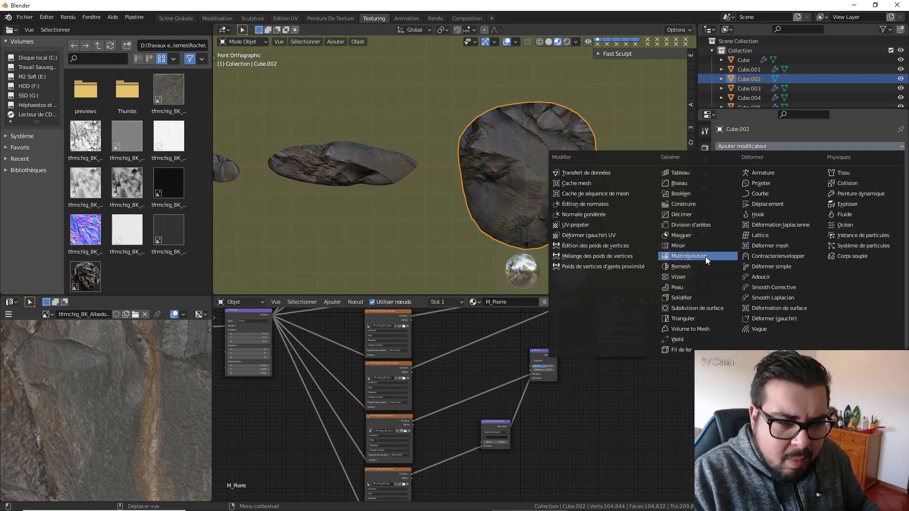
click(689, 256)
click(827, 266)
click(823, 266)
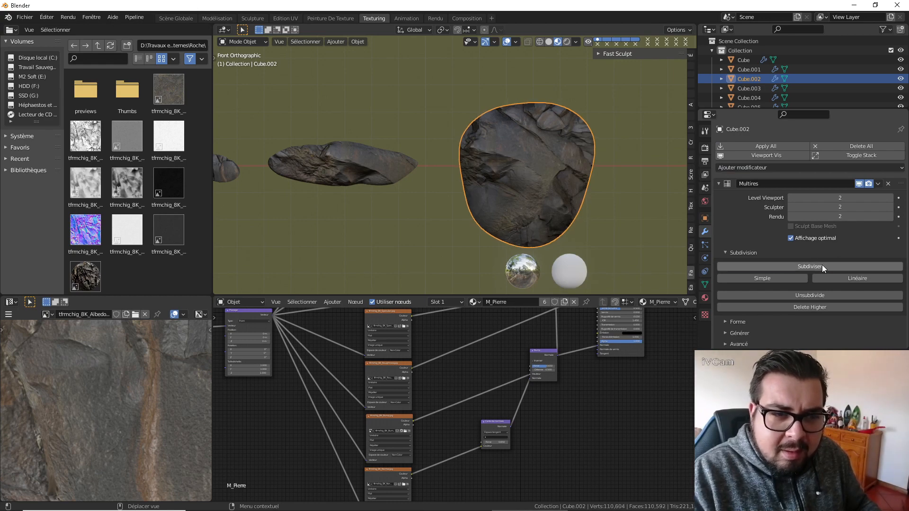
click(823, 265)
Collapse Cube.002's Multires settings and add a Displace modifier using Texture.001 with UV coordinates.
click(719, 183)
click(760, 167)
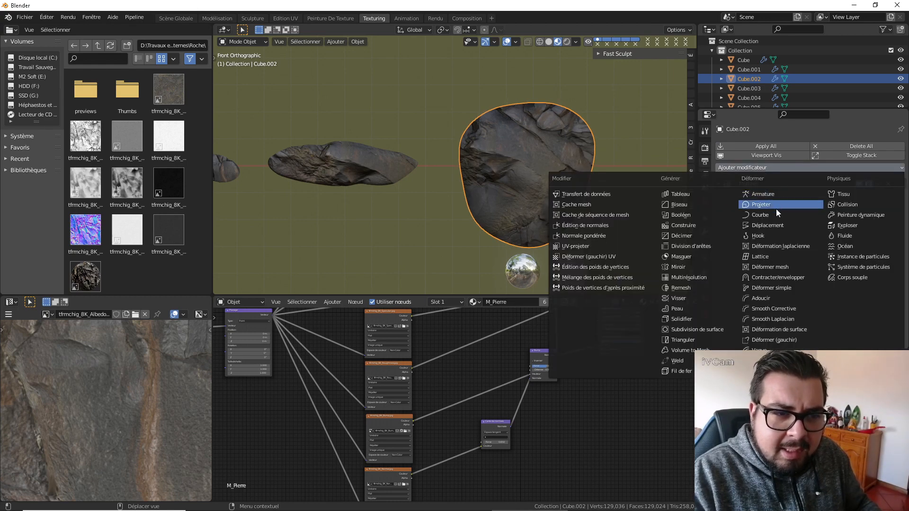
click(773, 225)
click(724, 211)
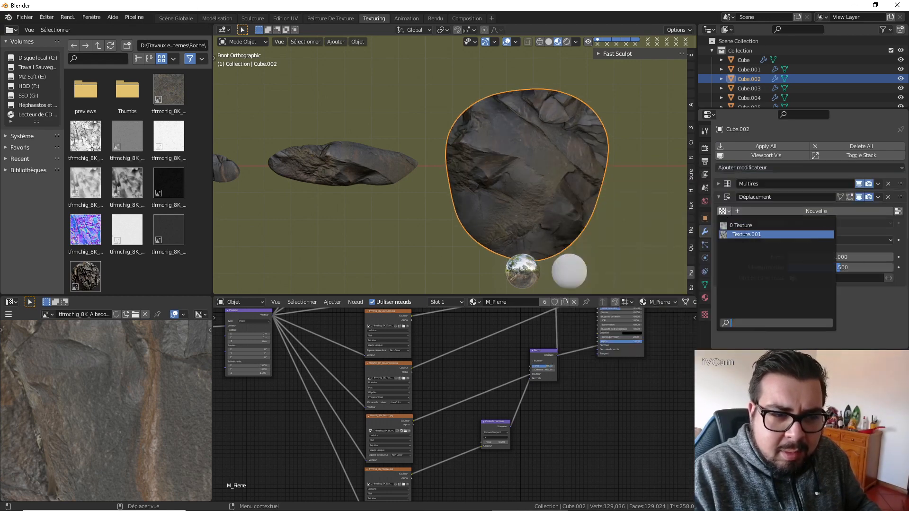
key(Return)
click(830, 223)
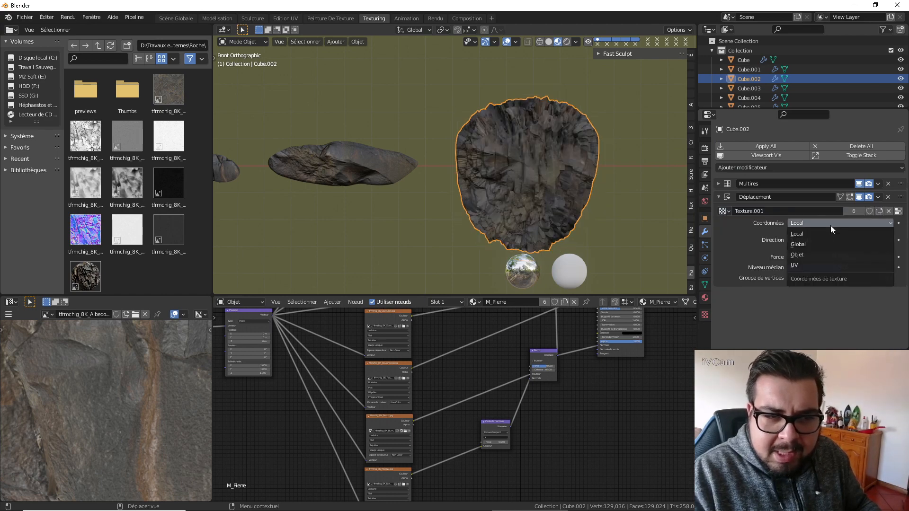
click(798, 264)
Select all the rocks, apply their rotation and scale, and set their origins to geometry.
shift+middle_drag(598, 153, 507, 141)
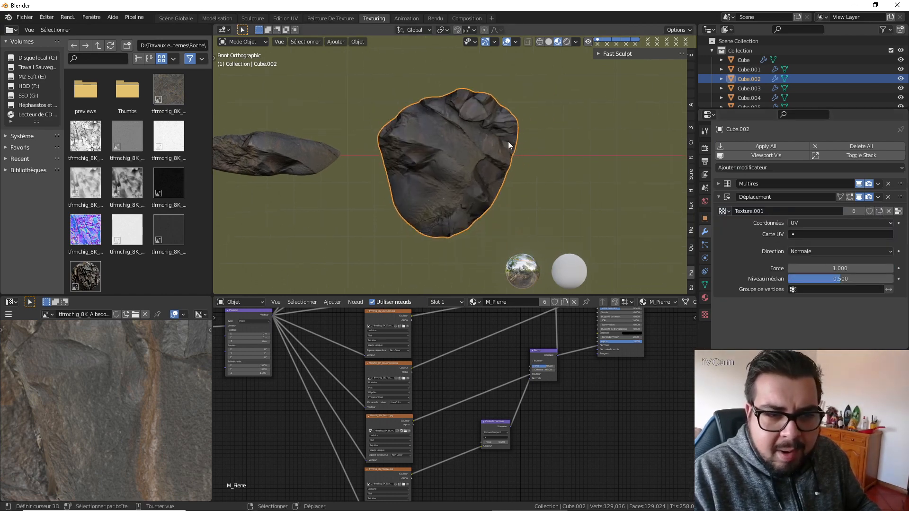
scroll(507, 141, down, 4)
key(alt+a)
click(508, 82)
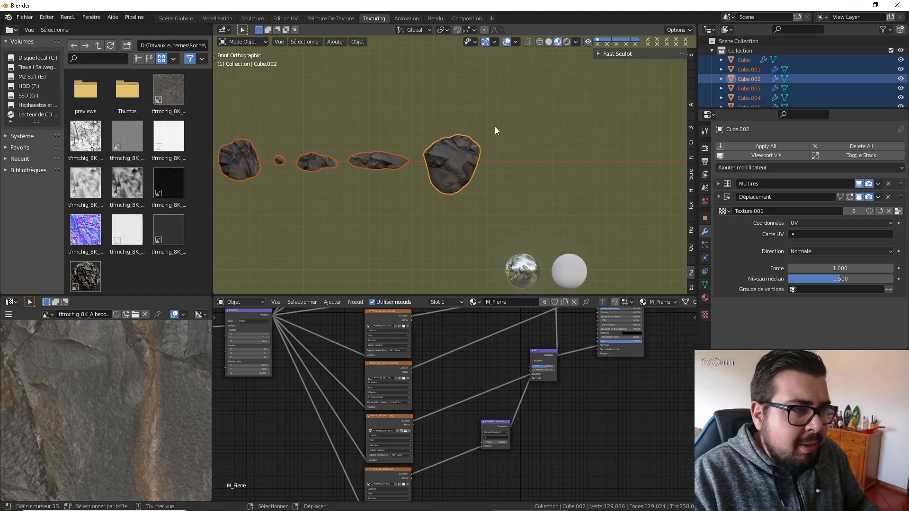
key(q)
click(461, 145)
key(q)
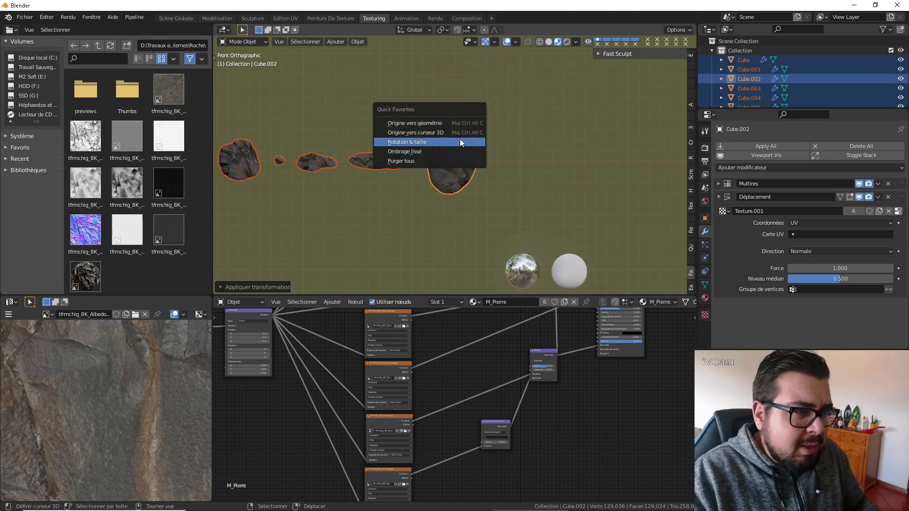
click(444, 140)
key(q)
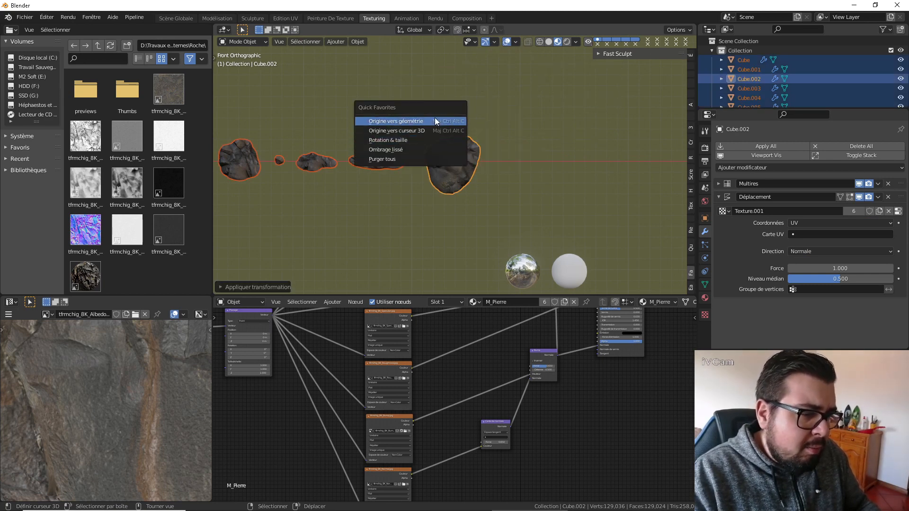
click(434, 119)
Apply the Multires and Displace modifiers on the large rock Cube.002 and the long flat rock Cube.005.
shift+middle_drag(436, 125, 545, 146)
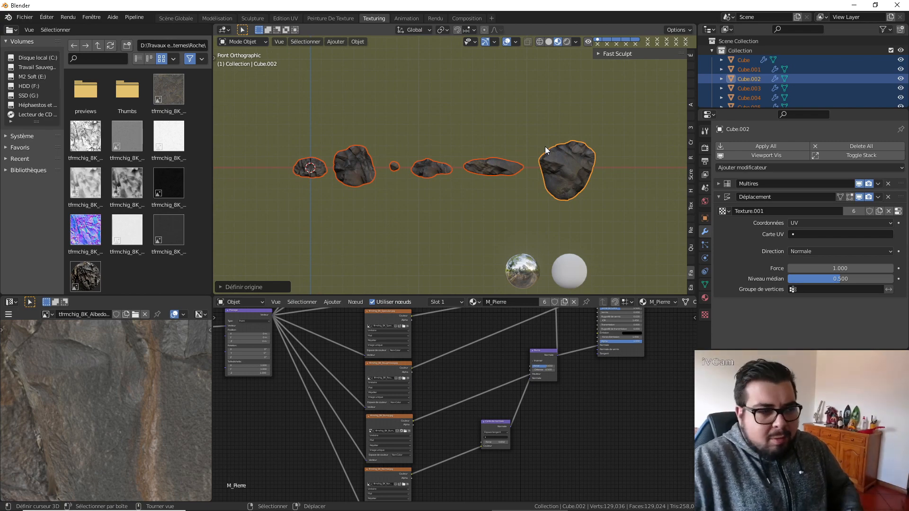
middle_drag(483, 165, 516, 184)
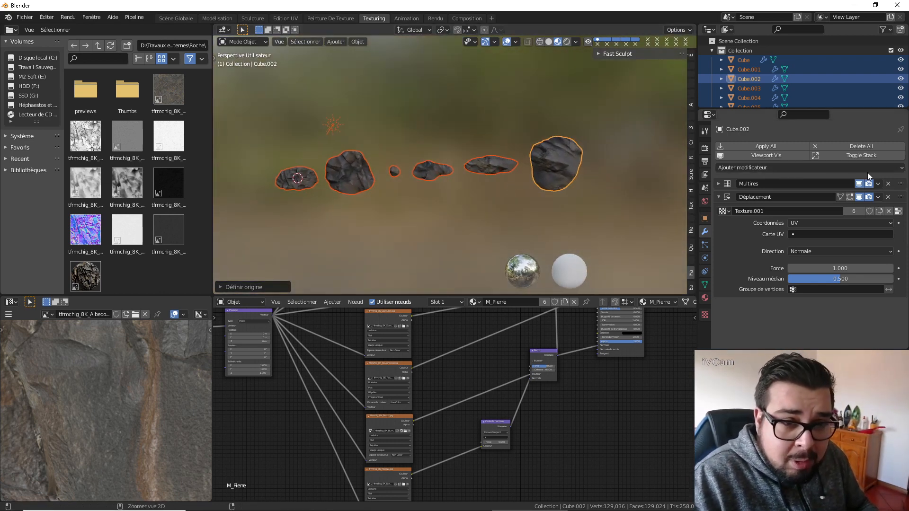
key(ctrl+a)
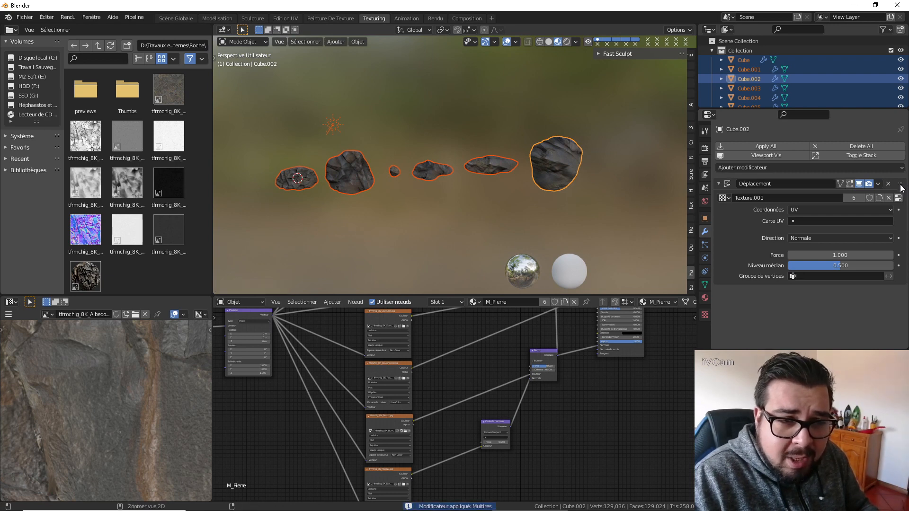
key(ctrl+a)
click(501, 164)
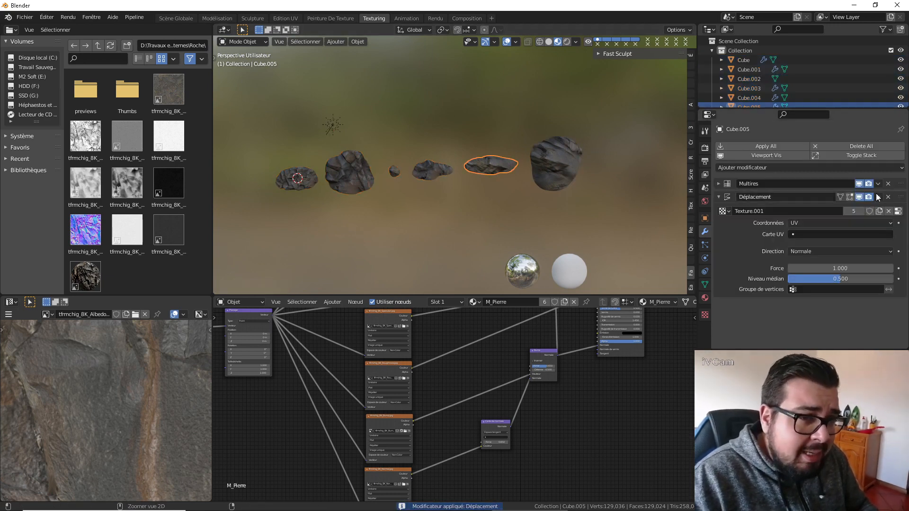
key(ctrl+a)
key(ctrl+a)
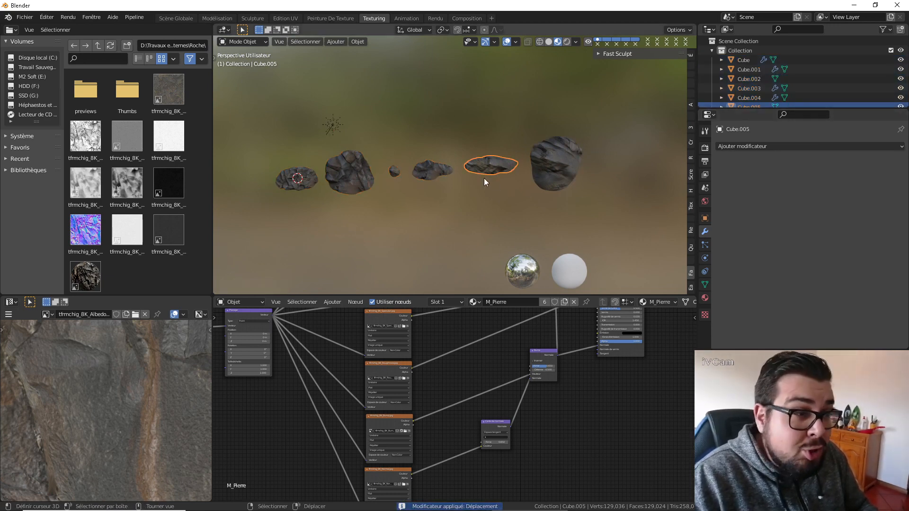
Apply the Multires and Displace modifiers on Cube.004 and the small round rock Cube.003.
click(432, 171)
key(ctrl+a)
key(ctrl+a)
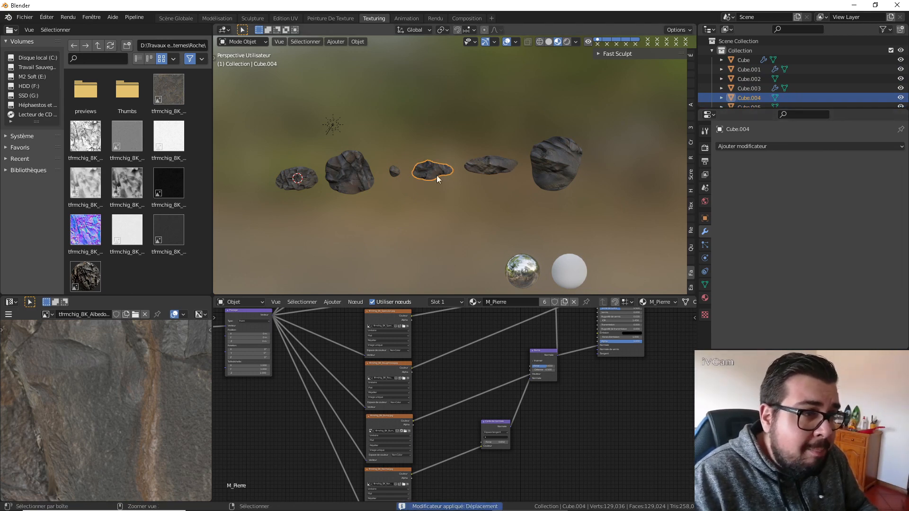
click(393, 171)
key(ctrl+a)
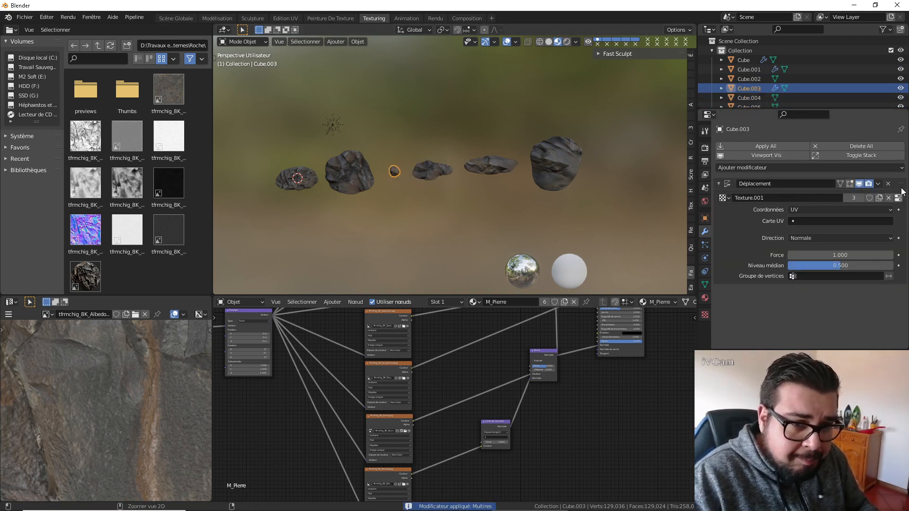
Apply the Multires and Displace modifiers on the rock Cube.001 and select the rock Cube at the world origin.
key(ctrl+a)
click(350, 172)
key(ctrl+a)
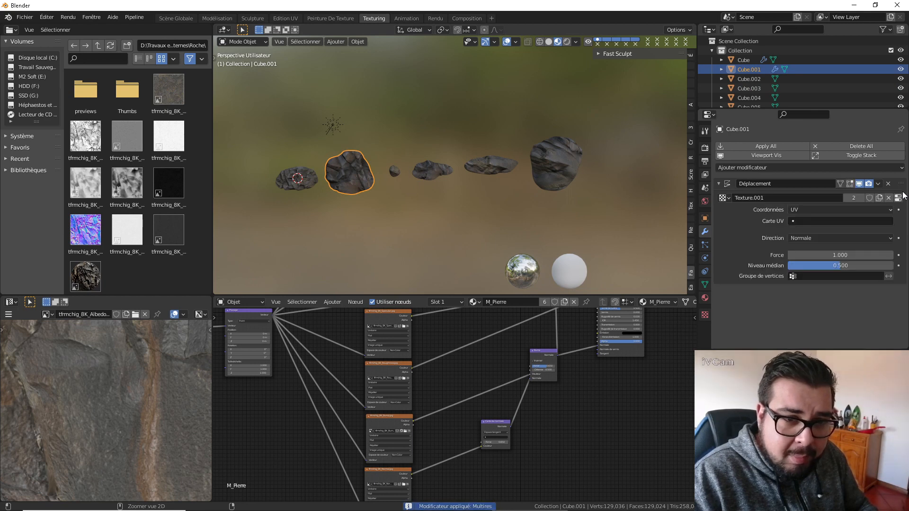
key(ctrl+a)
click(295, 183)
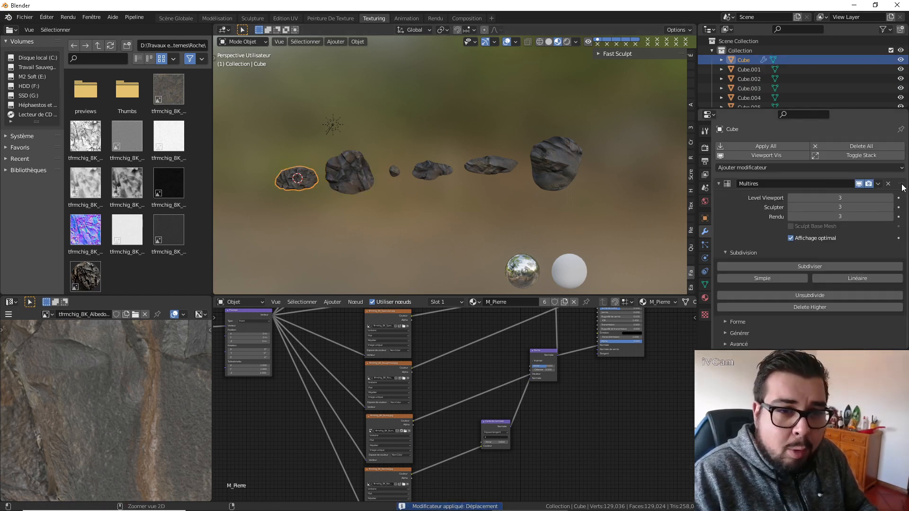
Apply the Multires and Displace modifiers on the rock Cube and switch to the Scène Globale workspace.
key(ctrl+a)
key(ctrl+a)
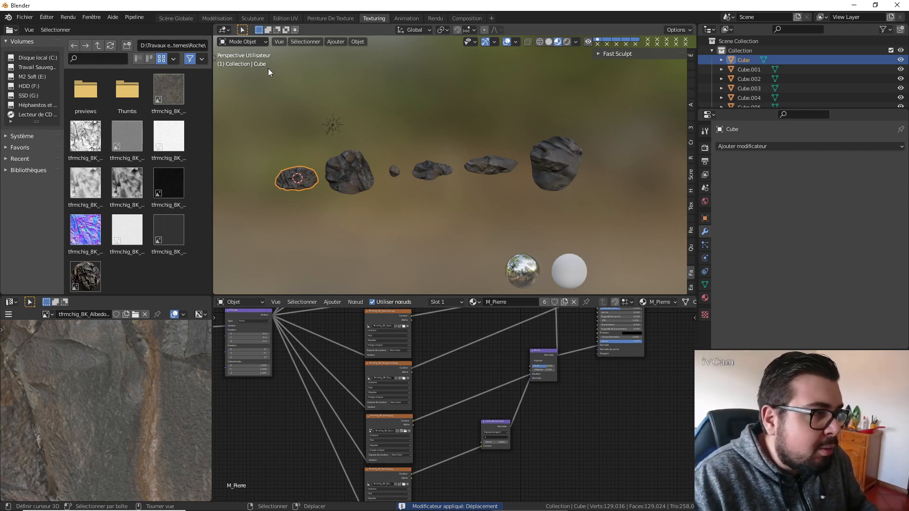
click(185, 19)
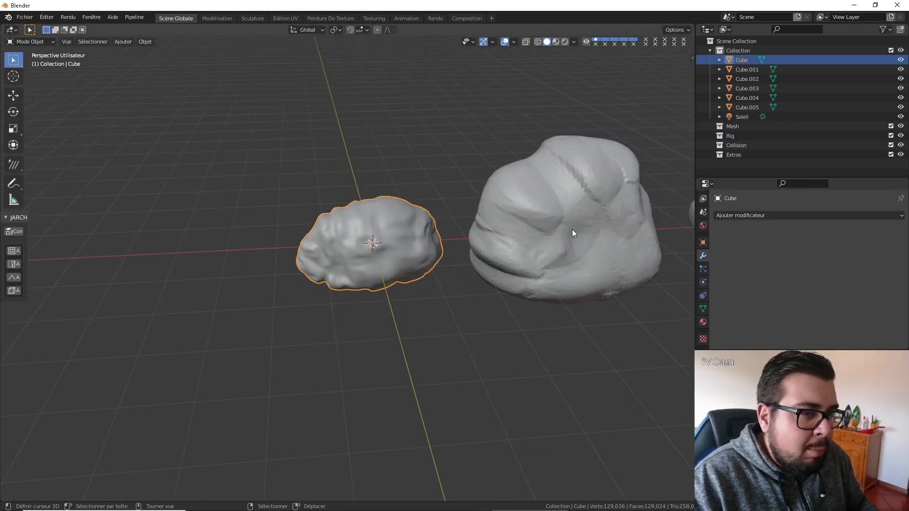
Apply smooth shading to the big rock Cube.001.
shift+middle_drag(573, 231, 515, 192)
click(504, 216)
right_click(515, 194)
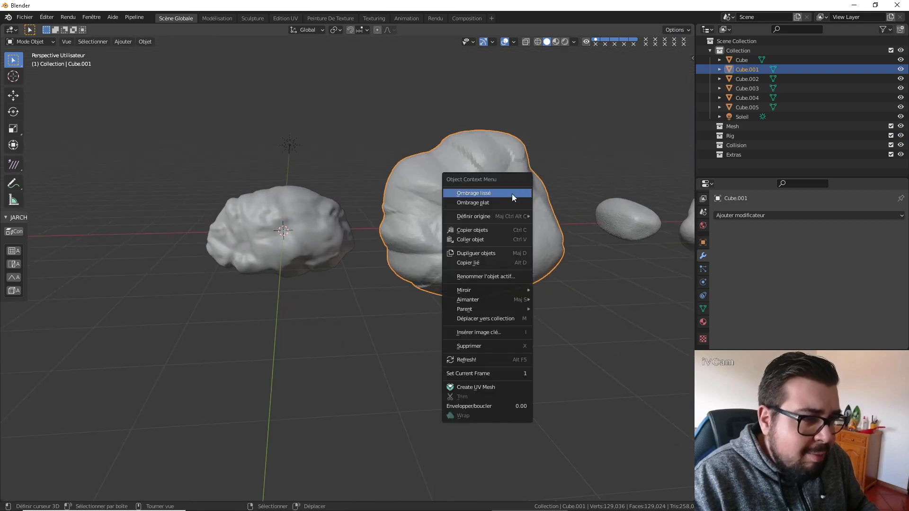
click(512, 193)
right_click(598, 201)
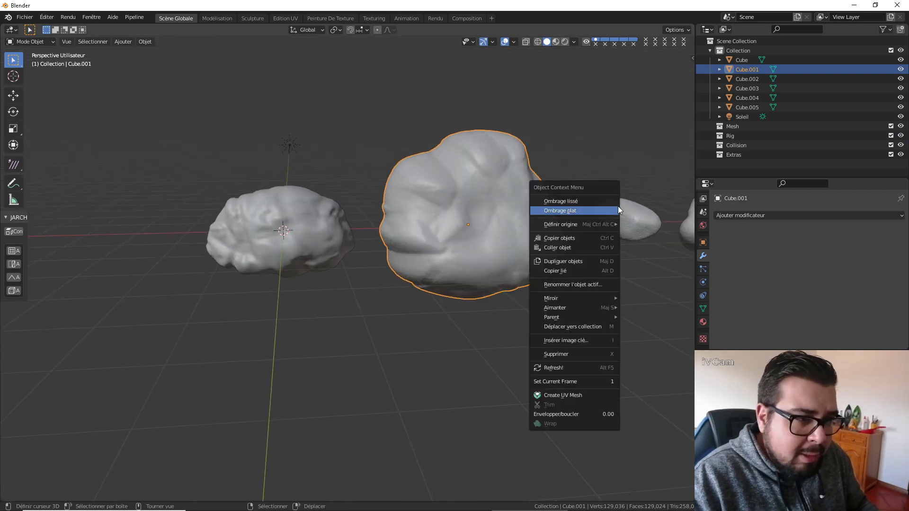
click(584, 199)
Apply smooth shading to the small round rock Cube.003 and to its neighbour Cube.004.
click(648, 206)
shift+middle_drag(649, 206, 510, 183)
scroll(508, 183, up, 1)
right_click(501, 182)
click(502, 181)
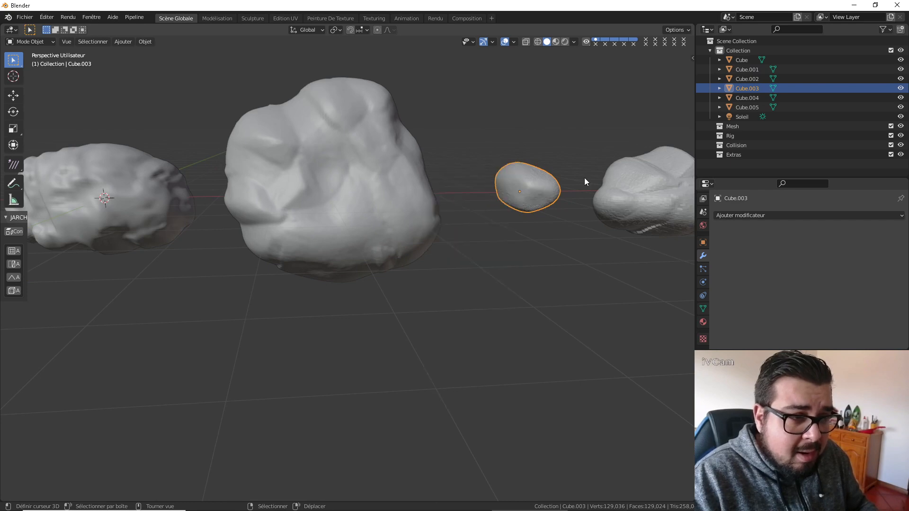
shift+middle_drag(584, 177, 525, 183)
scroll(525, 182, down, 1)
click(525, 183)
right_click(555, 186)
click(556, 186)
Apply smooth shading to the long flat rock Cube.005 and the large rock Cube.002.
shift+middle_drag(615, 195, 496, 157)
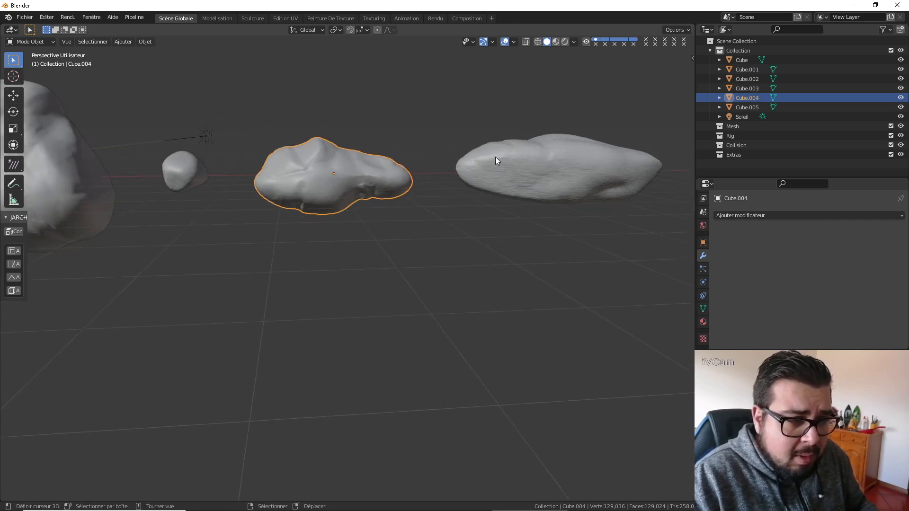
click(496, 157)
right_click(496, 156)
click(496, 157)
shift+middle_drag(587, 166, 505, 190)
click(467, 161)
right_click(467, 160)
click(467, 160)
scroll(399, 178, down, 3)
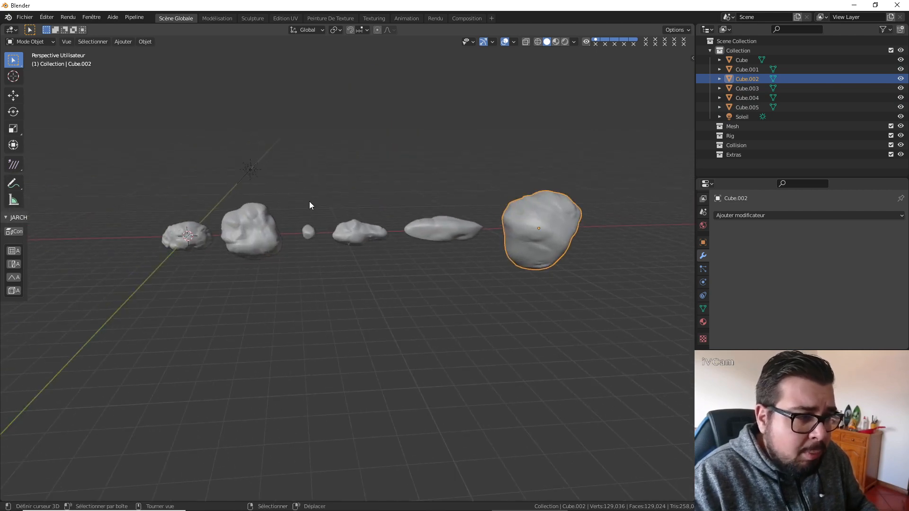
Enable Auto Smooth normals with an angle of 180° on the rock Cube at the world origin.
shift+middle_drag(308, 200, 410, 202)
right_click(293, 233)
scroll(359, 237, up, 2)
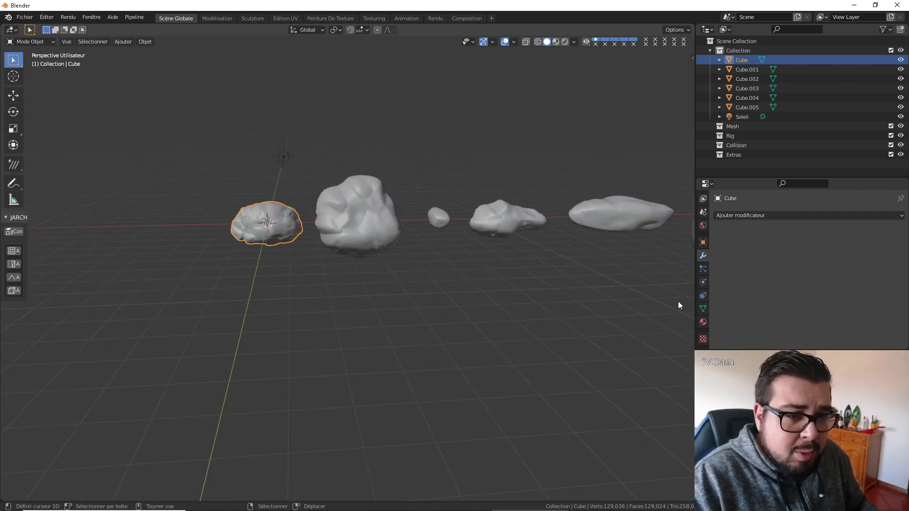
click(703, 308)
scroll(768, 310, down, 2)
scroll(763, 309, down, 3)
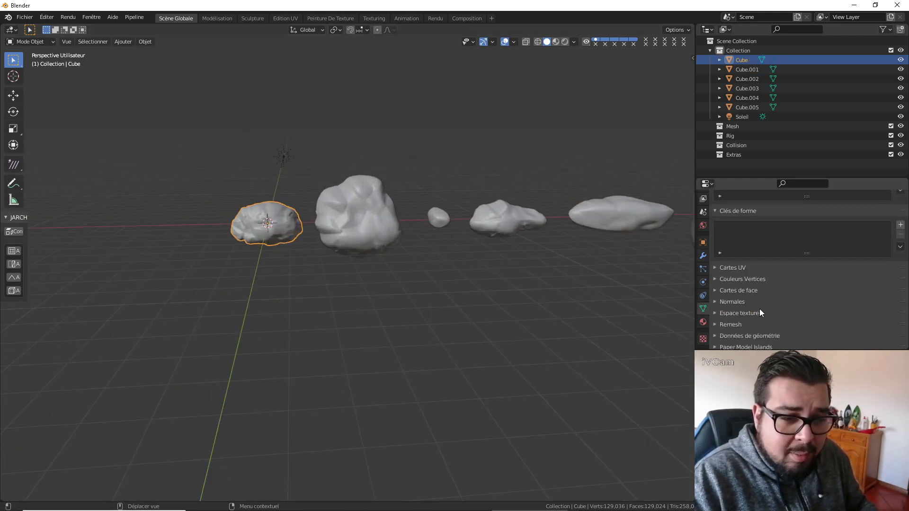
click(718, 284)
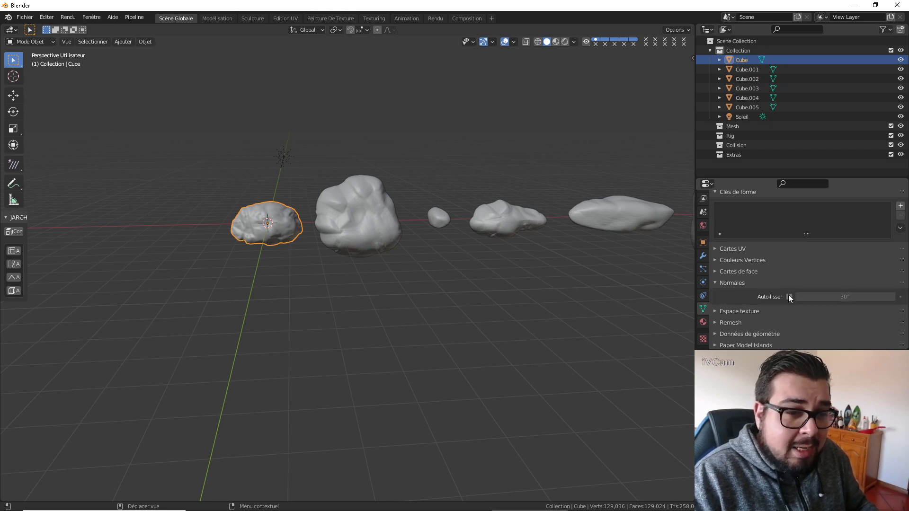
click(789, 297)
click(833, 297)
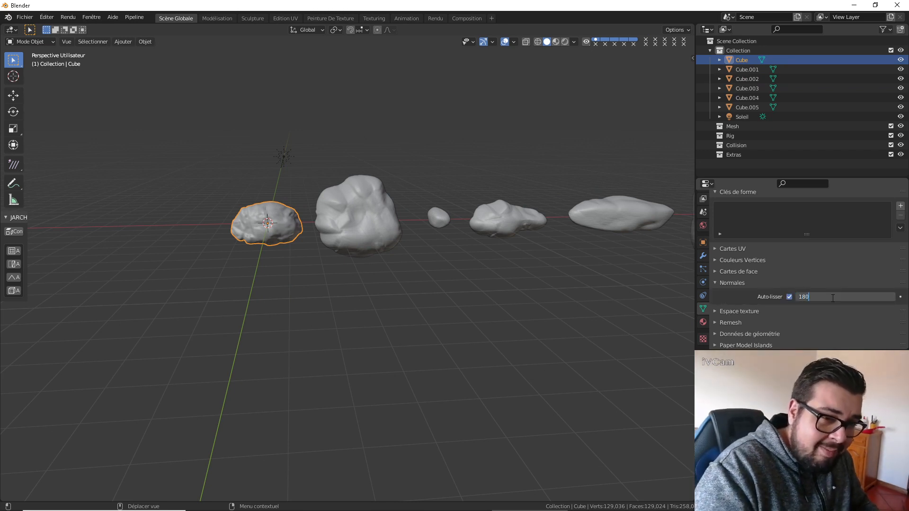
key(Return)
Enable Auto Smooth normals on the big rock Cube.001 with an angle of 180°.
click(377, 199)
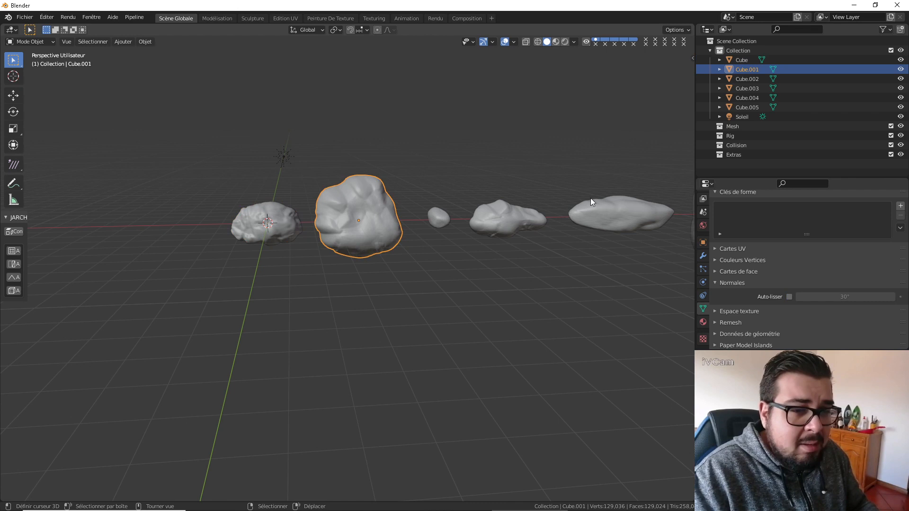
click(789, 297)
click(841, 298)
text(180)
key(Return)
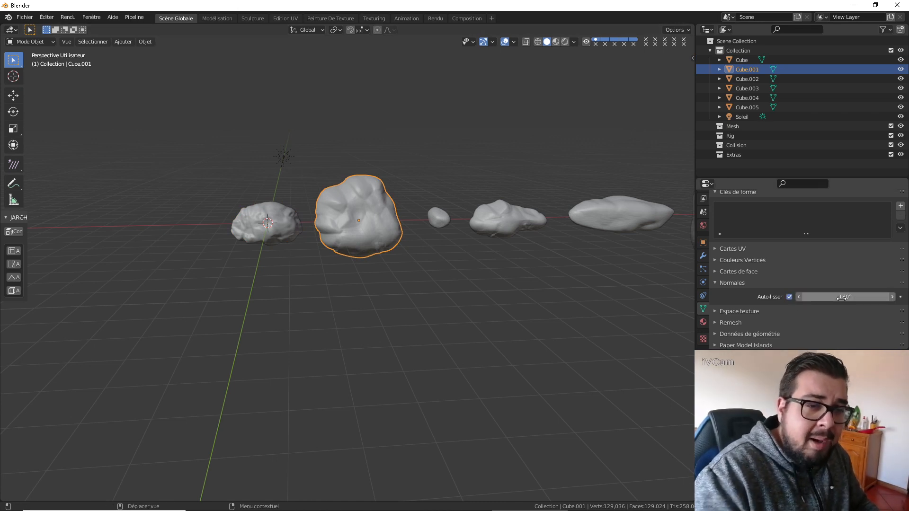
Enable Auto Smooth normals on the small round rock Cube.003 with an angle of 180°.
click(439, 217)
click(789, 297)
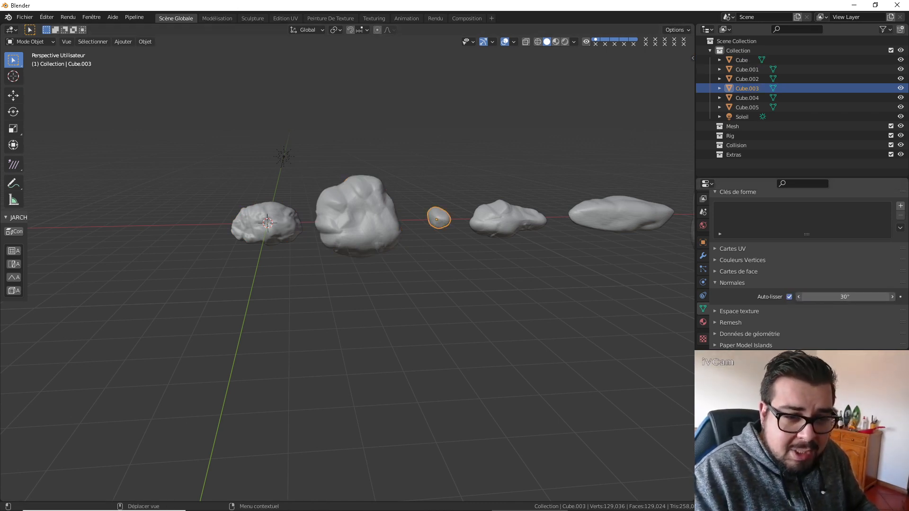
click(841, 297)
text(180)
key(Return)
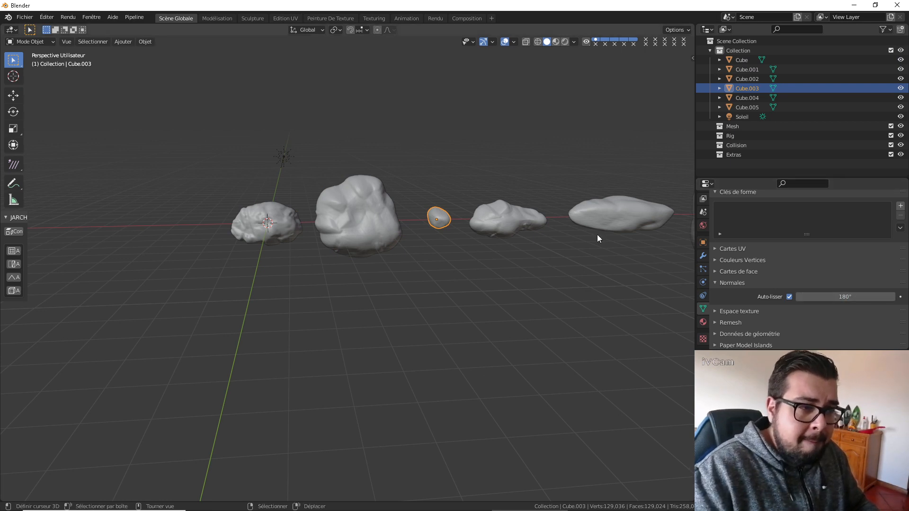
Enable Auto Smooth normals on the rock Cube.004 with an angle of 180°.
click(512, 218)
click(789, 297)
click(804, 297)
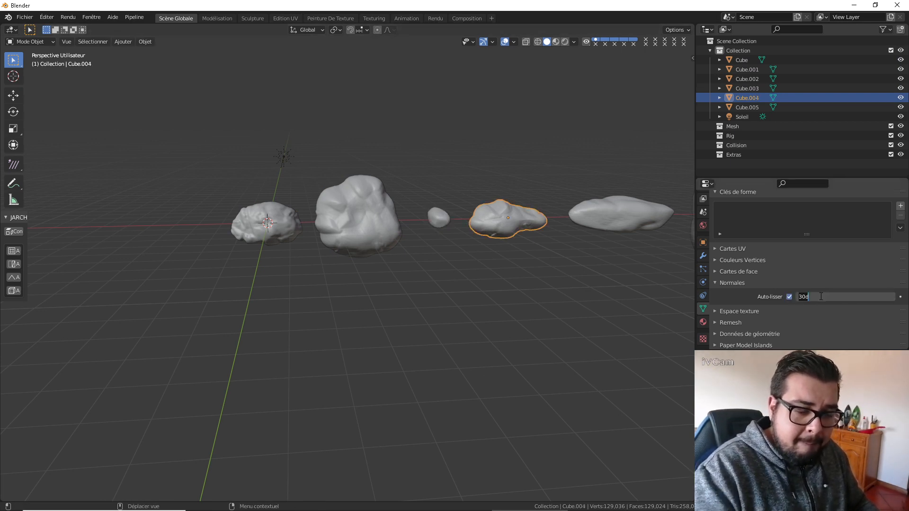
text(180)
key(Return)
Enable Auto Smooth normals on the long flat rock Cube.005 with an angle of 180°.
click(628, 221)
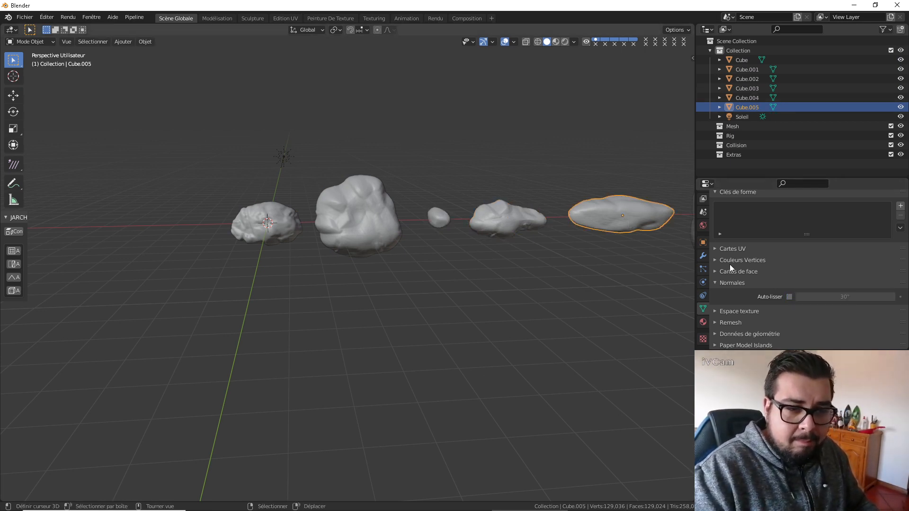
click(789, 297)
click(818, 296)
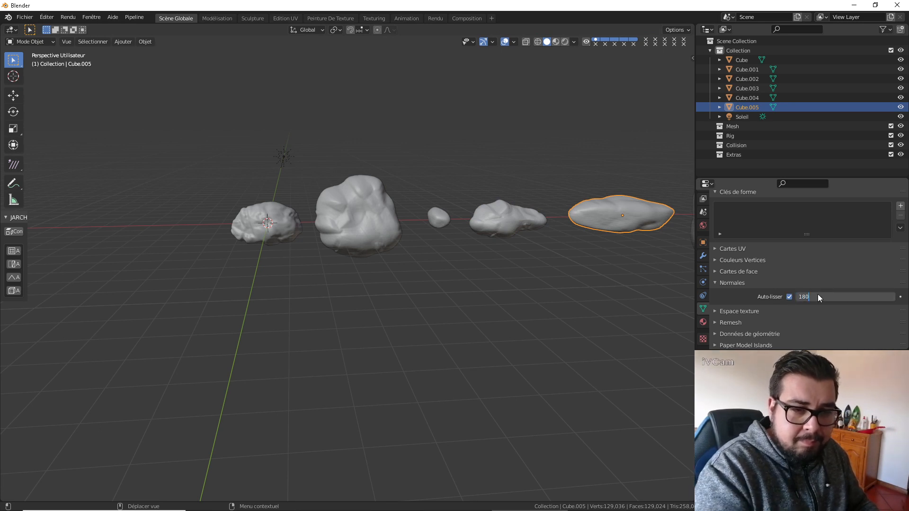
text(180)
key(Return)
Enable Auto Smooth normals on the large rock Cube.002 with an angle of 180°.
middle_drag(544, 256, 402, 247)
click(504, 218)
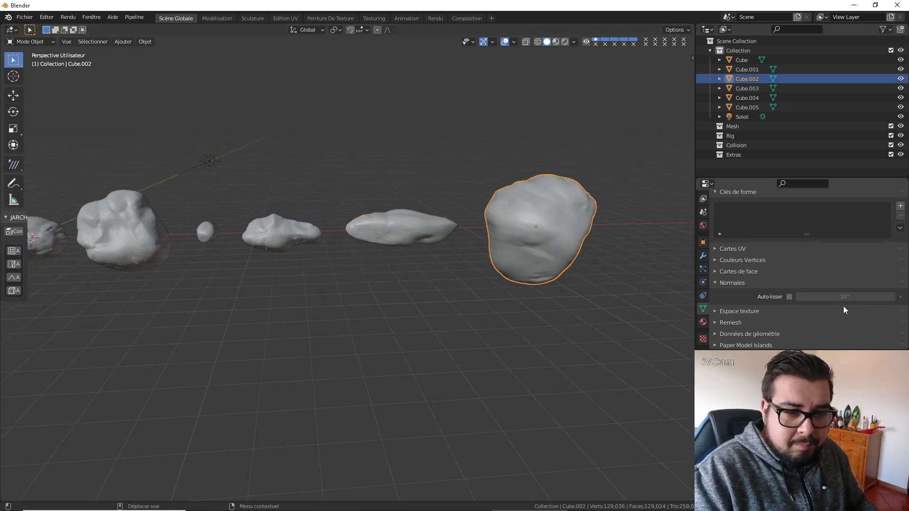
click(789, 297)
click(824, 297)
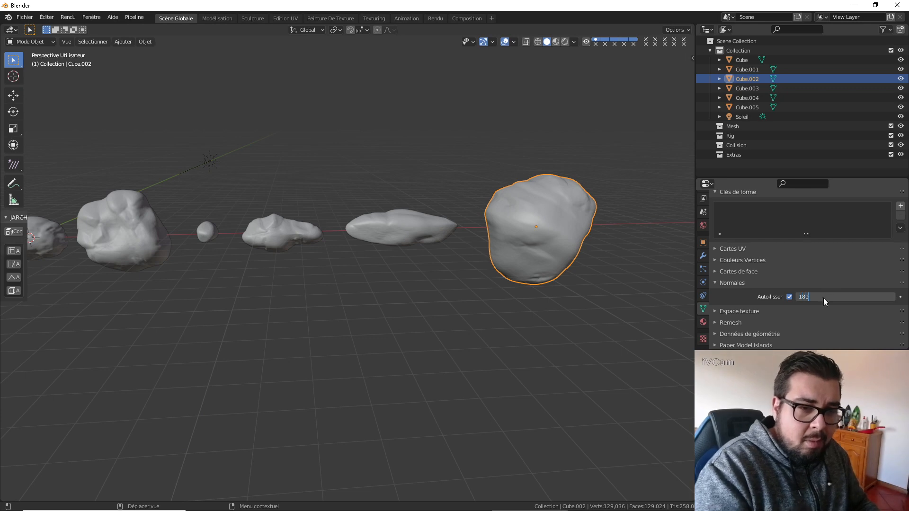
key(Return)
Add a Weighted Normal modifier with a weight of 100 to the large rock Cube.002 and apply it.
click(703, 256)
click(765, 214)
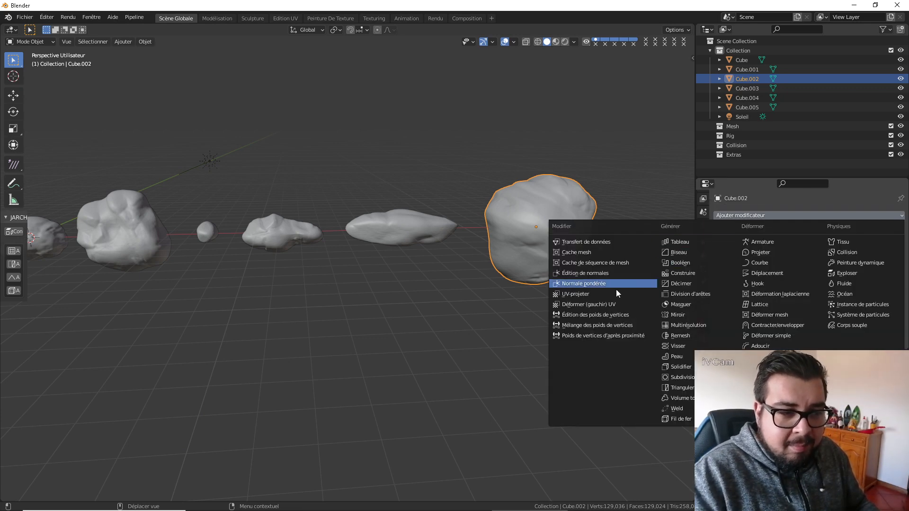
click(606, 285)
drag(815, 274, 880, 278)
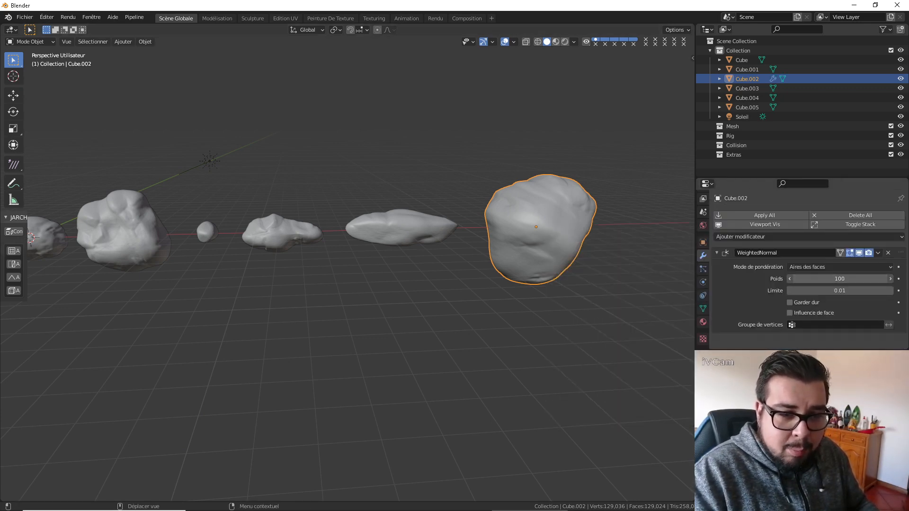
key(ctrl+a)
Add a Weighted Normal modifier to the long flat rock Cube.005, raise its weight to the maximum and apply it.
click(438, 237)
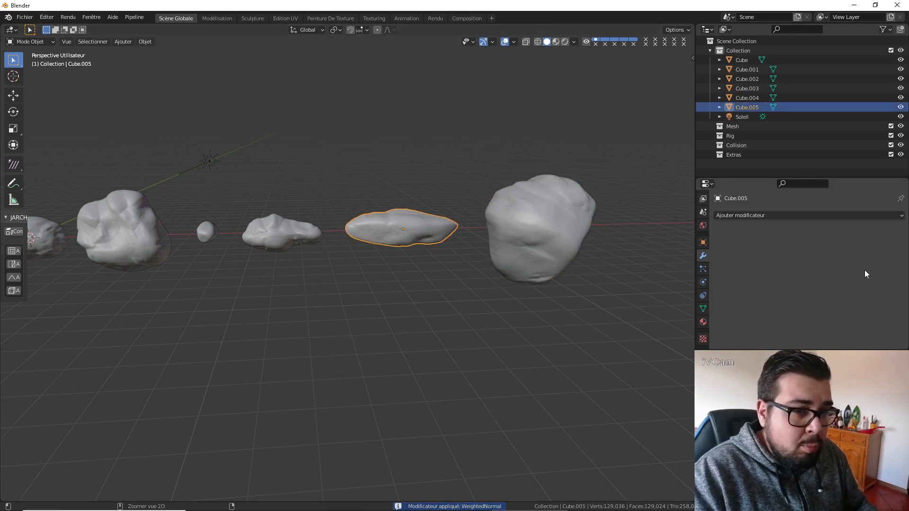
click(776, 216)
click(635, 283)
drag(804, 279, 902, 259)
key(ctrl+a)
Add a Weighted Normal modifier to the rock Cube.004 and apply it with a raised weight.
shift+middle_drag(337, 276, 413, 241)
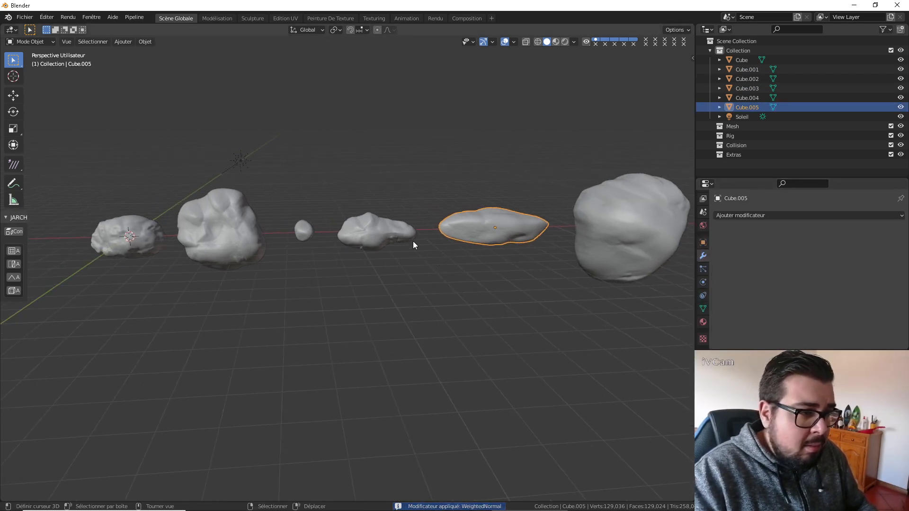
click(398, 234)
click(763, 217)
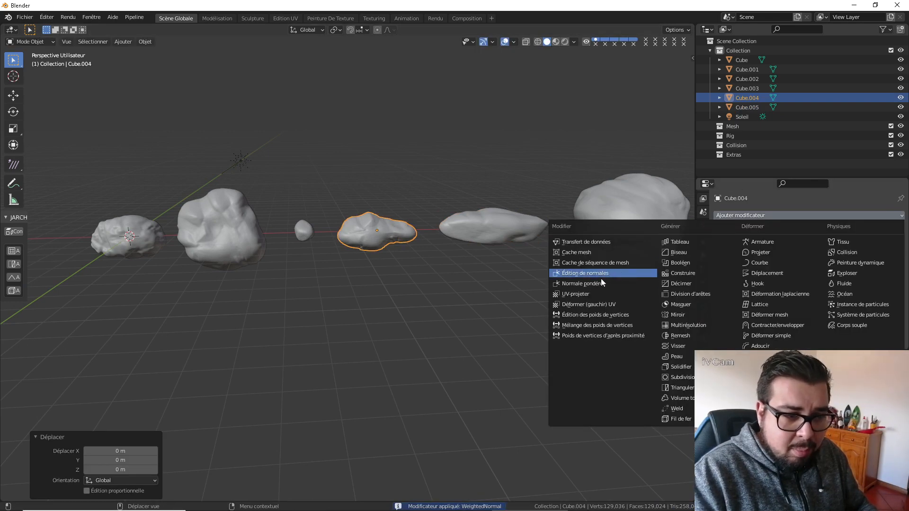
click(602, 283)
key(ctrl+a)
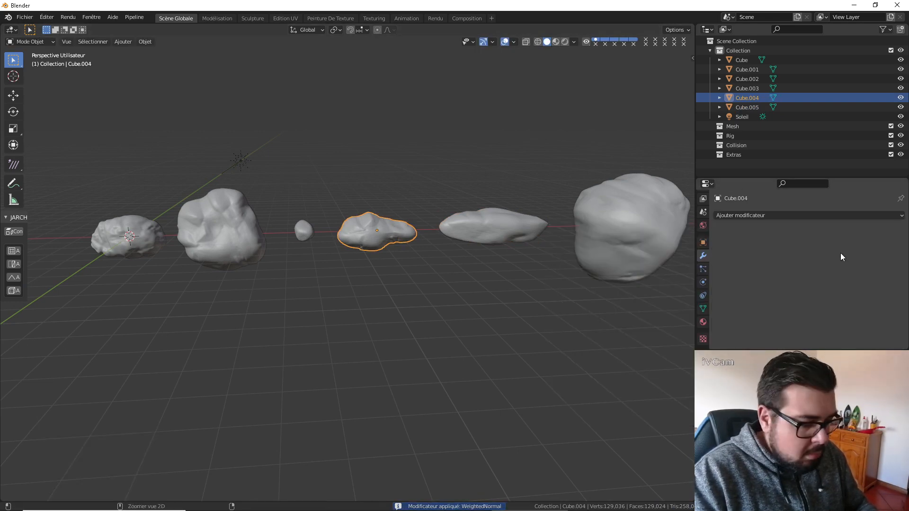
key(ctrl+z)
drag(853, 279, 886, 278)
key(ctrl+a)
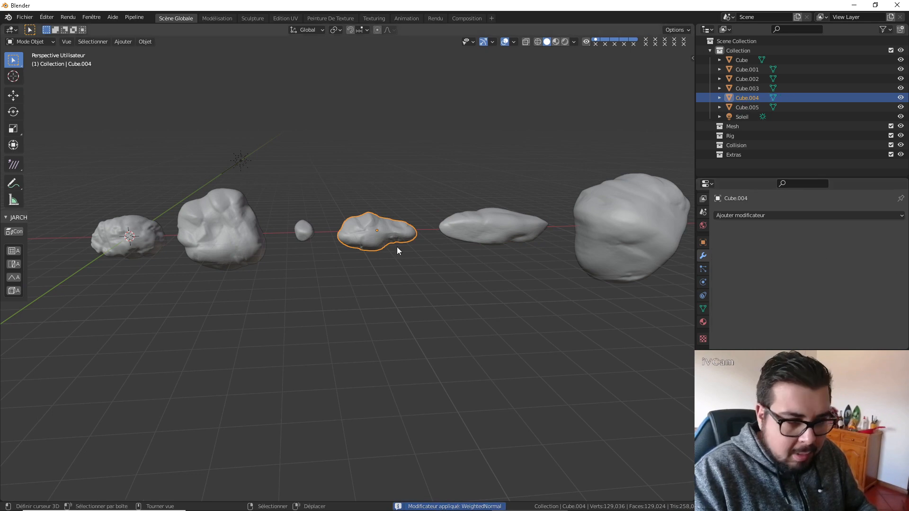
Add a Weighted Normal modifier to the small round rock Cube.003 and apply it.
click(309, 227)
click(750, 216)
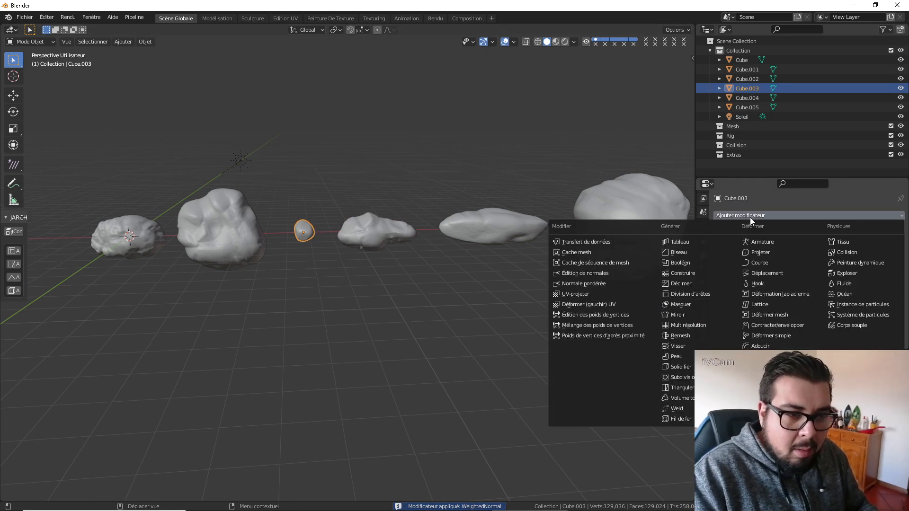
click(607, 283)
key(ctrl+a)
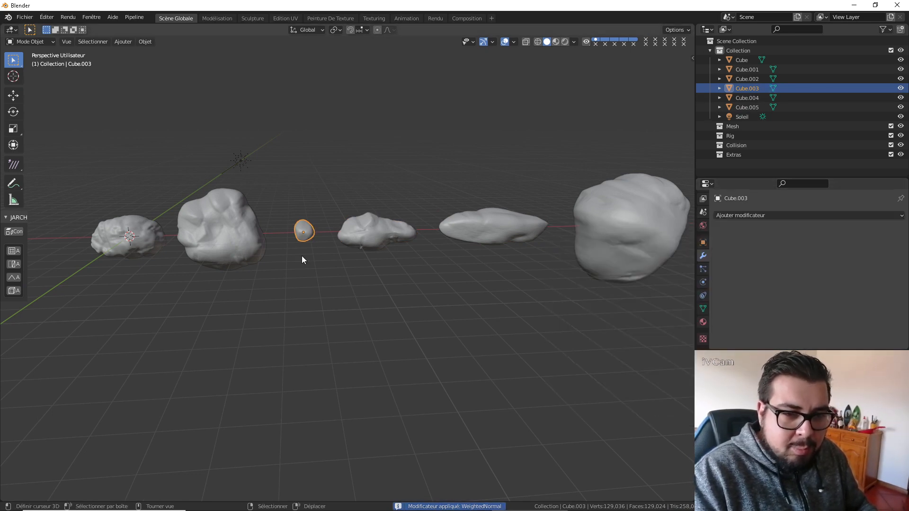
Apply a new Weighted Normal modifier with a weight of 100 on Cube.001 and select the rock Cube at the world origin.
click(217, 225)
click(769, 216)
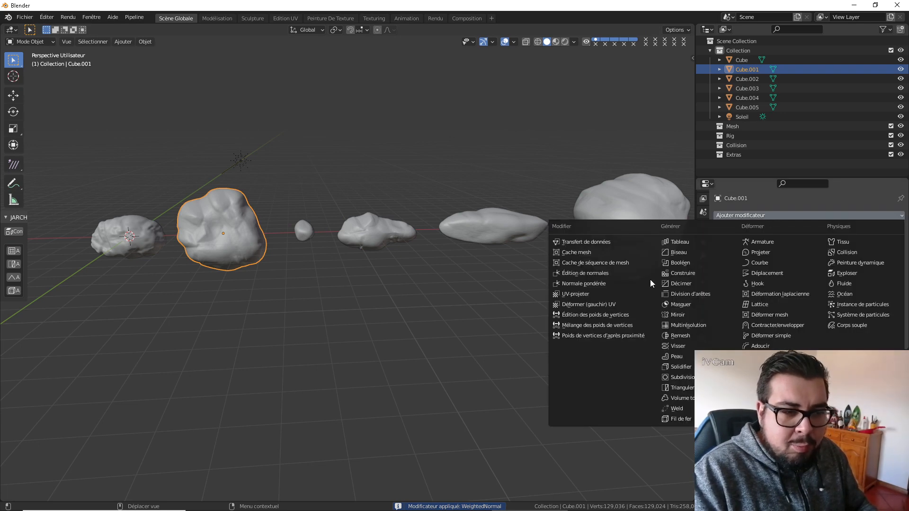
click(634, 283)
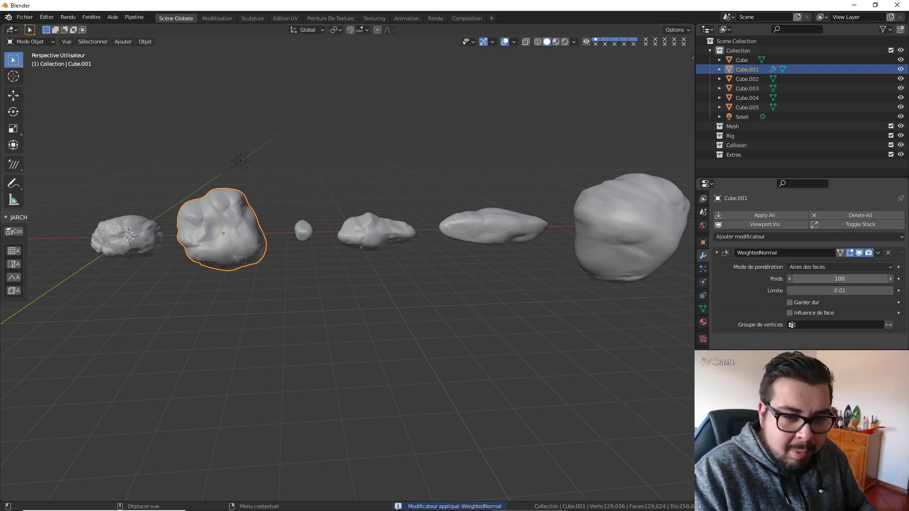
key(ctrl+a)
shift+middle_drag(231, 271, 367, 270)
click(259, 231)
click(760, 215)
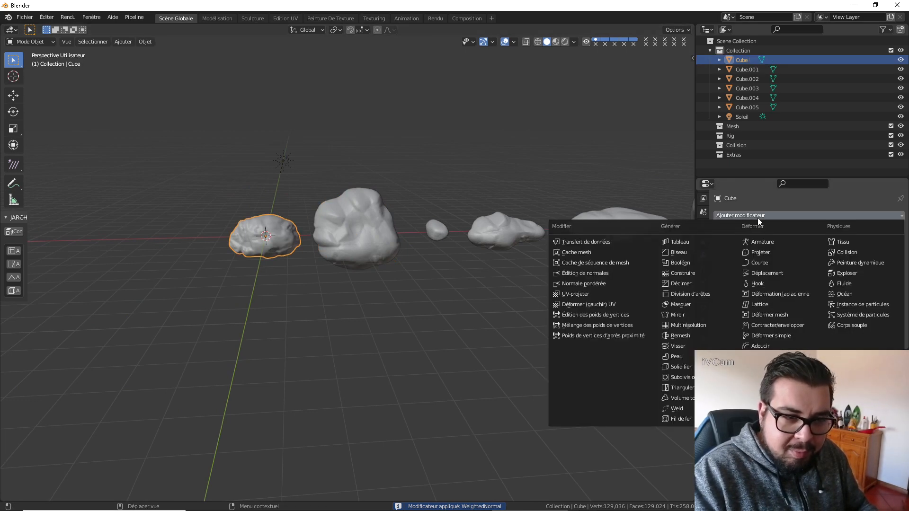
click(610, 274)
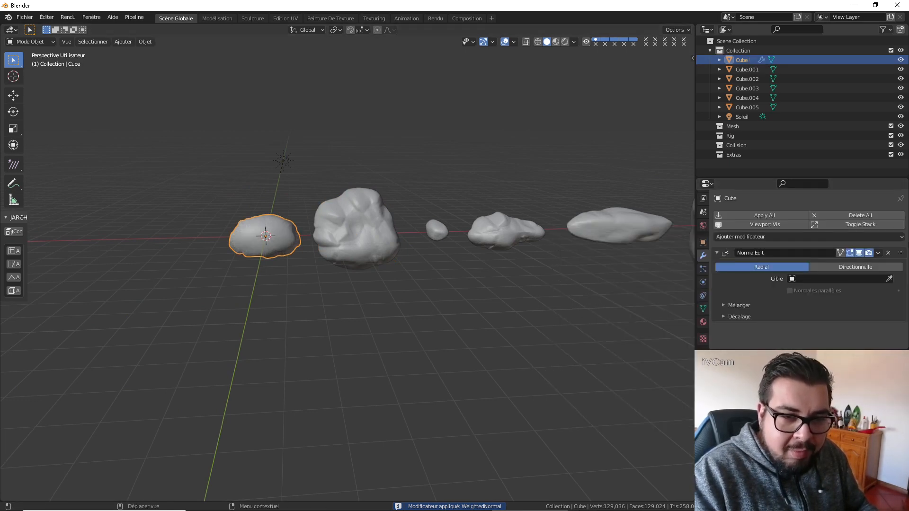
click(888, 252)
Replace the NormalEdit modifier on Cube with a Weighted Normal modifier of weight 100 and apply it.
click(805, 216)
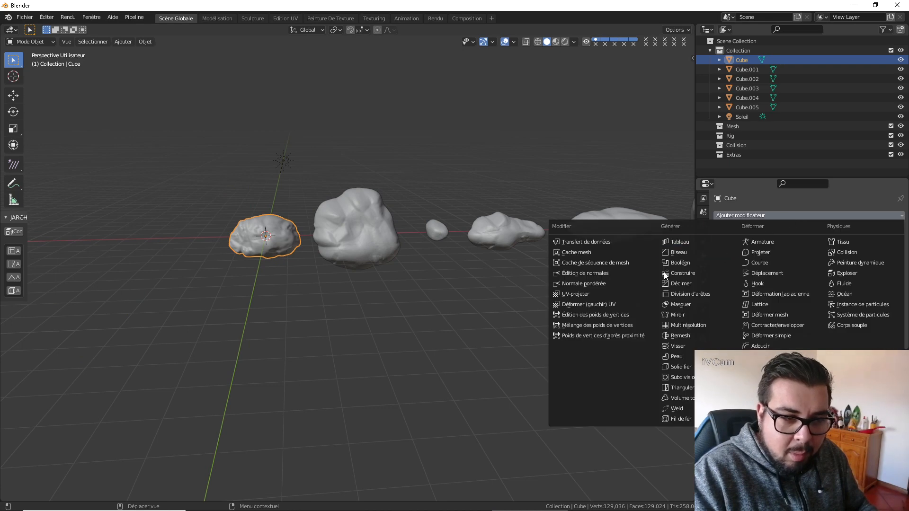
click(601, 286)
drag(831, 282, 866, 282)
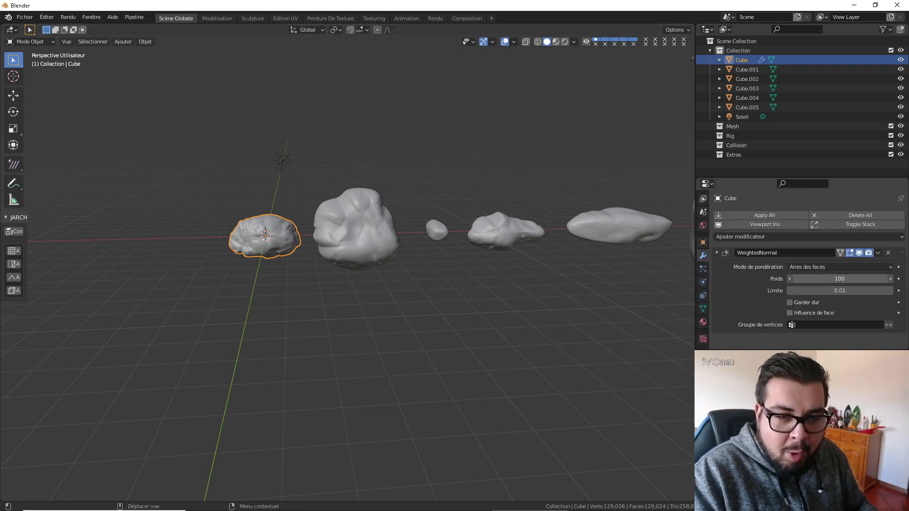
key(ctrl+a)
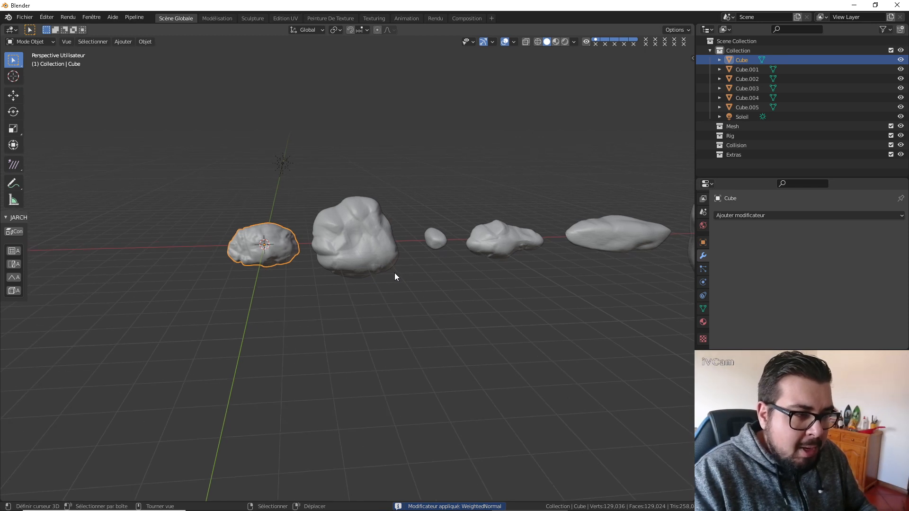
Select all objects in the scene and set their origins to geometry.
key(a)
click(390, 164)
key(ctrl+a)
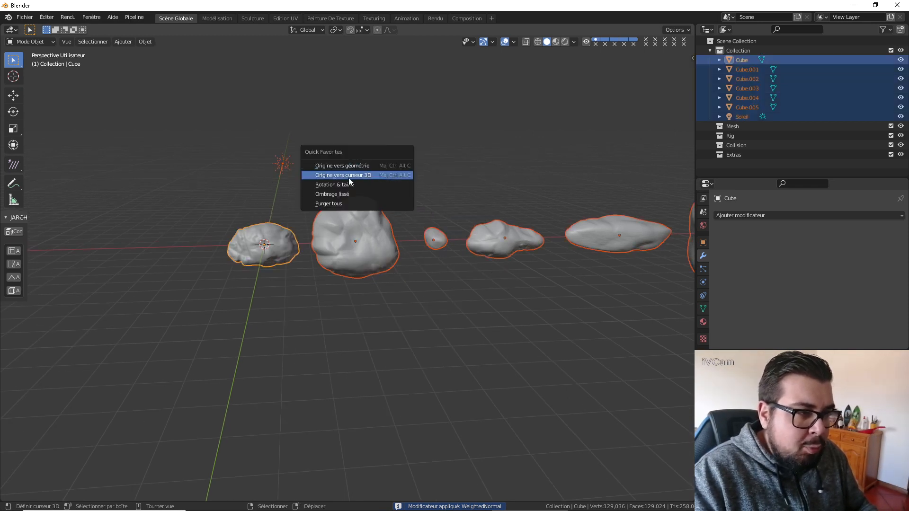
click(348, 178)
key(ctrl+shift+alt+c)
click(342, 162)
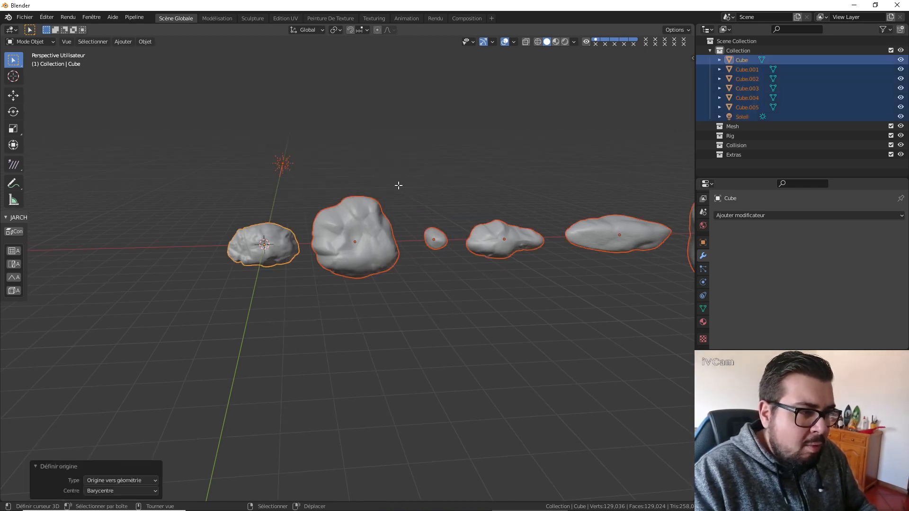
Select the complete geometry of all rocks in Edit Mode and dissolve degenerate elements with a 0.0001 m merge distance.
key(Tab)
key(a)
click(397, 148)
key(a)
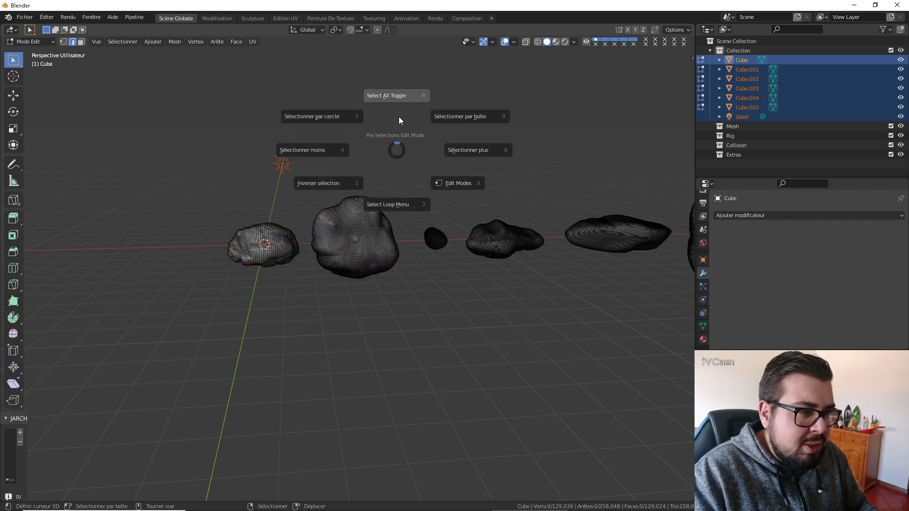
click(399, 116)
key(q)
click(405, 163)
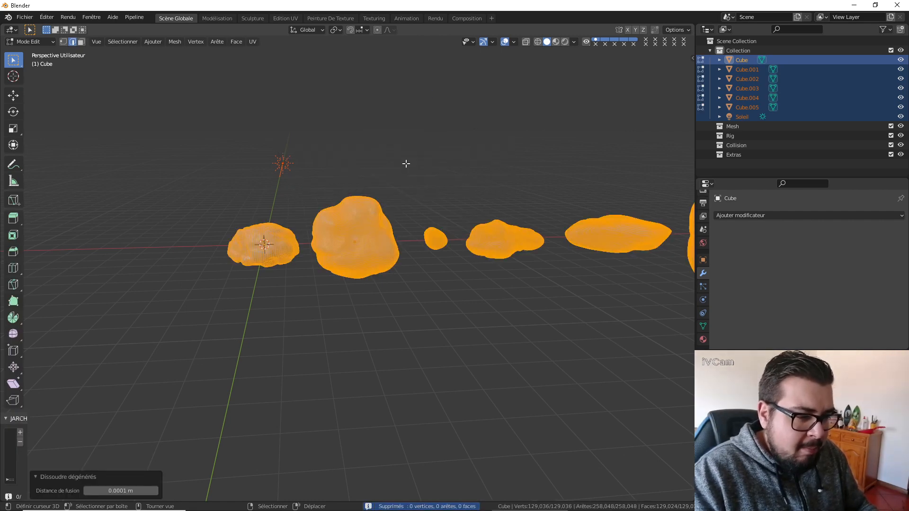
Merge all rock vertices by distance at 0.0001 m, delete loose geometry and return to Object Mode.
key(q)
click(399, 172)
key(q)
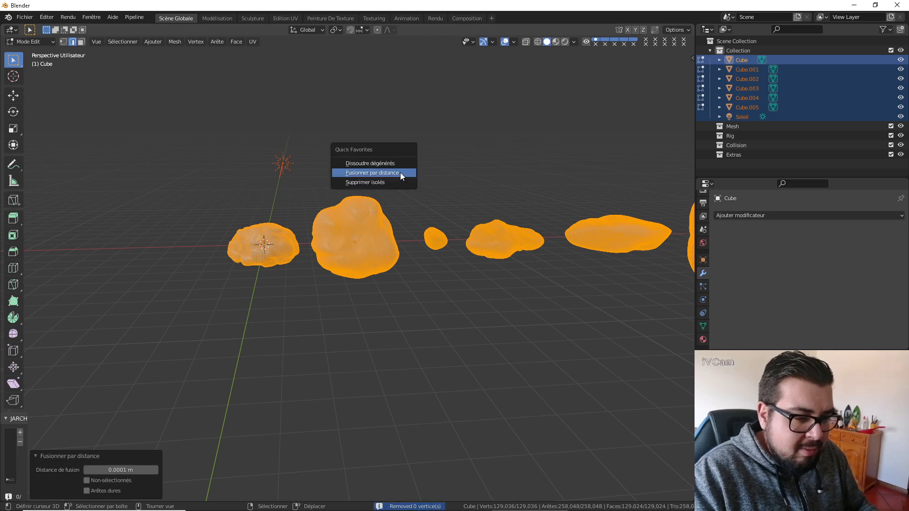
click(396, 182)
key(Tab)
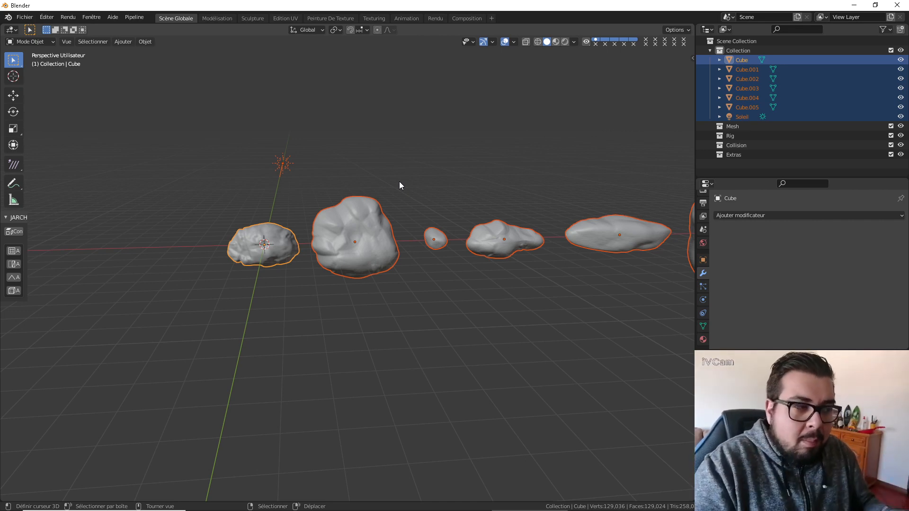
Select only the rock Cube and raise it about 0.74 m along Z in the front view.
key(a)
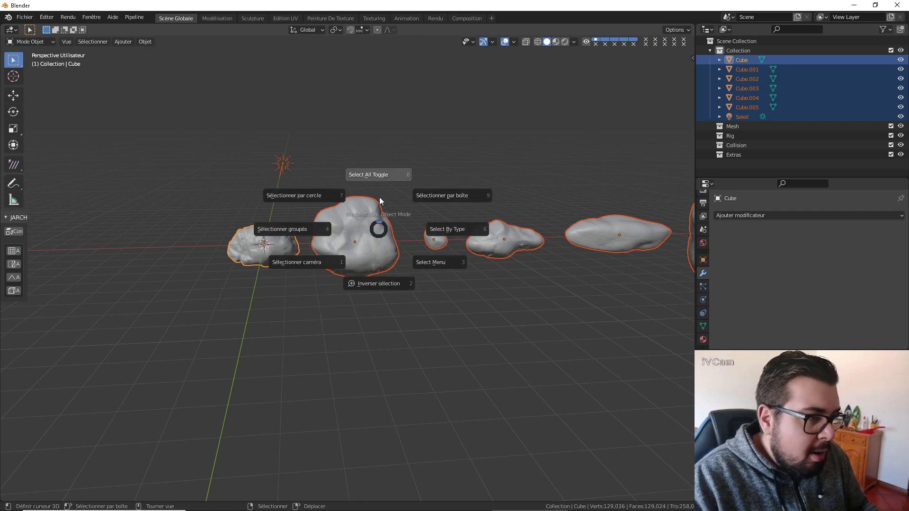
click(380, 197)
middle_drag(311, 230, 393, 232)
click(305, 256)
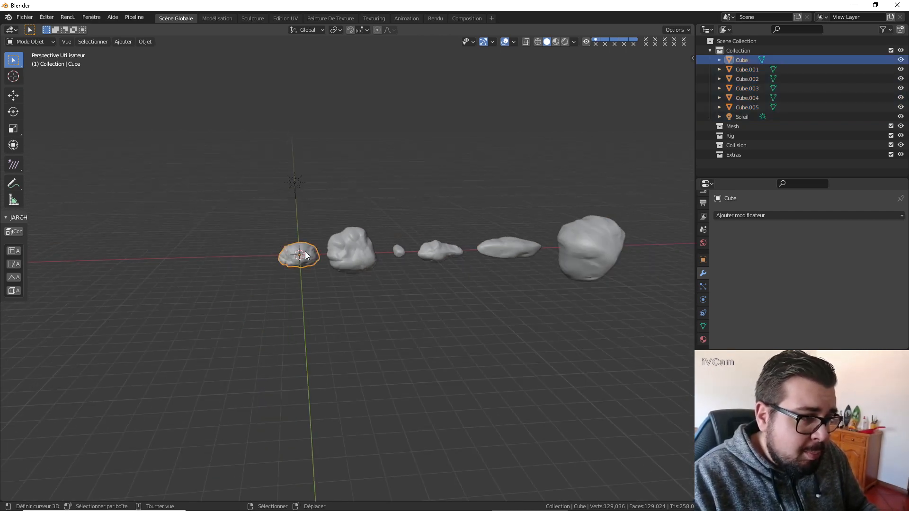
key(KP_1)
scroll(305, 252, up, 1)
middle_drag(305, 251, 487, 263)
key(KP_1)
scroll(360, 254, up, 1)
scroll(321, 262, up, 3)
scroll(486, 262, down, 1)
key(g)
key(z)
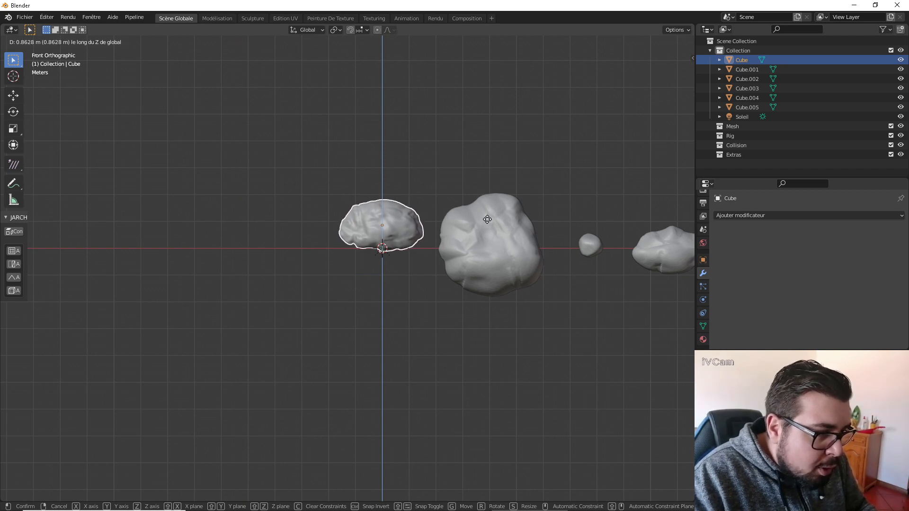
click(488, 251)
Set the origin of Cube to the 3D cursor near the rock's base.
scroll(419, 245, up, 6)
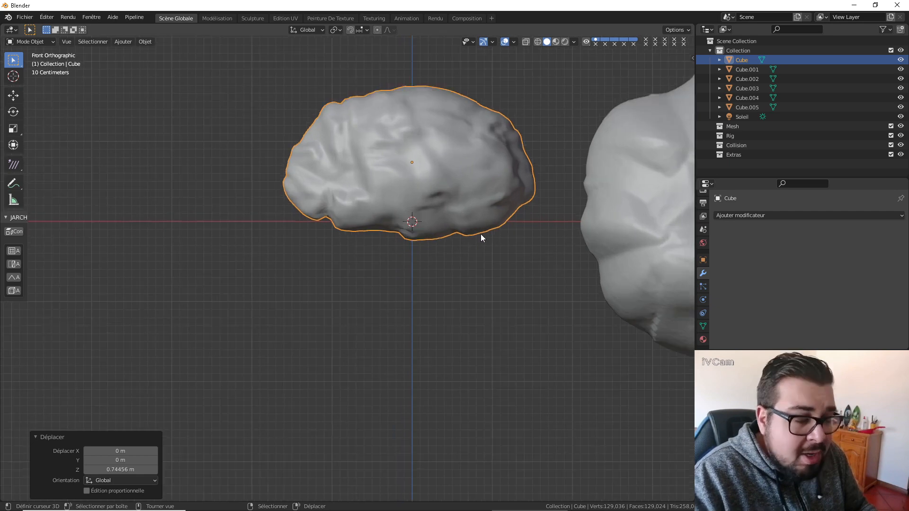
scroll(481, 234, up, 1)
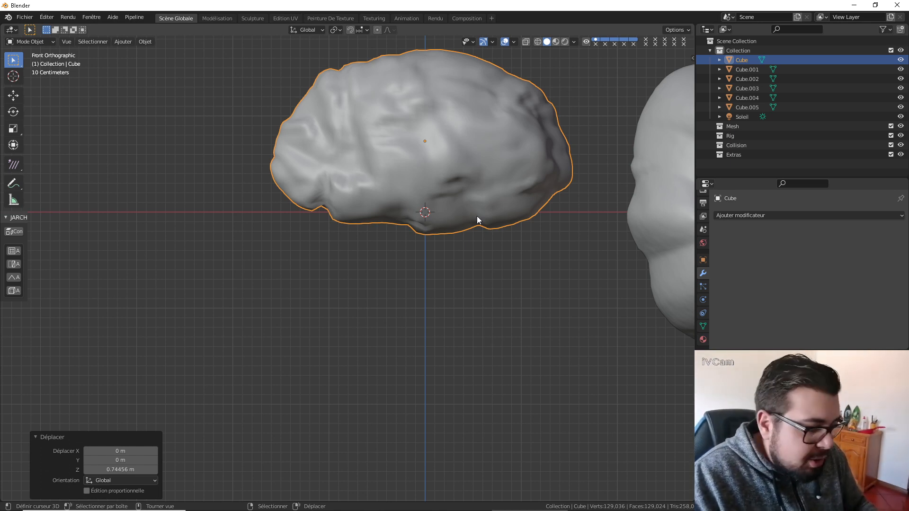
key(q)
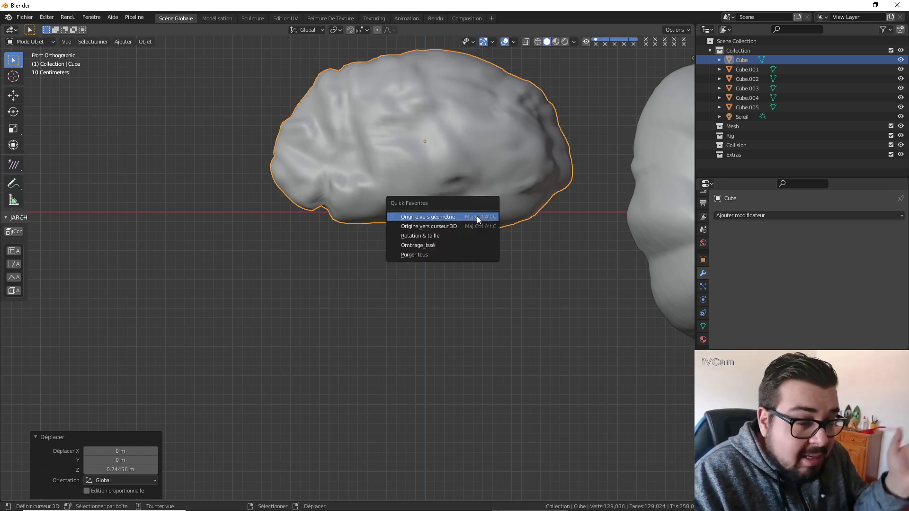
click(448, 227)
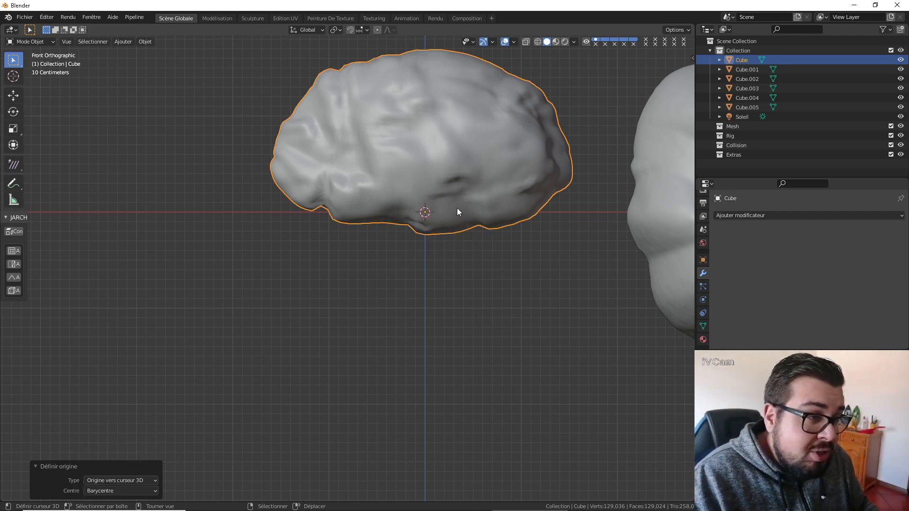
Snap the neighbouring large rock Cube.001 to the 3D cursor and hide Cube.
scroll(487, 184, down, 4)
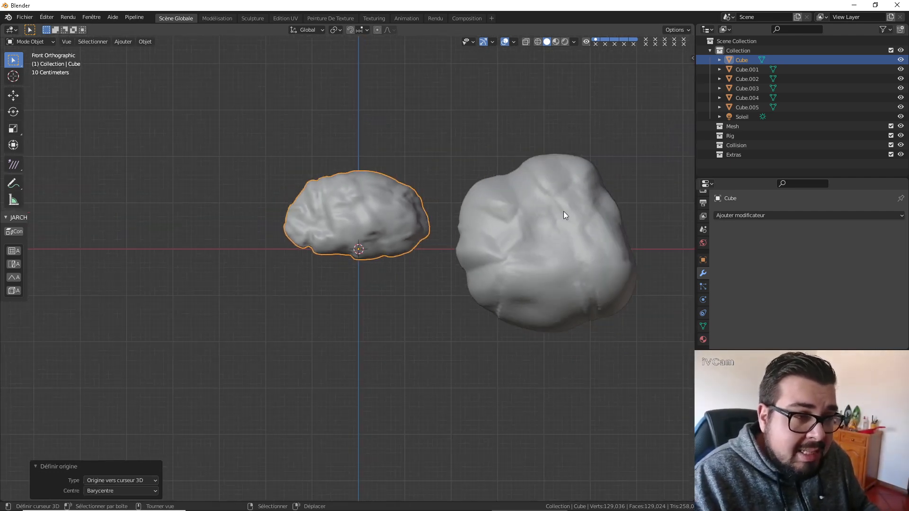
click(563, 212)
key(shift+s)
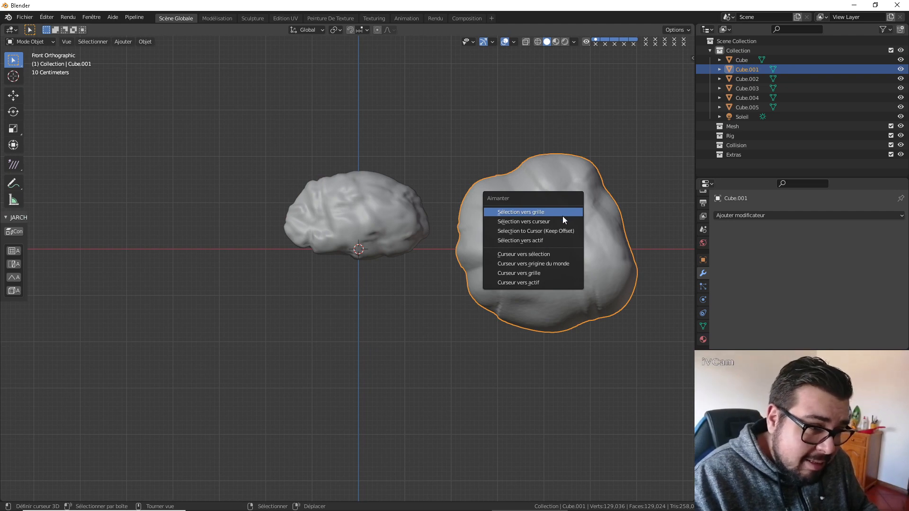
click(543, 221)
shift+middle_drag(482, 217, 502, 223)
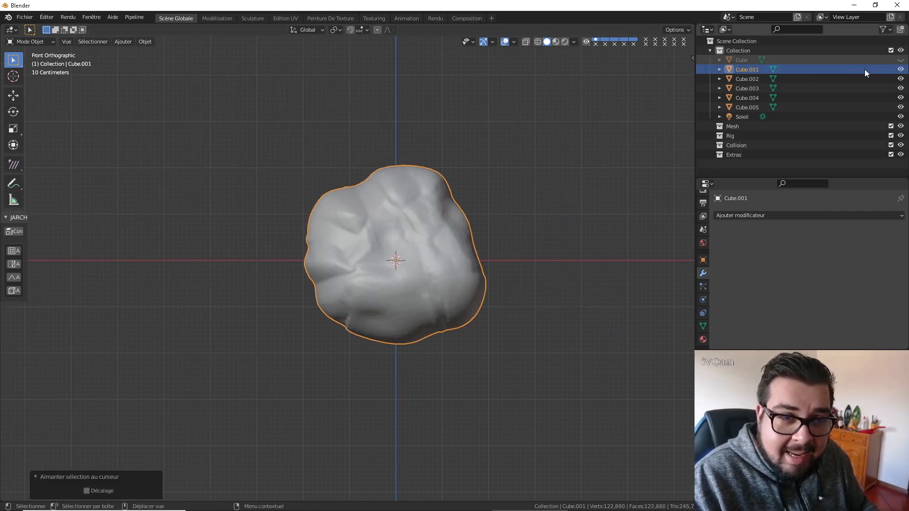
Raise Cube.001 about 1.23 m along Z and set its origin to the 3D cursor.
key(g)
key(z)
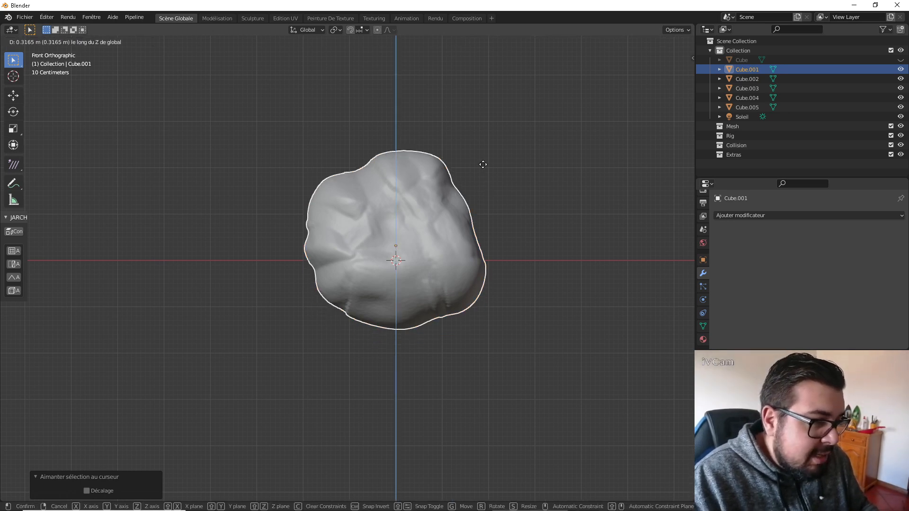
click(497, 188)
shift+middle_drag(483, 192, 484, 209)
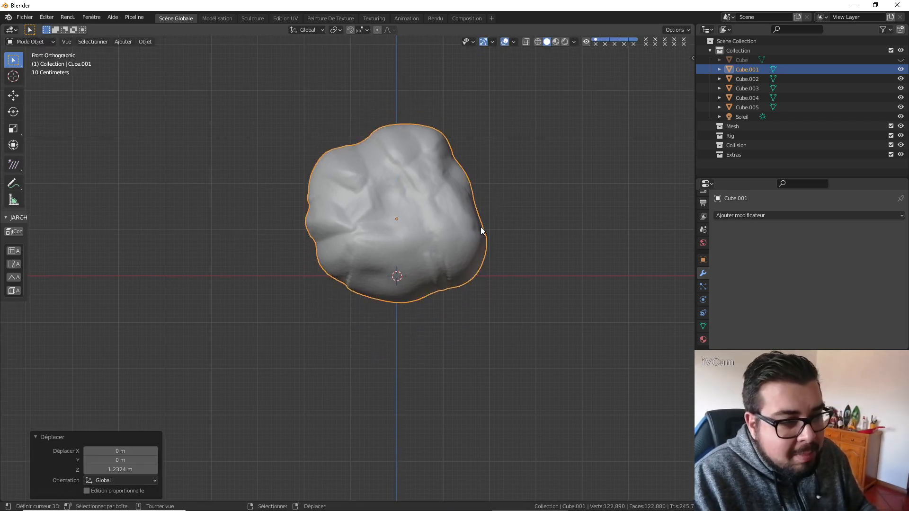
key(ctrl+alt+shift+c)
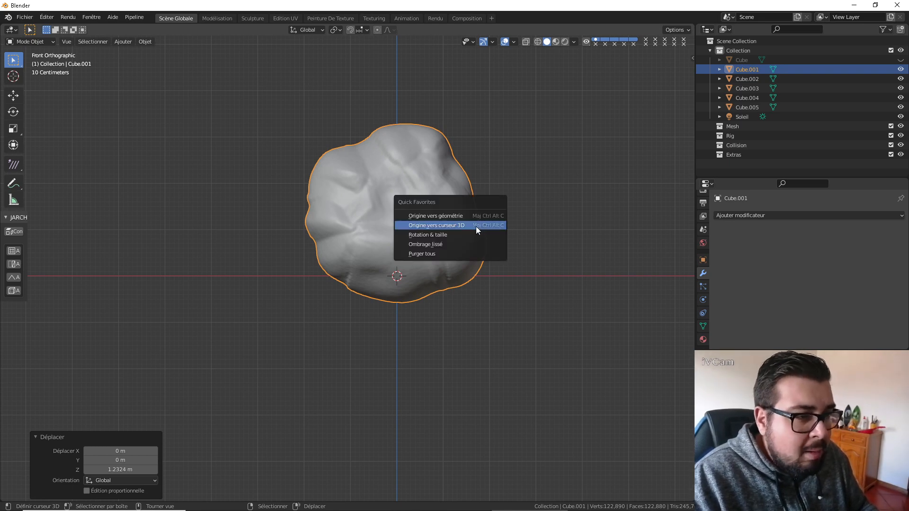
click(475, 226)
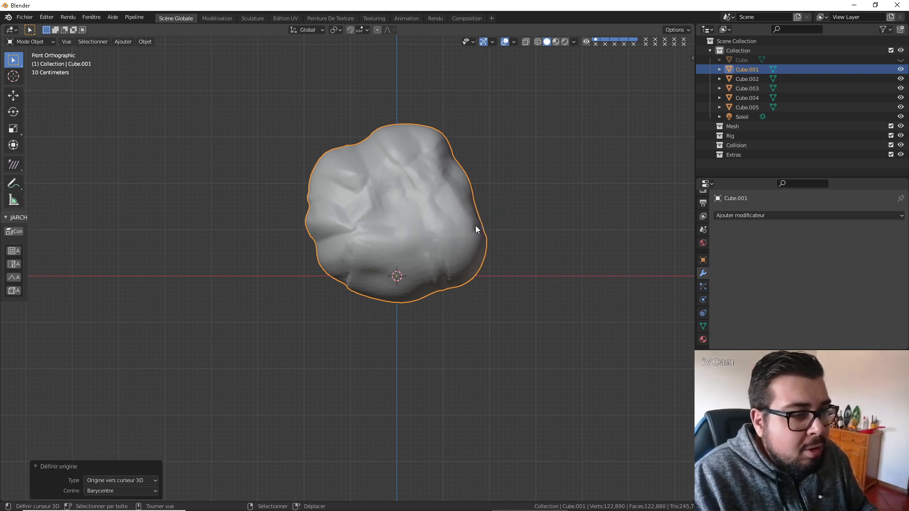
Hide Cube.001 and snap Cube.002 to the 3D cursor.
click(900, 69)
click(757, 79)
key(shift+s)
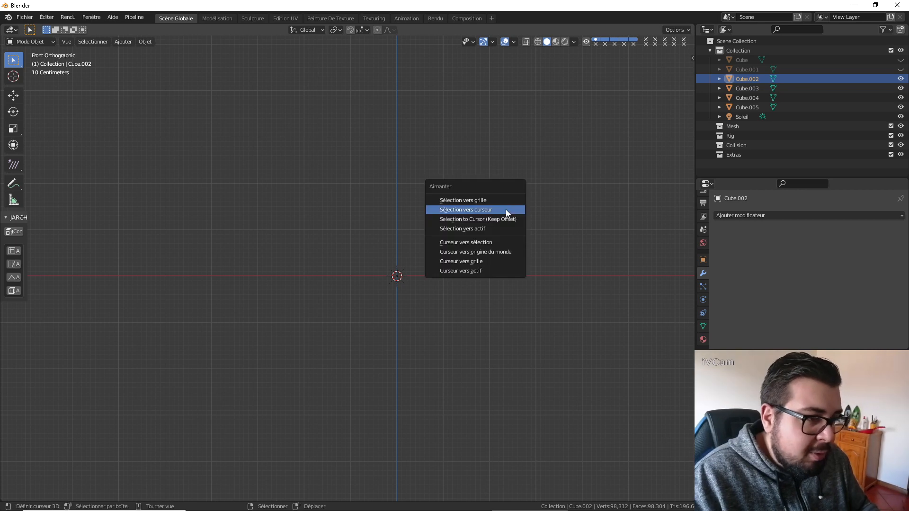
click(506, 210)
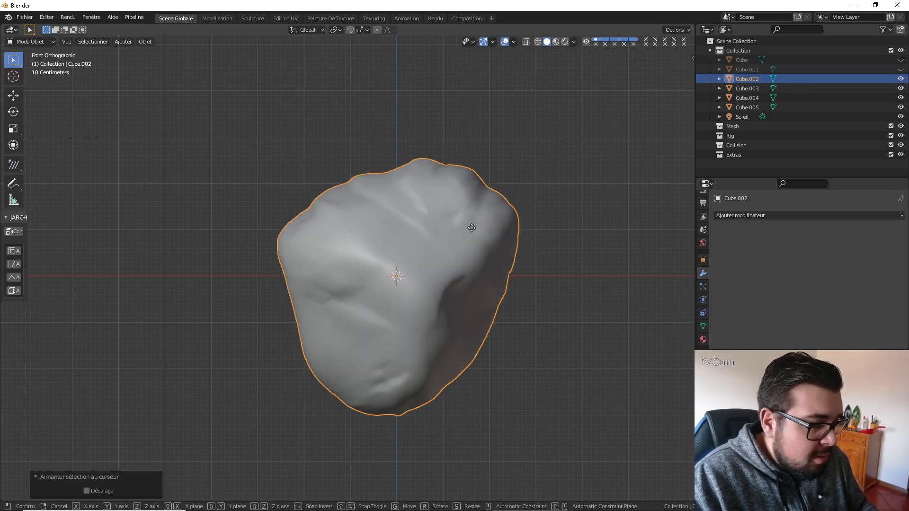
Raise Cube.002 about 2.12 m along Z and set its origin to the 3D cursor.
key(g)
key(z)
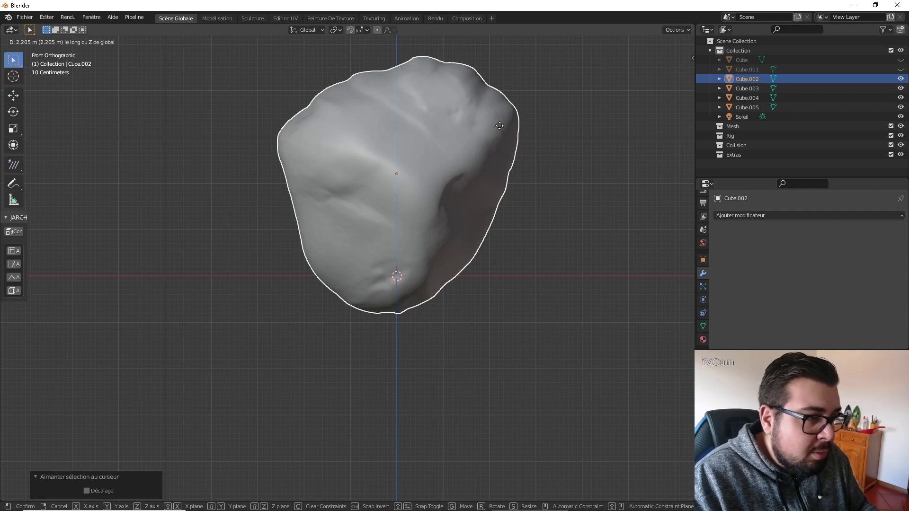
click(500, 130)
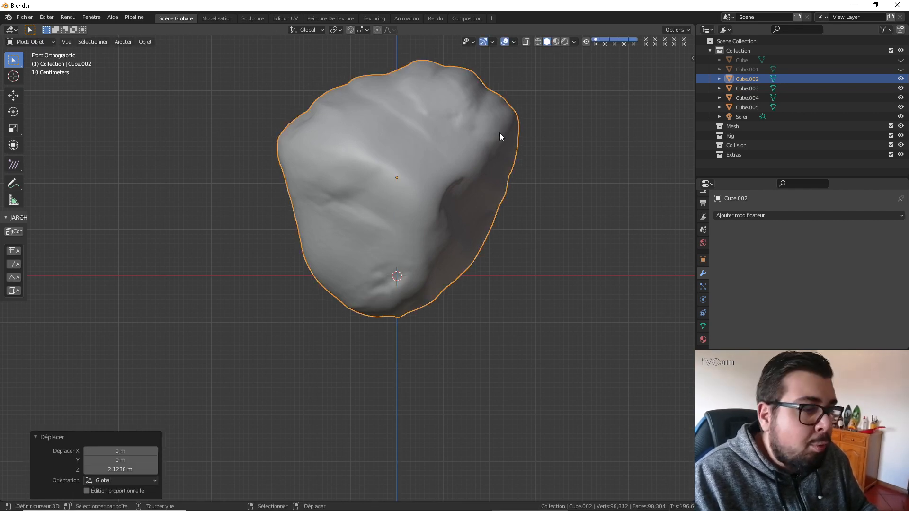
key(q)
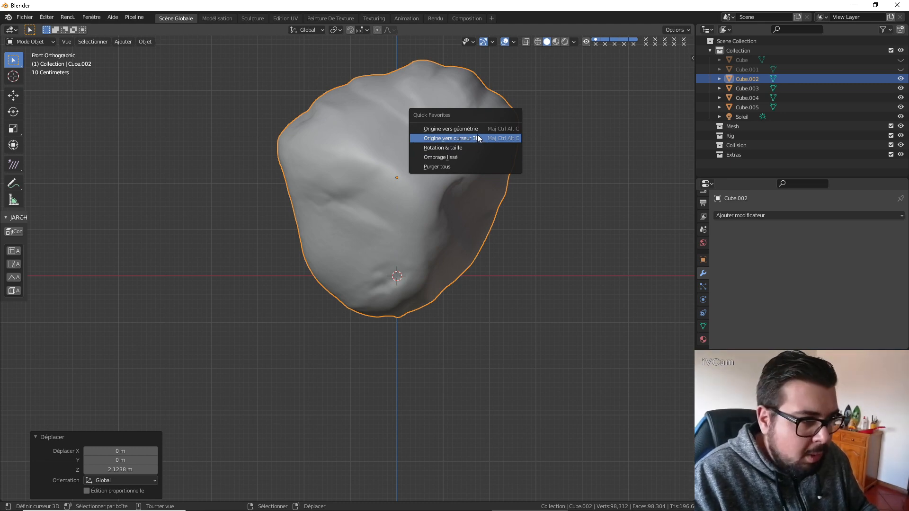
click(477, 134)
Hide Cube.002 and snap the small round rock Cube.003 to the 3D cursor.
click(900, 78)
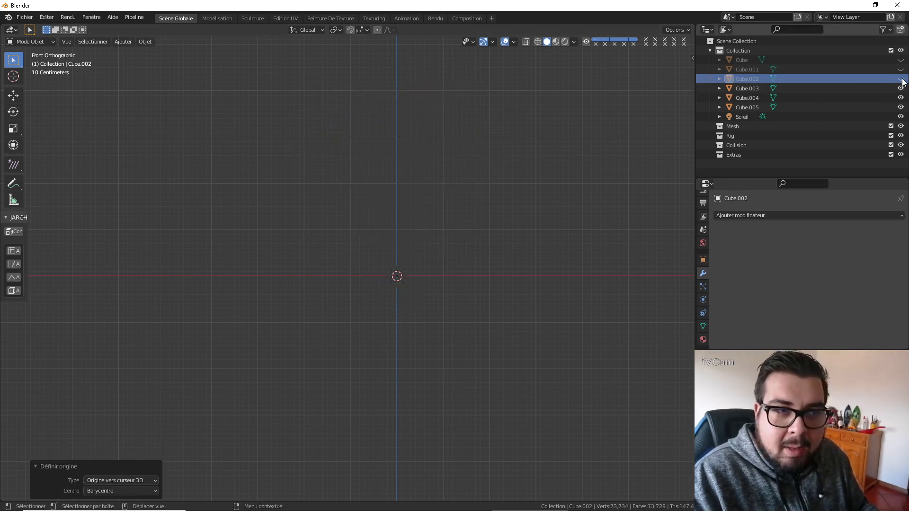
click(748, 88)
key(shift+s)
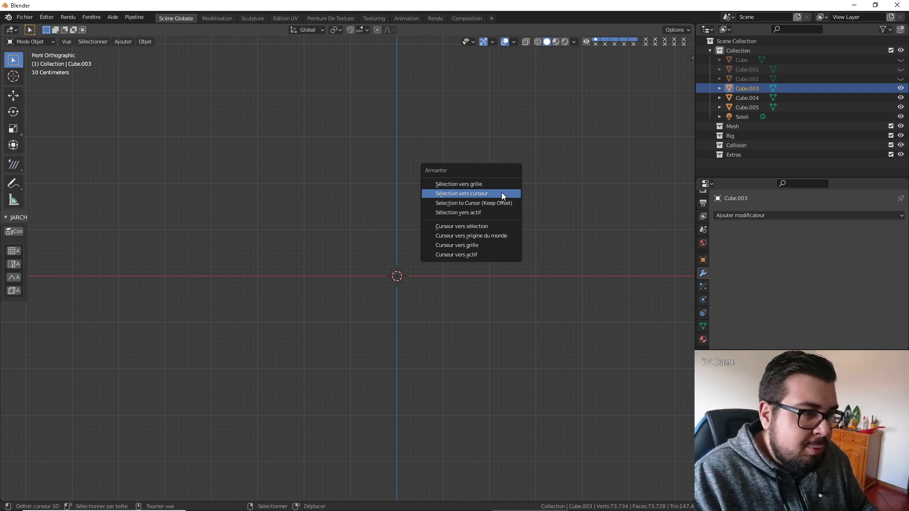
click(502, 194)
Raise Cube.003 about 0.33 m along Z and set its origin to the 3D cursor.
key(g)
key(z)
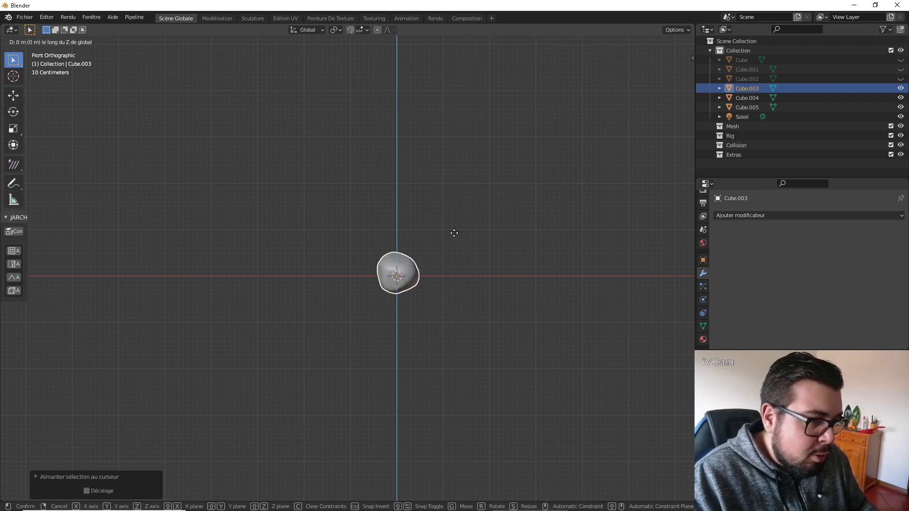
click(465, 122)
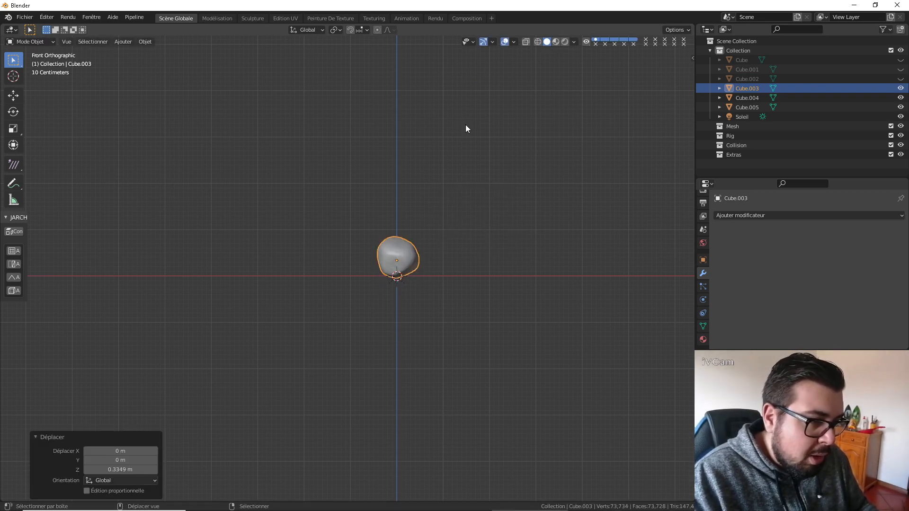
key(q)
click(450, 187)
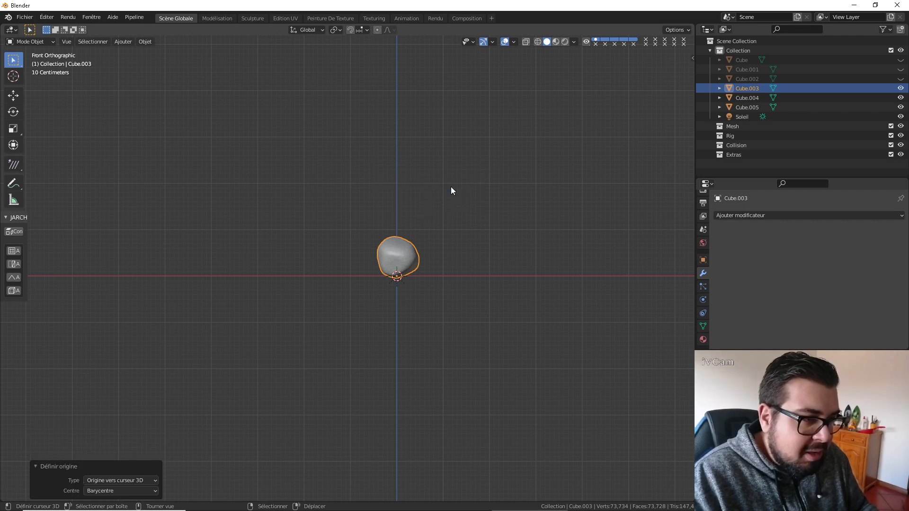
Hide Cube.003 and snap Cube.004 to the 3D cursor.
click(902, 89)
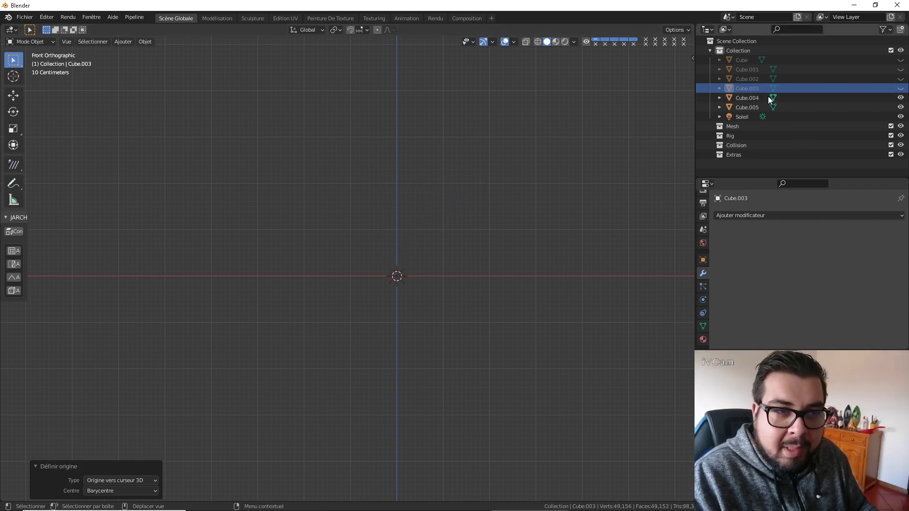
click(767, 98)
key(shift+s)
click(576, 159)
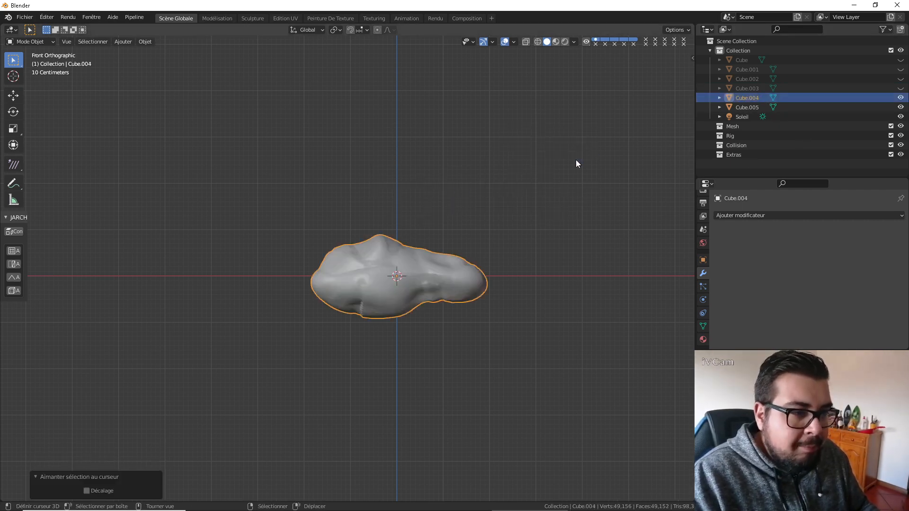
Raise Cube.004 about 0.67 m along Z and set its origin to the 3D cursor.
key(g)
key(z)
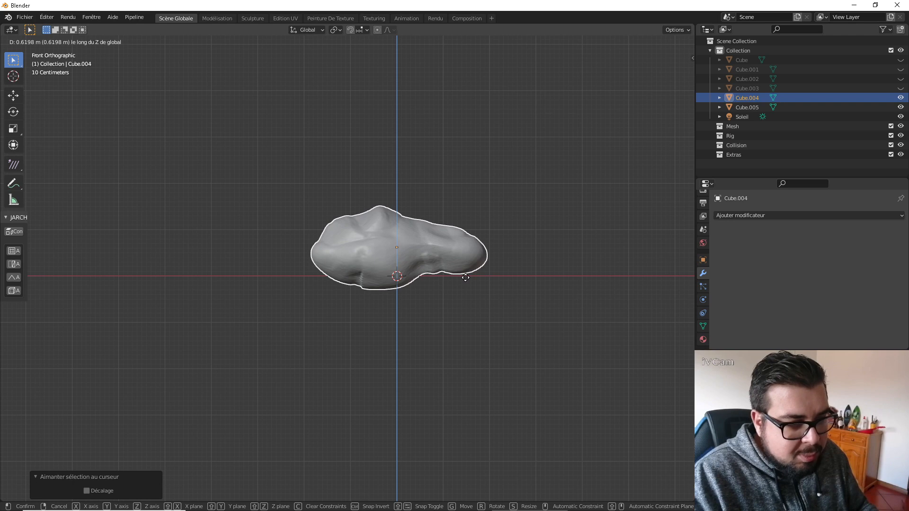
click(472, 254)
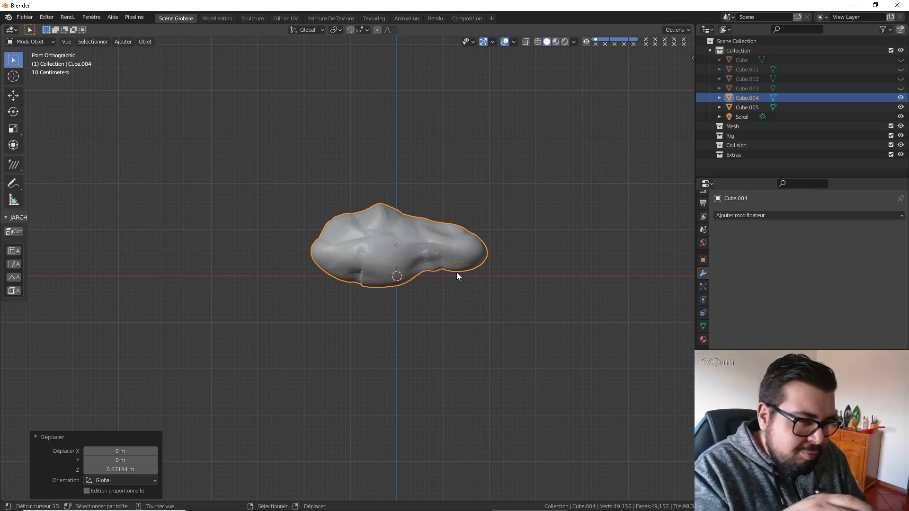
key(q)
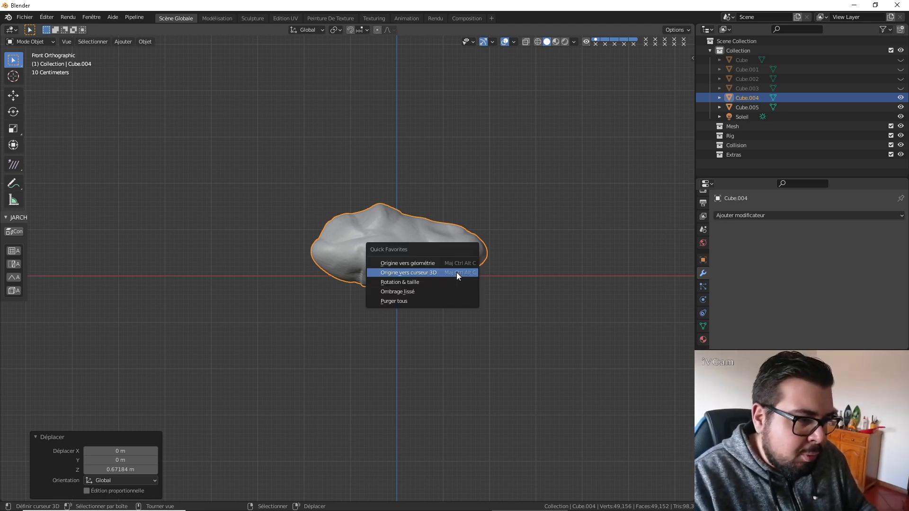
click(456, 272)
Hide Cube.004 and snap the elongated rock Cube.005 to the 3D cursor.
click(901, 98)
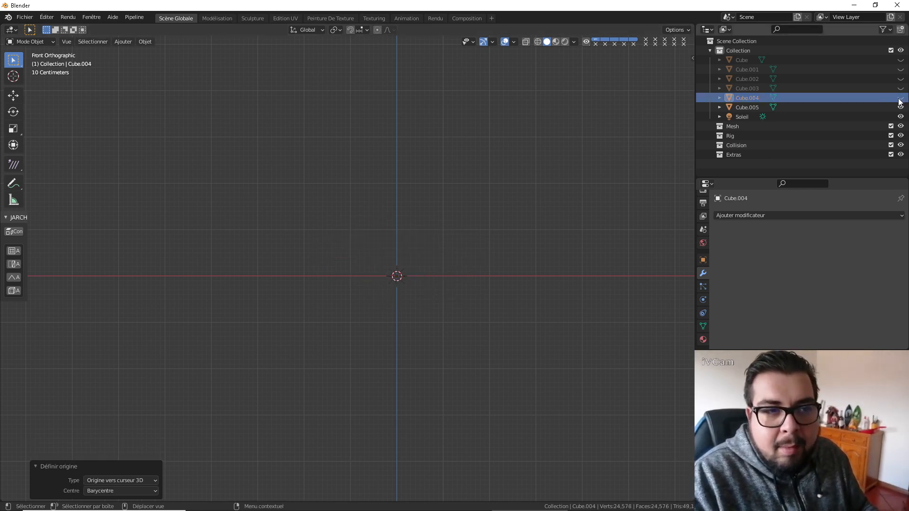
click(754, 107)
key(q)
click(603, 140)
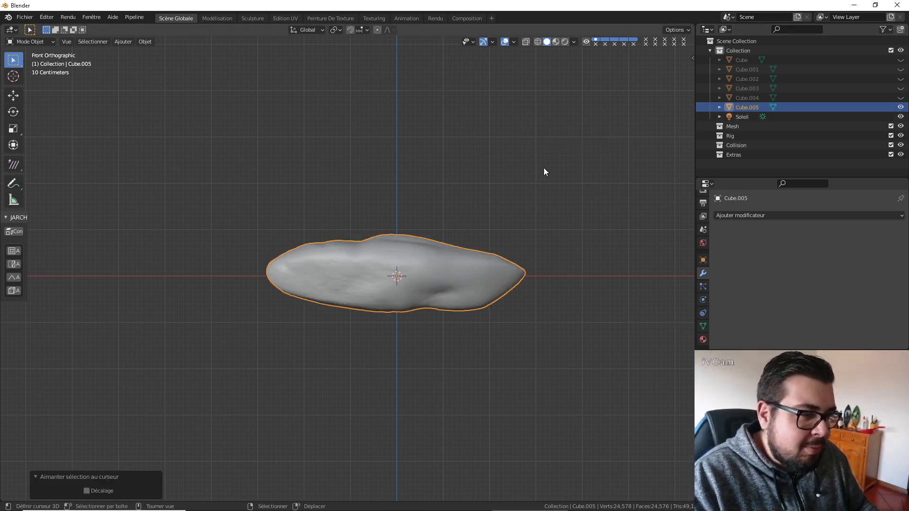
Raise Cube.005 about 0.54 m along Z and set its origin to the 3D cursor.
key(g)
key(z)
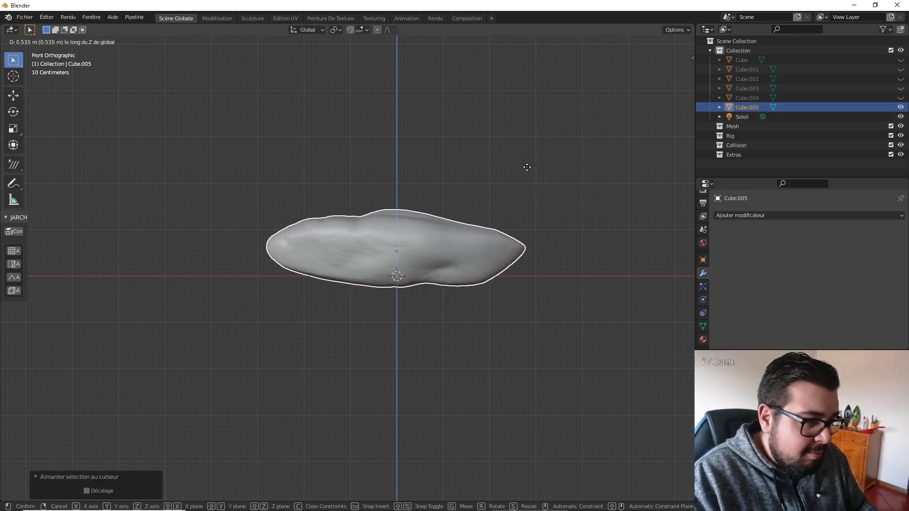
click(527, 170)
key(q)
click(532, 171)
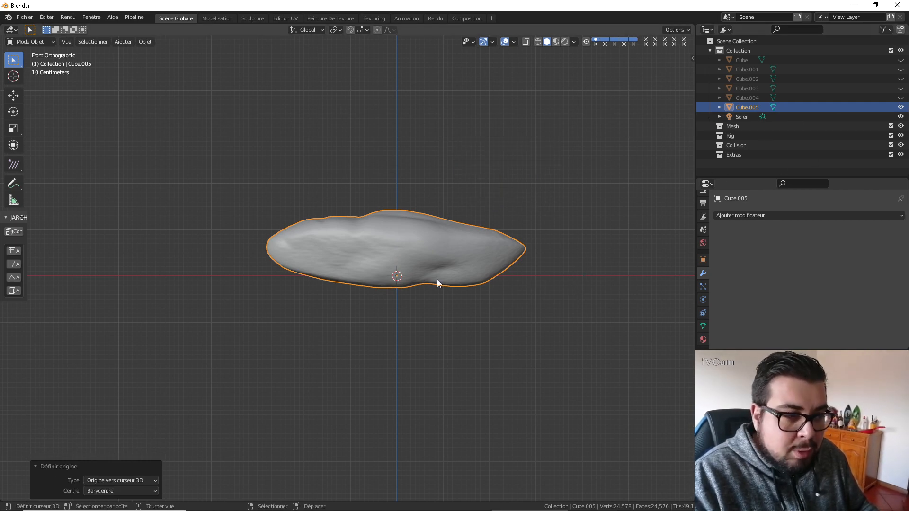
Unhide the stones Cube through Cube.004 and rename Cube as SM_Roche_01.
click(901, 97)
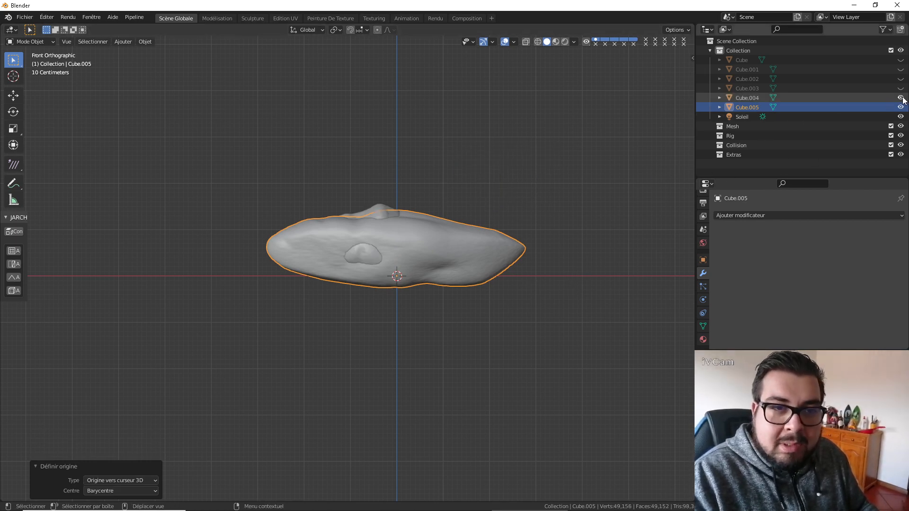
drag(900, 88, 900, 60)
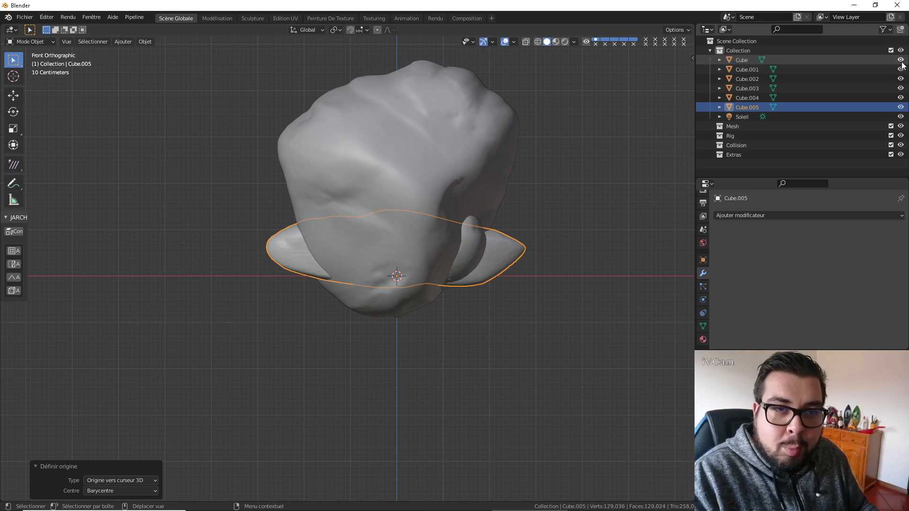
double_click(755, 59)
text(SM)
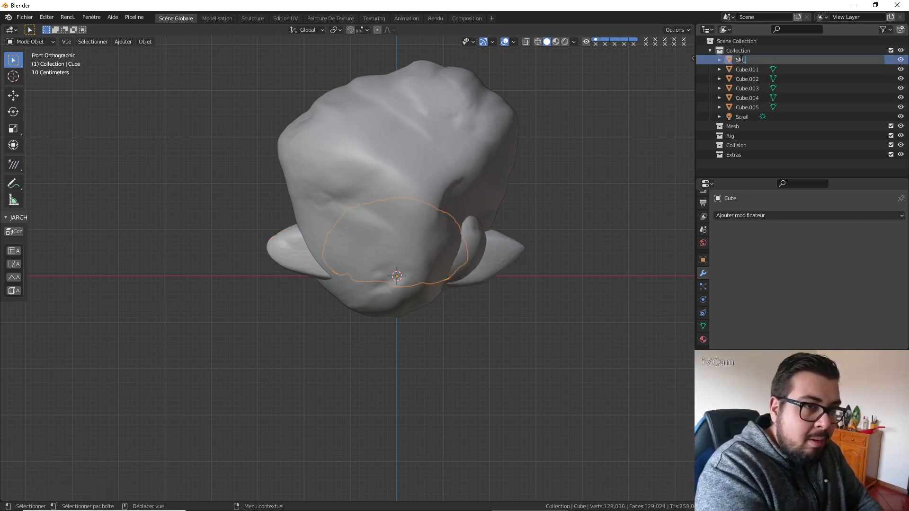
text(_Piere)
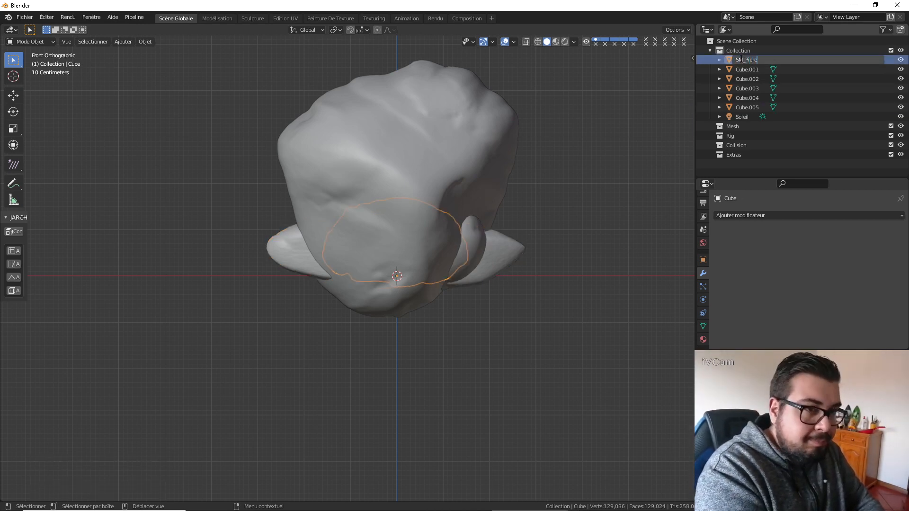
key(BackSpace)
key(BackSpace)
key(BackSpace)
key(BackSpace)
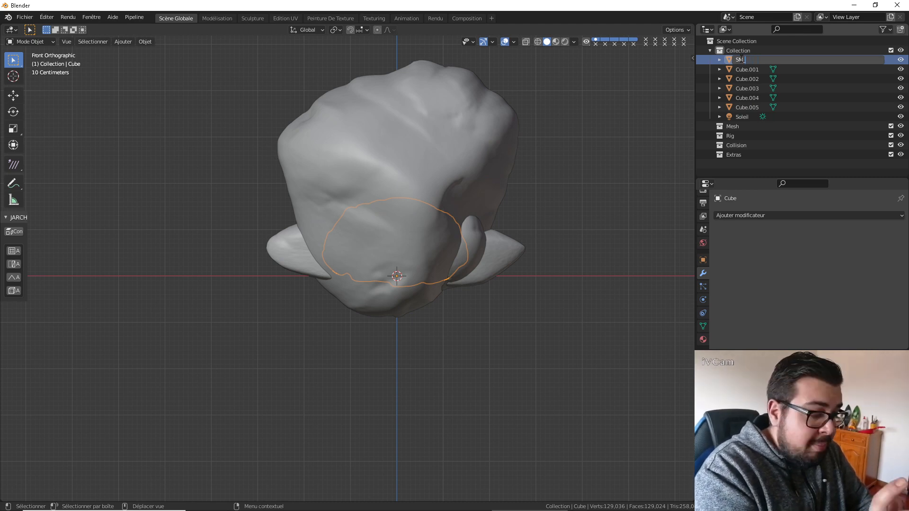
text(Roche_01)
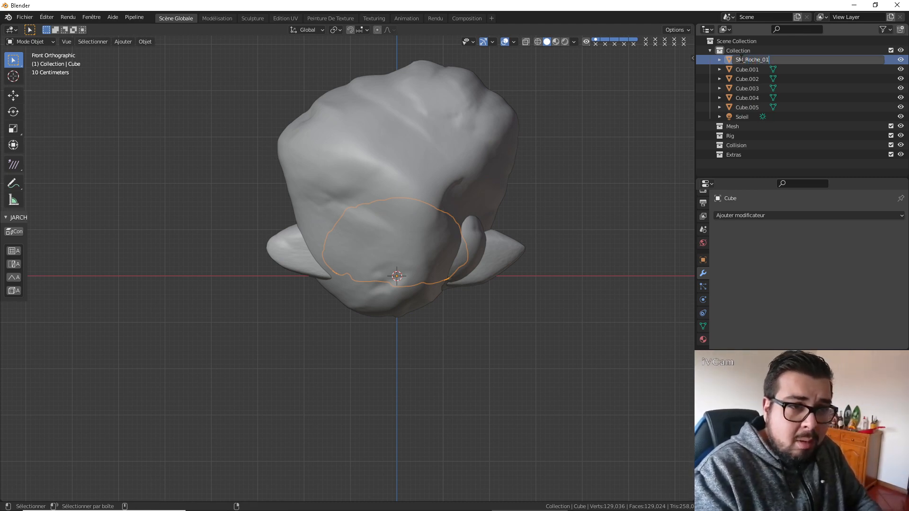
key(Return)
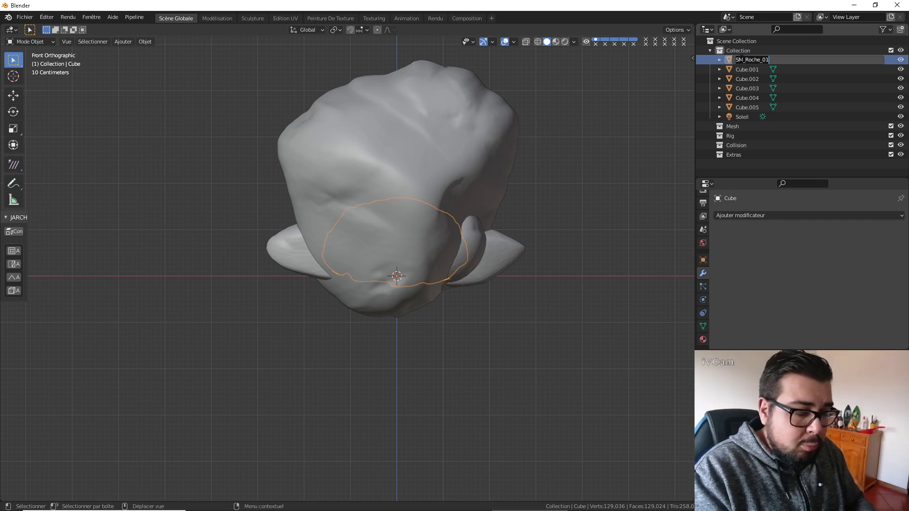
Rename the stone Cube.001 as SM_Roche_02.
click(742, 60)
double_click(742, 61)
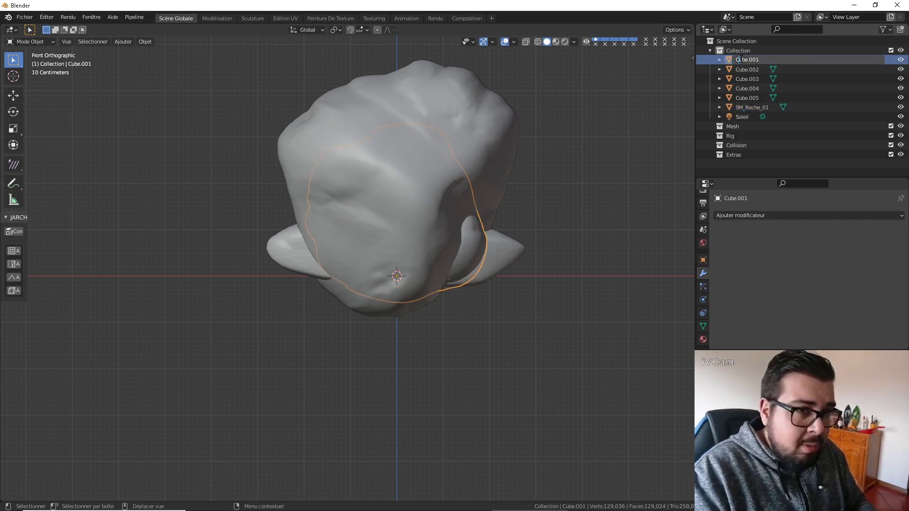
text(SM_Roche_0)
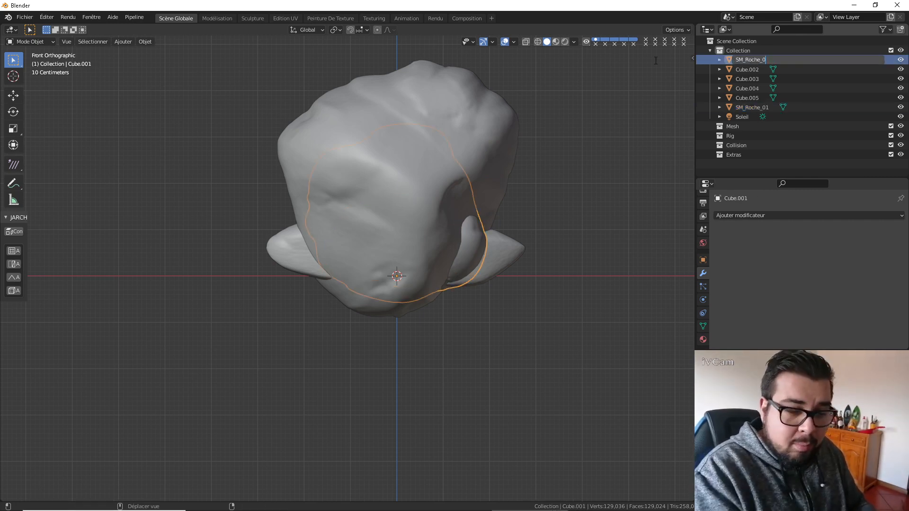
text(2)
key(Return)
Rename the stone Cube.002 as SM_Roche_03.
scroll(655, 61, up, 1)
click(740, 61)
double_click(741, 61)
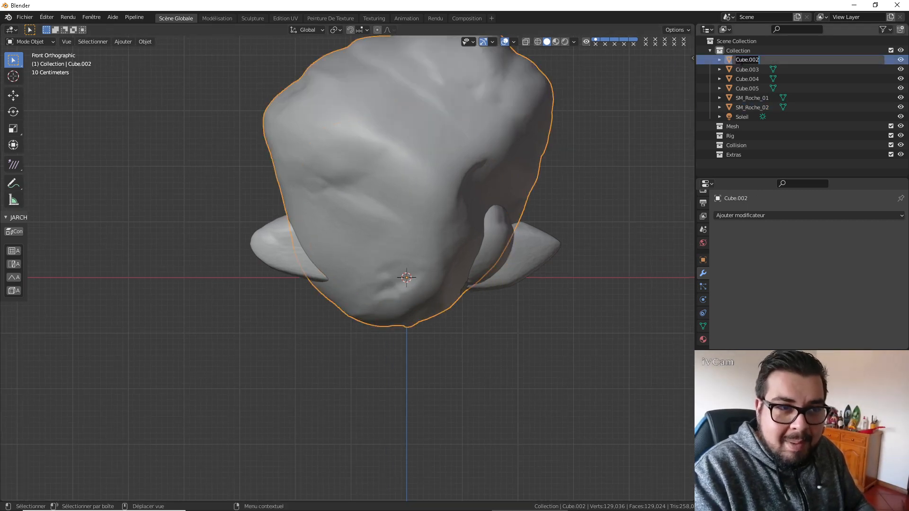
text(SM_Roche_03)
key(Return)
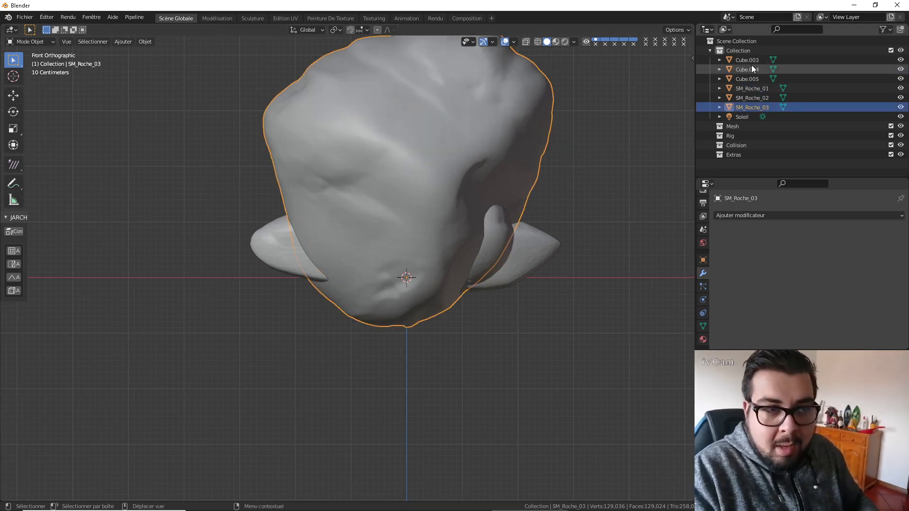
Rename the small round rock Cube.003 as SM_Roche_04.
click(752, 62)
double_click(754, 61)
text(SM_Roche_0)
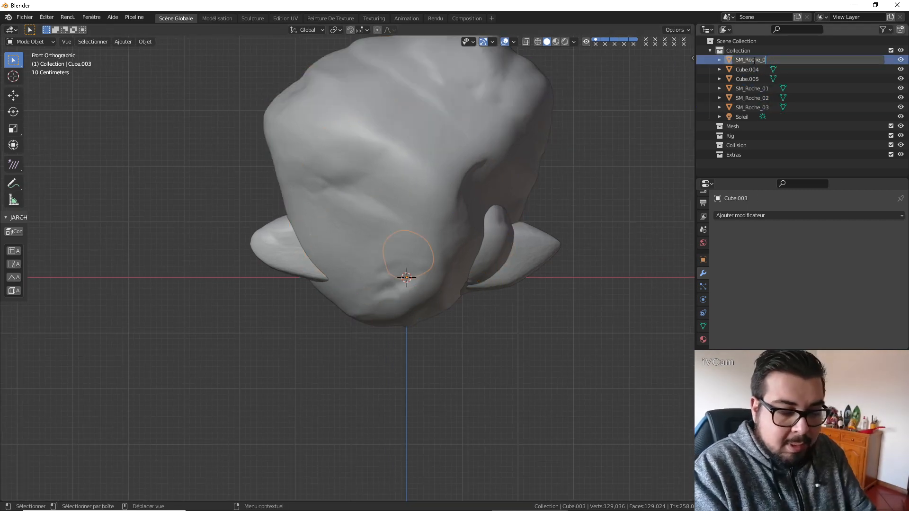
text(4)
key(Return)
Rename the stone Cube.004 as SM_Roche_05.
click(753, 60)
double_click(754, 60)
text(SM_Roche_01)
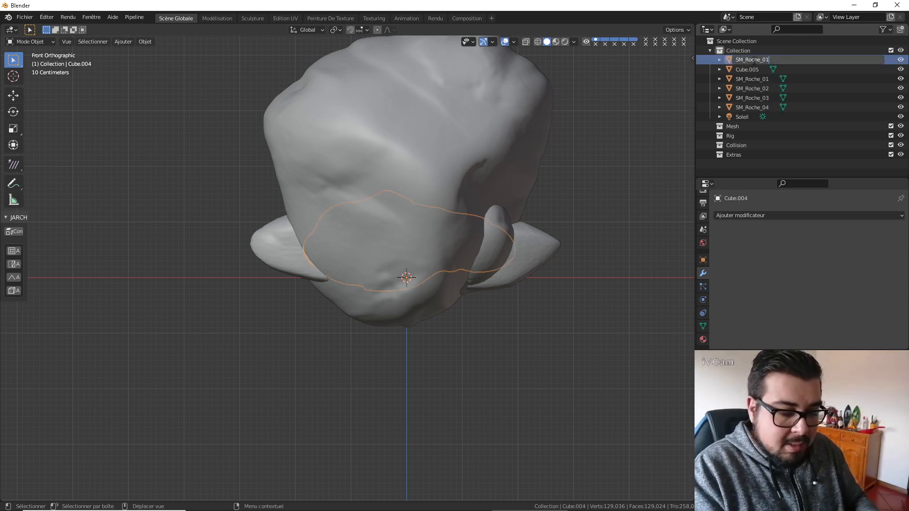
key(BackSpace)
text(5)
key(Return)
Rename the elongated rock Cube.005 as SM_Roche_06.
click(754, 60)
double_click(753, 60)
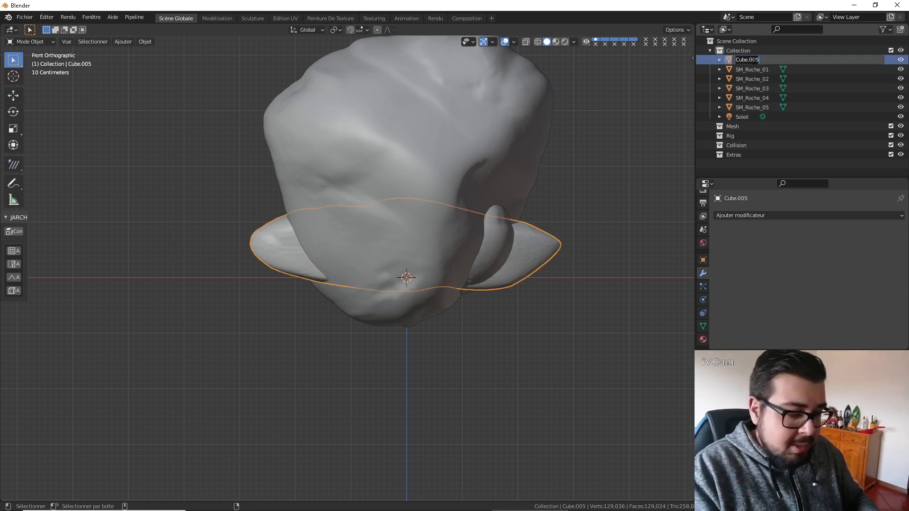
text(SM_Roche_01)
key(BackSpace)
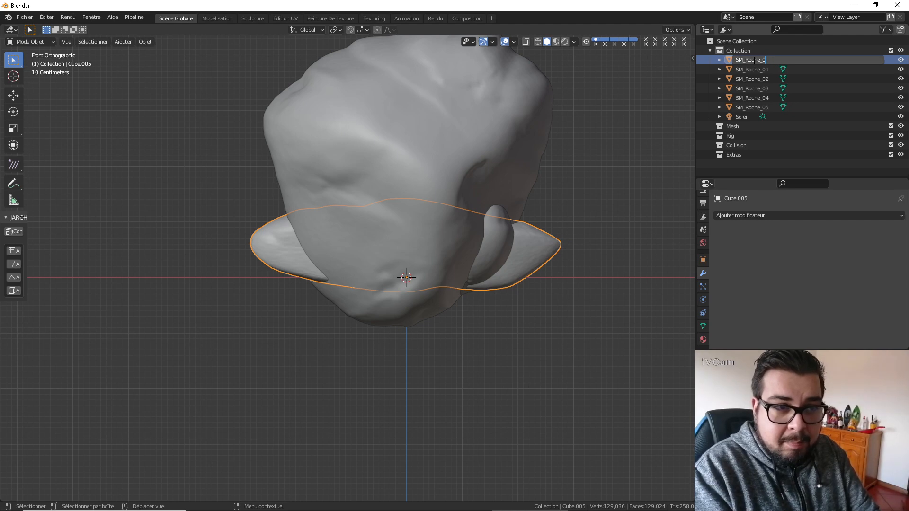
text(6)
key(Return)
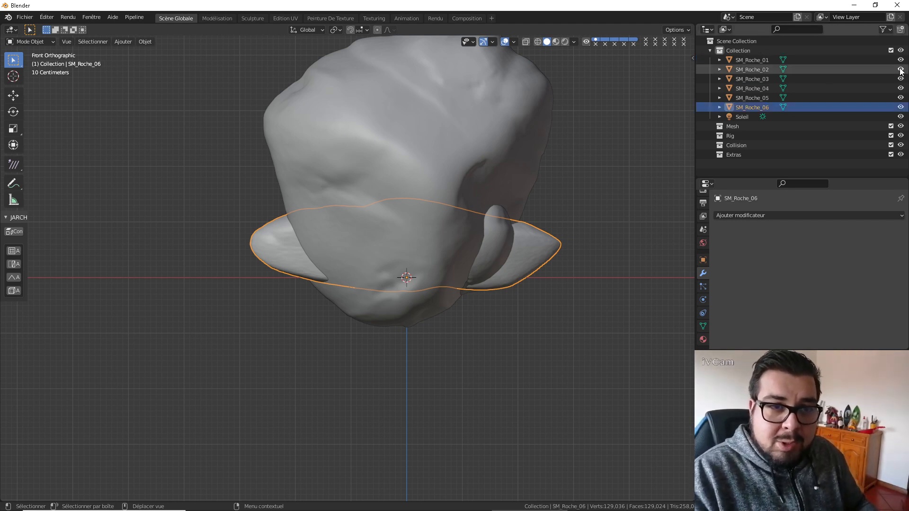
Hide SM_Roche_02 through SM_Roche_06 in the viewport, select SM_Roche_01, and disable the hidden stones in renders.
drag(900, 69, 900, 107)
click(854, 60)
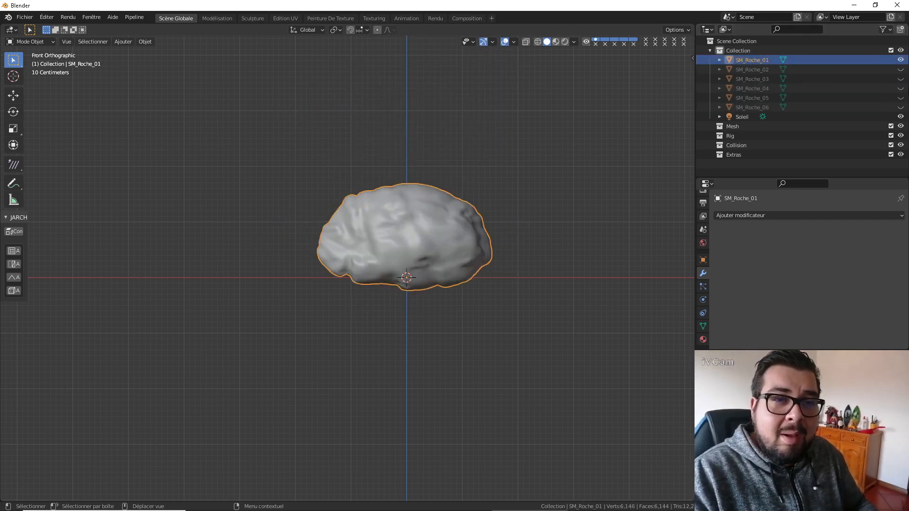
click(884, 29)
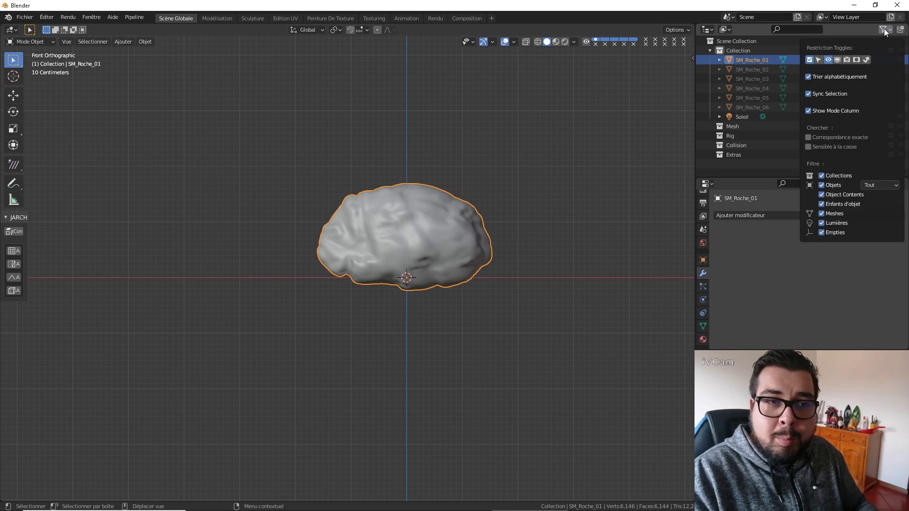
click(847, 59)
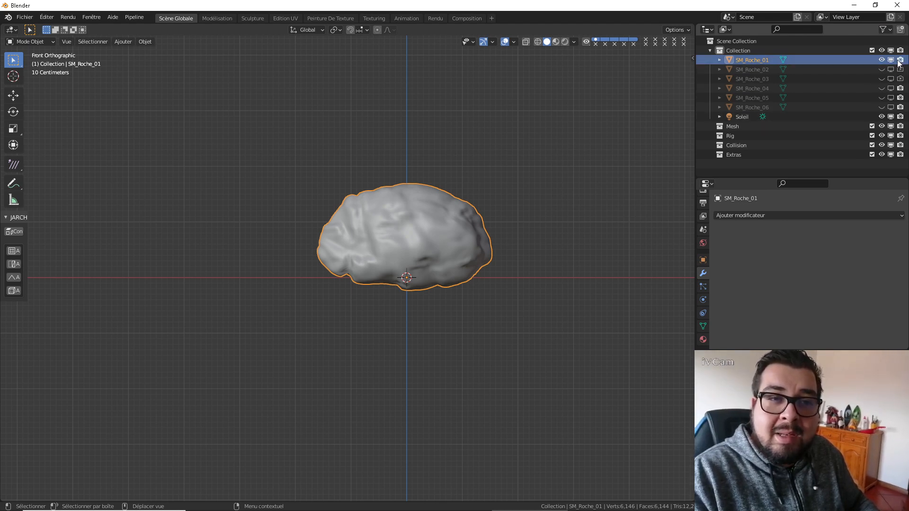
drag(900, 88, 902, 117)
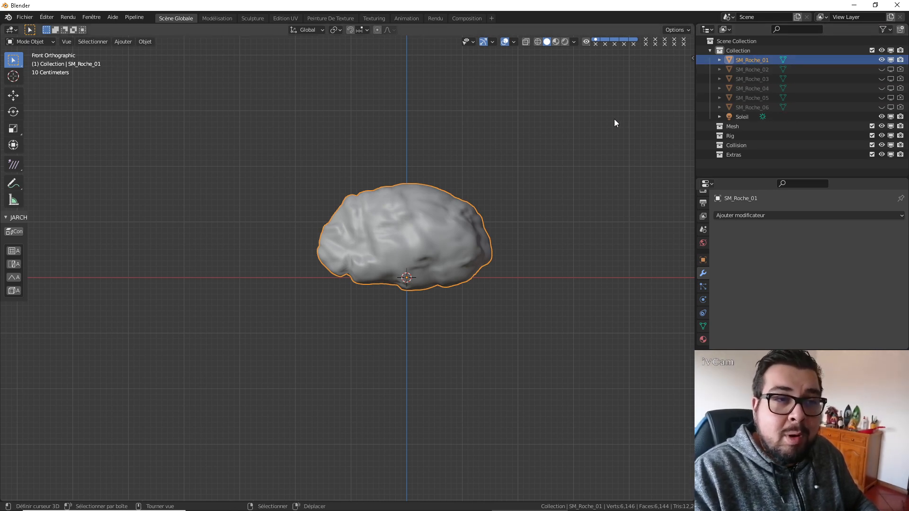
In the UV editing workspace, shift the whole UV layout of SM_Roche_01 about 0.04 along X.
shift+middle_drag(560, 127, 517, 133)
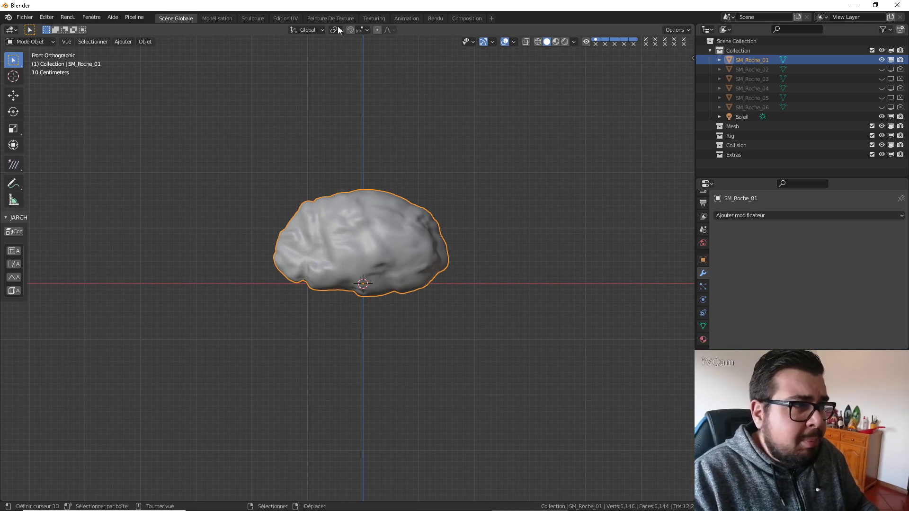
click(295, 20)
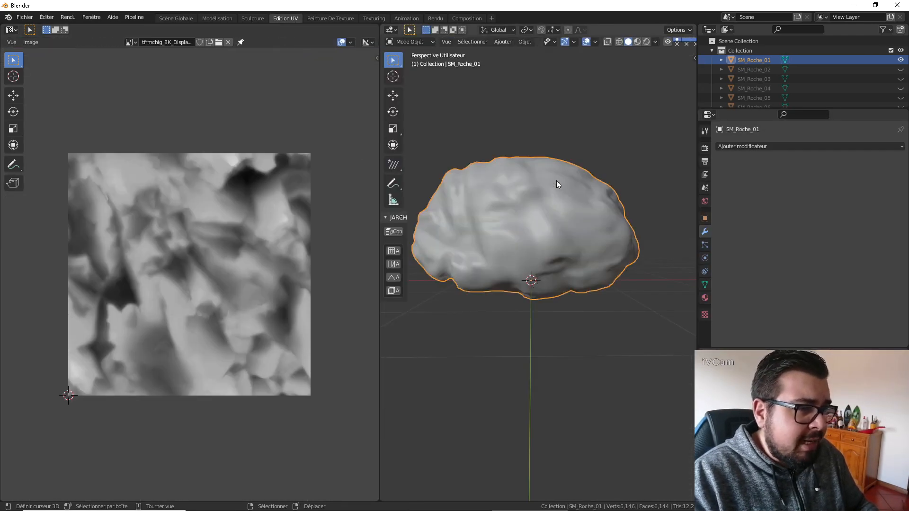
key(a)
click(555, 125)
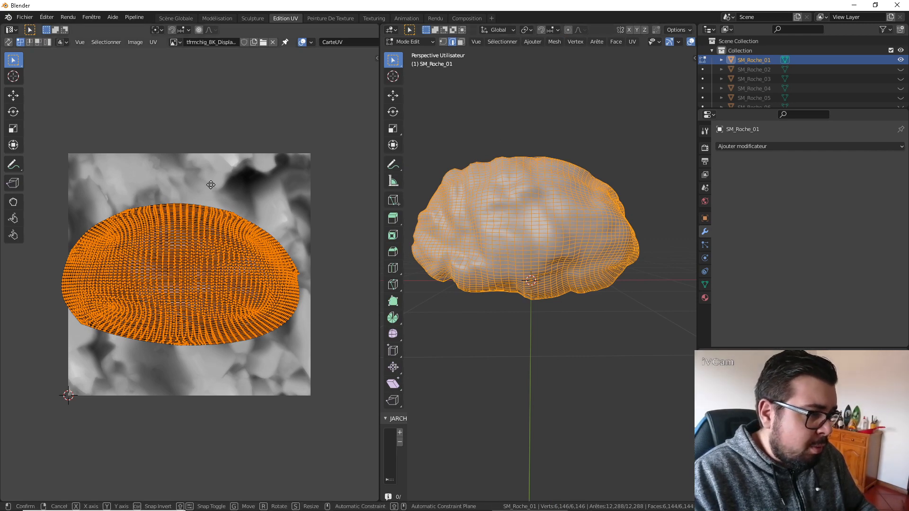
key(g)
key(x)
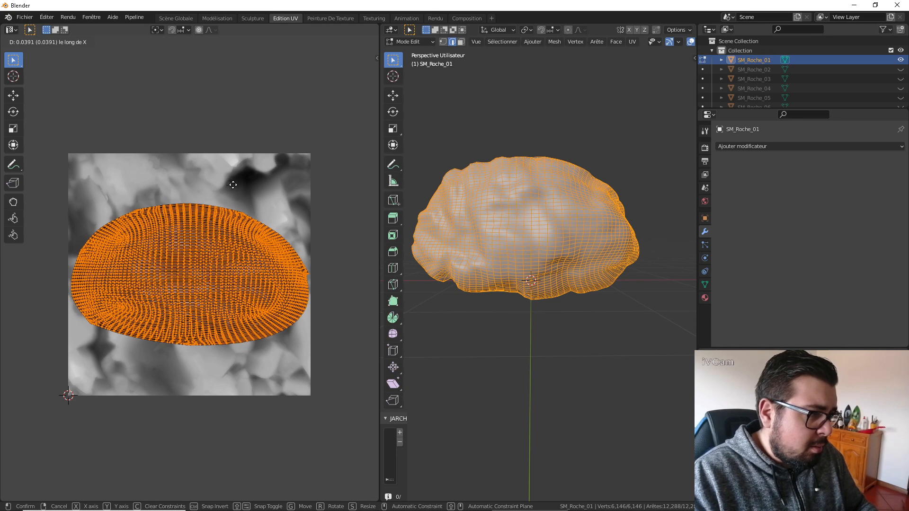
click(233, 184)
key(Tab)
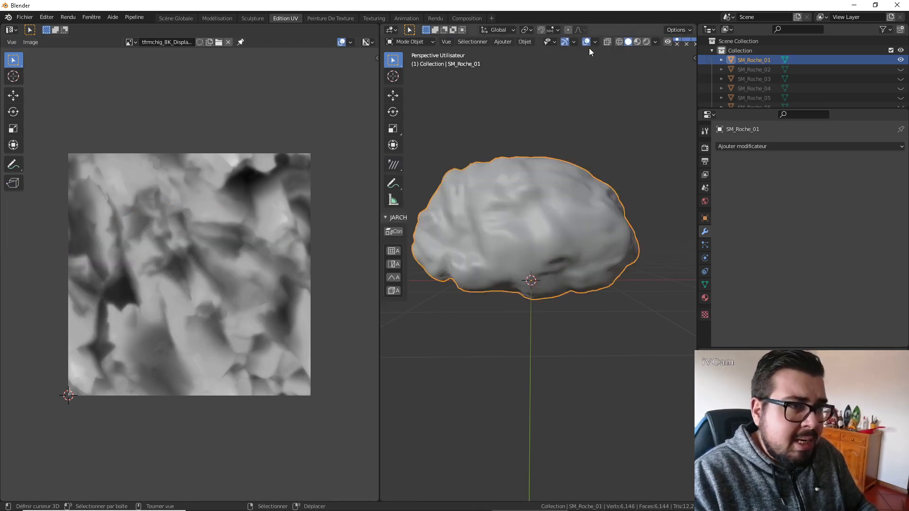
Display SM_Roche_01 in material preview and examine how the rock texture covers it, including from the front.
click(638, 42)
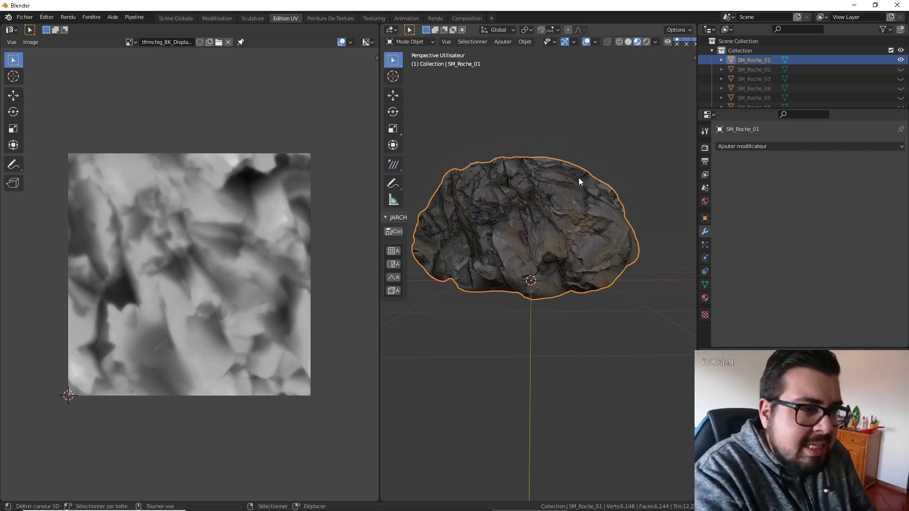
middle_drag(579, 177, 634, 259)
scroll(474, 346, down, 3)
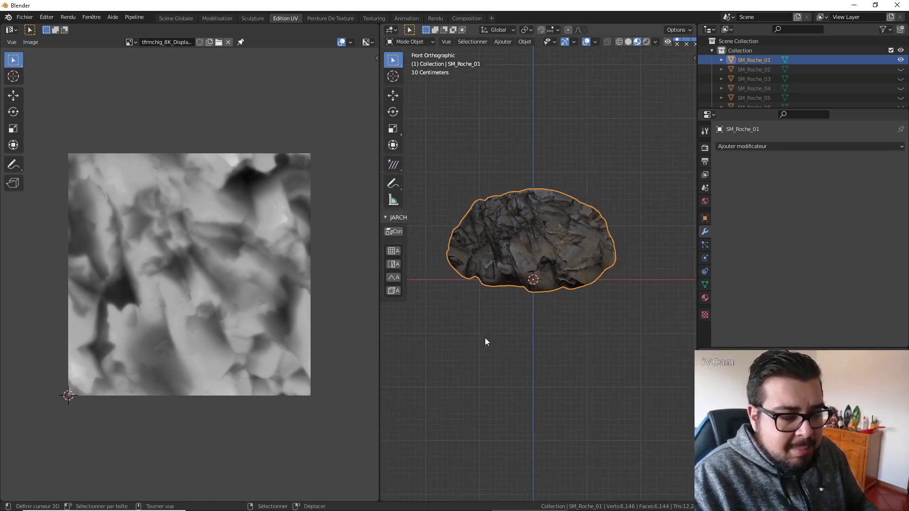
scroll(542, 312, up, 3)
scroll(567, 299, down, 1)
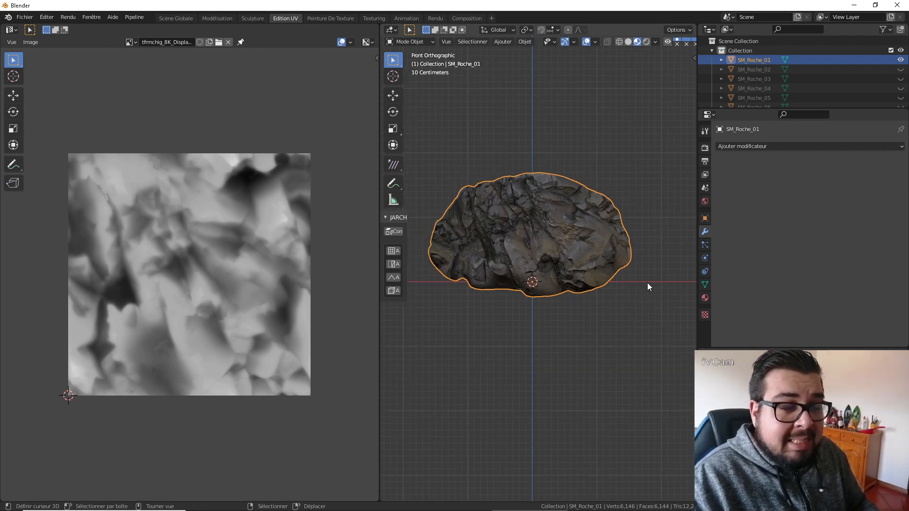
scroll(519, 292, up, 1)
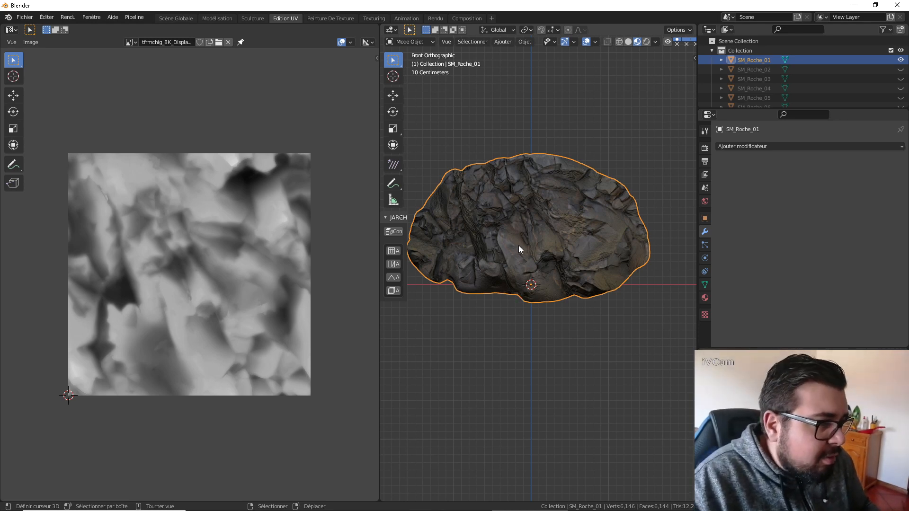
scroll(533, 260, down, 1)
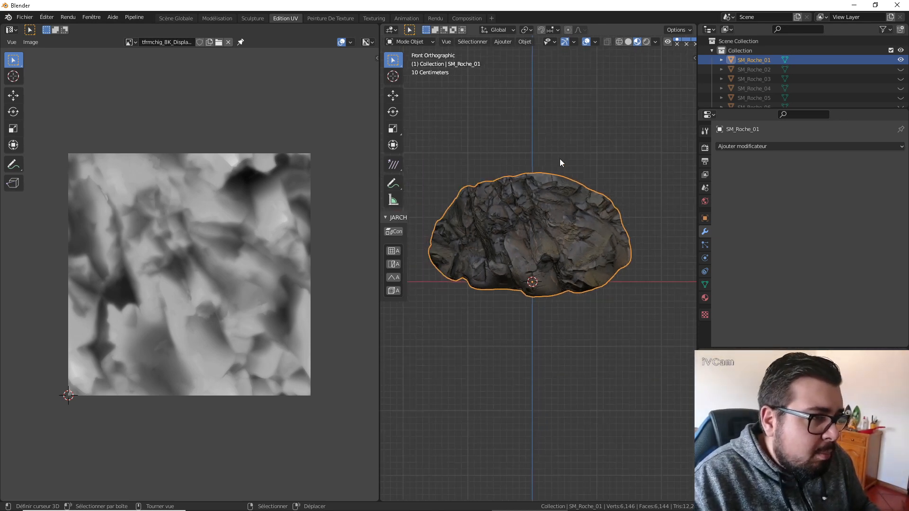
click(373, 17)
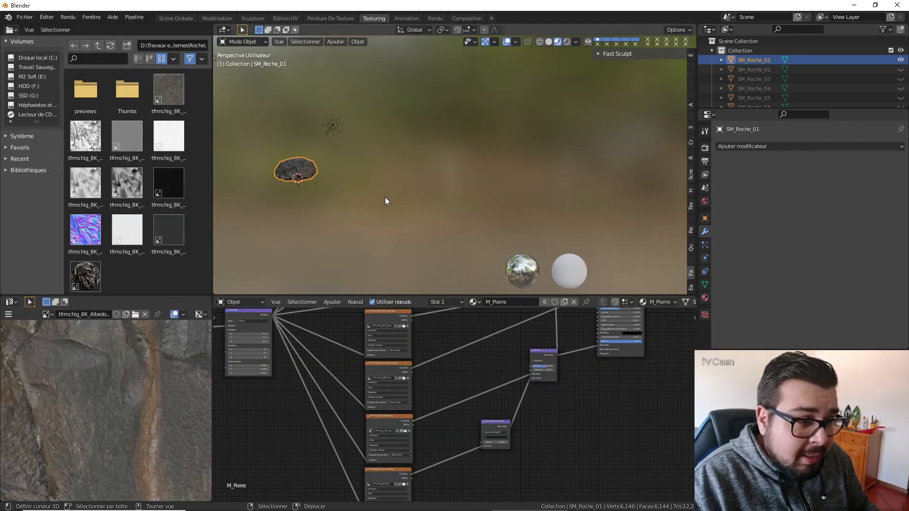
middle_drag(480, 331, 394, 331)
scroll(493, 367, down, 6)
middle_drag(537, 379, 456, 344)
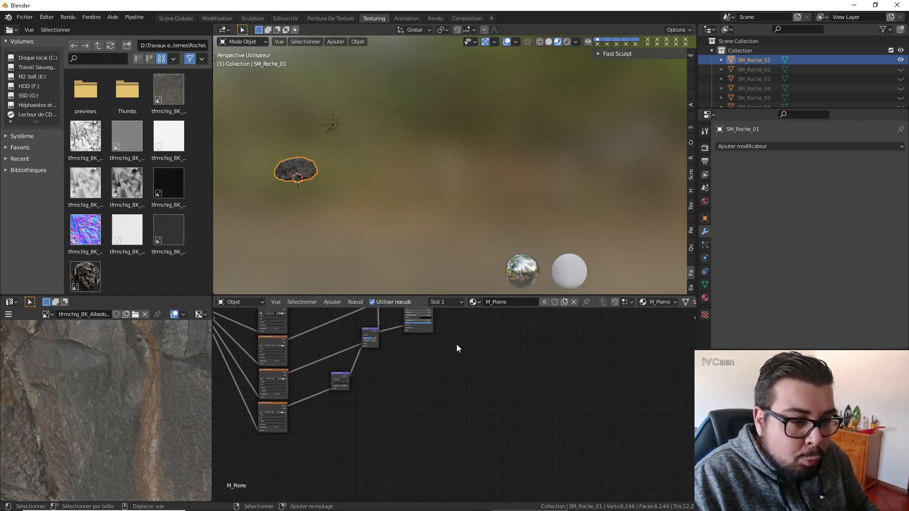
key(shift+a)
mouse_move(433, 398)
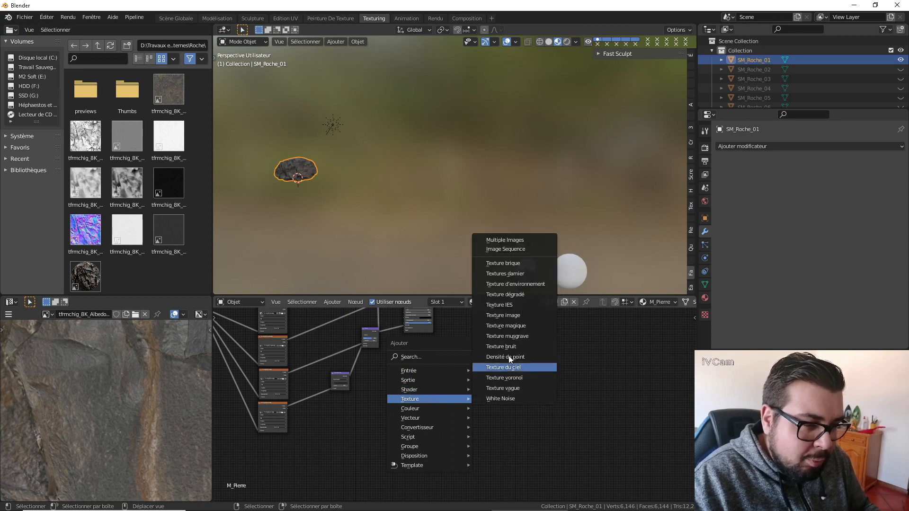
click(516, 317)
click(476, 351)
scroll(515, 377, up, 3)
click(513, 333)
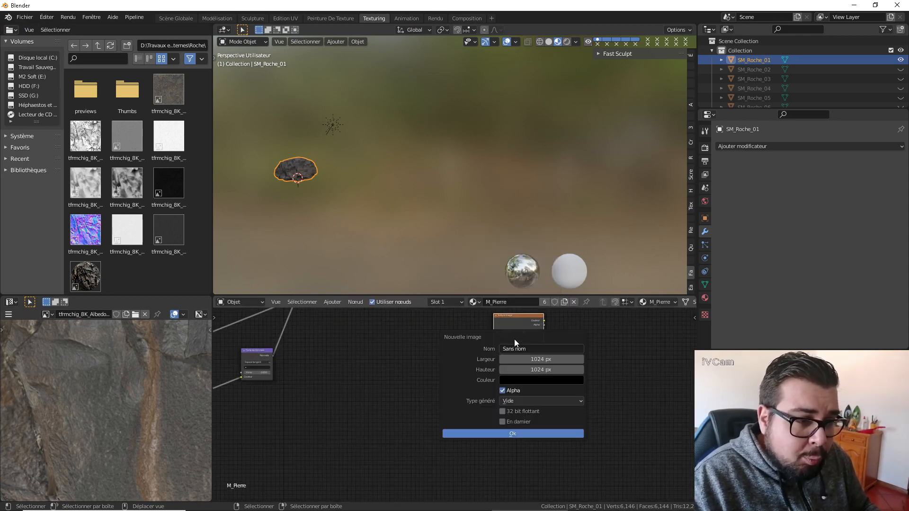
click(521, 349)
text(T)
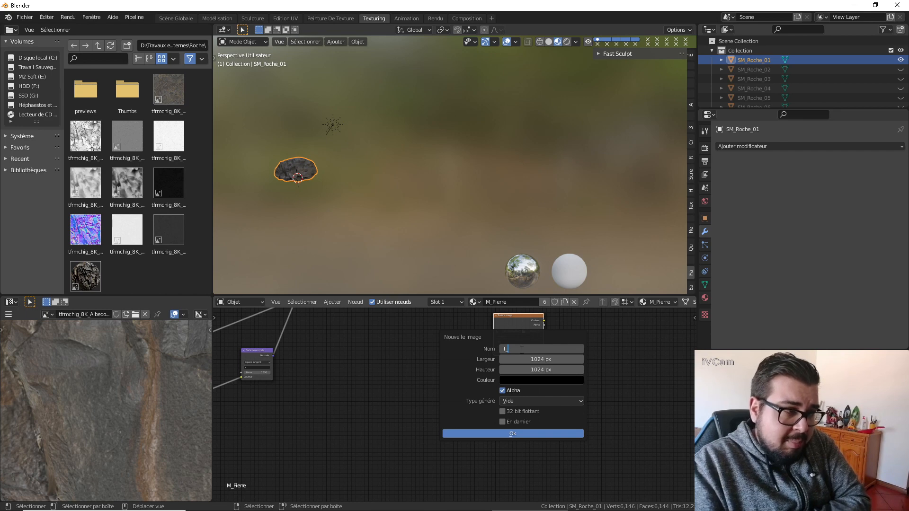
text(_)
key(Return)
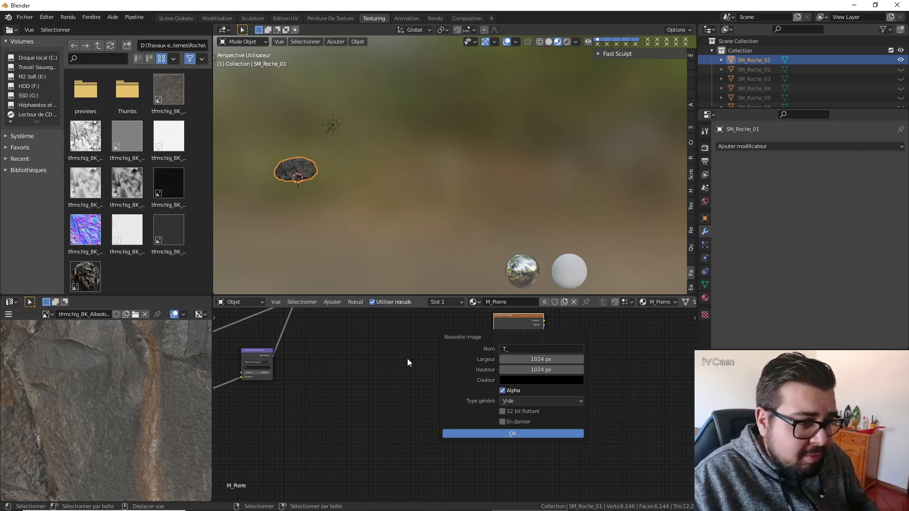
key(Escape)
key(x)
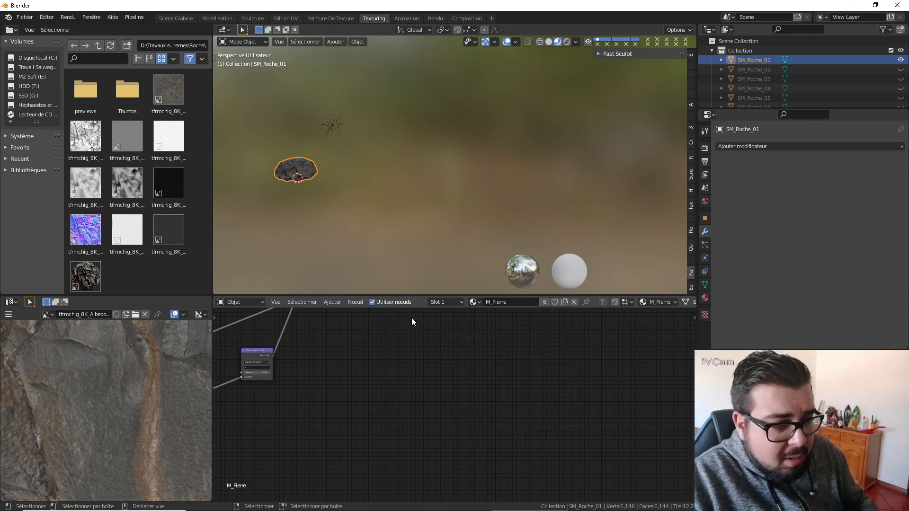
In the global scene workspace, show SM_Roche_02 through SM_Roche_06 in the viewport and enable them in renders again.
click(176, 18)
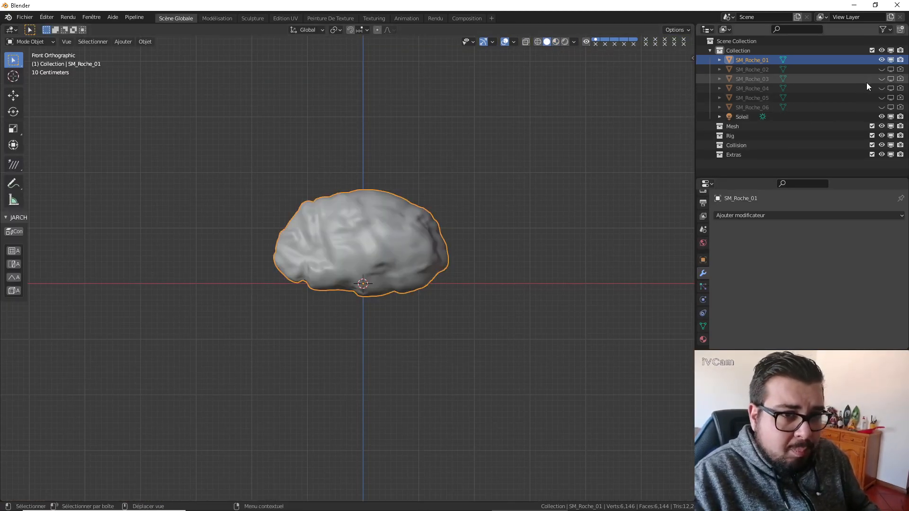
drag(882, 69, 881, 107)
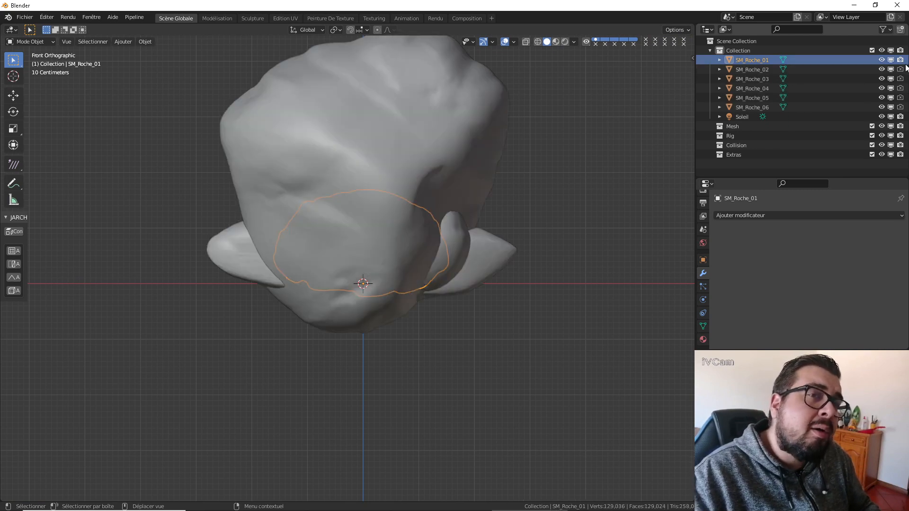
drag(900, 69, 908, 112)
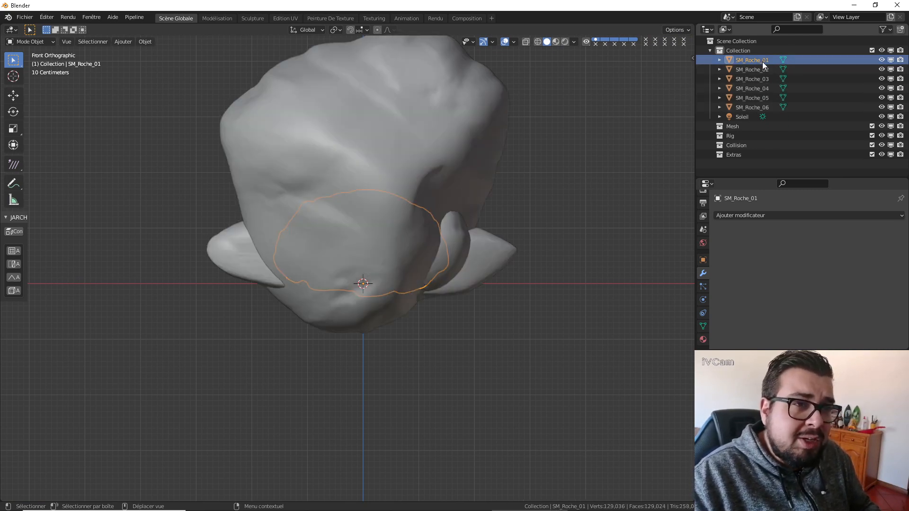
shift+middle_drag(556, 157, 511, 200)
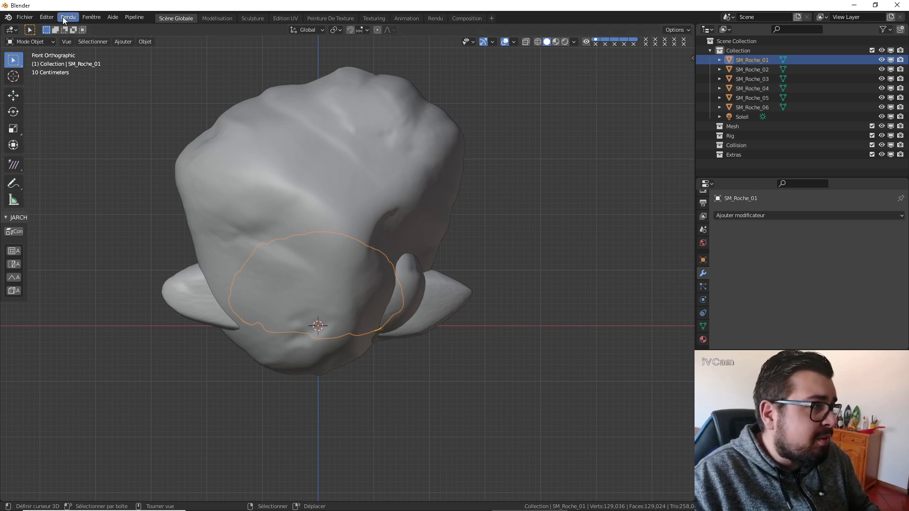
Start an FBX export for SM_Roche_01 and browse to the project's Blender\Export folder.
click(23, 18)
mouse_move(71, 155)
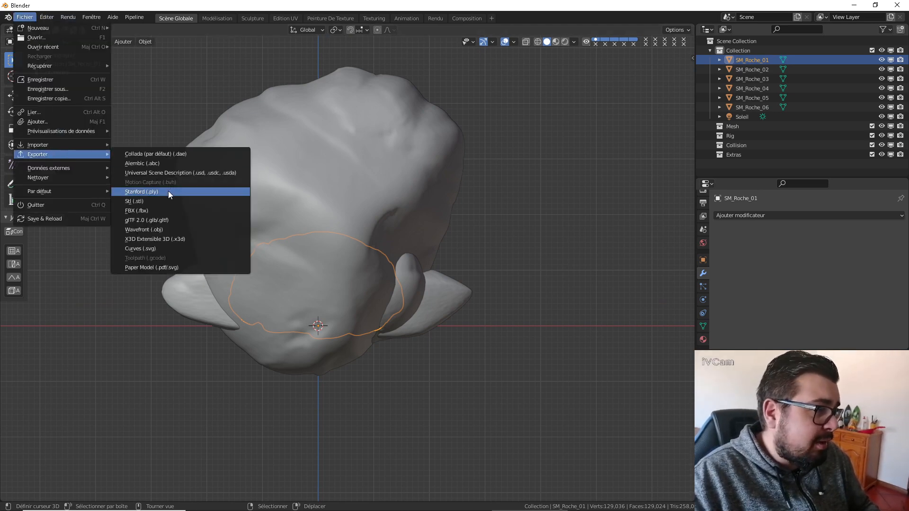
click(155, 209)
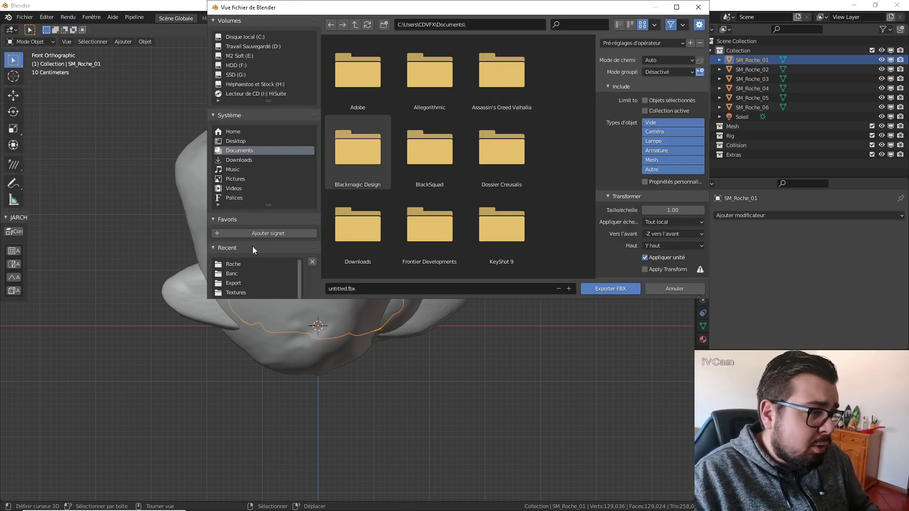
click(239, 264)
click(355, 25)
click(355, 25)
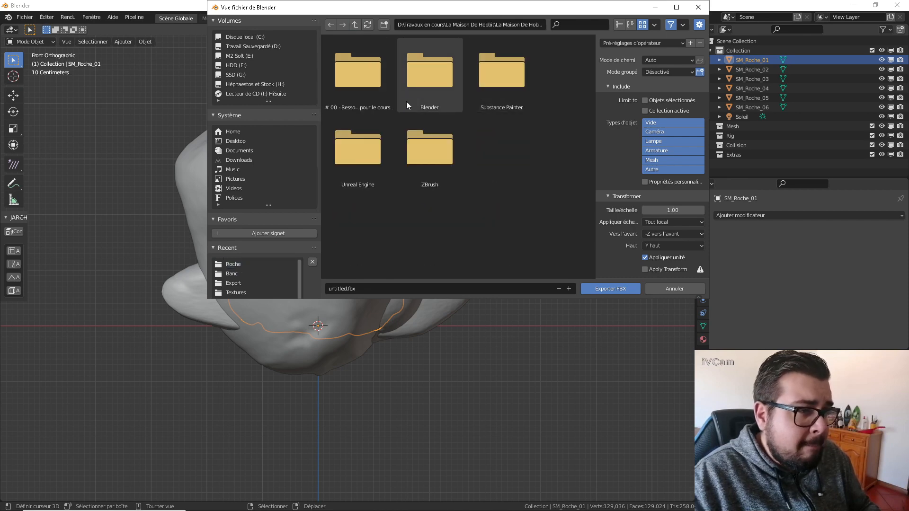
double_click(434, 97)
double_click(376, 160)
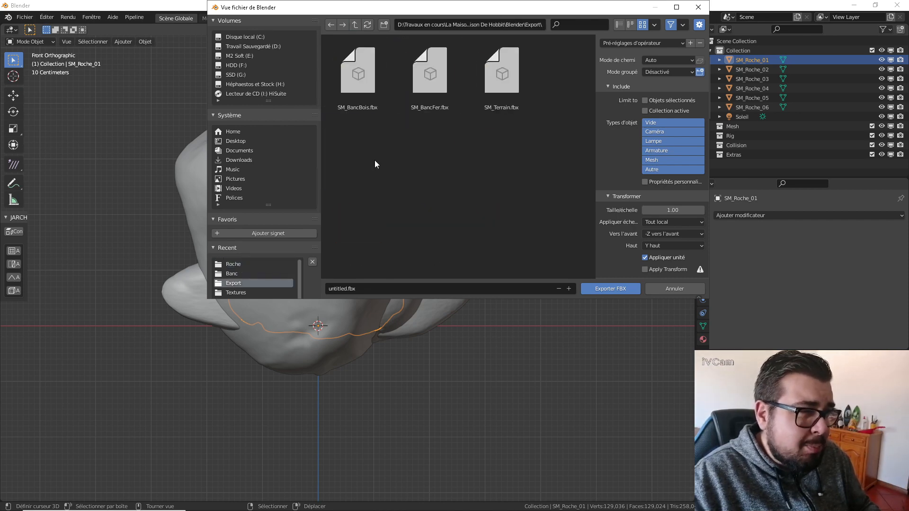
Name the FBX export file SM_Roche_01.
click(368, 284)
text(sm8)
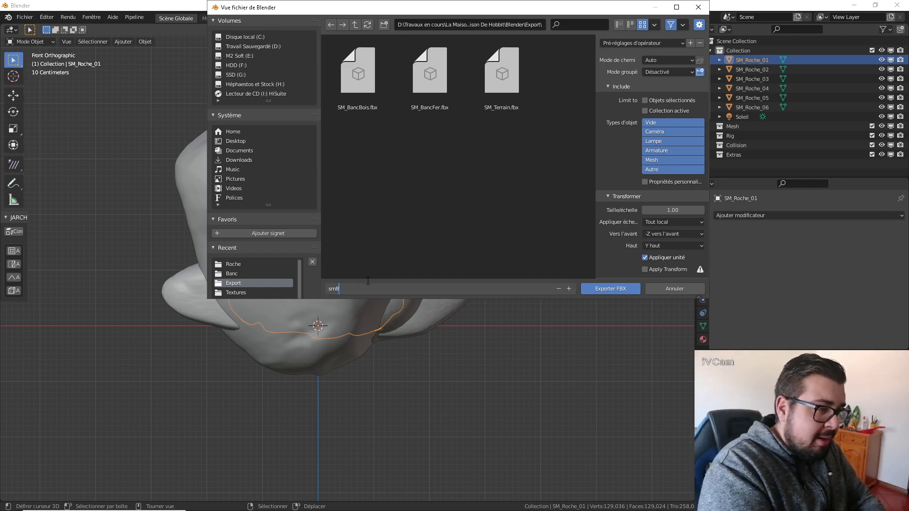
key(BackSpace)
key(BackSpace)
key(BackSpace)
text(sm8)
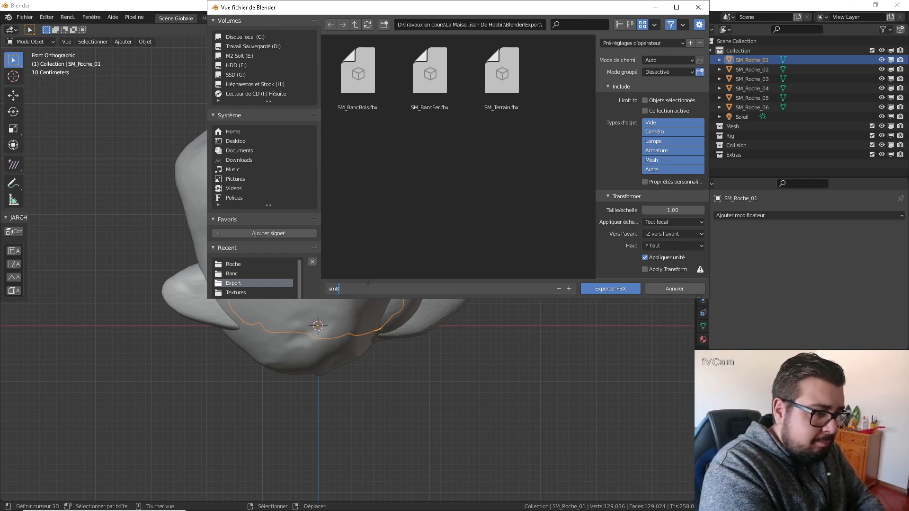
key(BackSpace)
key(BackSpace)
key(BackSpace)
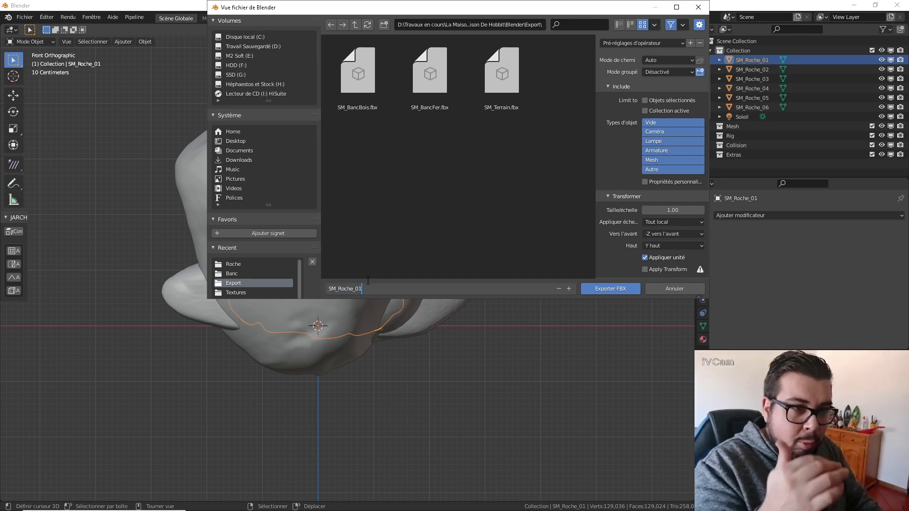
Limit the FBX export to selected objects of type Mesh and set the forward axis to -Y.
click(644, 100)
click(669, 159)
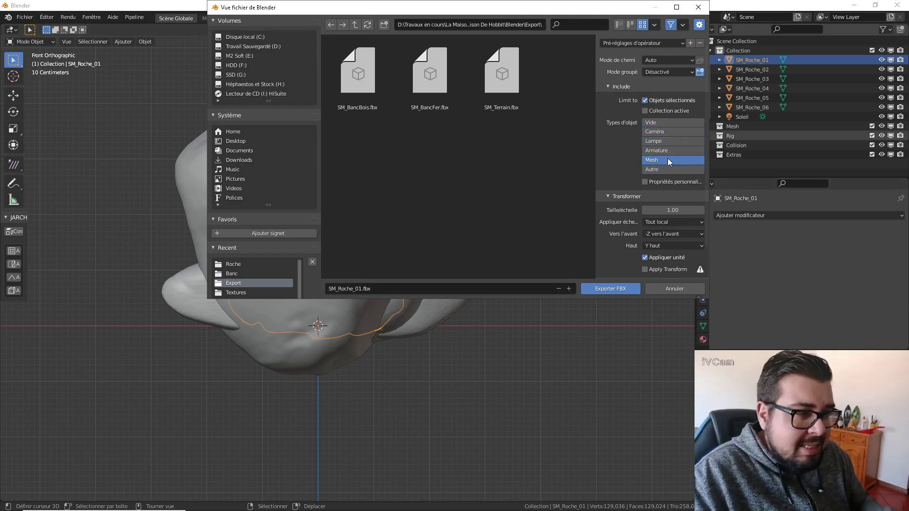
click(683, 232)
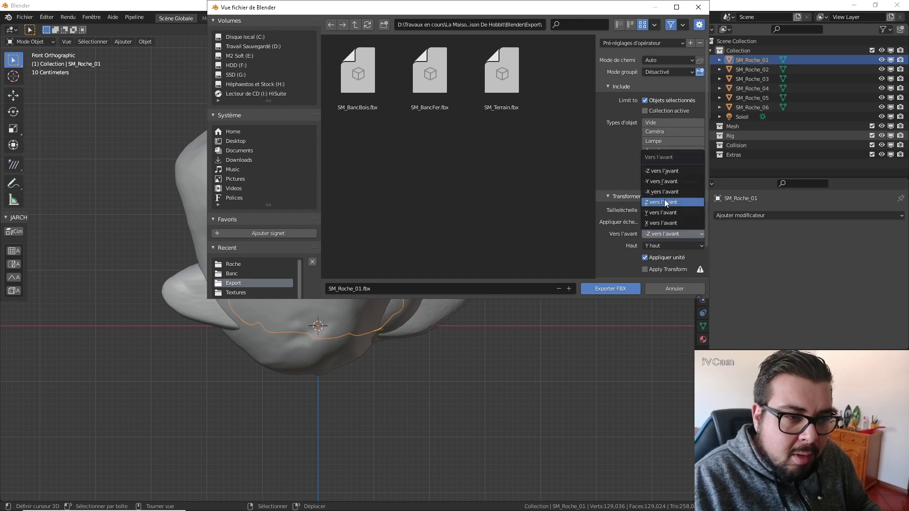
click(669, 182)
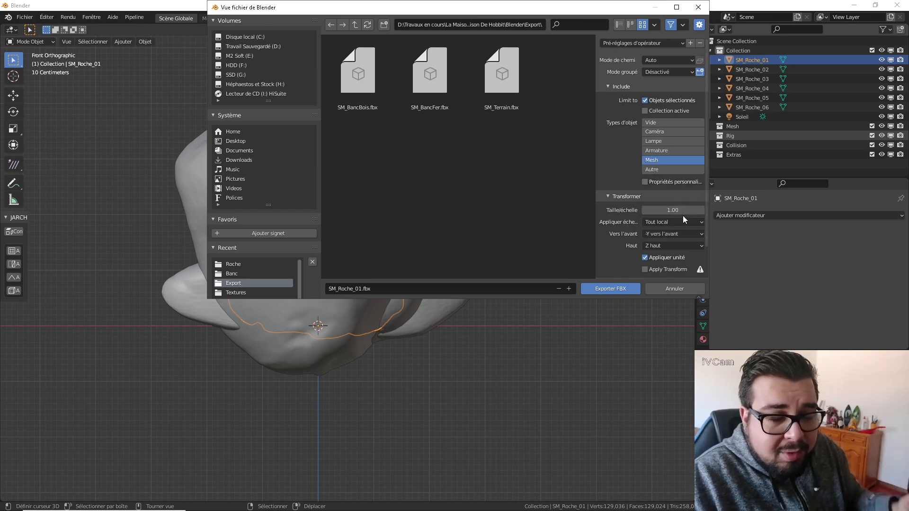
Set the geometry smoothing to Face, turn off Bake Animation, and export SM_Roche_01 as FBX.
scroll(682, 212, down, 3)
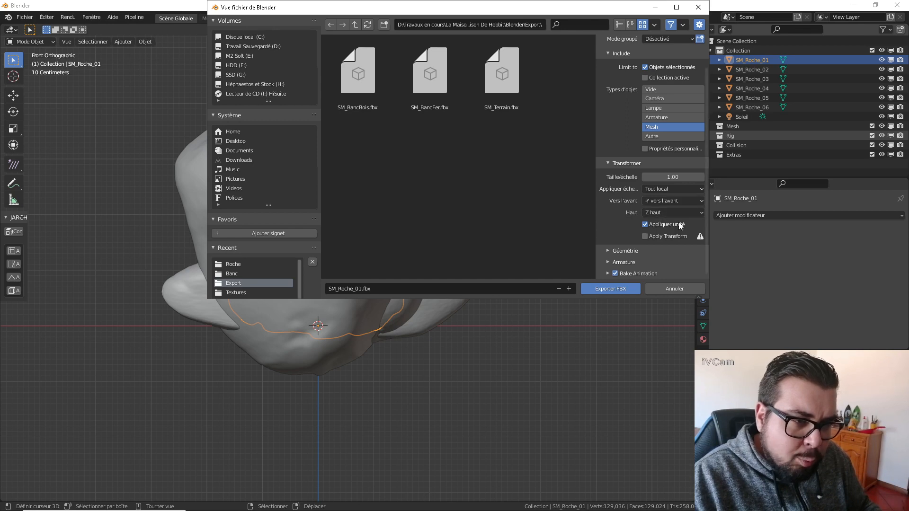
click(610, 251)
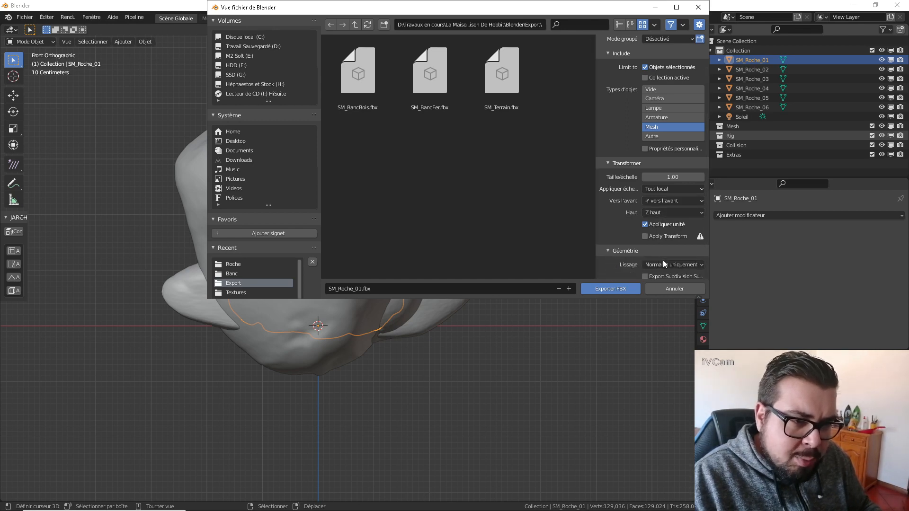
click(663, 263)
click(658, 248)
scroll(681, 249, down, 3)
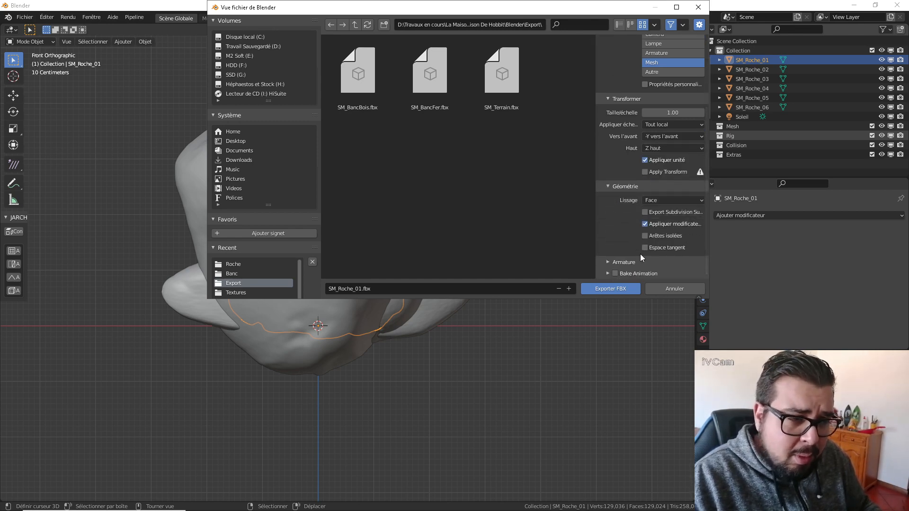
click(609, 287)
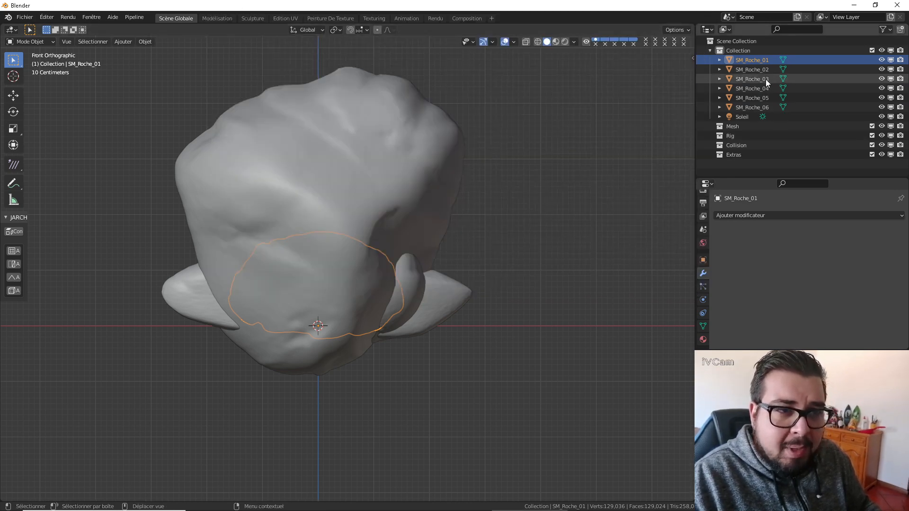
Select SM_Roche_02 and export it with the same FBX settings as SM_Roche_02.fbx in the Export folder.
click(761, 71)
click(25, 17)
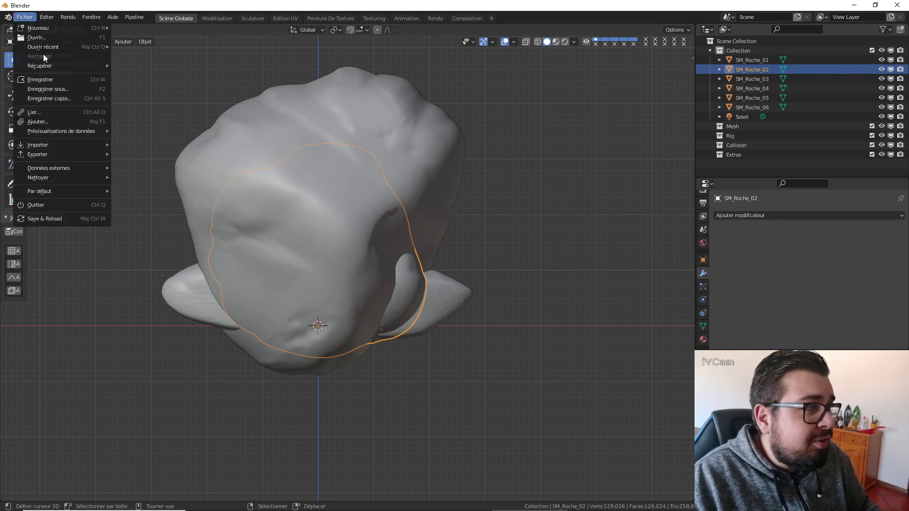
mouse_move(55, 156)
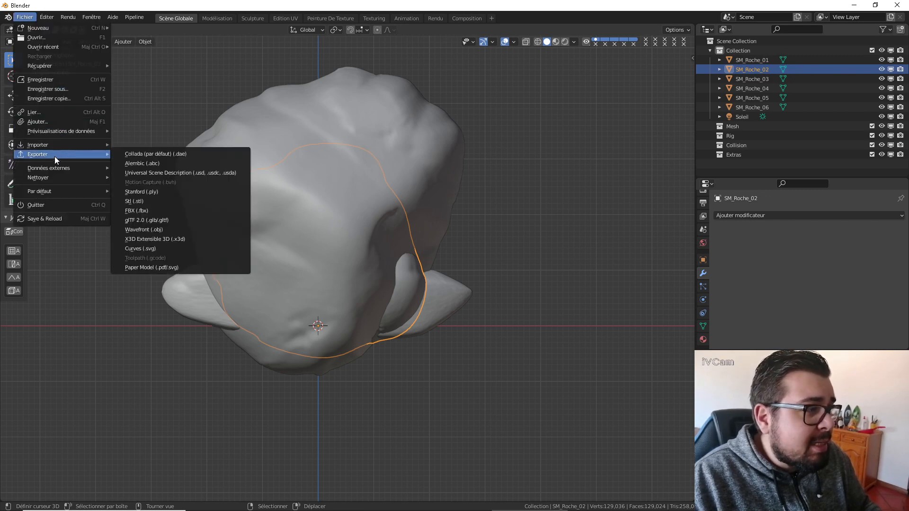
click(159, 212)
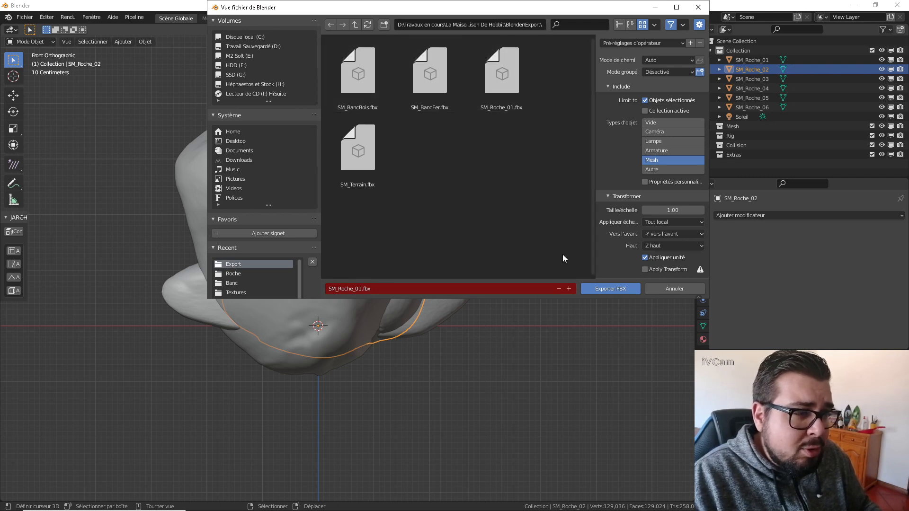
click(387, 287)
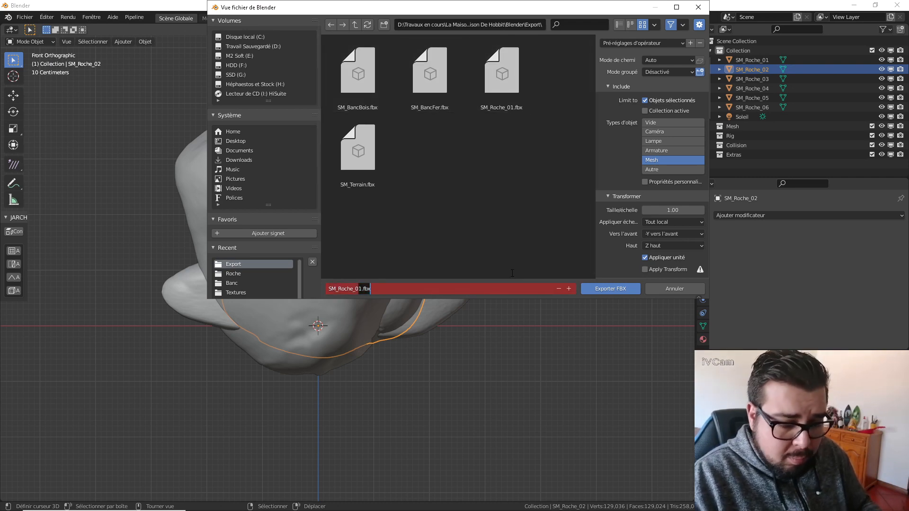
text(2.fbx)
key(Return)
click(630, 289)
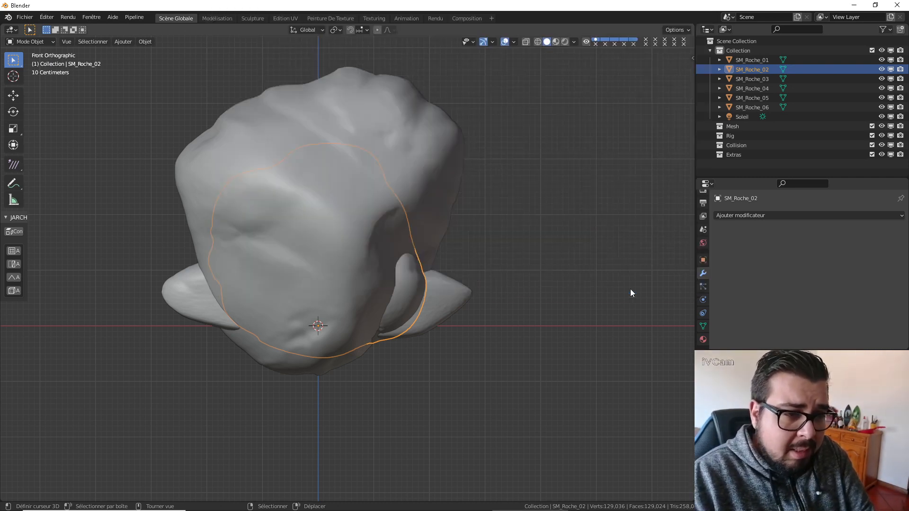
Select SM_Roche_03 on its own in the scene collection.
click(756, 78)
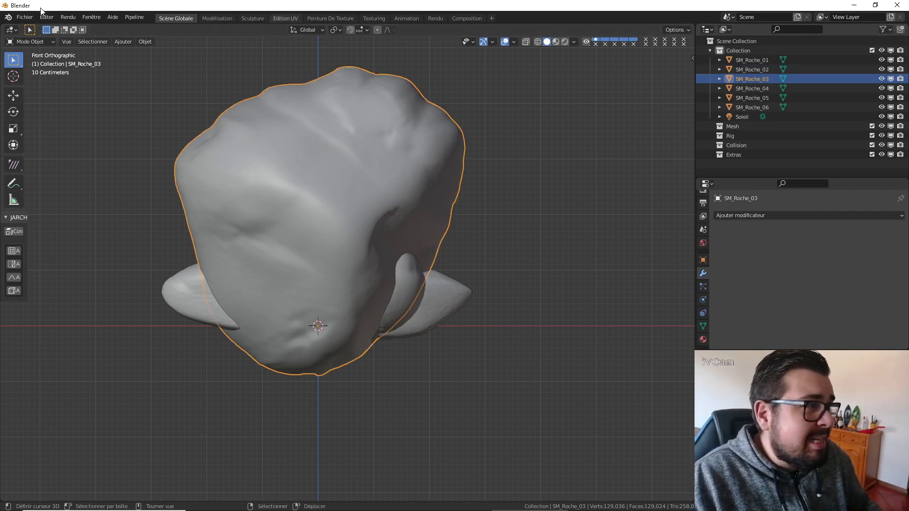
click(24, 17)
mouse_move(60, 154)
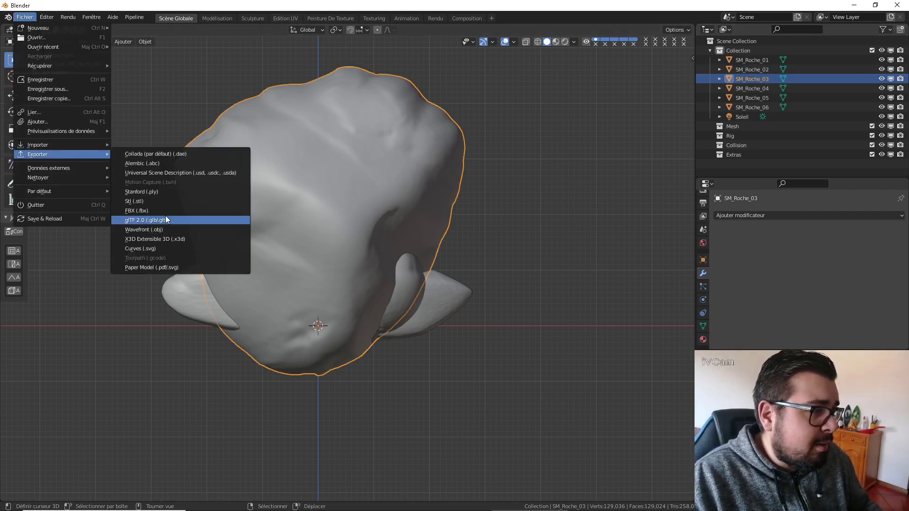
click(166, 215)
click(648, 288)
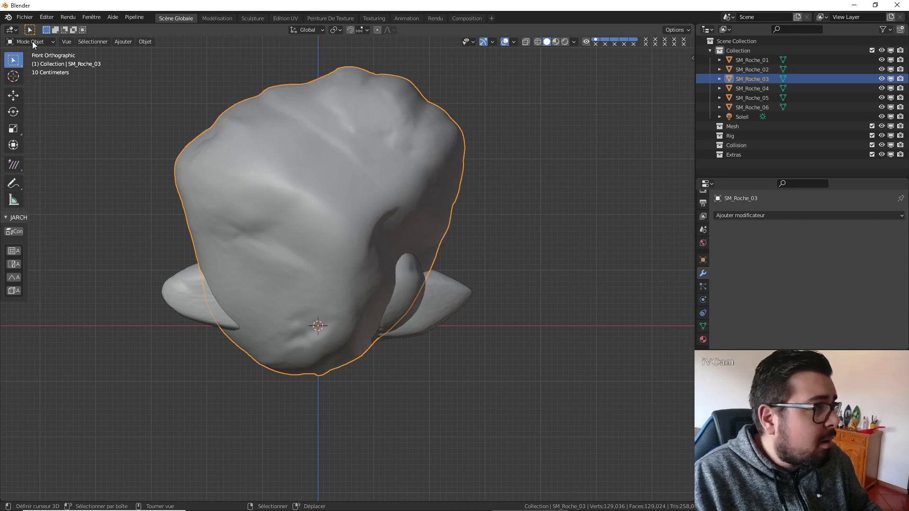
Export the selected stone as SM_Roche_03 in FBX format to the Export folder with the same settings.
click(25, 17)
mouse_move(50, 151)
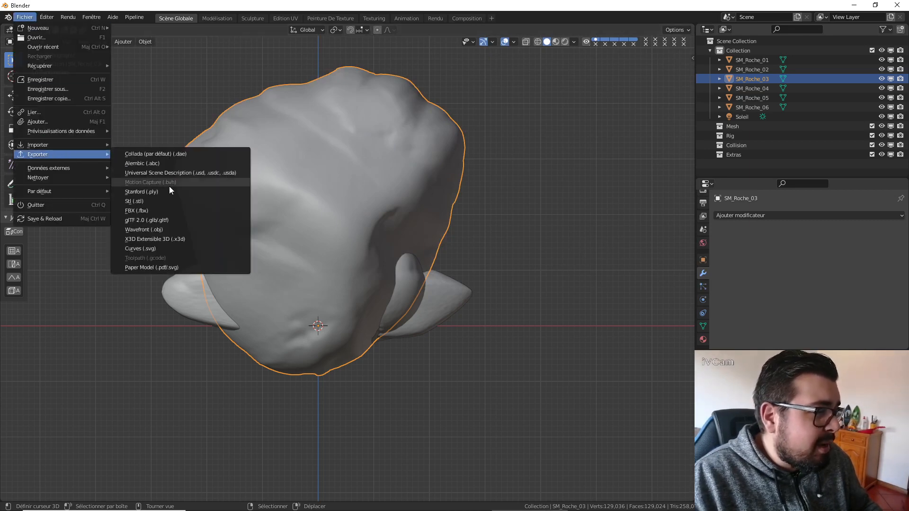
click(157, 210)
click(373, 289)
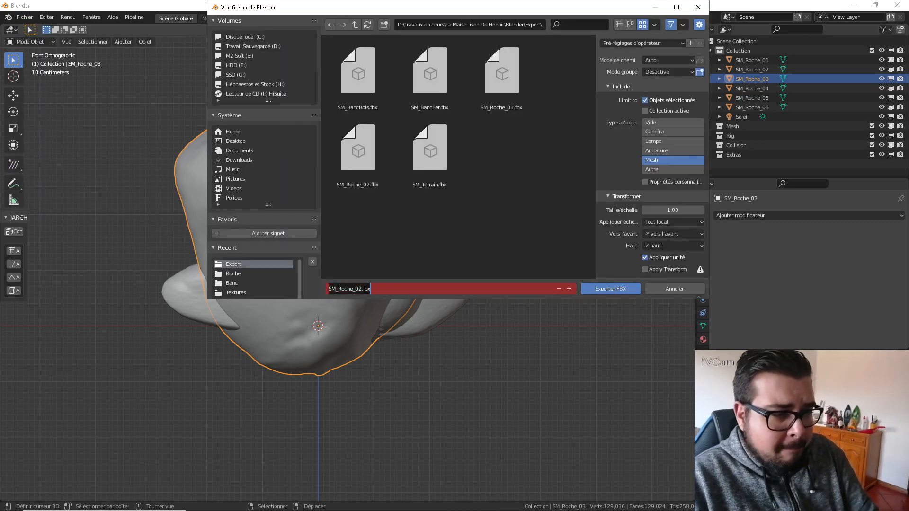
click(363, 289)
drag(359, 289, 471, 283)
text(3)
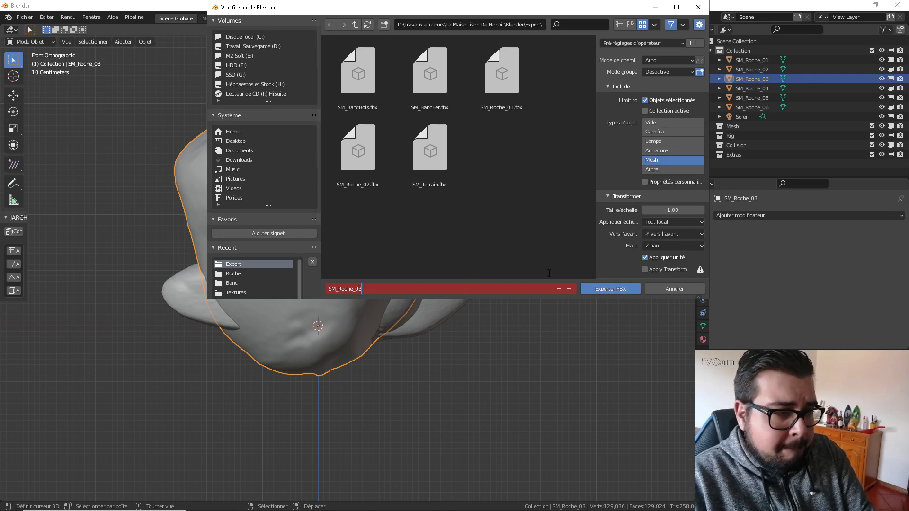
click(606, 289)
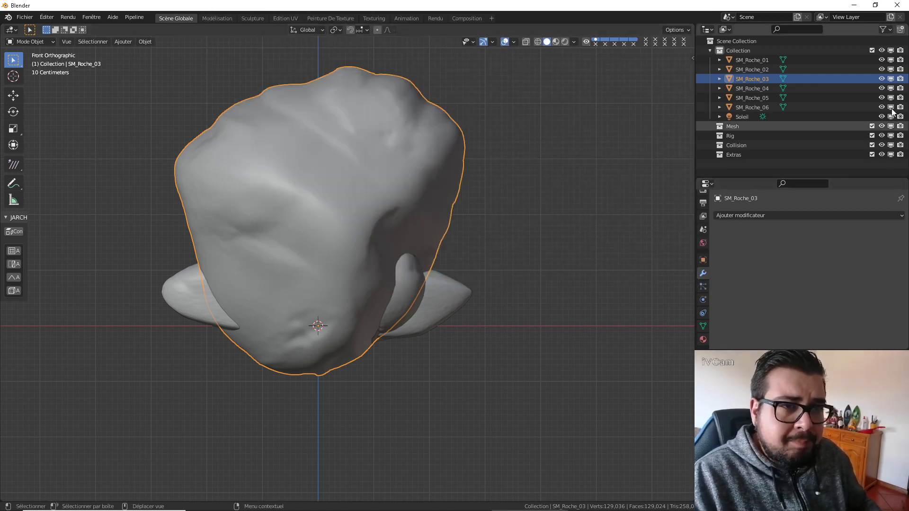
Select SM_Roche_04 and export it as SM_Roche_04.fbx in the Export folder.
click(766, 89)
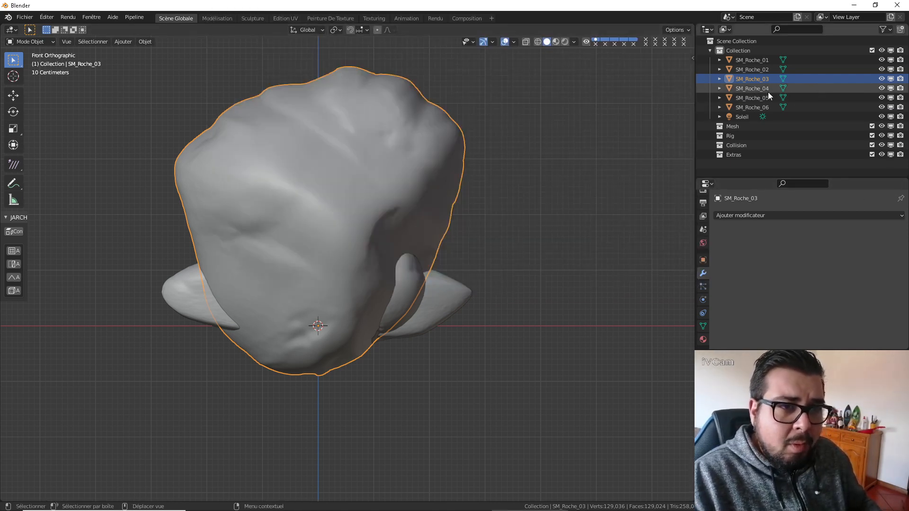
click(25, 17)
mouse_move(66, 178)
mouse_move(63, 153)
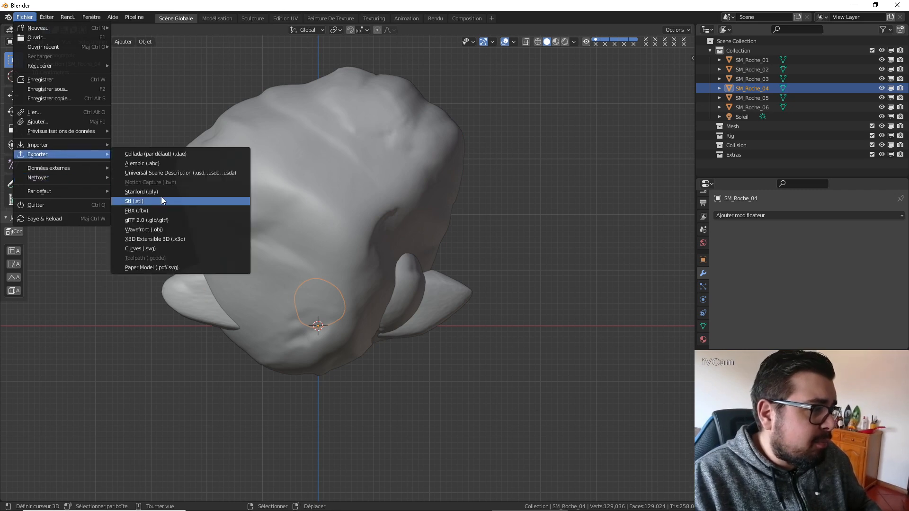
click(155, 208)
double_click(365, 291)
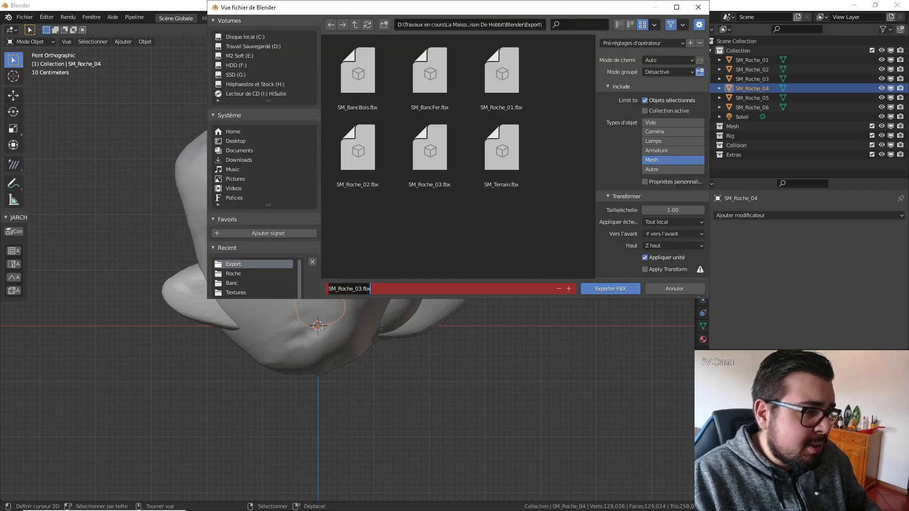
click(615, 289)
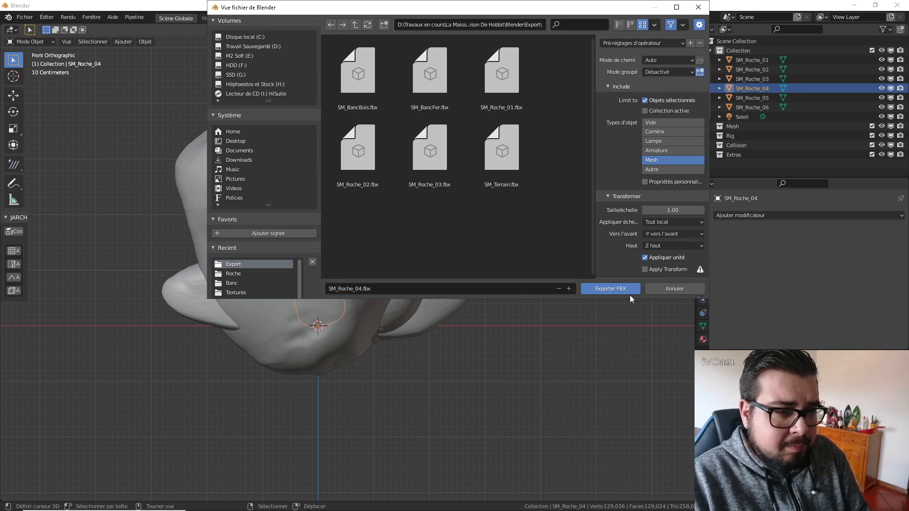
Select SM_Roche_05 and export it as an FBX file named SM_Roche_05 in the Export folder.
click(763, 98)
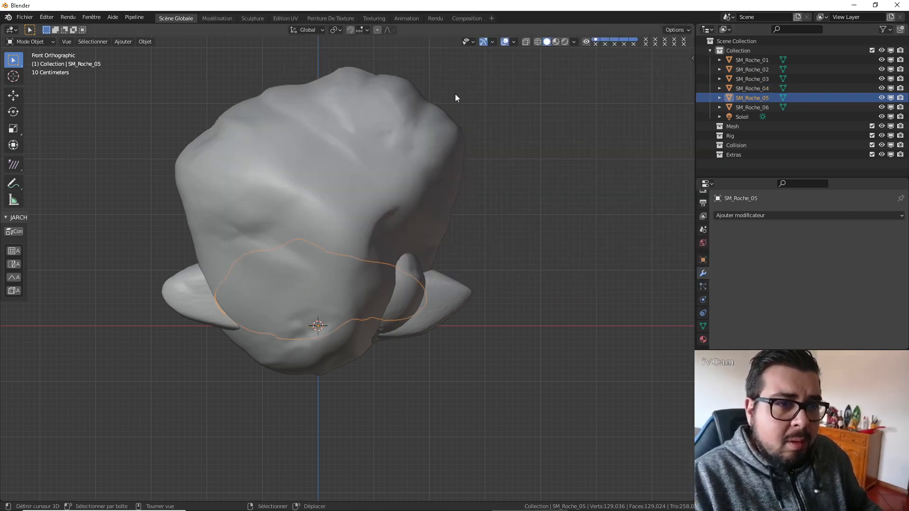
click(24, 18)
mouse_move(58, 153)
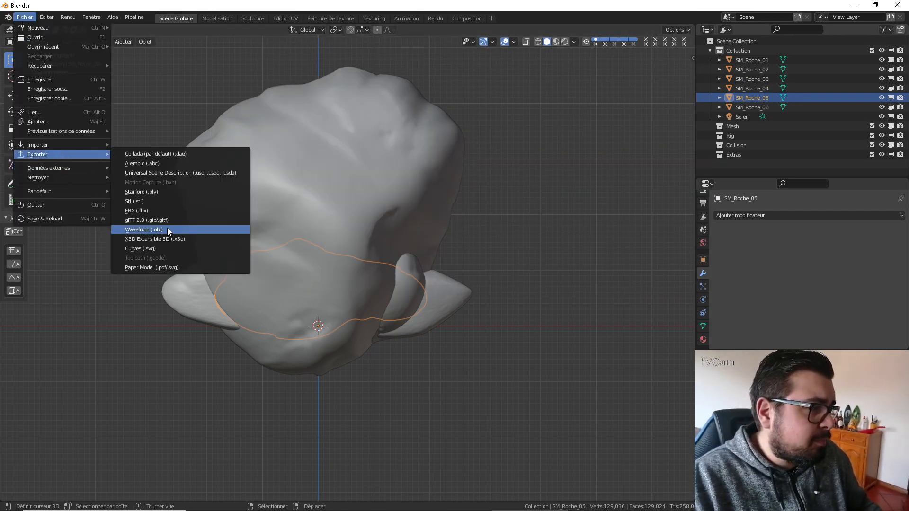
click(165, 211)
click(377, 289)
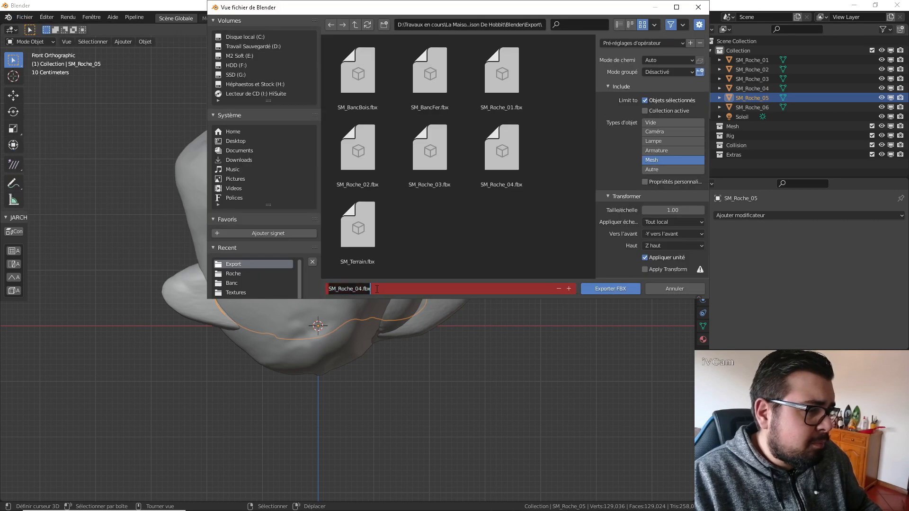
drag(359, 289, 377, 290)
text(5)
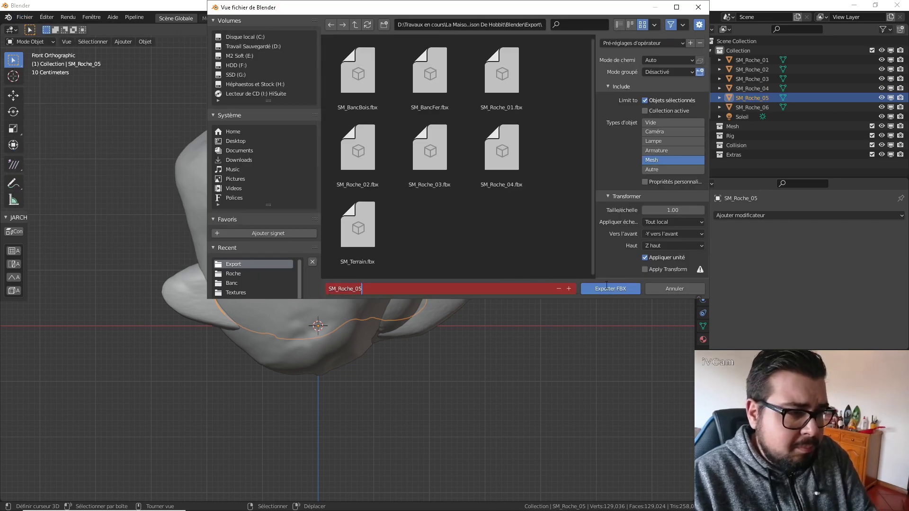
click(627, 290)
Select SM_Roche_06 and export it as an FBX file named SM_Roche_06 in the Export folder.
click(751, 107)
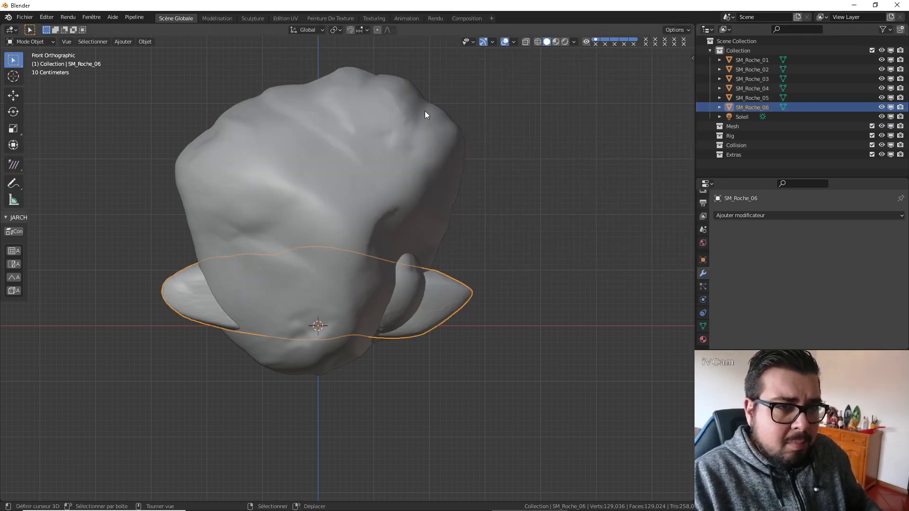
click(24, 17)
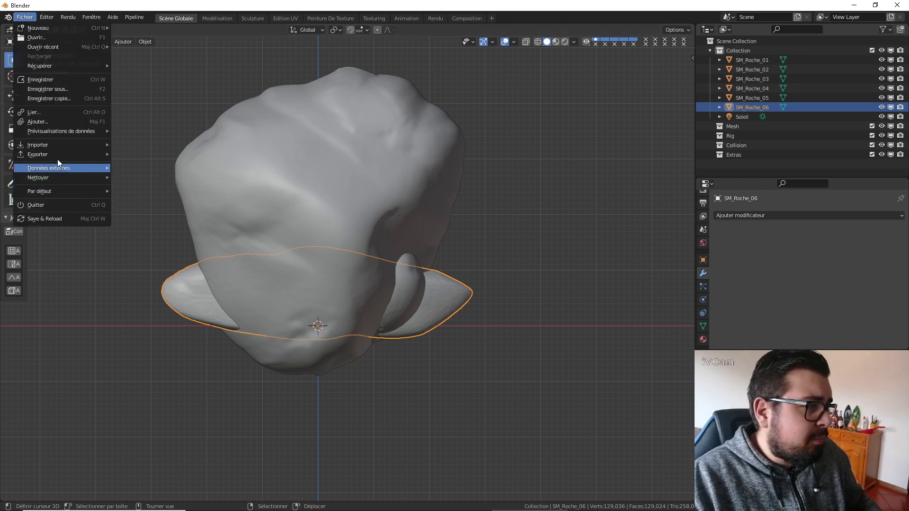
mouse_move(91, 155)
click(153, 210)
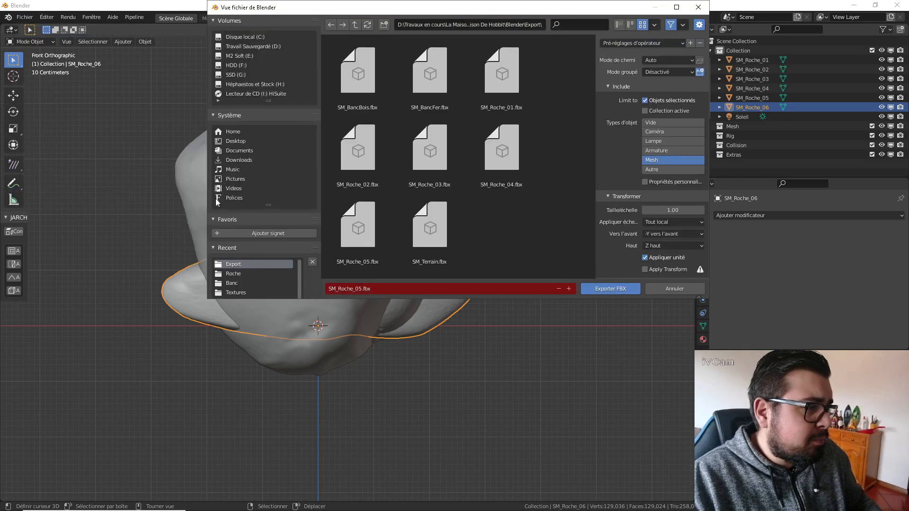
click(416, 289)
text(SM_Roche_06)
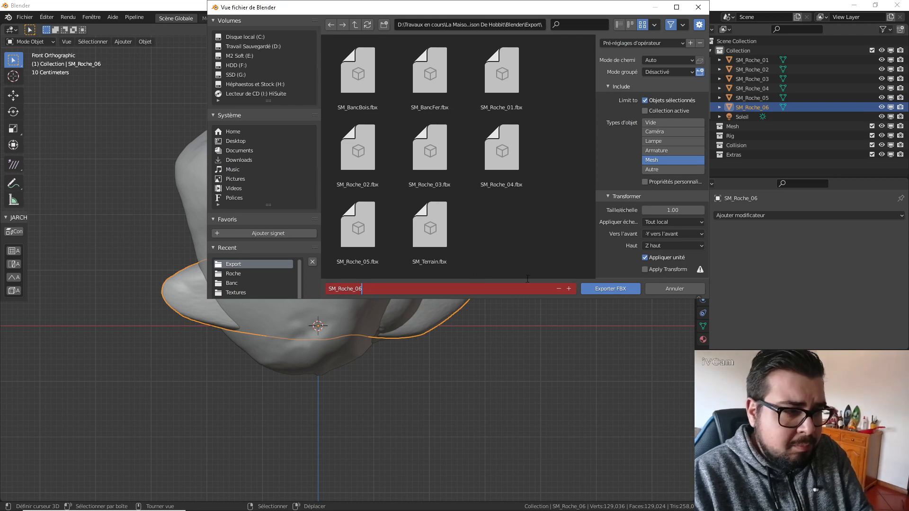
click(609, 290)
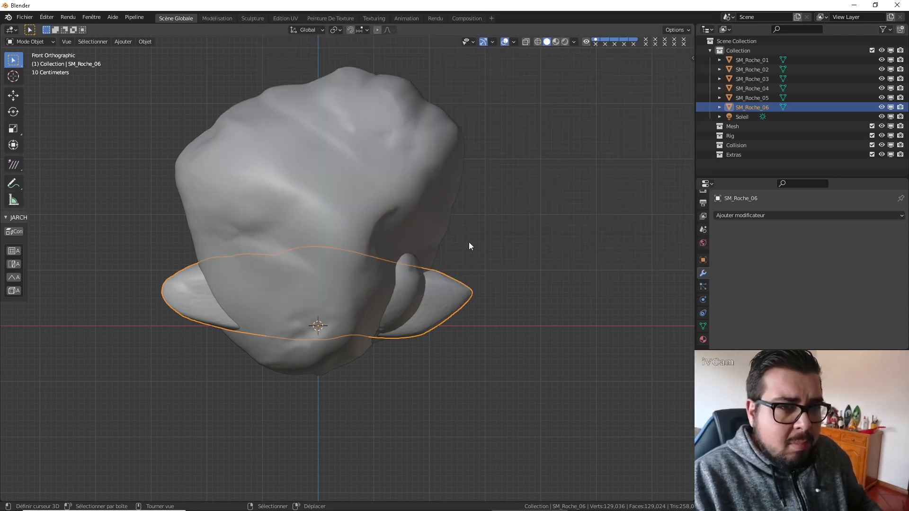
Start saving the scene under a new name and create a folder named Roches inside the Link folder.
click(24, 17)
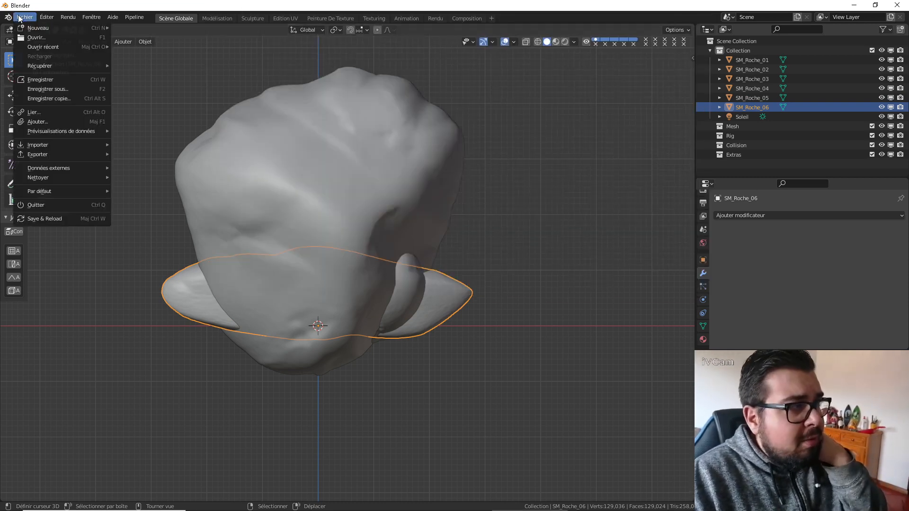
click(41, 95)
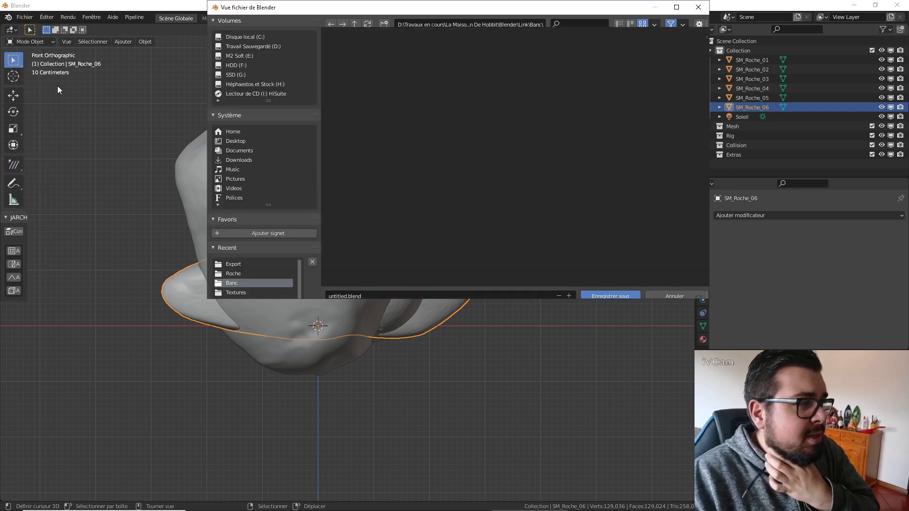
click(355, 24)
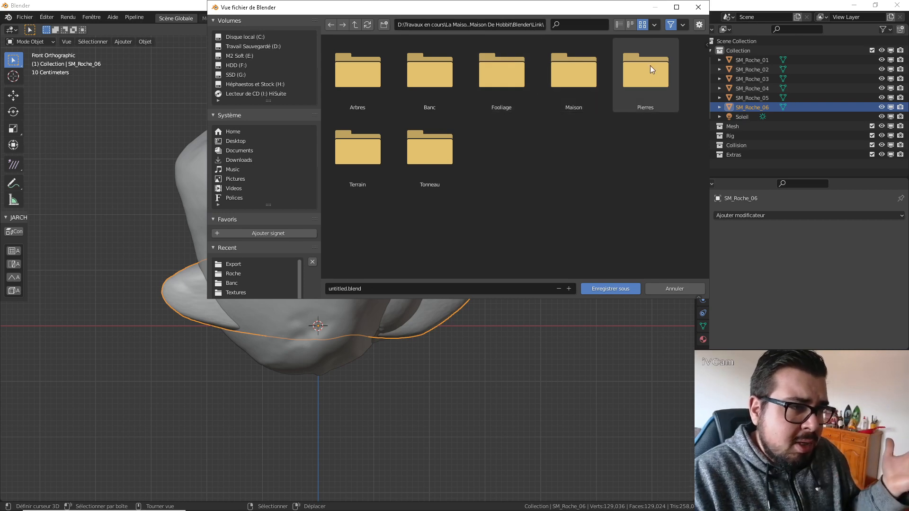
click(384, 25)
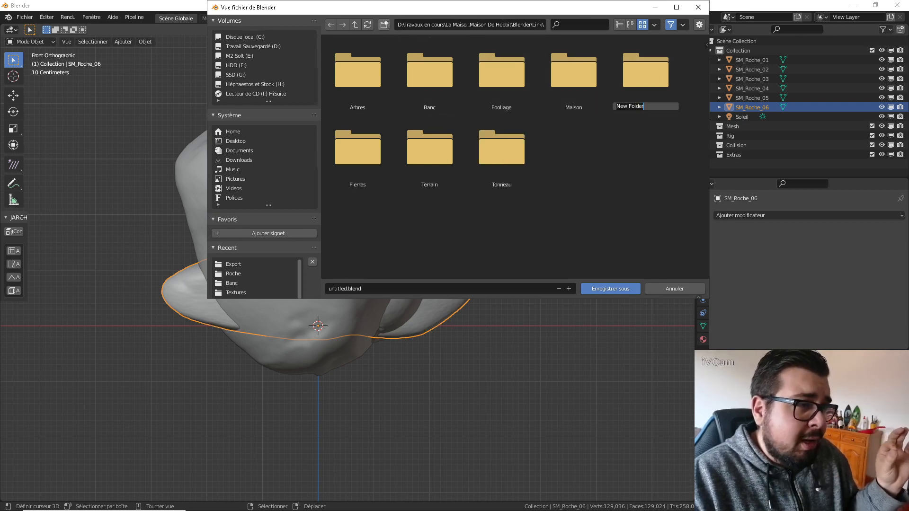
text(R)
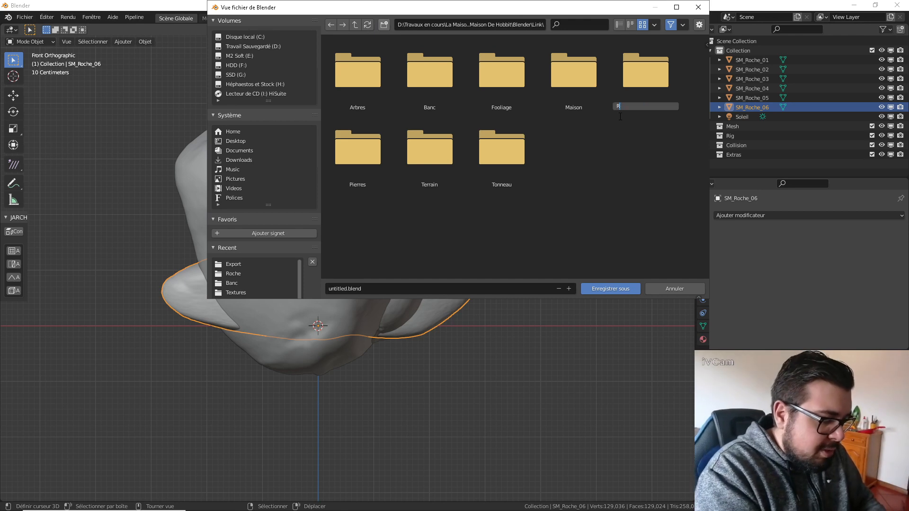
text(oches)
key(Return)
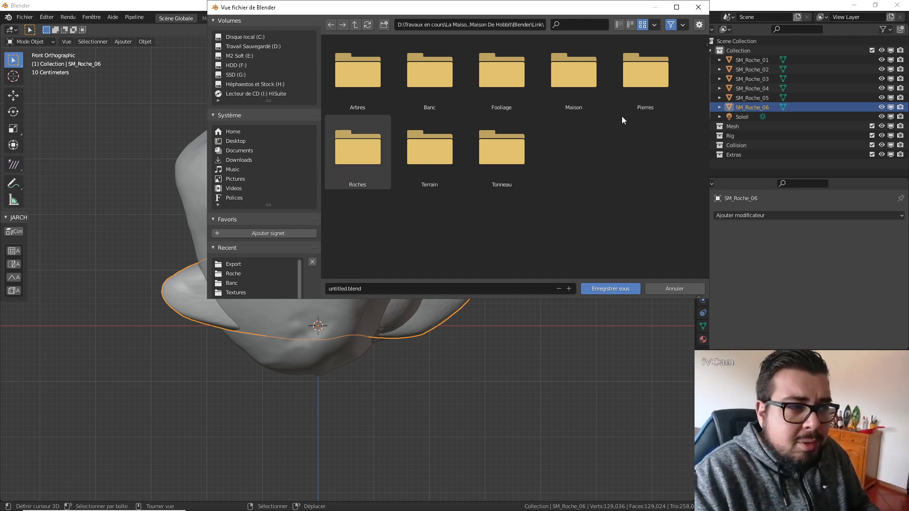
Save the scene as Roches Diverses in the Roches folder and quit Blender.
double_click(373, 152)
click(372, 289)
text(R)
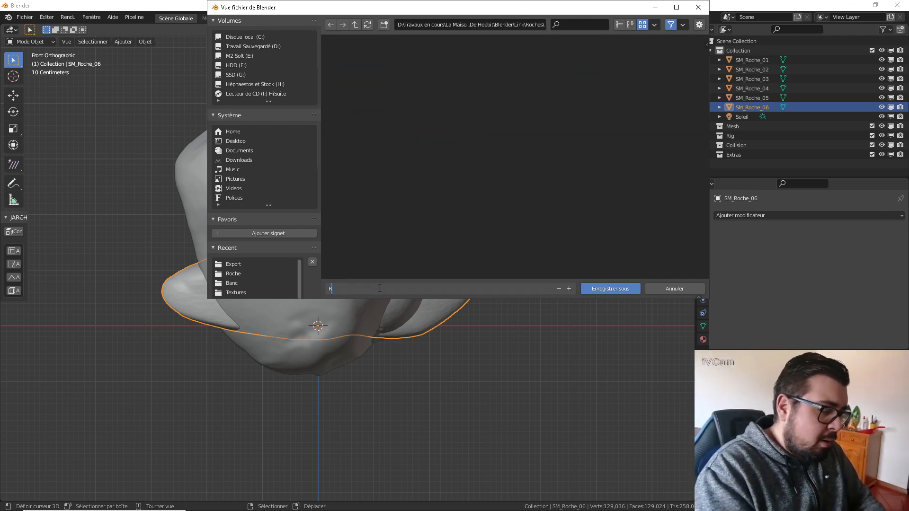
text(oches Diverses)
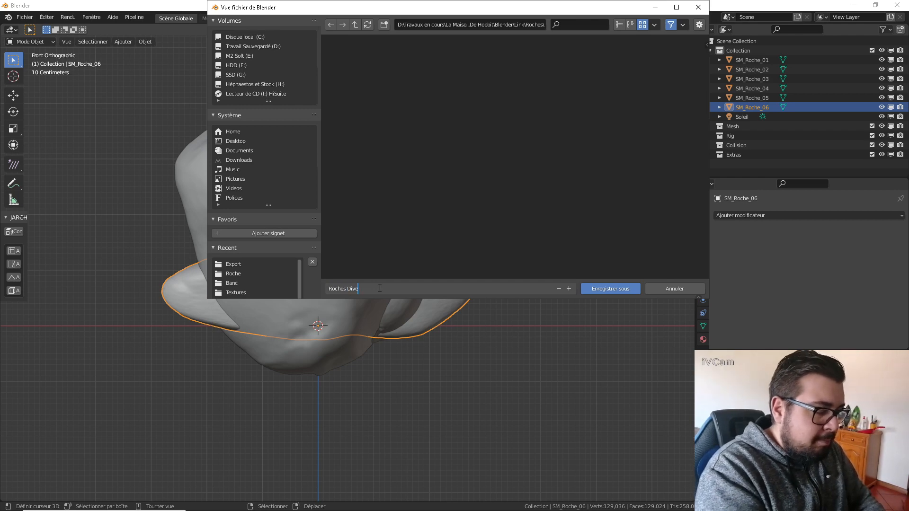
key(Return)
click(627, 289)
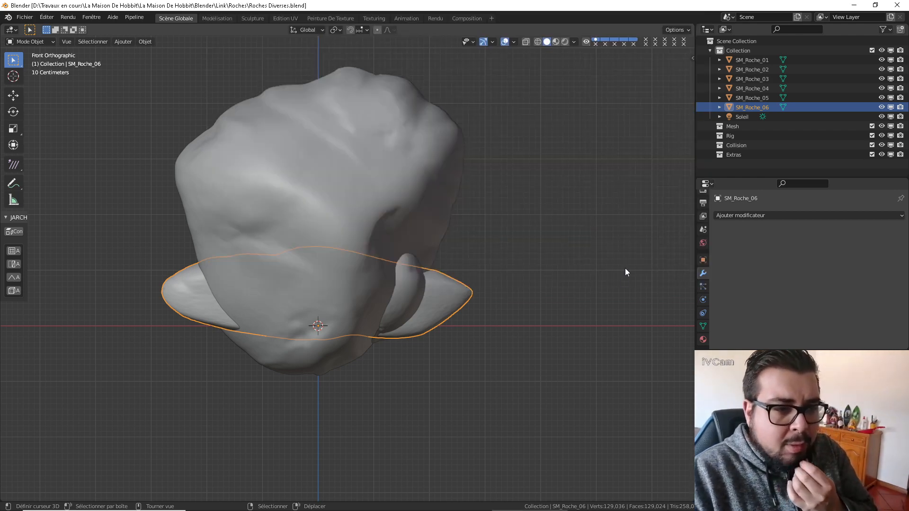
click(24, 18)
click(52, 204)
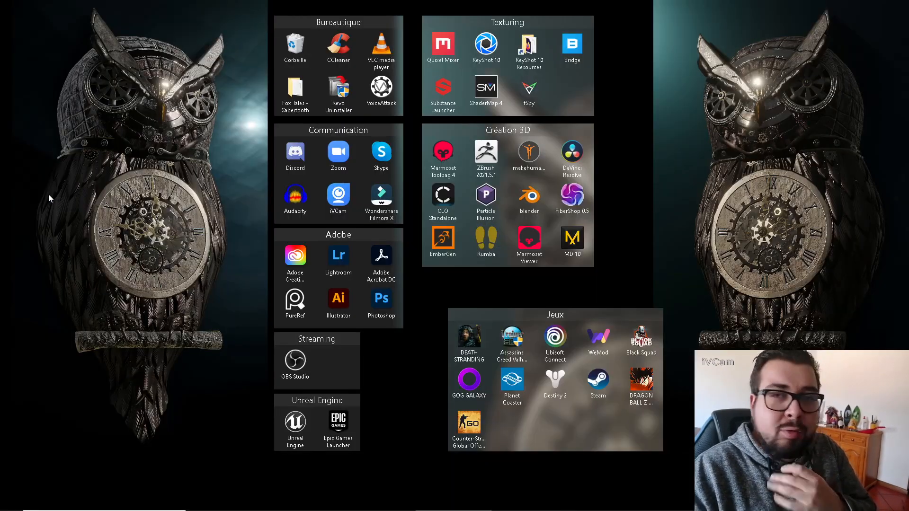